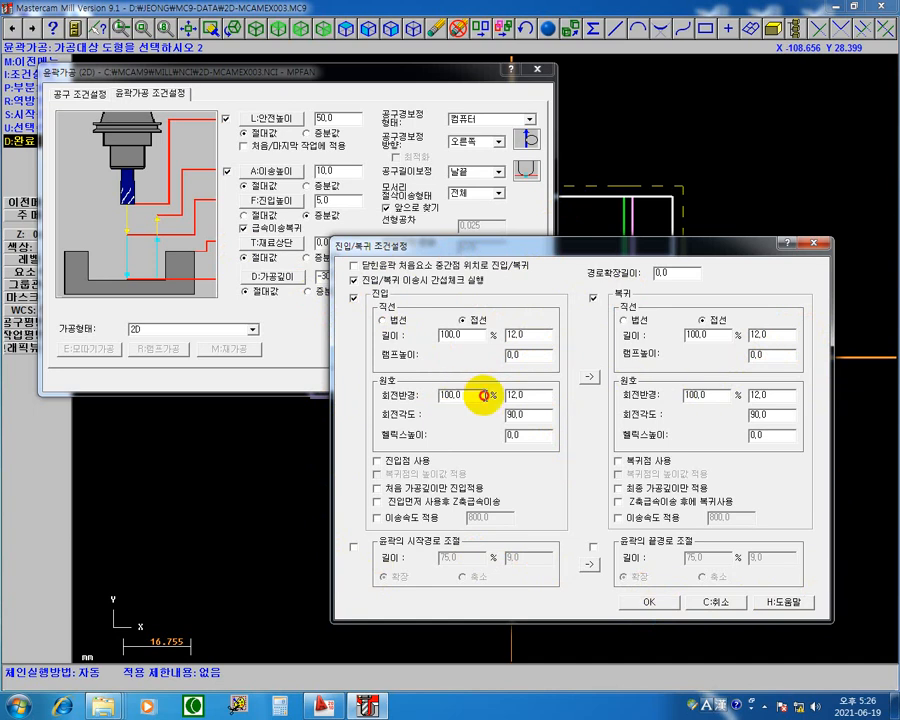
# Step: Set both lead-in and lead-out to line length 10 and arc radius 0, and accept the 2D contour parameters
pyautogui.moveTo(484, 396); pyautogui.dragTo(357, 403)
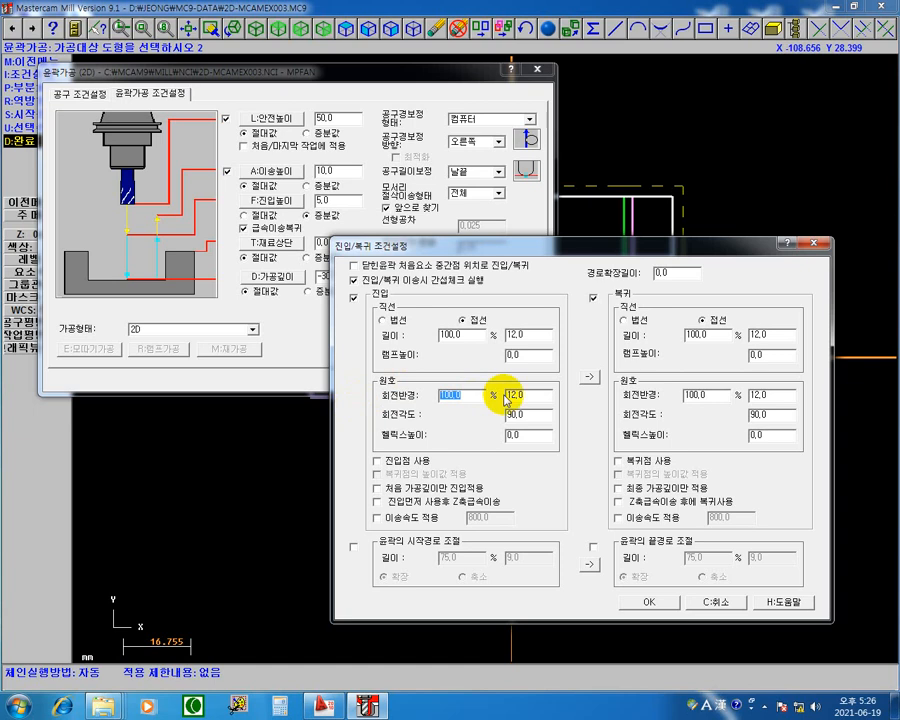
pyautogui.moveTo(528, 394); pyautogui.dragTo(402, 404)
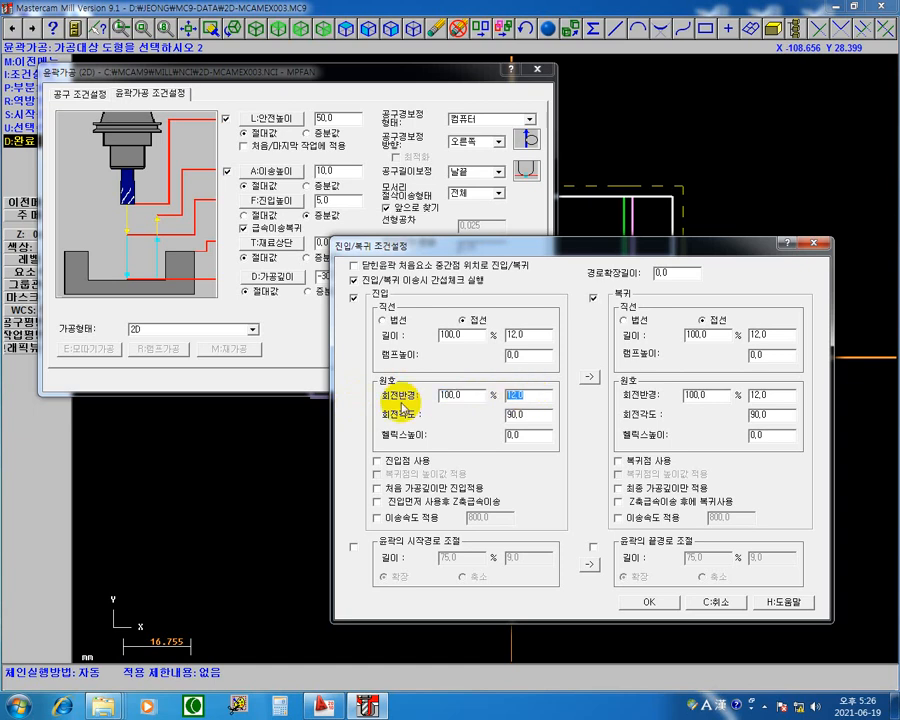
pyautogui.write('0')
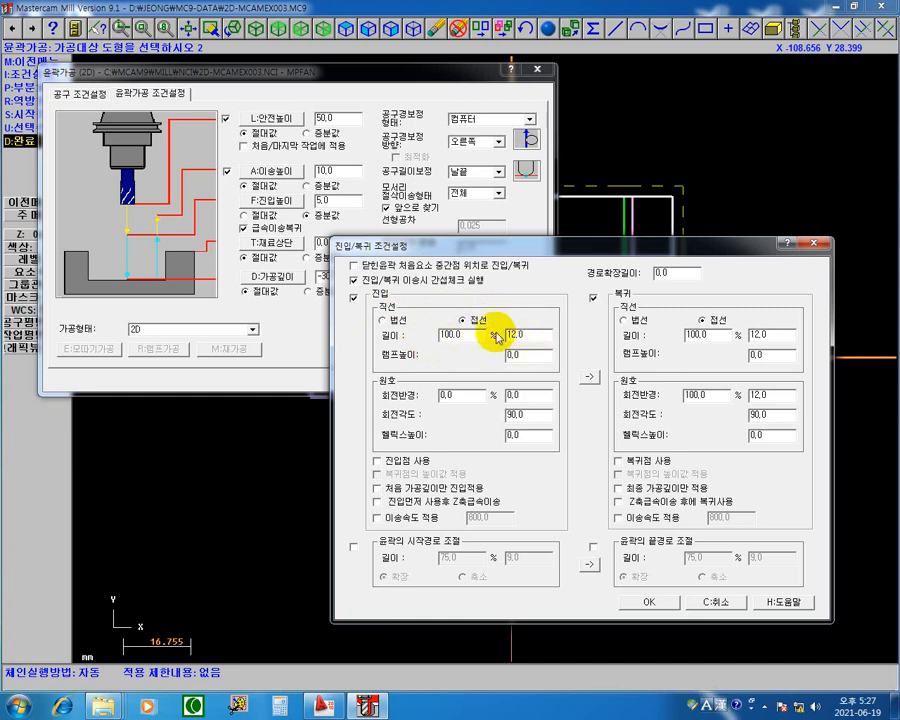
pyautogui.doubleClick(535, 337)
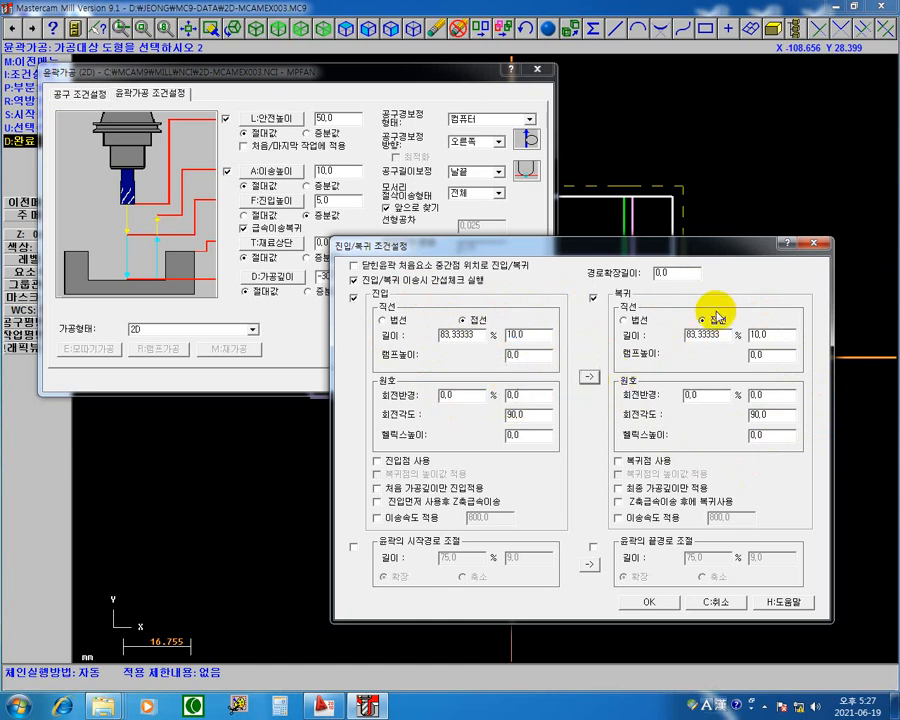
pyautogui.click(648, 603)
pyautogui.click(393, 384)
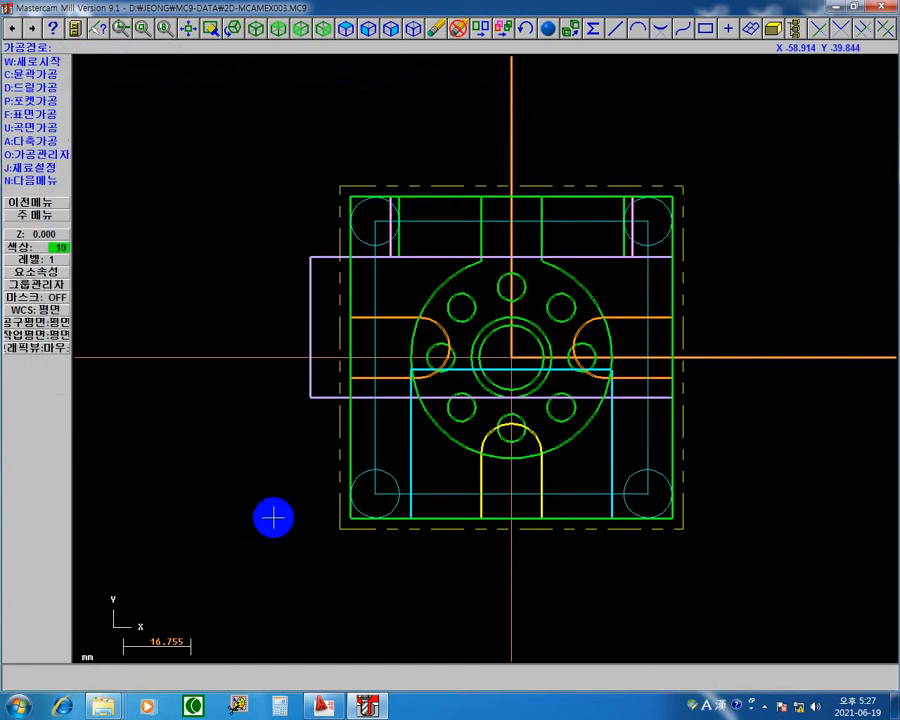
# Step: Regenerate the outdated facing toolpath (표면가공) in the operations manager
pyautogui.moveTo(392, 476)
pyautogui.mouseDown(button='middle')
pyautogui.moveTo(422, 434)
pyautogui.moveTo(404, 456)
pyautogui.moveTo(410, 462)
pyautogui.mouseUp(button='middle')
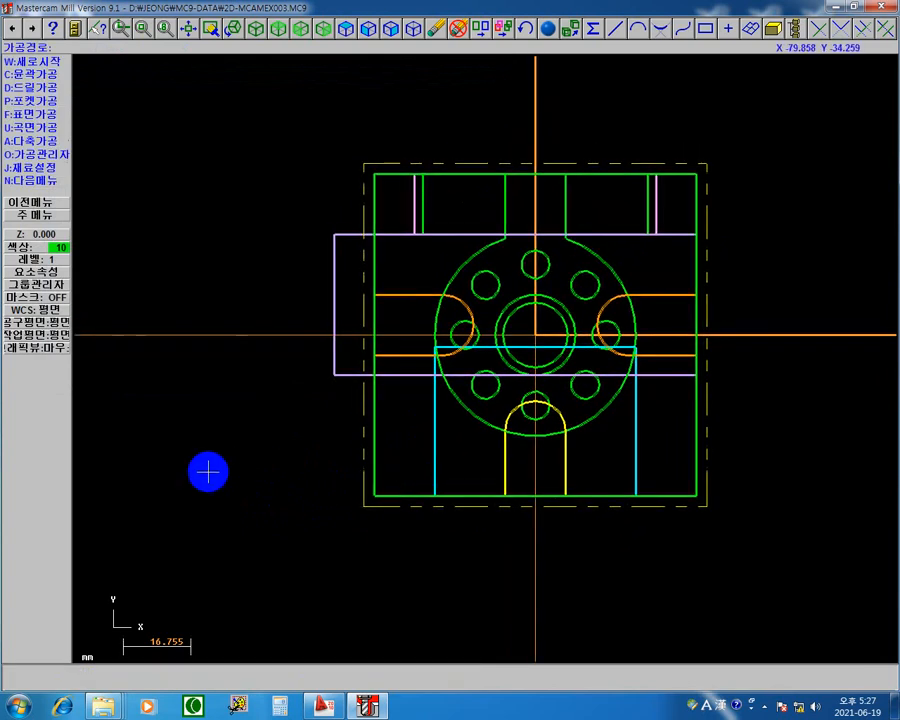
pyautogui.click(58, 154)
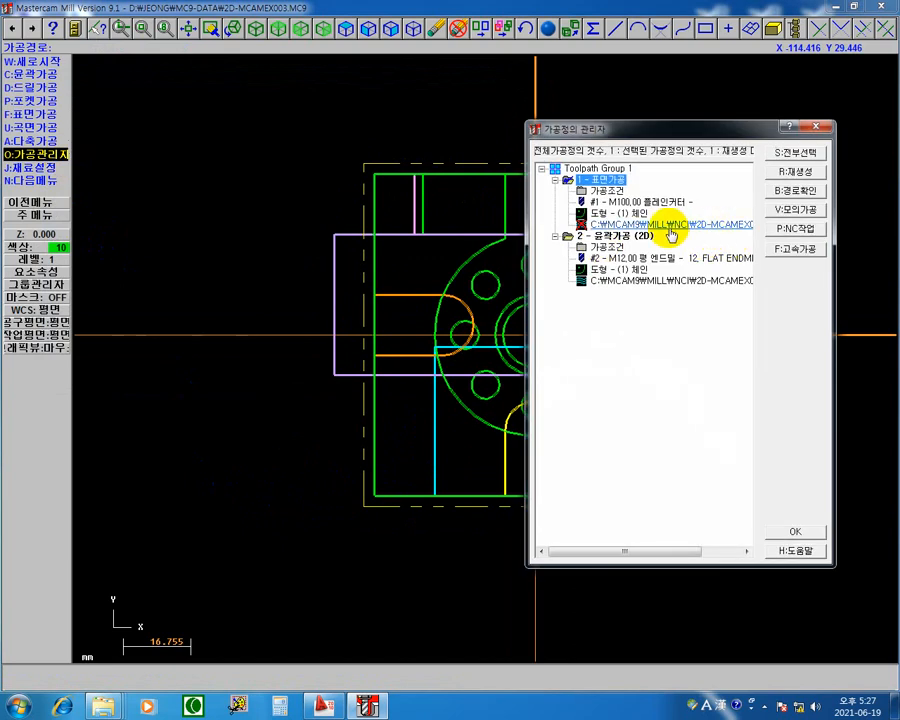
pyautogui.click(798, 175)
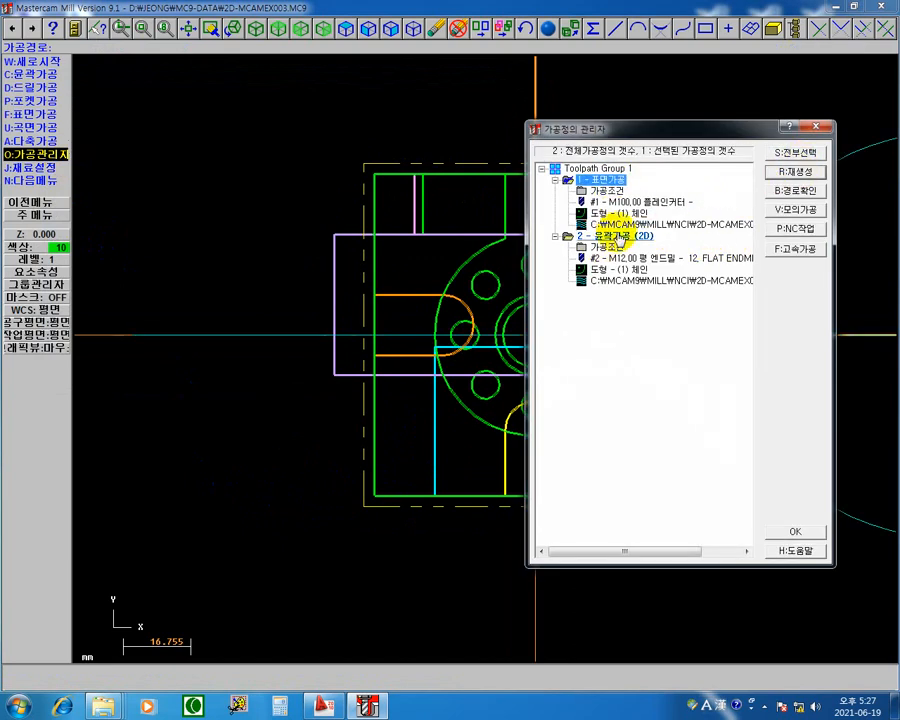
# Step: Backplot the 2D contour operation move by move around the whole square profile, and return to the operations manager
pyautogui.moveTo(672, 130); pyautogui.dragTo(128, 280)
pyautogui.moveTo(254, 213); pyautogui.dragTo(526, 125)
pyautogui.click(482, 233)
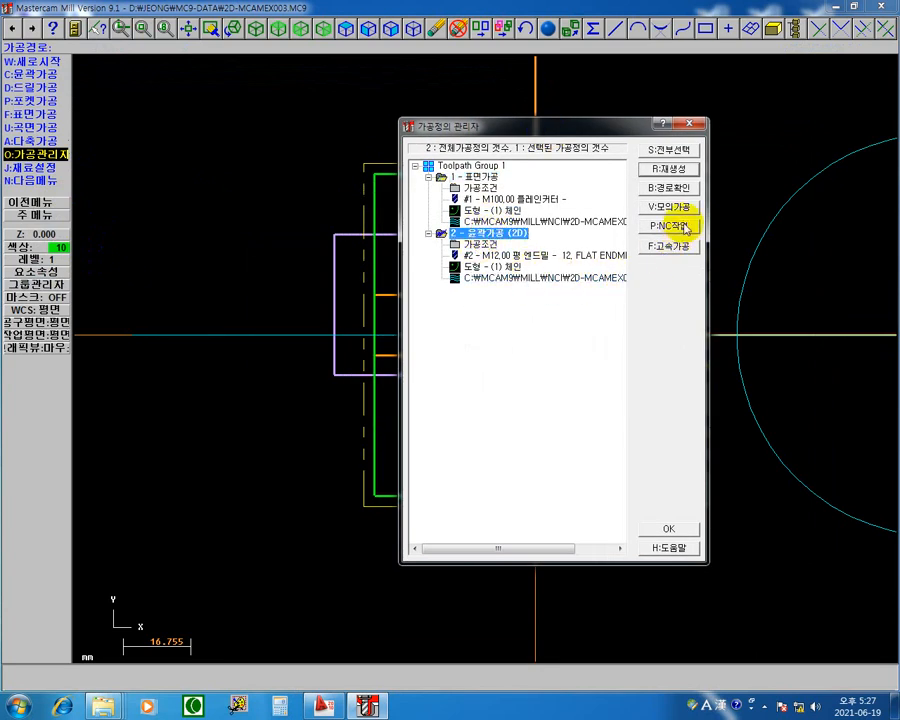
pyautogui.click(672, 189)
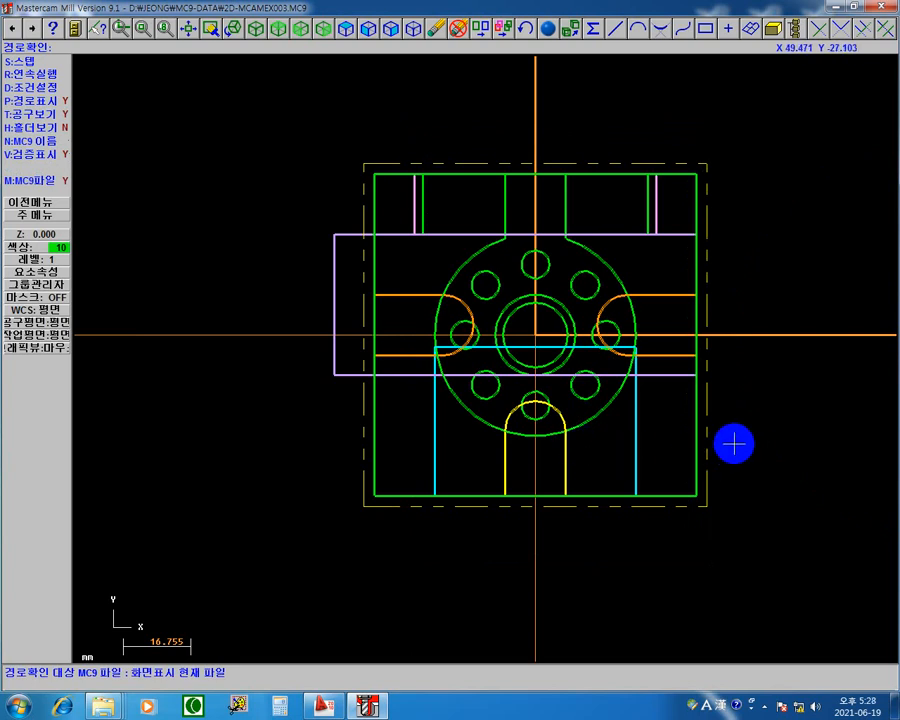
pyautogui.press('s')
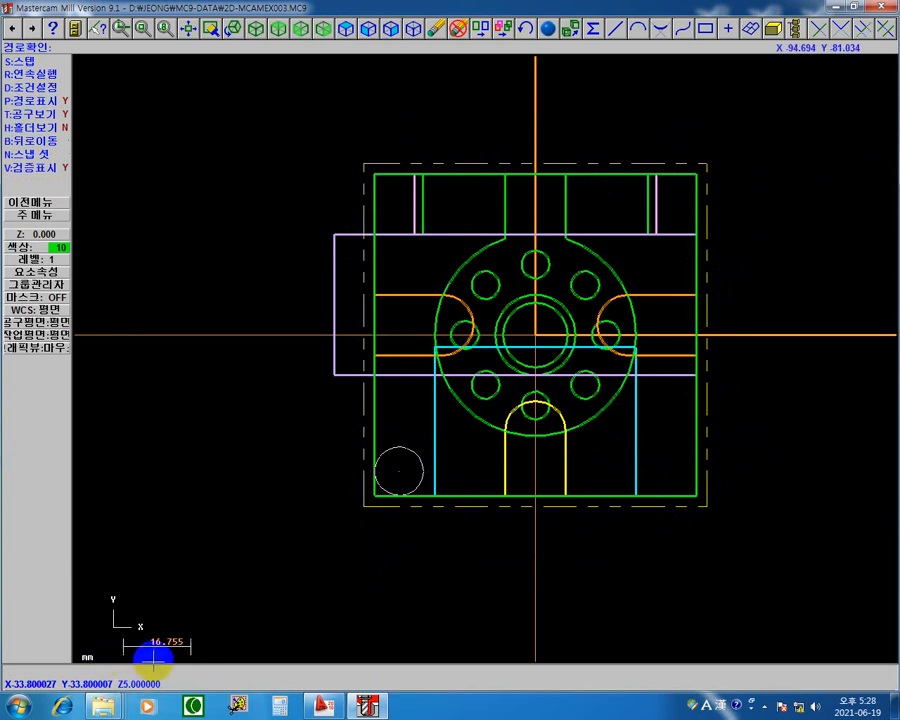
pyautogui.press('s')
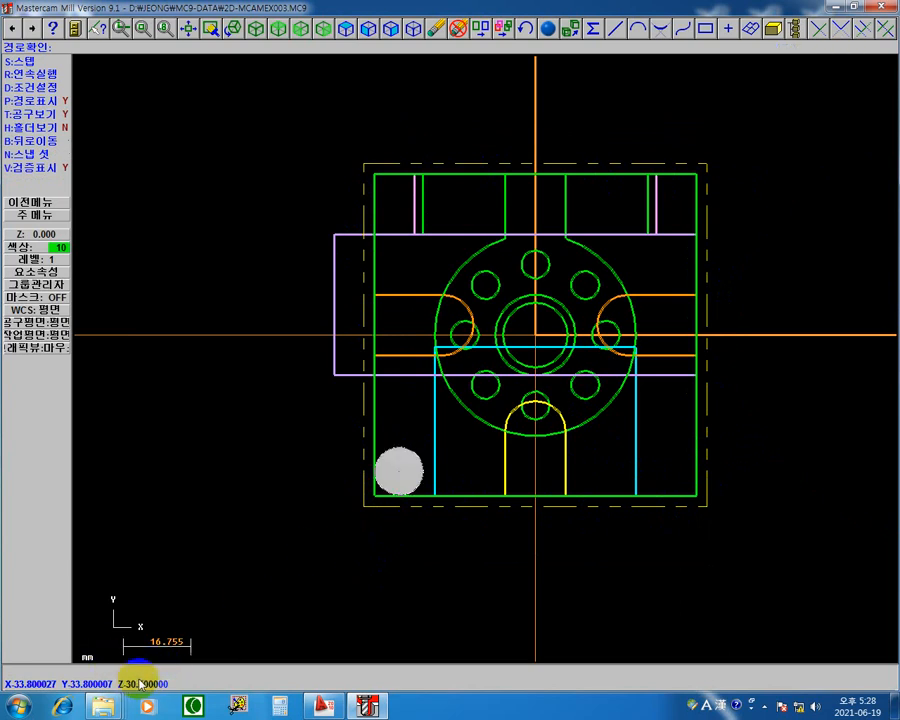
pyautogui.click(401, 470)
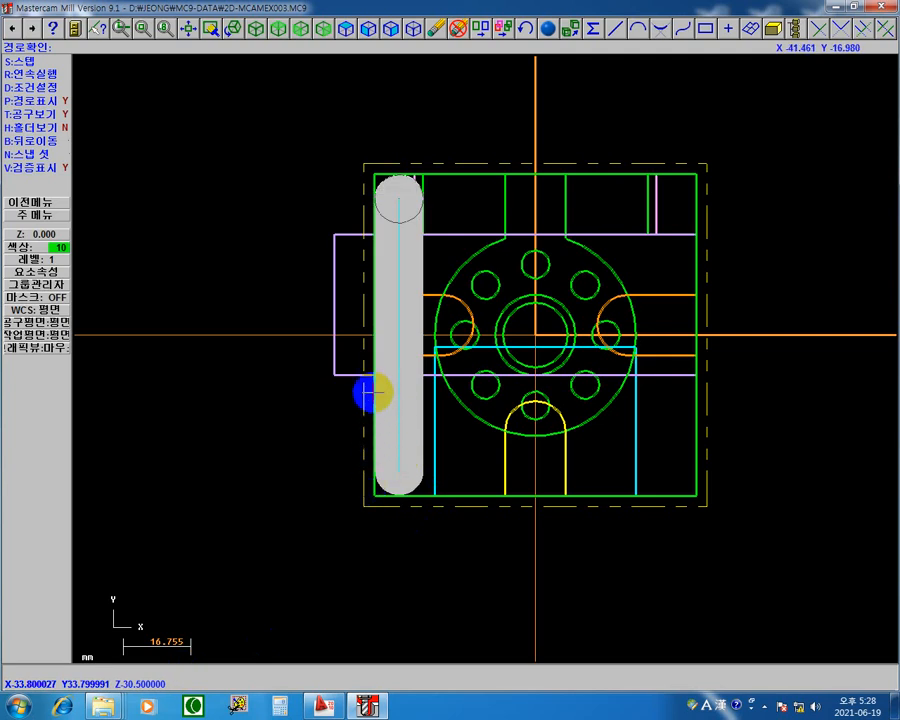
pyautogui.press('s')
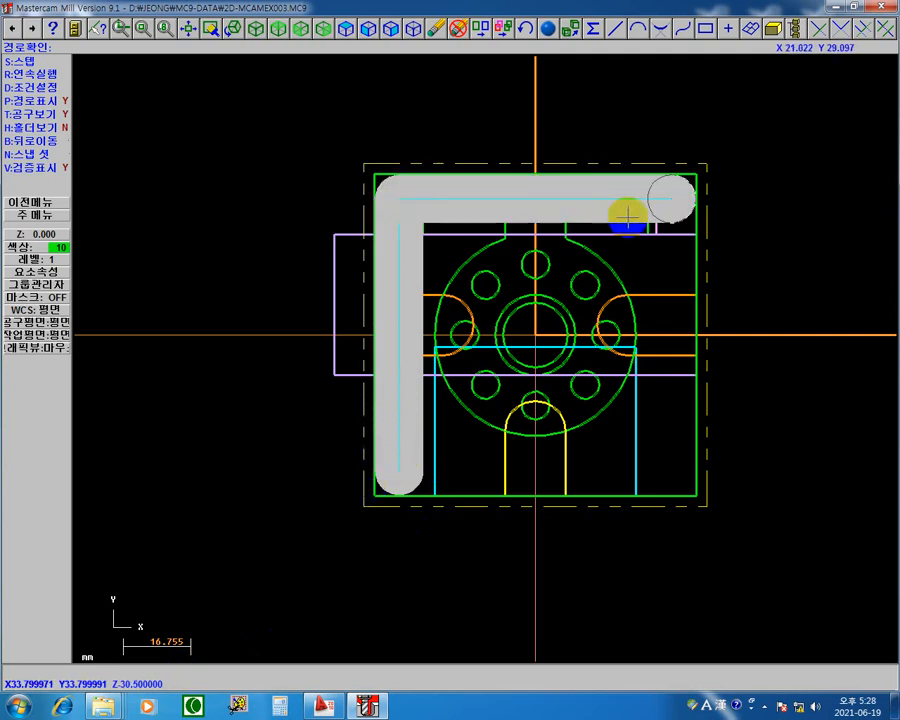
pyautogui.press('s')
pyautogui.press('s')
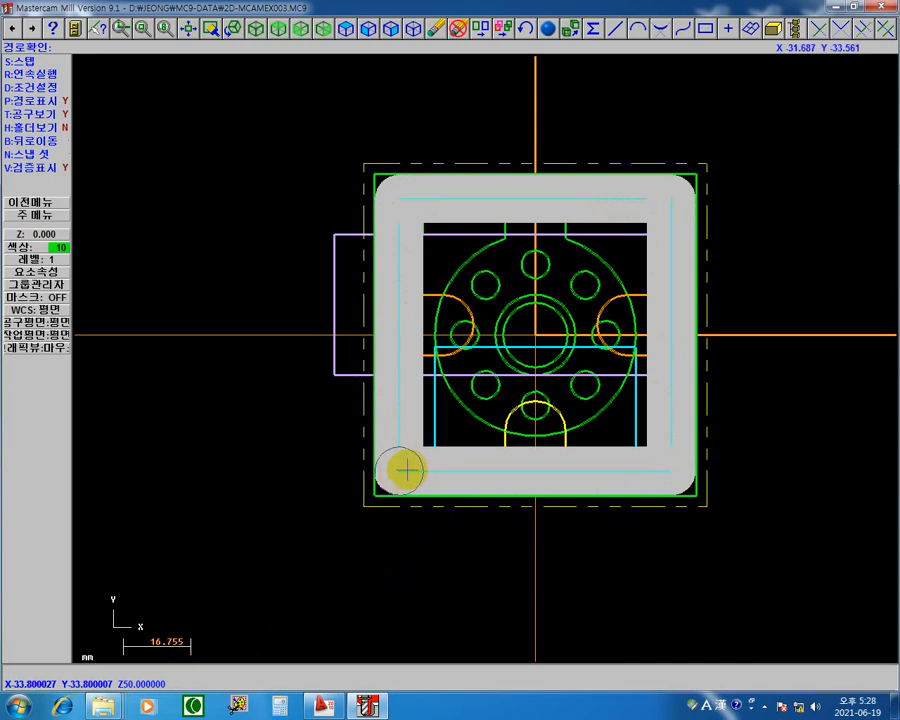
pyautogui.click(45, 204)
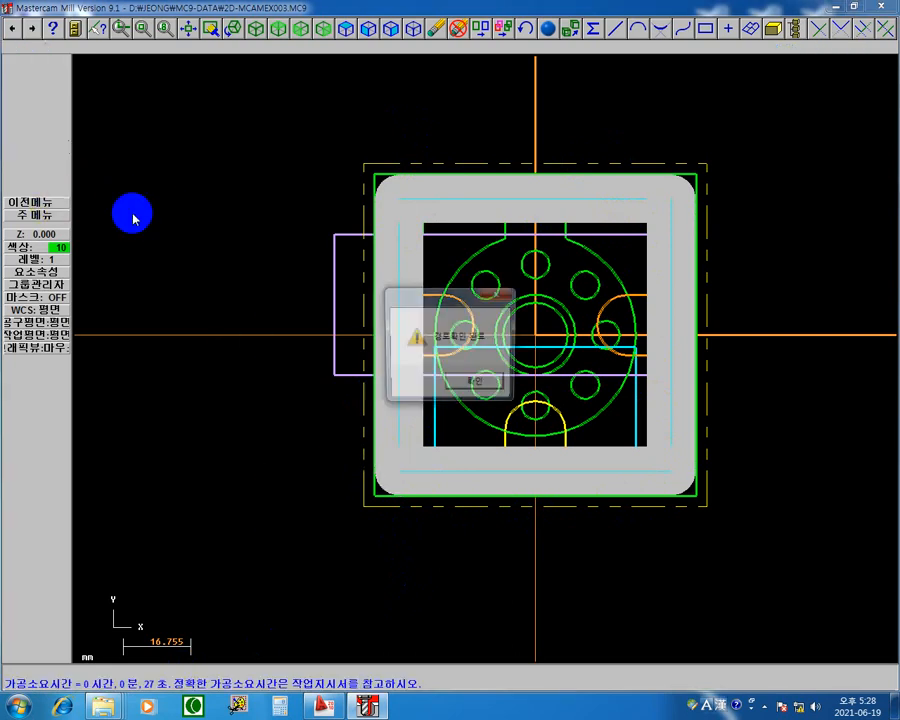
pyautogui.click(476, 383)
pyautogui.click(35, 203)
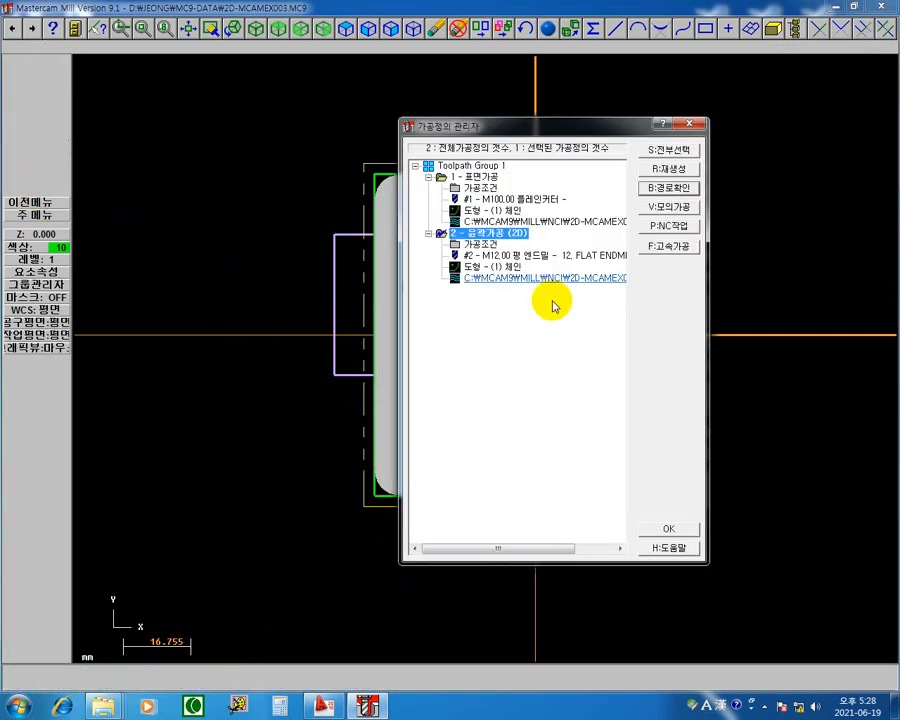
# Step: Try the 2D contour with the look-ahead option (앞으로 찾기) turned off, and regenerate its toolpath
pyautogui.click(484, 252)
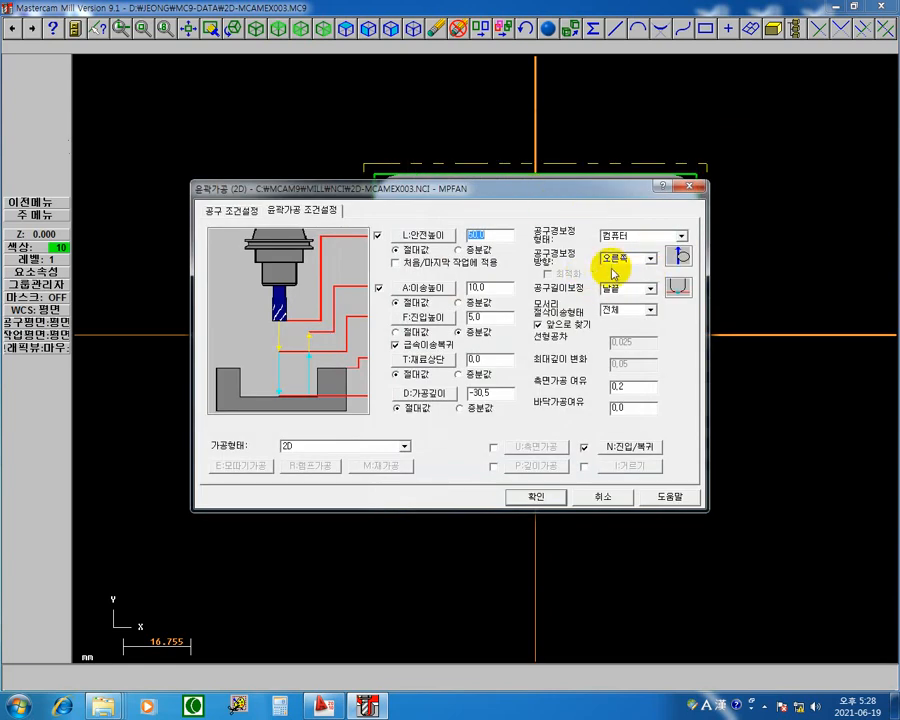
pyautogui.moveTo(628, 205)
pyautogui.mouseDown()
pyautogui.moveTo(468, 231)
pyautogui.moveTo(318, 437)
pyautogui.mouseUp()
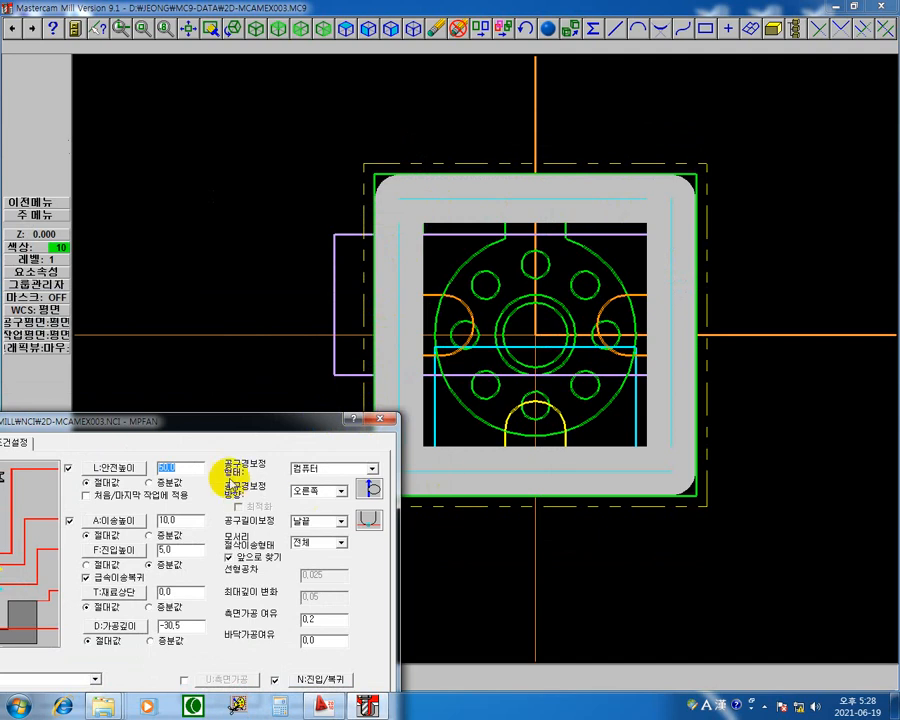
pyautogui.moveTo(254, 420); pyautogui.dragTo(310, 185)
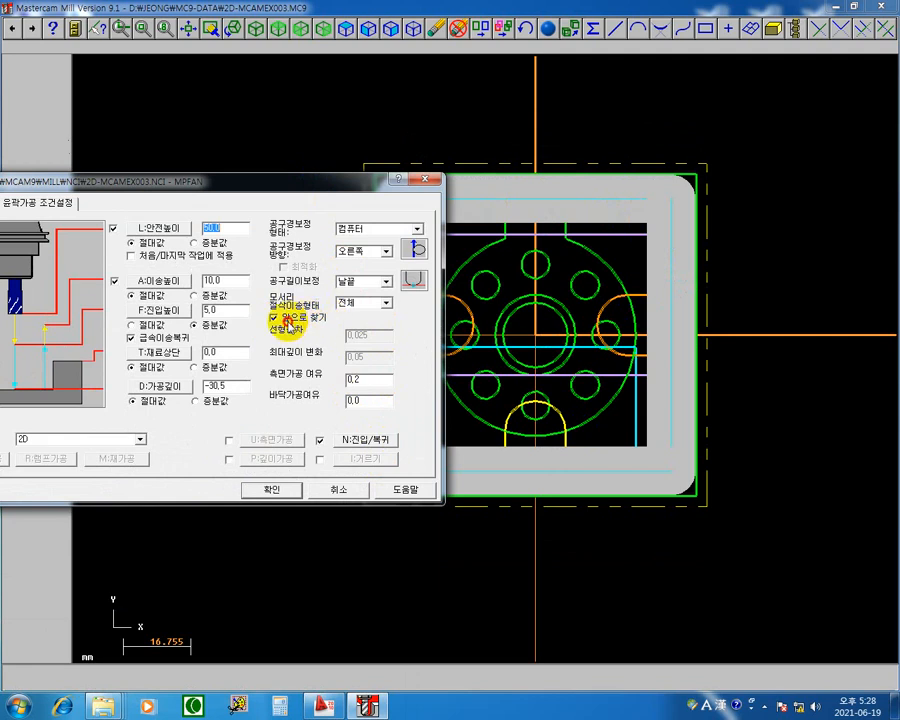
pyautogui.moveTo(350, 182)
pyautogui.mouseDown()
pyautogui.moveTo(238, 172)
pyautogui.moveTo(185, 135)
pyautogui.moveTo(192, 128)
pyautogui.mouseUp()
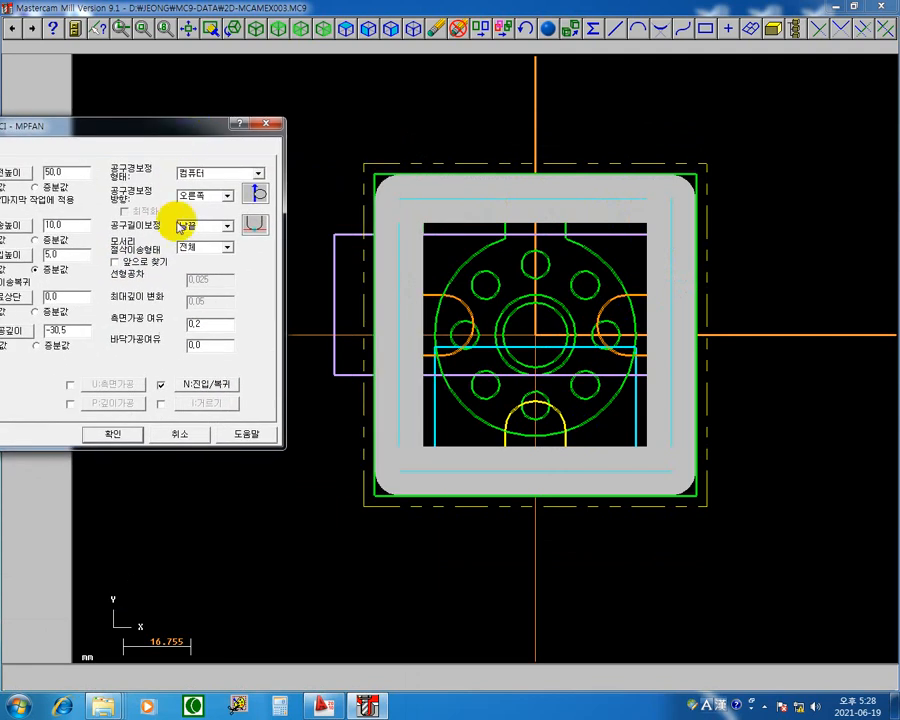
pyautogui.click(117, 436)
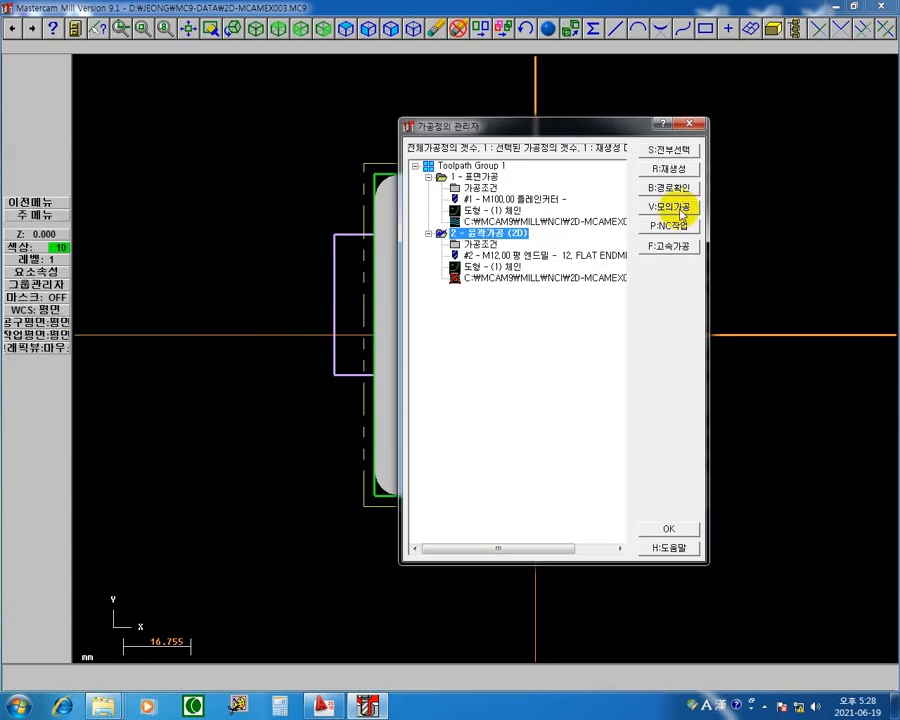
pyautogui.click(675, 169)
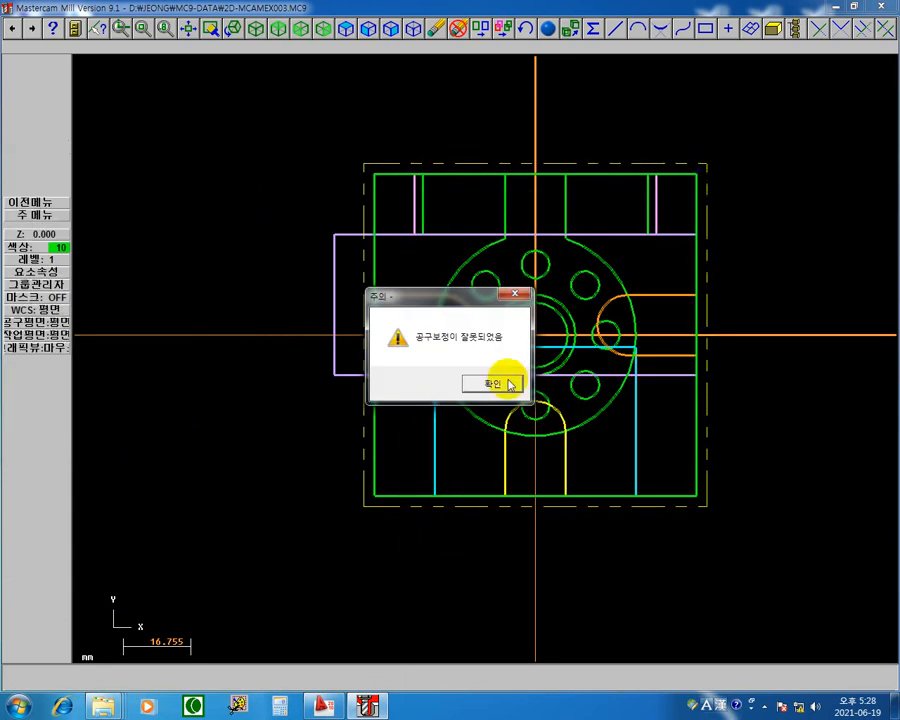
pyautogui.click(491, 386)
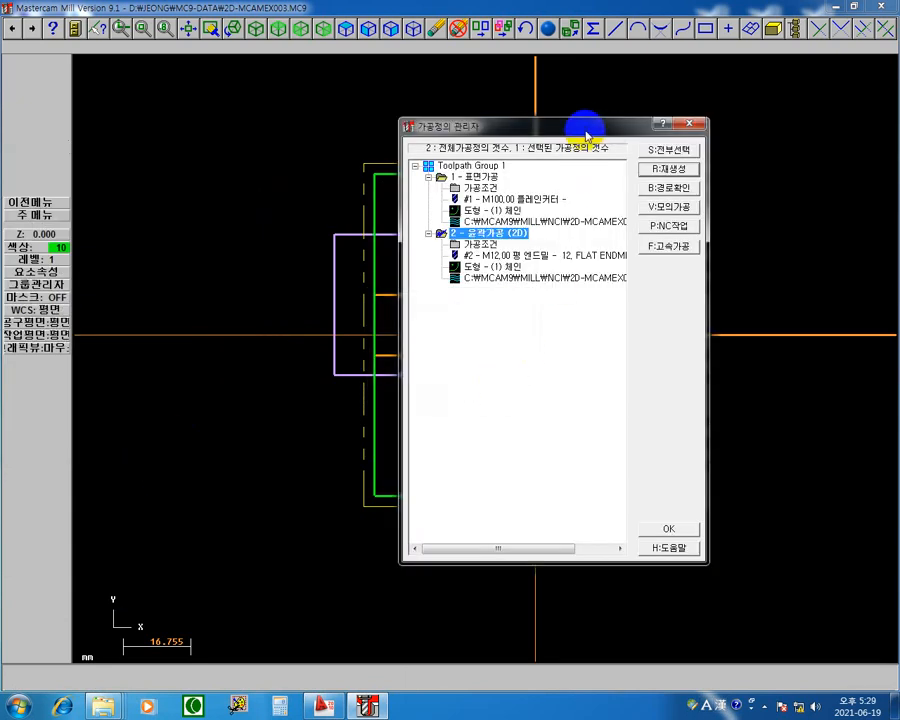
# Step: Turn the contour's look-ahead option (앞으로 찾기) back on and regenerate the toolpath
pyautogui.moveTo(581, 125); pyautogui.dragTo(187, 275)
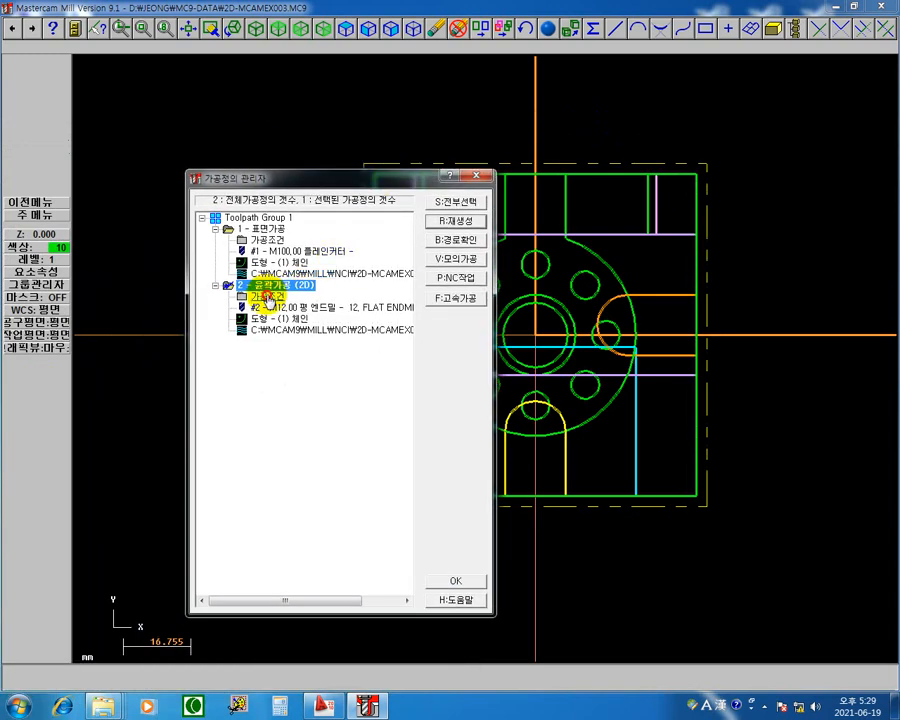
pyautogui.click(244, 295)
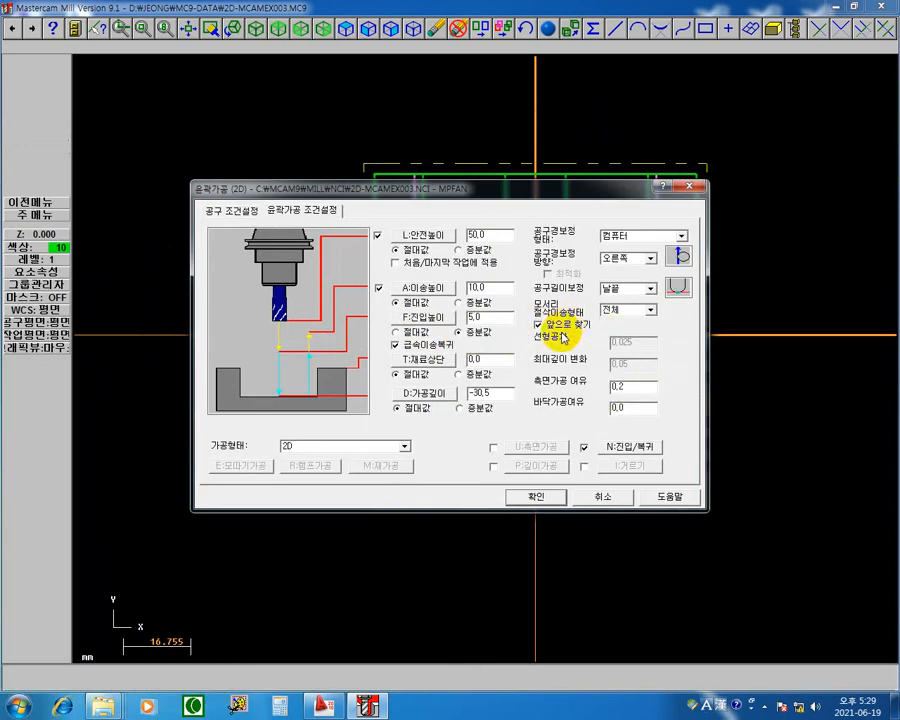
pyautogui.click(520, 495)
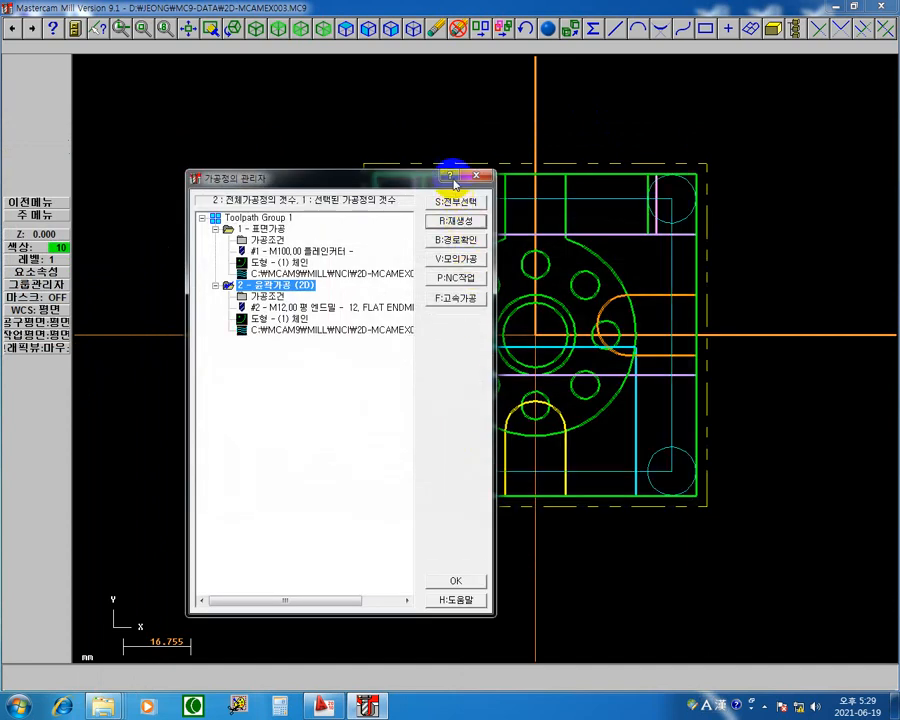
# Step: Set the 2D contour's cutter compensation direction to left (왼쪽) and regenerate its toolpath
pyautogui.moveTo(380, 180)
pyautogui.mouseDown()
pyautogui.moveTo(138, 216)
pyautogui.moveTo(336, 156)
pyautogui.mouseUp()
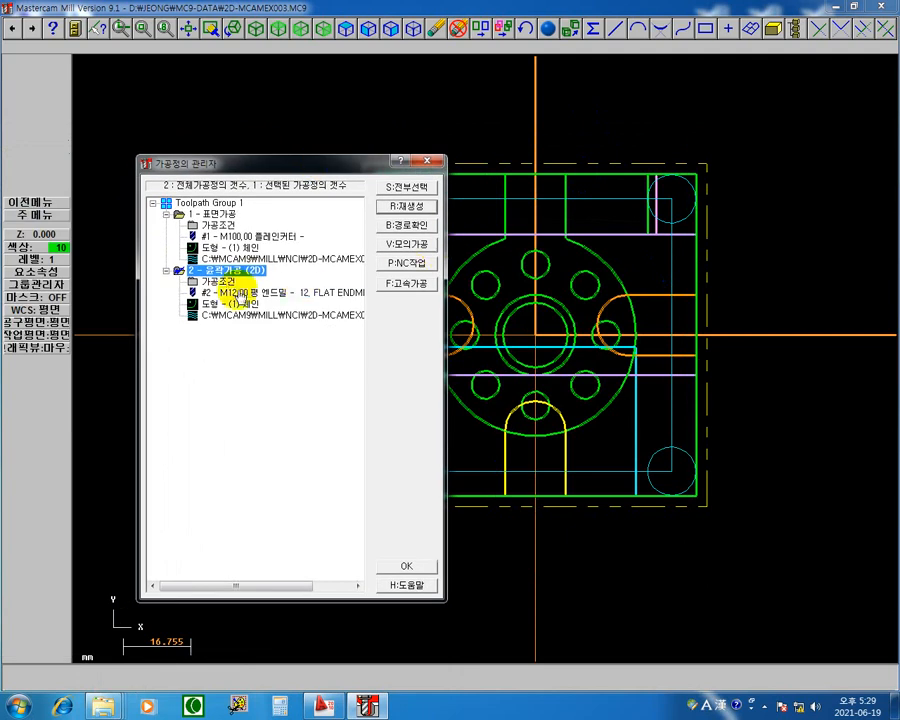
pyautogui.click(218, 283)
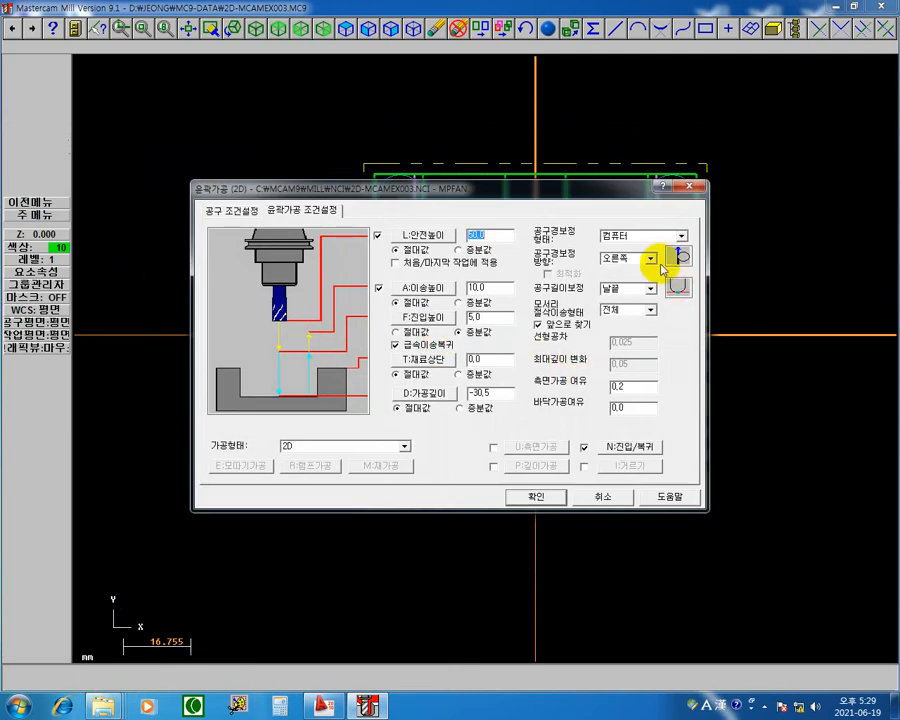
pyautogui.click(618, 269)
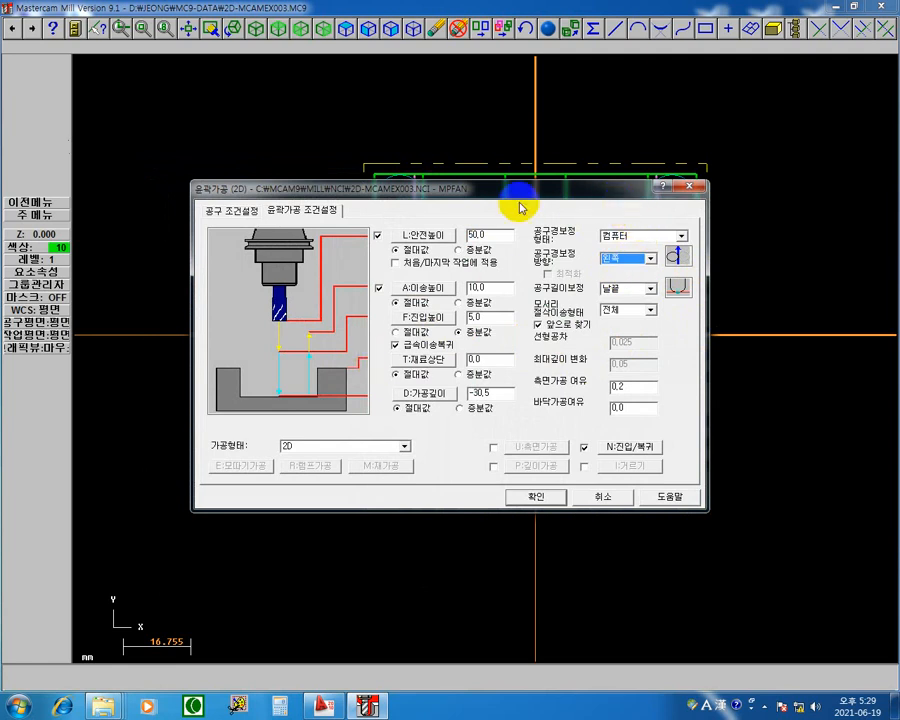
pyautogui.moveTo(490, 196); pyautogui.dragTo(83, 337)
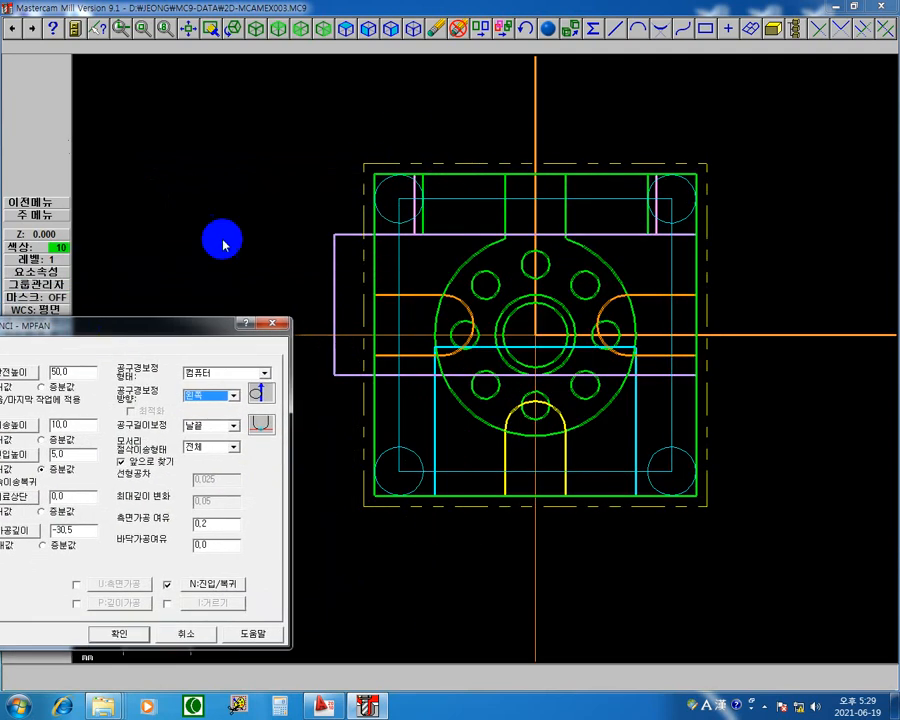
pyautogui.moveTo(176, 328); pyautogui.dragTo(427, 112)
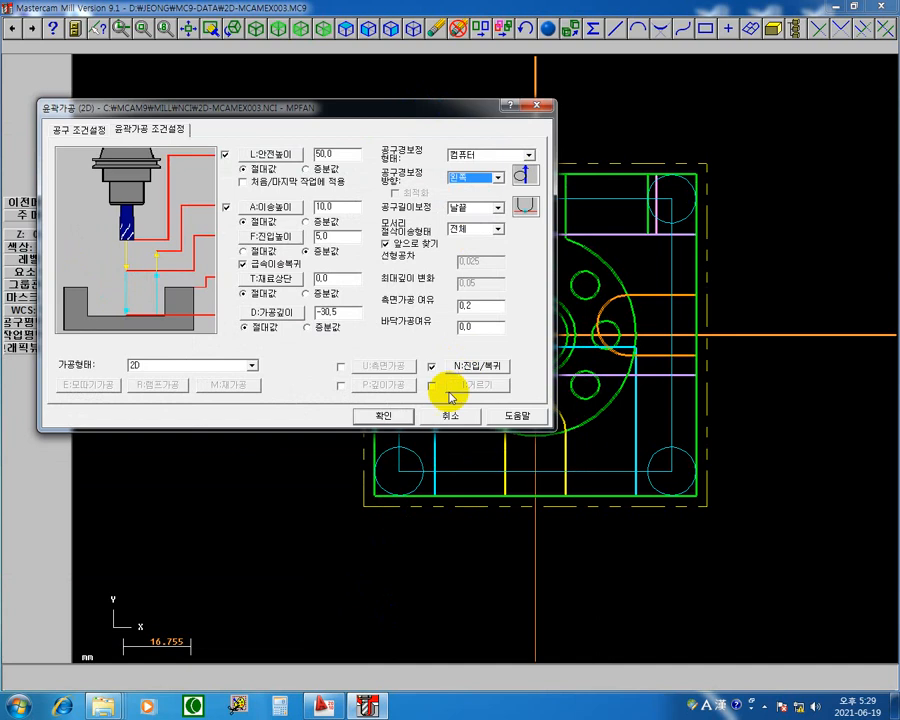
pyautogui.click(386, 417)
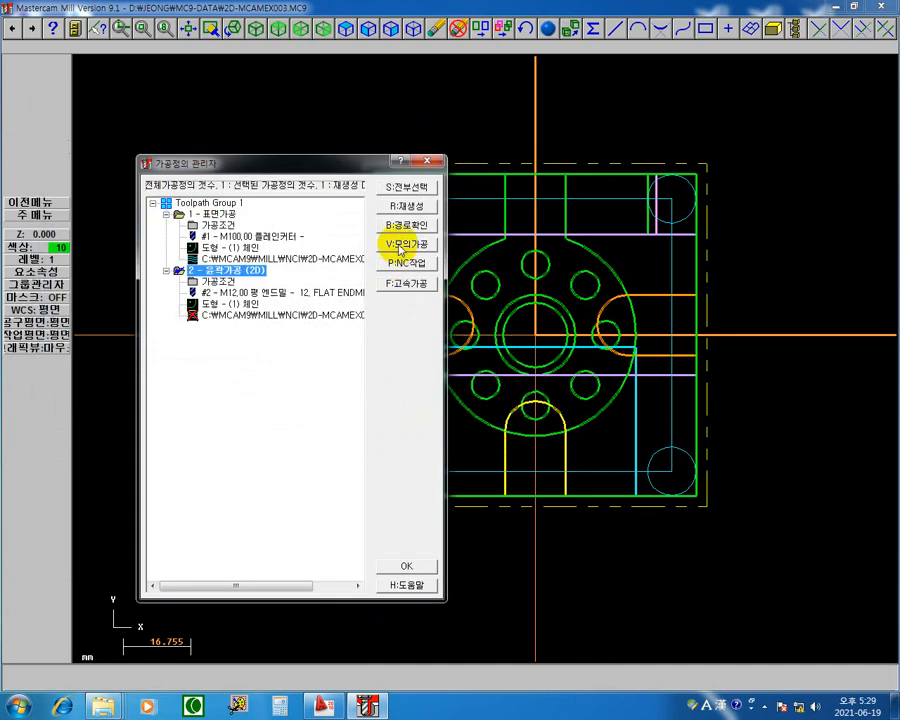
pyautogui.click(406, 205)
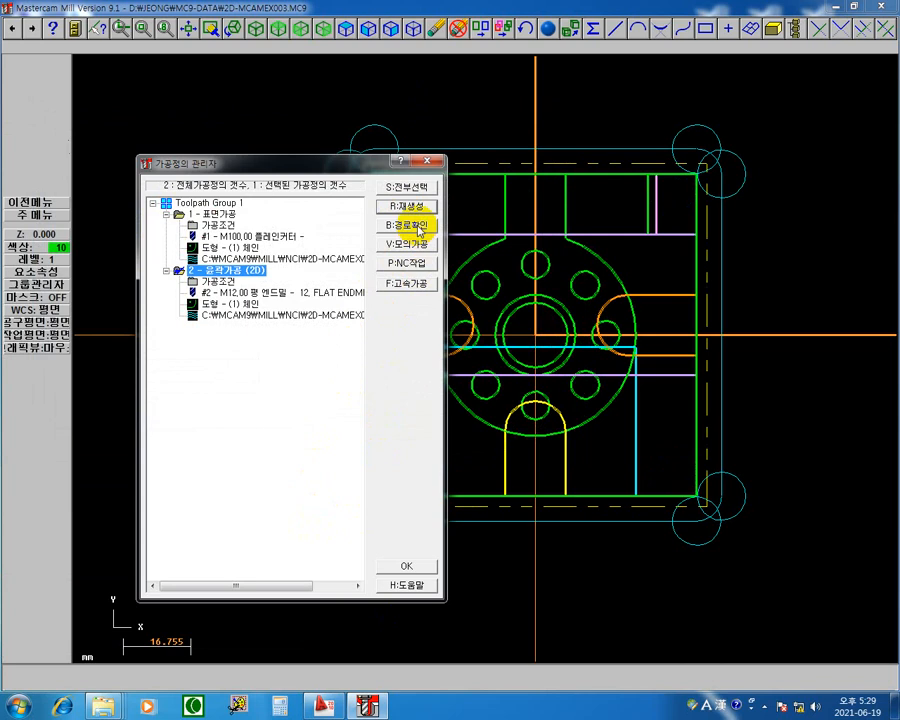
# Step: Backplot the left-compensated 2D contour move by move around the whole square profile, and turn off the verify display (검증표시)
pyautogui.click(276, 316)
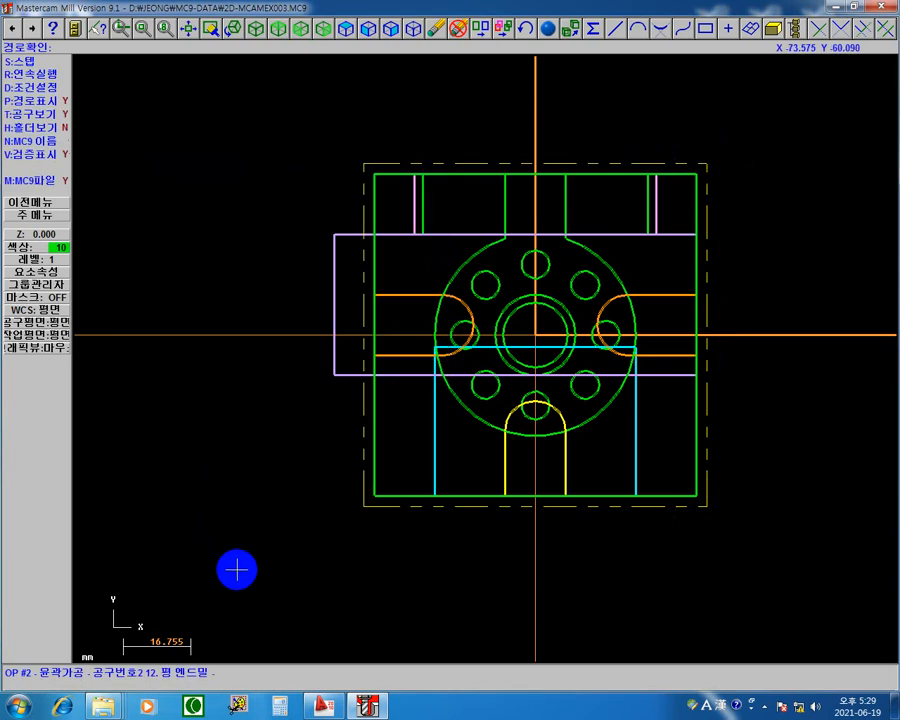
pyautogui.press('s')
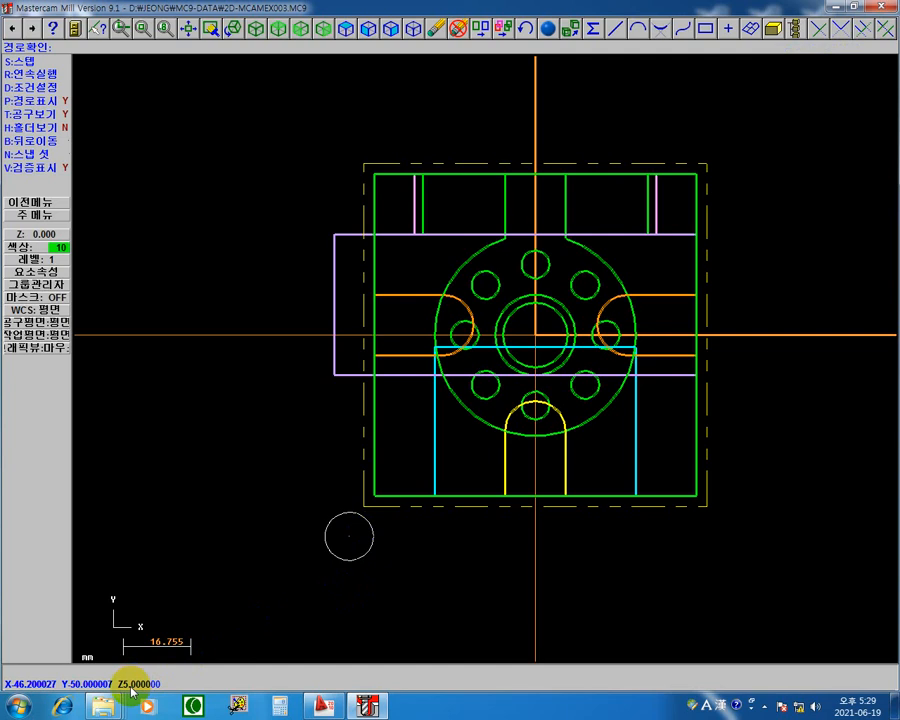
pyautogui.press('s')
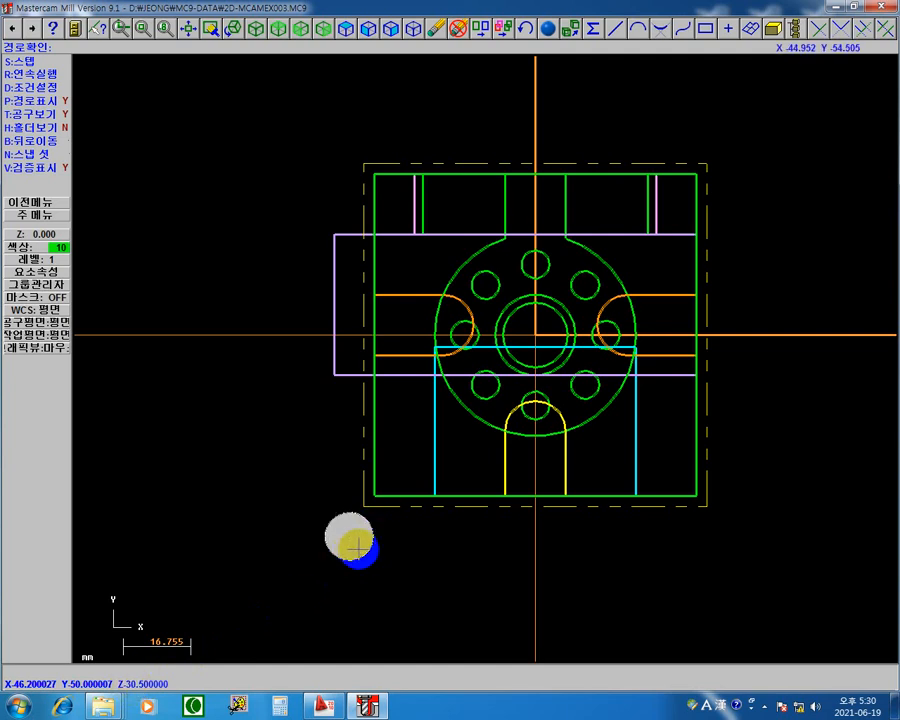
pyautogui.press('s')
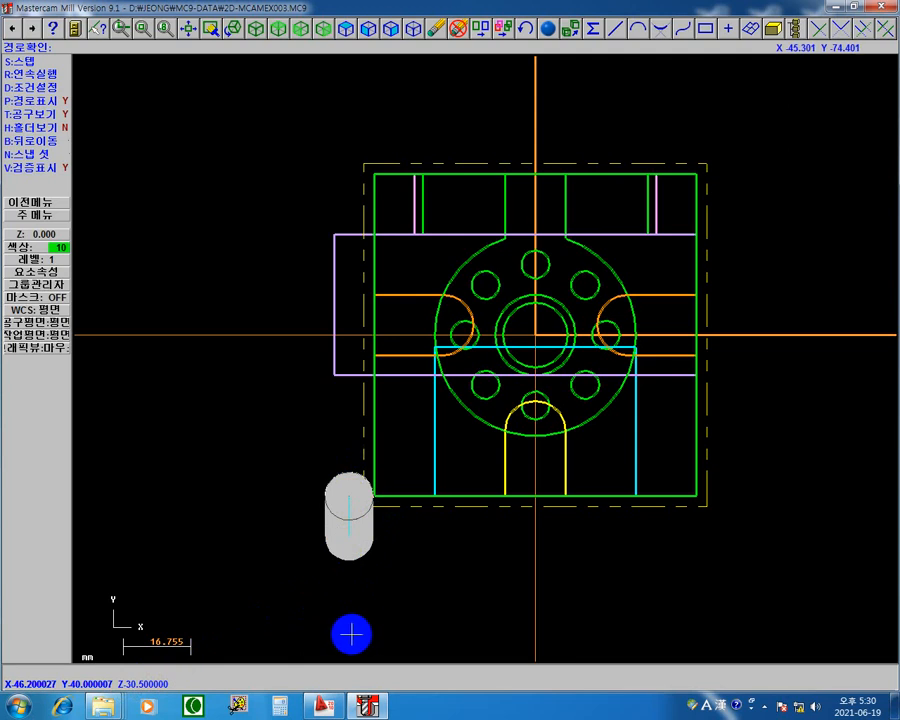
pyautogui.press('s')
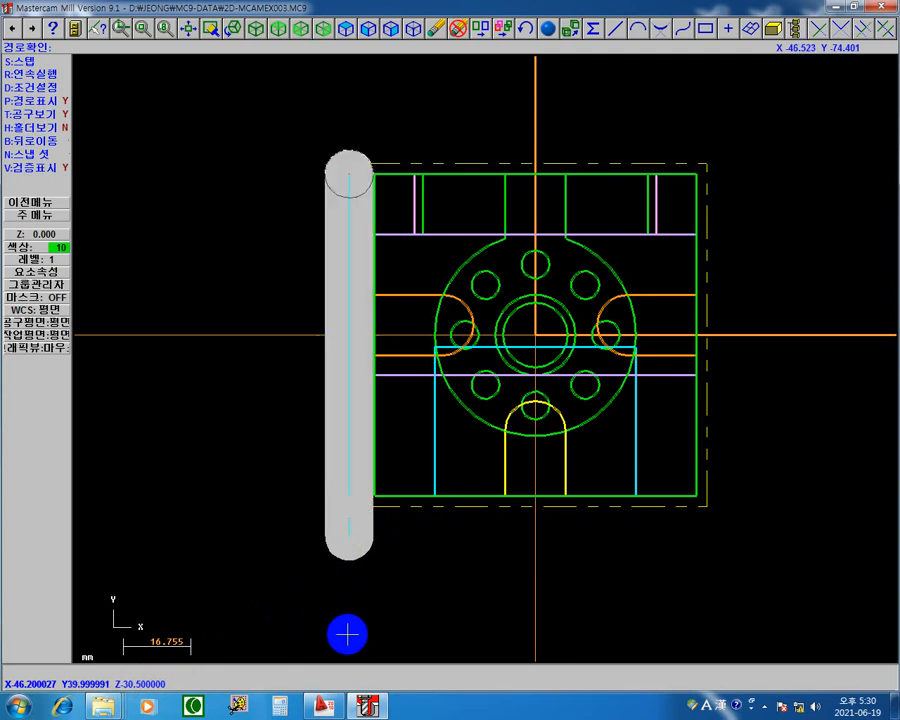
pyautogui.click(357, 207)
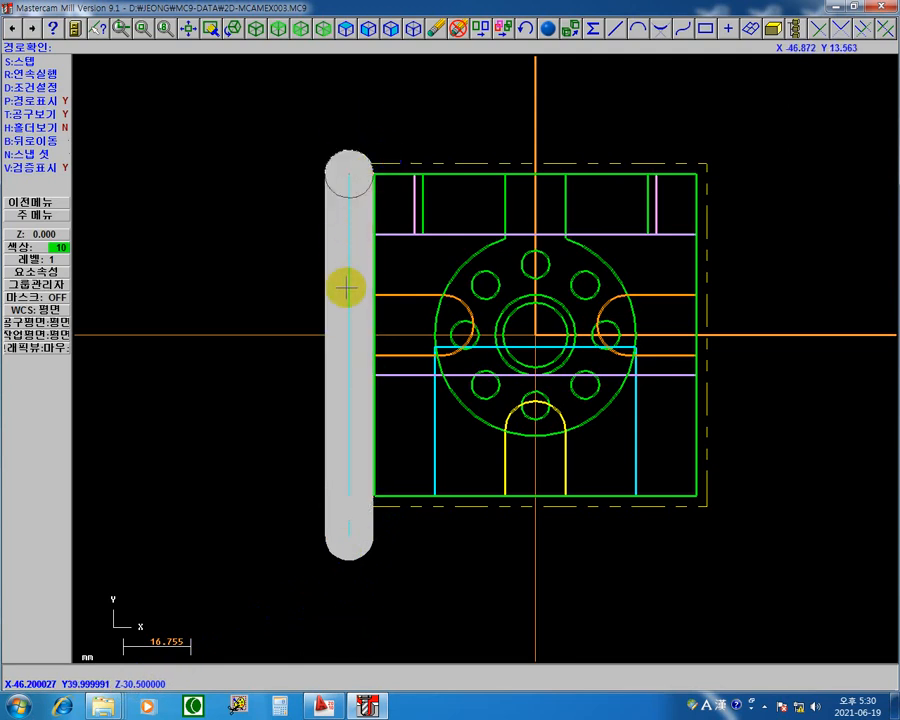
pyautogui.press('s')
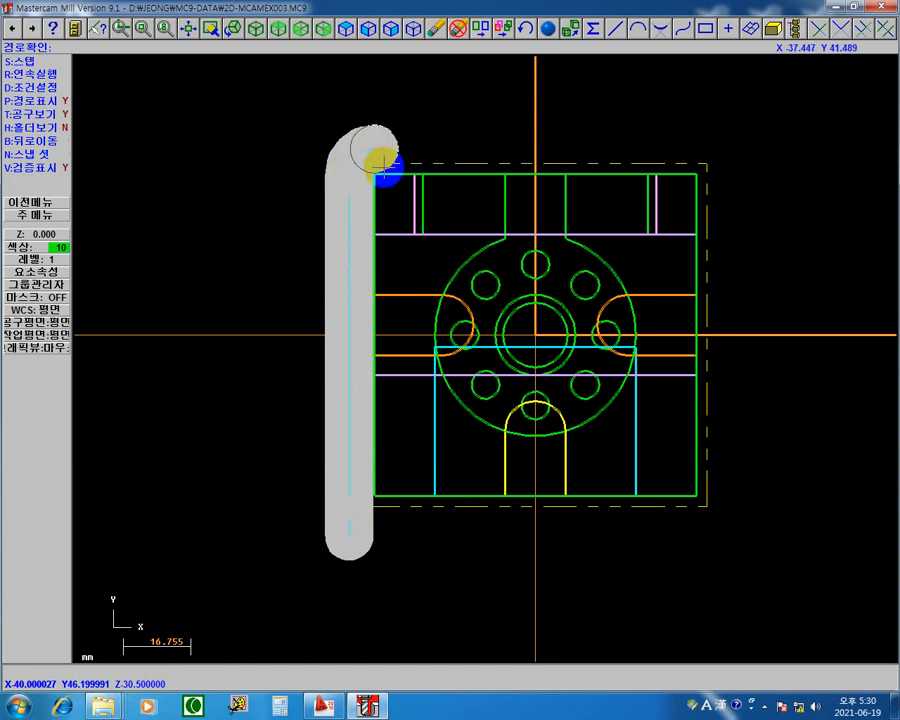
pyautogui.press('s')
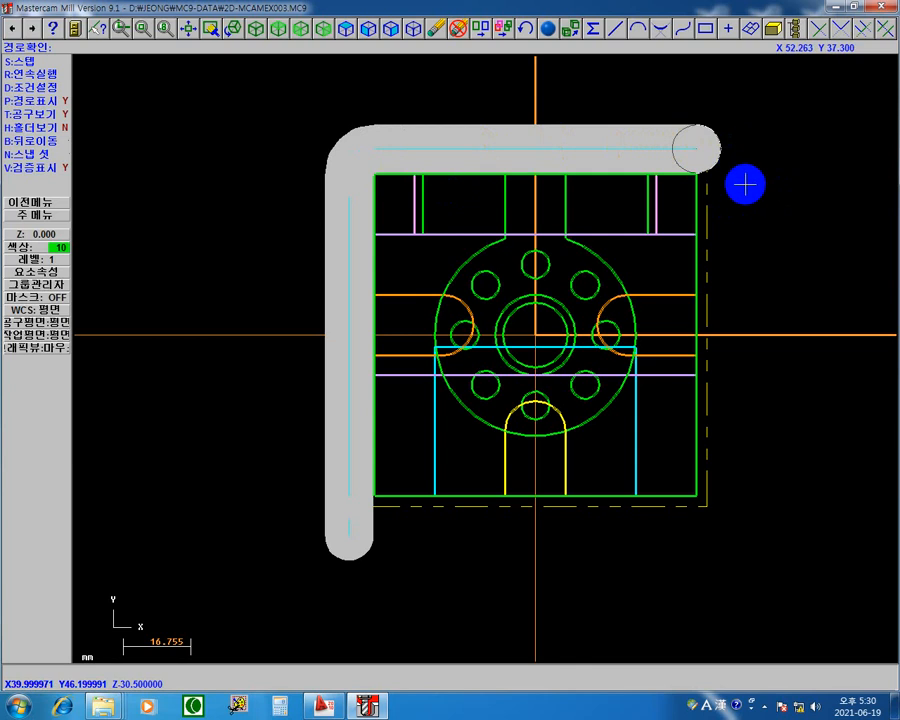
pyautogui.press('s')
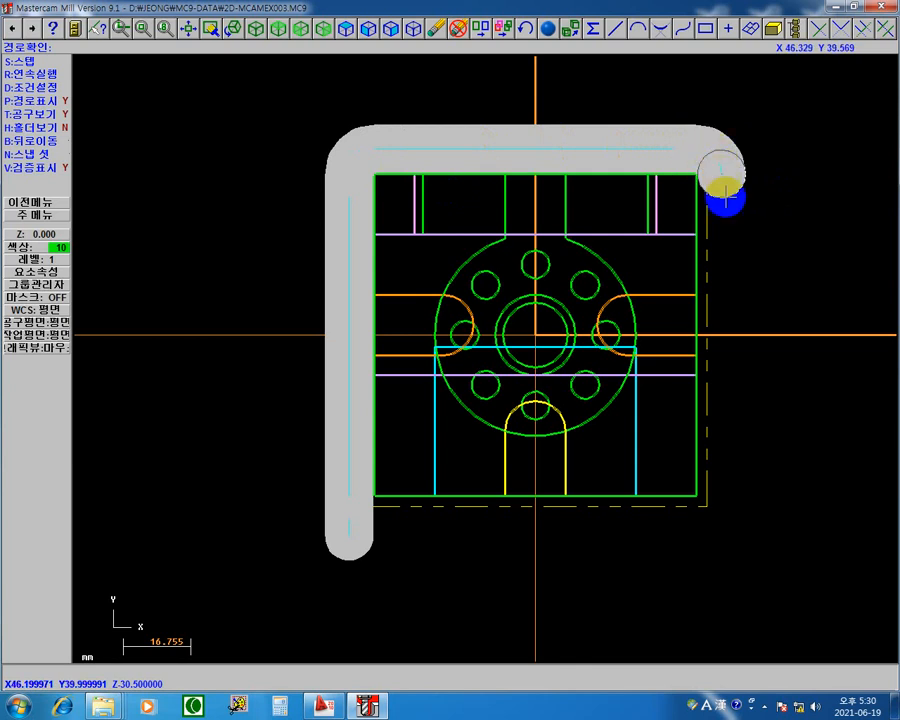
pyautogui.press('s')
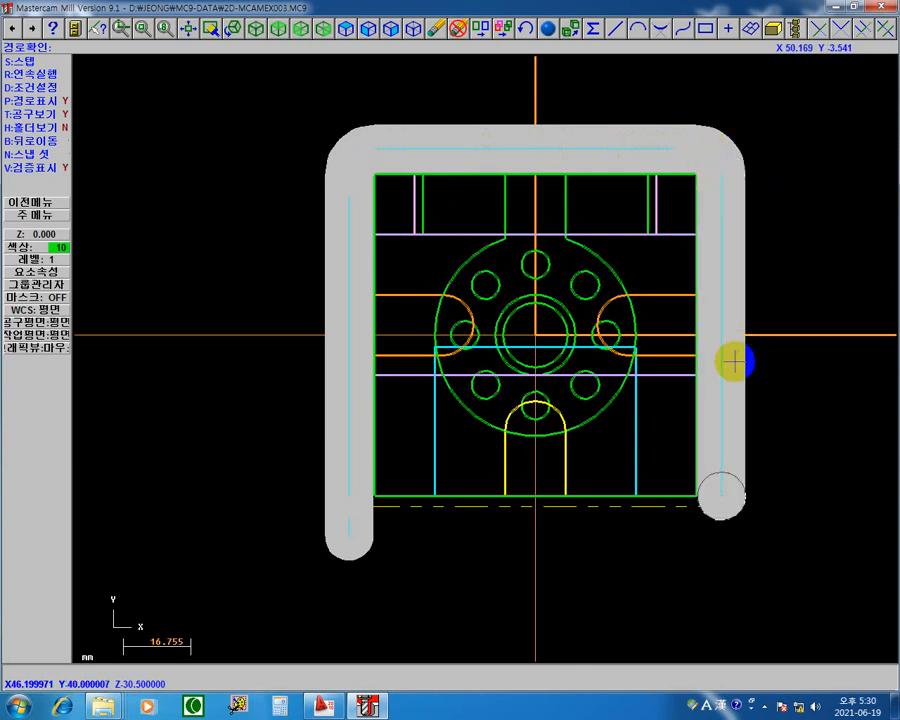
pyautogui.click(690, 516)
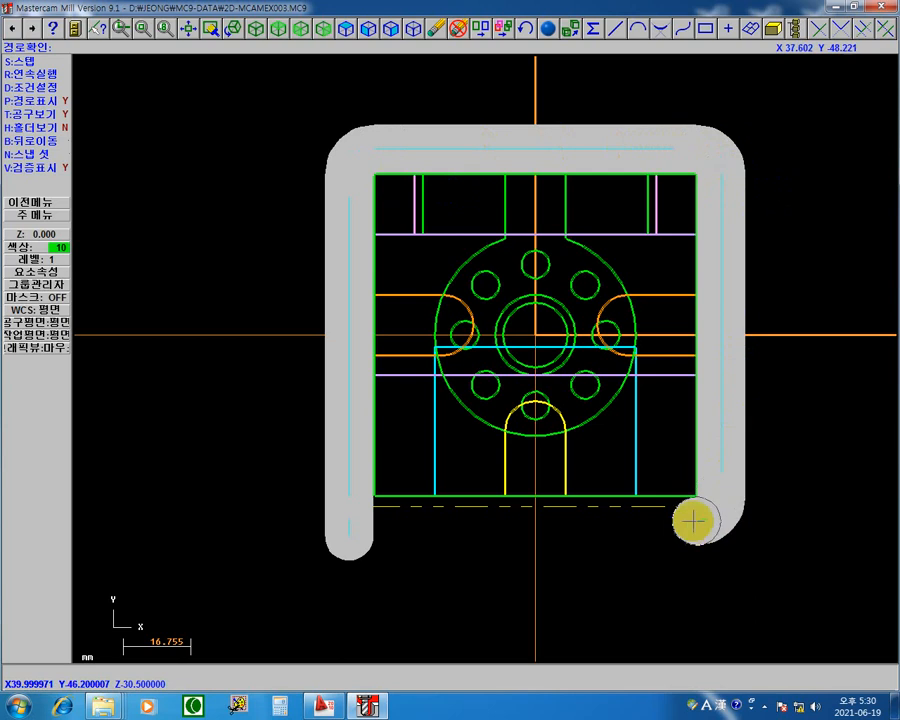
pyautogui.click(643, 533)
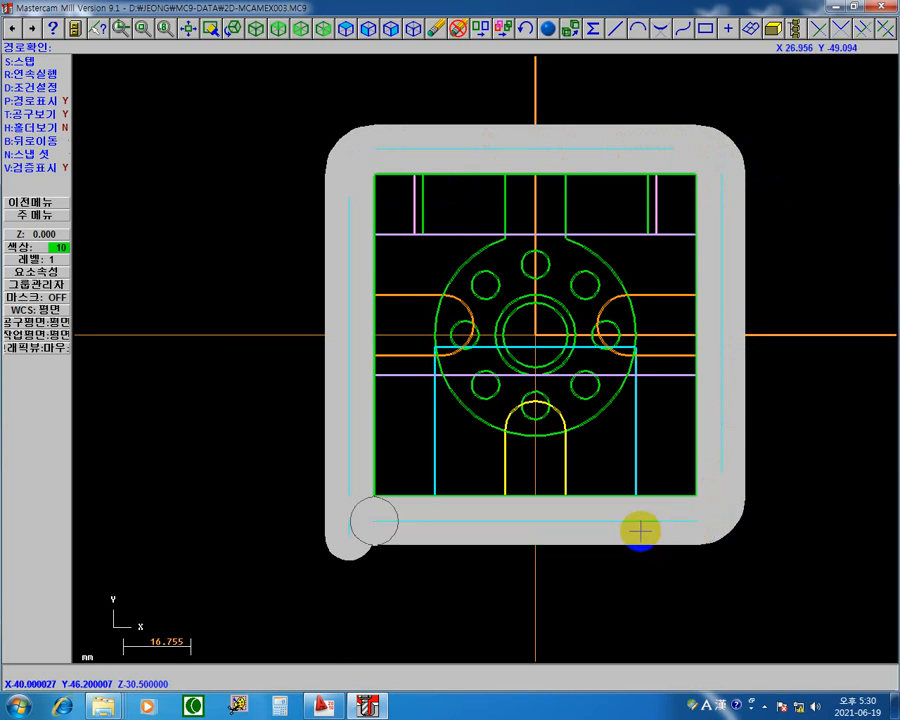
pyautogui.click(345, 522)
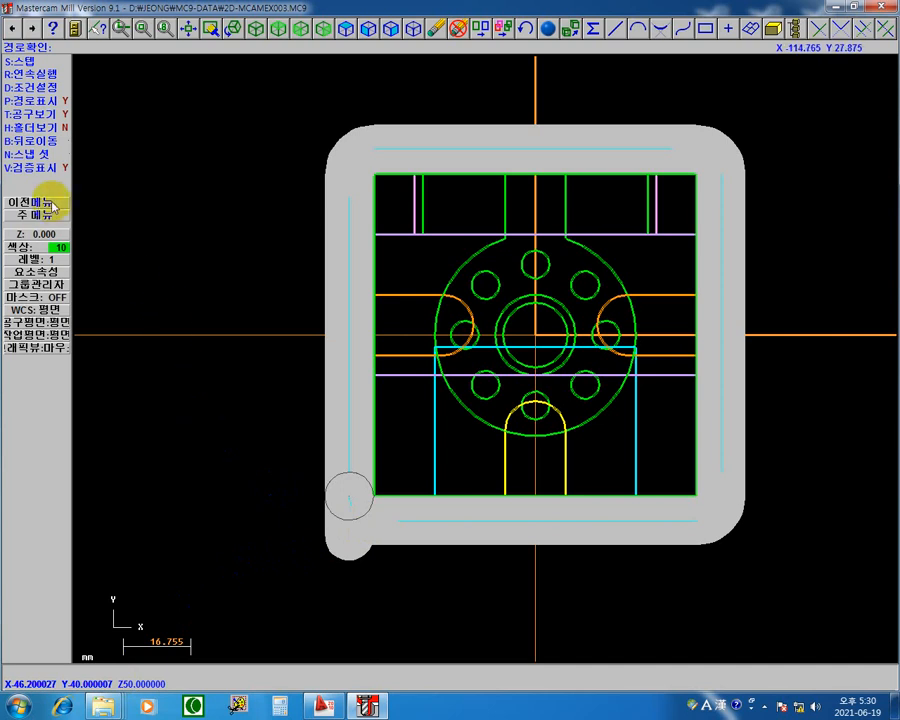
pyautogui.click(35, 167)
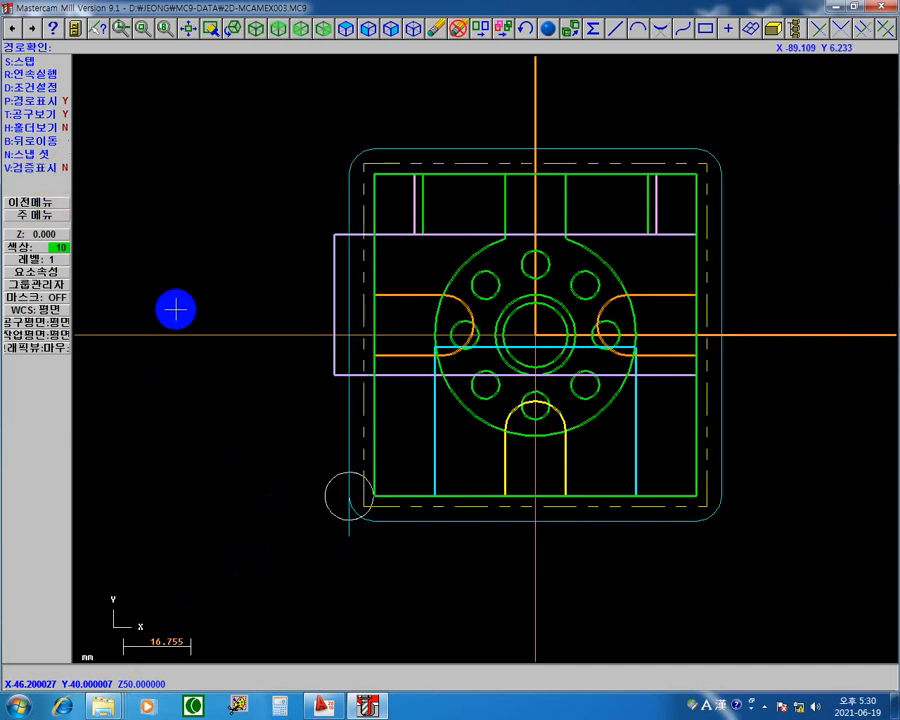
# Step: In K-Screen Pen, choose the freehand pen in magenta and mark the contour's lead-in/out area at the square's lower-left corner
pyautogui.rightClick(260, 203)
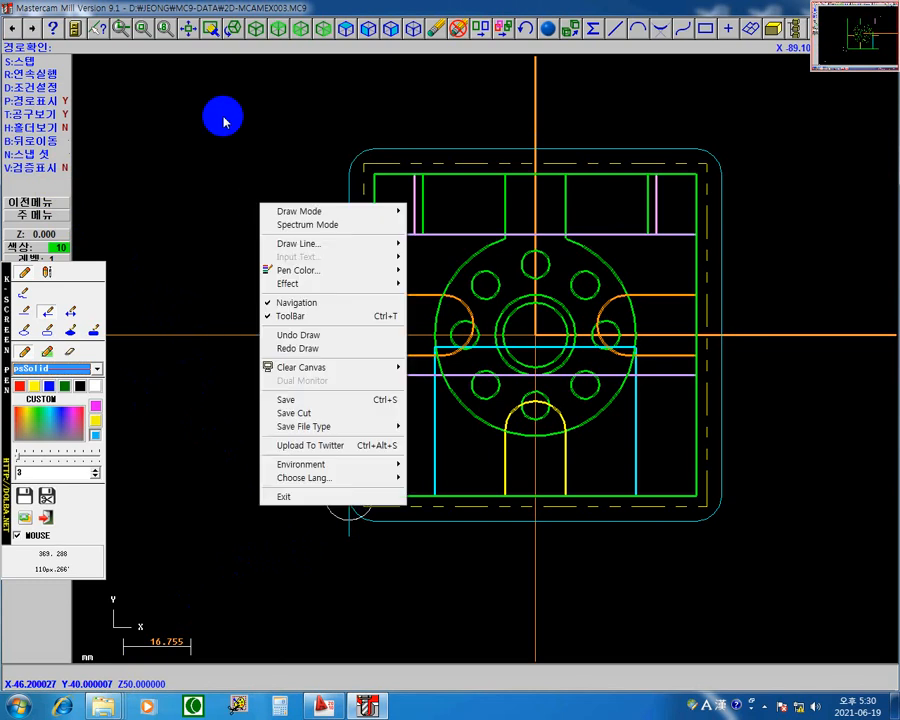
pyautogui.click(166, 111)
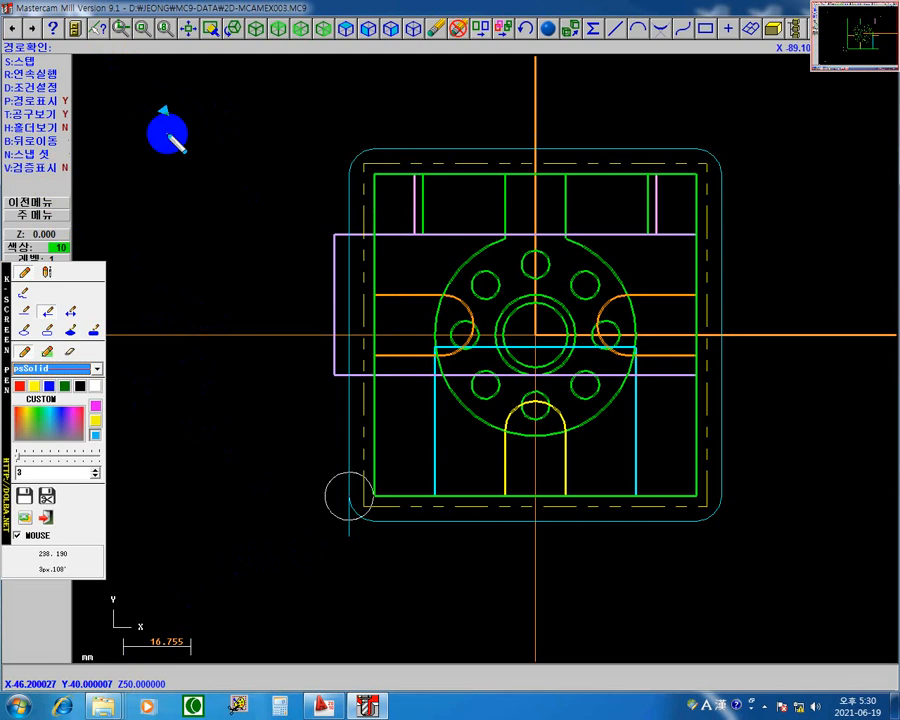
pyautogui.click(32, 300)
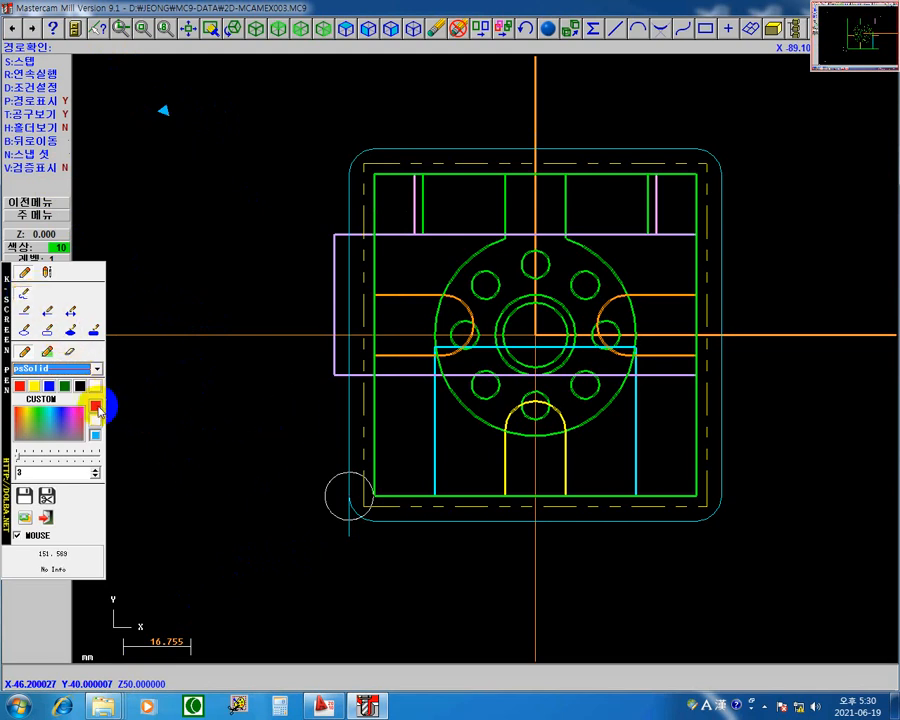
pyautogui.click(25, 292)
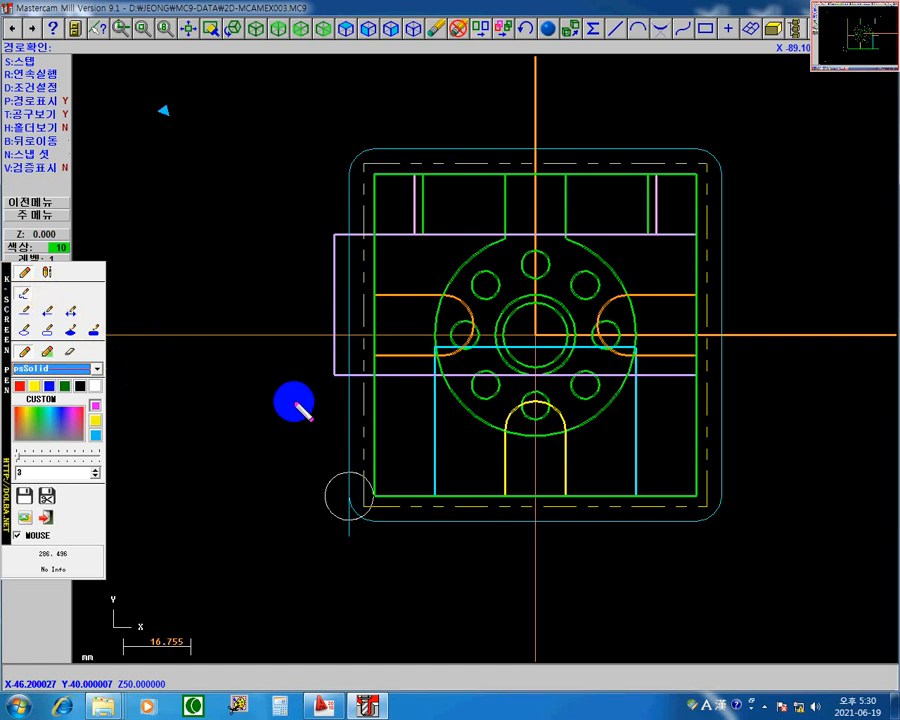
pyautogui.moveTo(346, 541)
pyautogui.mouseDown()
pyautogui.moveTo(340, 500)
pyautogui.moveTo(347, 538)
pyautogui.mouseUp()
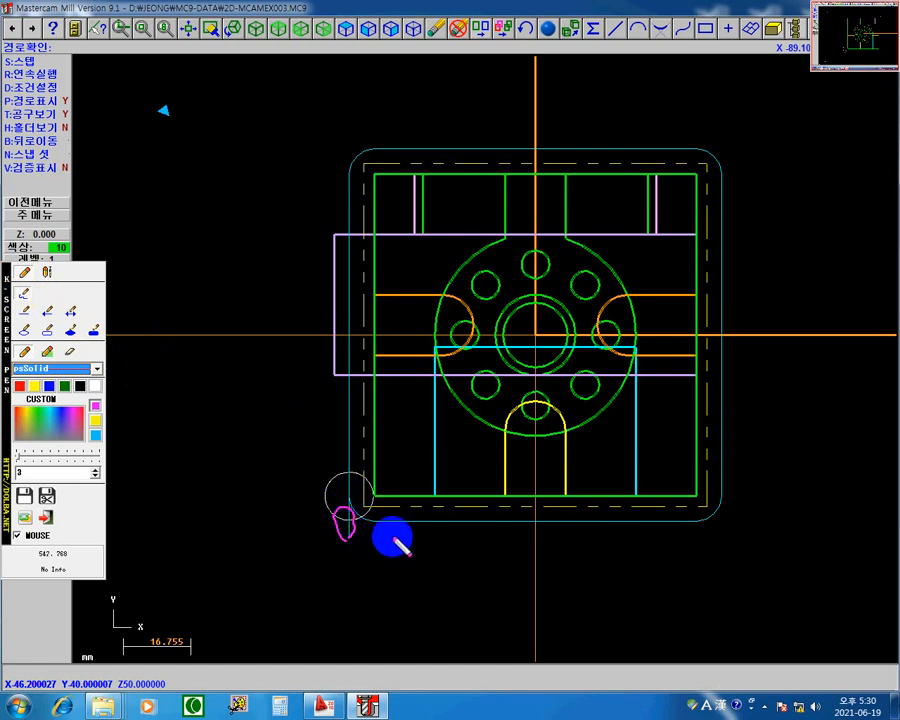
pyautogui.moveTo(375, 521); pyautogui.dragTo(308, 520)
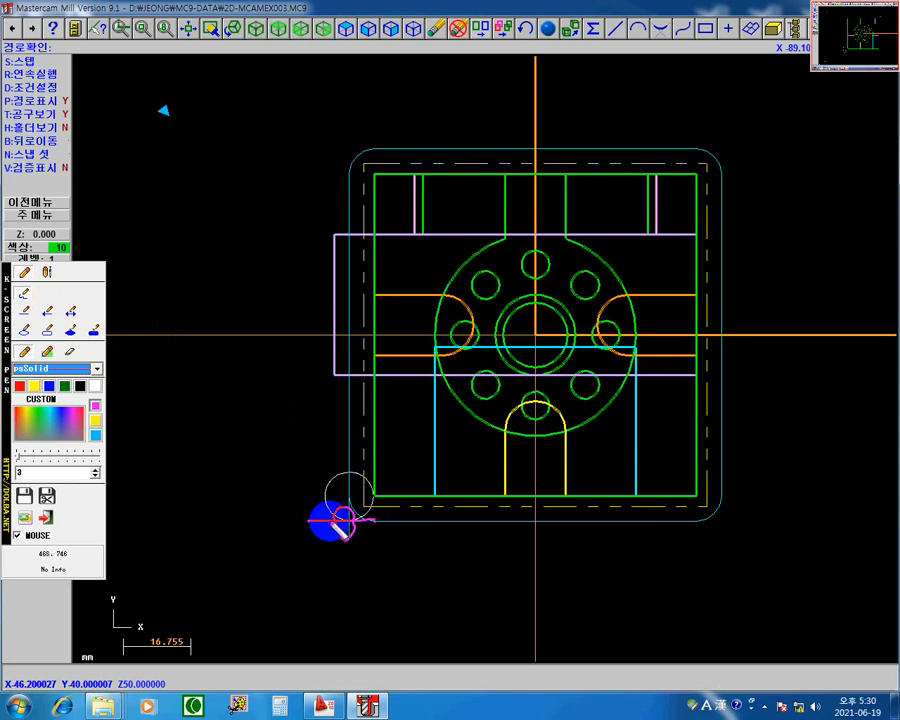
pyautogui.moveTo(315, 507); pyautogui.dragTo(343, 537)
pyautogui.moveTo(343, 507); pyautogui.dragTo(312, 538)
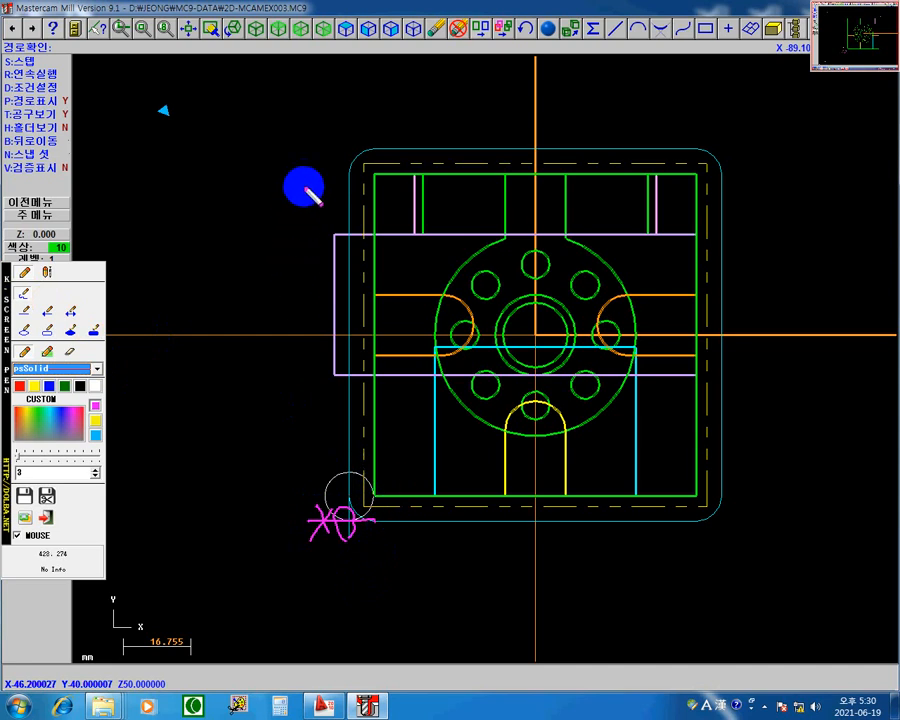
# Step: Draw magenta arrows to the toolpath's two upper corner arcs and circle the square's upper-left, upper-right and lower-right corners
pyautogui.moveTo(329, 131)
pyautogui.mouseDown()
pyautogui.moveTo(351, 153)
pyautogui.moveTo(339, 149)
pyautogui.mouseUp()
pyautogui.moveTo(731, 141); pyautogui.dragTo(690, 179)
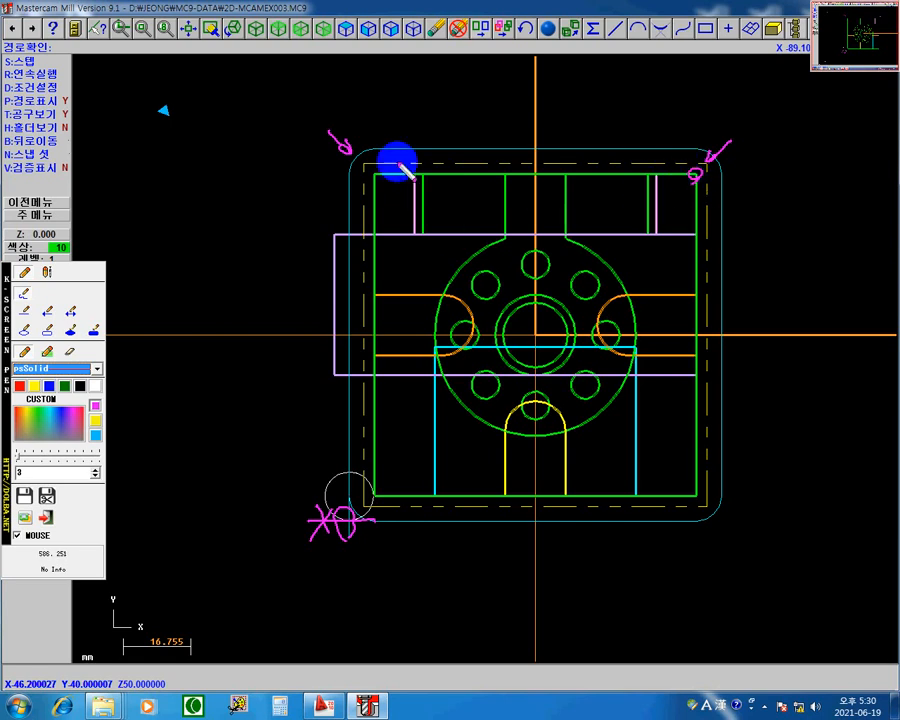
pyautogui.moveTo(375, 168); pyautogui.dragTo(380, 181)
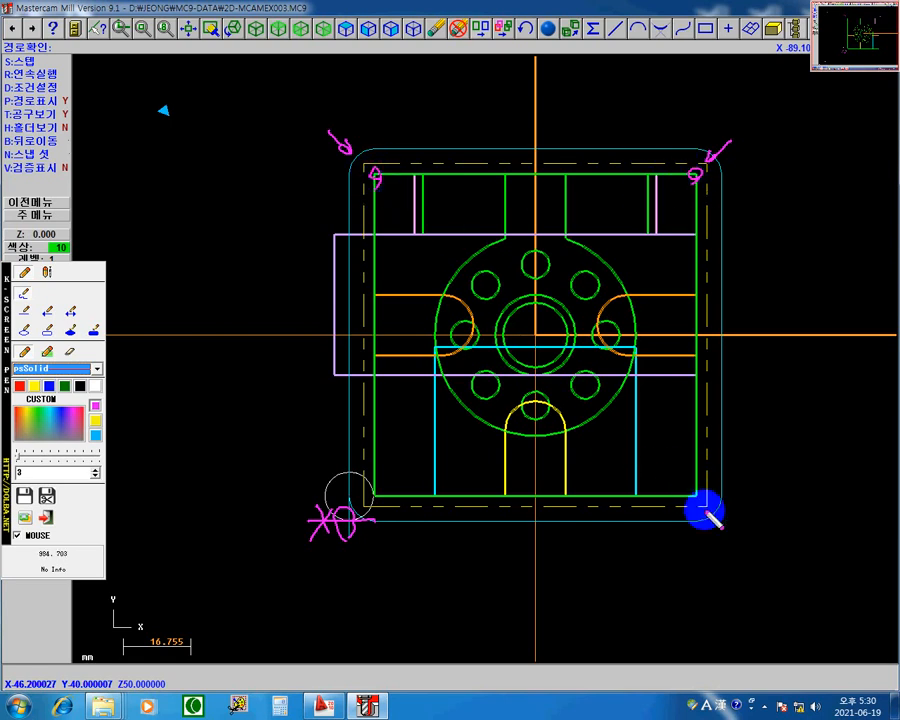
pyautogui.moveTo(701, 508); pyautogui.dragTo(694, 501)
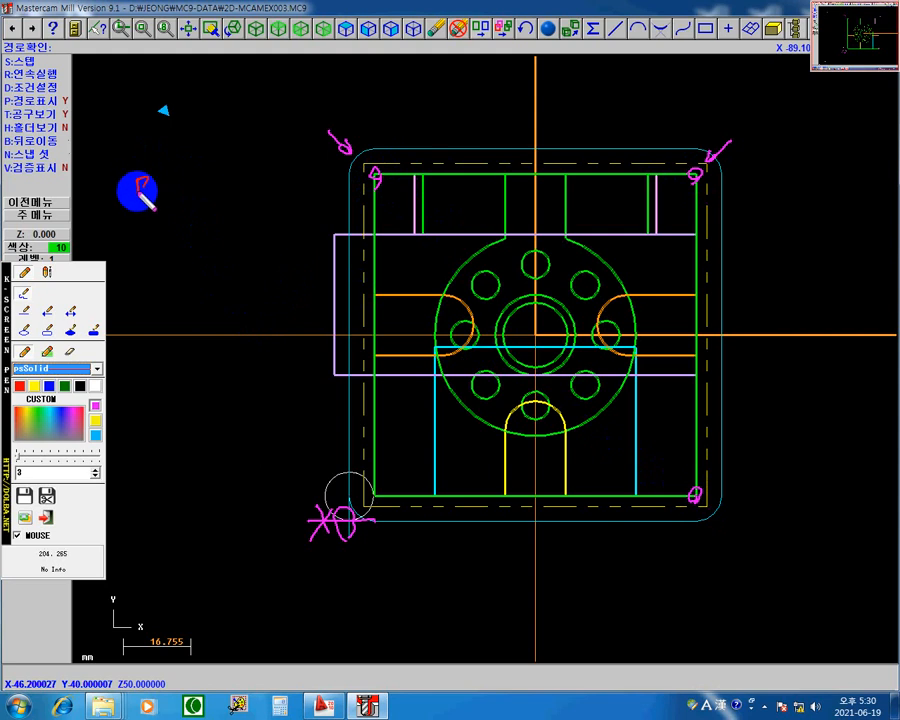
# Step: Handwrite "모서리 절삭 형태" in magenta and "전체 R" in yellow, and annotate the lower-right corner arc with "0.2 + 6"
pyautogui.moveTo(131, 203)
pyautogui.mouseDown()
pyautogui.moveTo(155, 176)
pyautogui.moveTo(160, 192)
pyautogui.moveTo(180, 202)
pyautogui.moveTo(233, 182)
pyautogui.moveTo(205, 195)
pyautogui.moveTo(216, 167)
pyautogui.moveTo(213, 196)
pyautogui.moveTo(245, 178)
pyautogui.moveTo(252, 192)
pyautogui.moveTo(288, 200)
pyautogui.mouseUp()
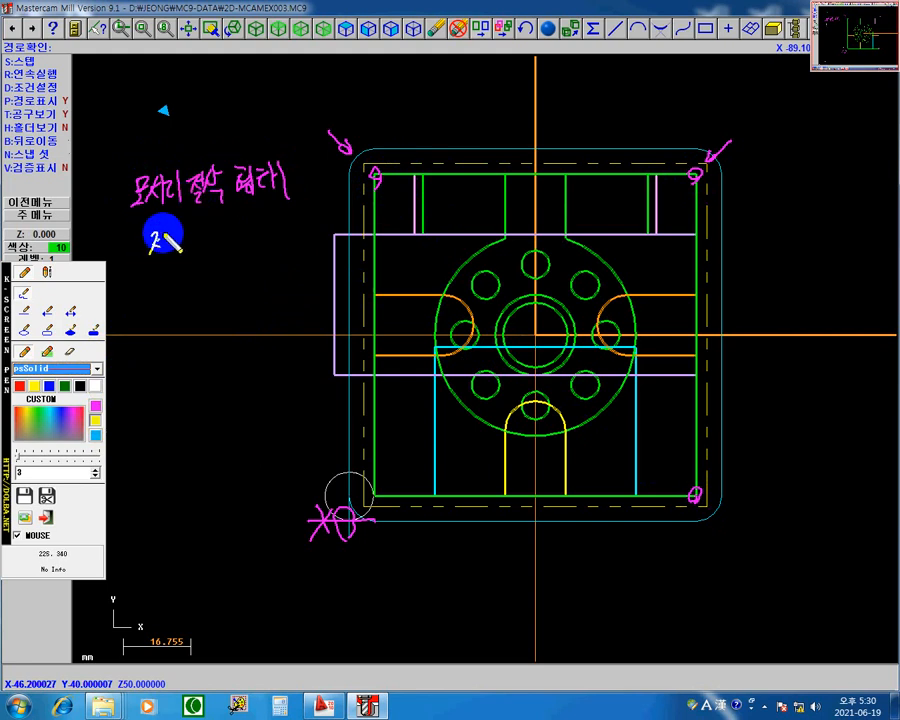
pyautogui.moveTo(173, 242)
pyautogui.mouseDown()
pyautogui.moveTo(181, 227)
pyautogui.moveTo(217, 243)
pyautogui.mouseUp()
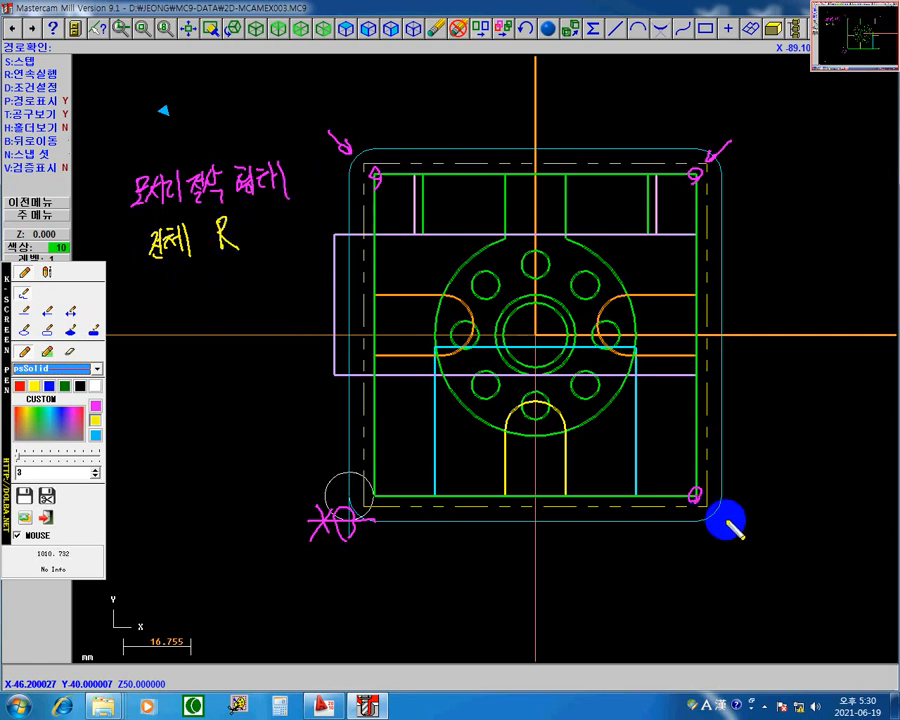
pyautogui.moveTo(718, 512); pyautogui.dragTo(725, 497)
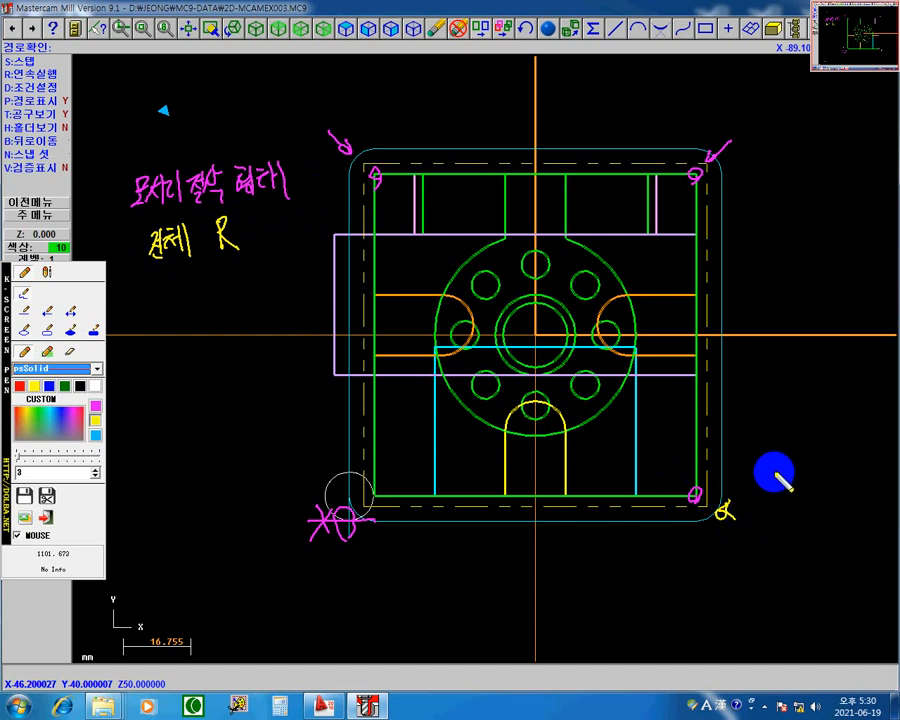
pyautogui.moveTo(769, 466)
pyautogui.mouseDown()
pyautogui.moveTo(777, 478)
pyautogui.moveTo(813, 470)
pyautogui.moveTo(804, 483)
pyautogui.mouseUp()
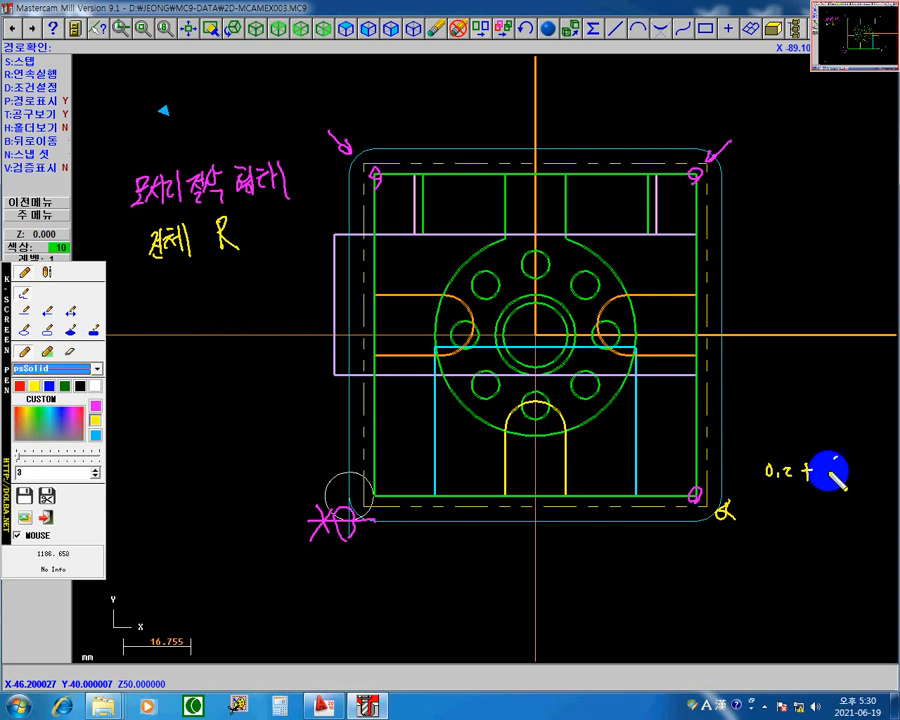
pyautogui.moveTo(834, 462); pyautogui.dragTo(828, 476)
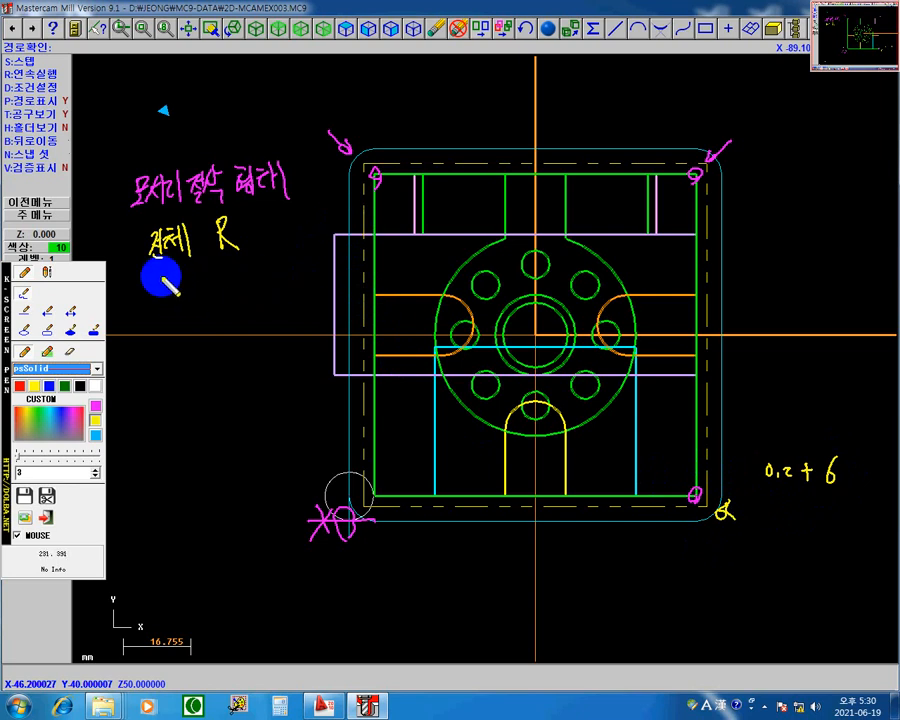
# Step: Handwrite "샤프" in yellow under the R note, and mark the three circled corners' angles with magenta arrows labelled "A"
pyautogui.moveTo(163, 273)
pyautogui.mouseDown()
pyautogui.moveTo(157, 290)
pyautogui.moveTo(175, 285)
pyautogui.mouseUp()
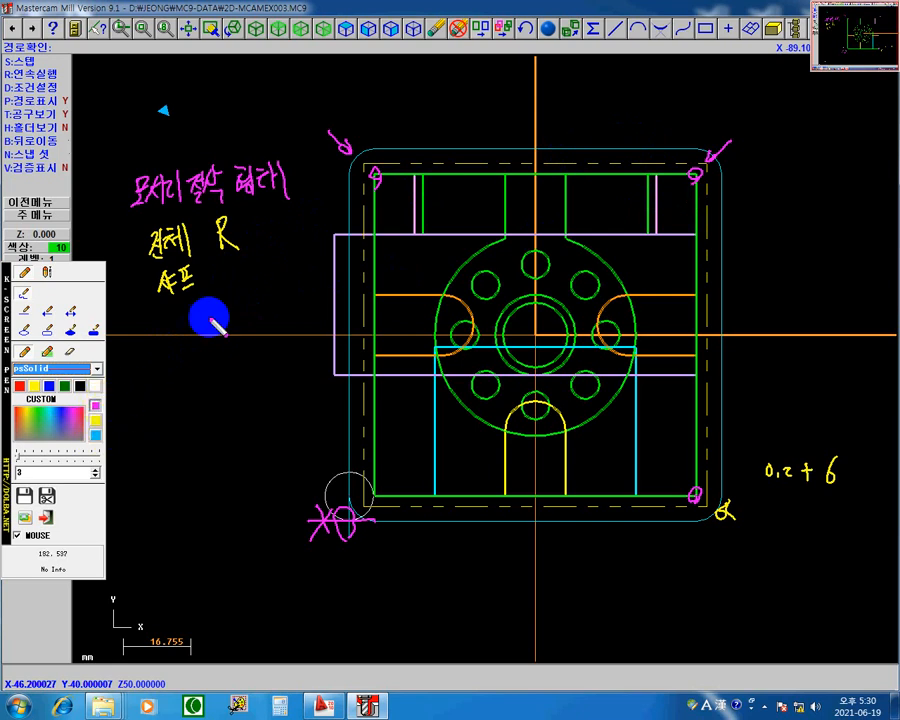
pyautogui.moveTo(414, 180)
pyautogui.mouseDown()
pyautogui.moveTo(398, 225)
pyautogui.moveTo(390, 201)
pyautogui.moveTo(416, 176)
pyautogui.moveTo(425, 215)
pyautogui.mouseUp()
pyautogui.moveTo(644, 176)
pyautogui.mouseDown()
pyautogui.moveTo(658, 211)
pyautogui.moveTo(674, 200)
pyautogui.moveTo(642, 181)
pyautogui.moveTo(657, 196)
pyautogui.mouseUp()
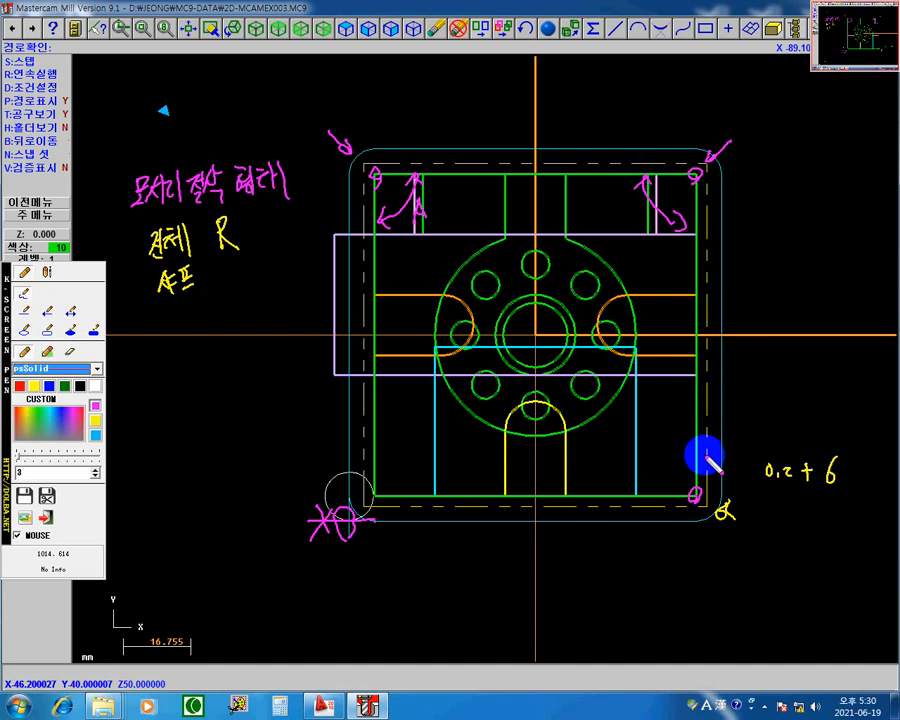
pyautogui.moveTo(699, 454)
pyautogui.mouseDown()
pyautogui.moveTo(663, 490)
pyautogui.moveTo(693, 463)
pyautogui.moveTo(659, 473)
pyautogui.moveTo(668, 467)
pyautogui.mouseUp()
pyautogui.moveTo(660, 459); pyautogui.dragTo(668, 457)
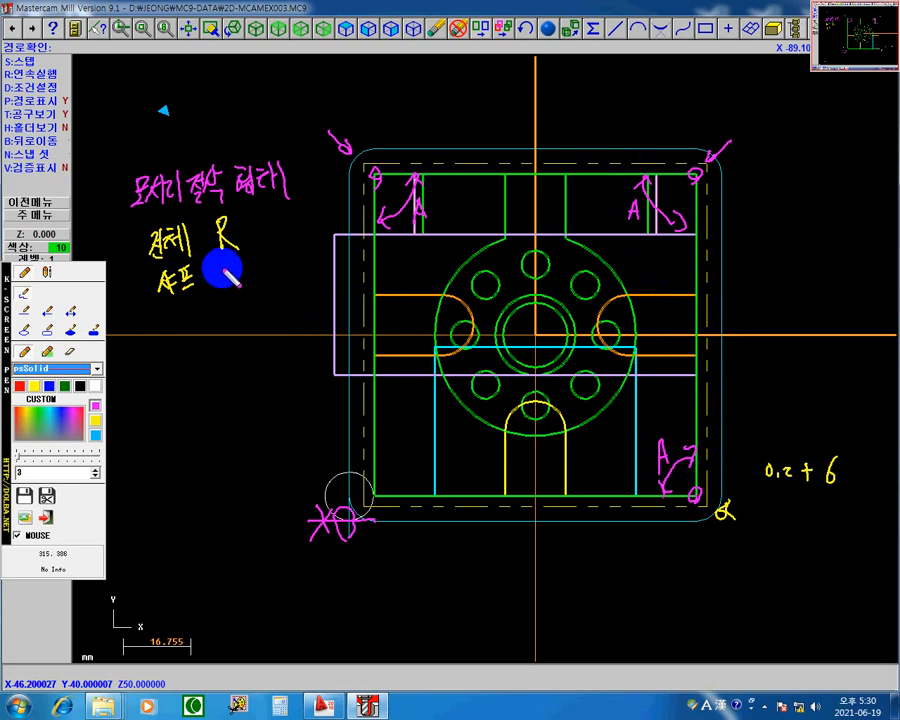
# Step: Handwrite the corner angle conditions "A ≦ 135" and "A > 135" in magenta beside the "샤프" note
pyautogui.moveTo(222, 266); pyautogui.dragTo(226, 288)
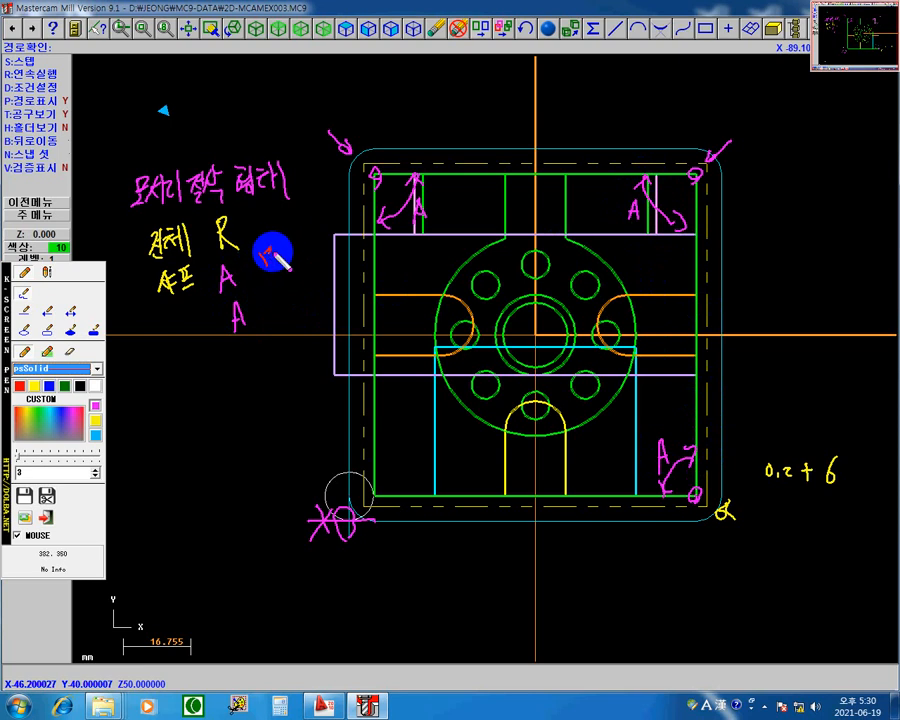
pyautogui.moveTo(277, 249)
pyautogui.mouseDown()
pyautogui.moveTo(285, 260)
pyautogui.moveTo(251, 265)
pyautogui.mouseUp()
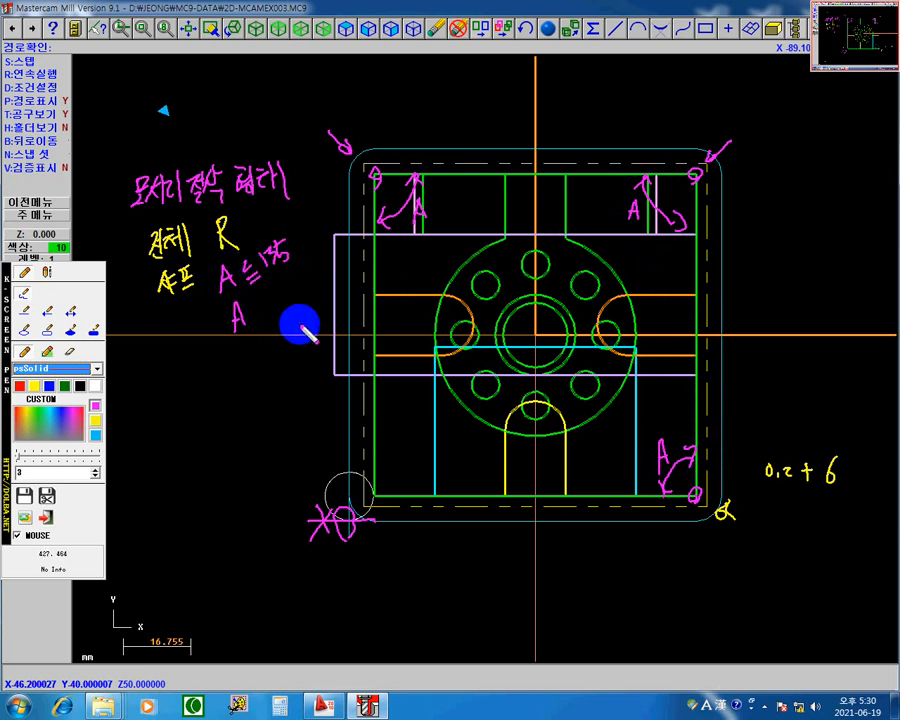
pyautogui.moveTo(259, 303)
pyautogui.mouseDown()
pyautogui.moveTo(272, 298)
pyautogui.moveTo(268, 327)
pyautogui.moveTo(305, 277)
pyautogui.mouseUp()
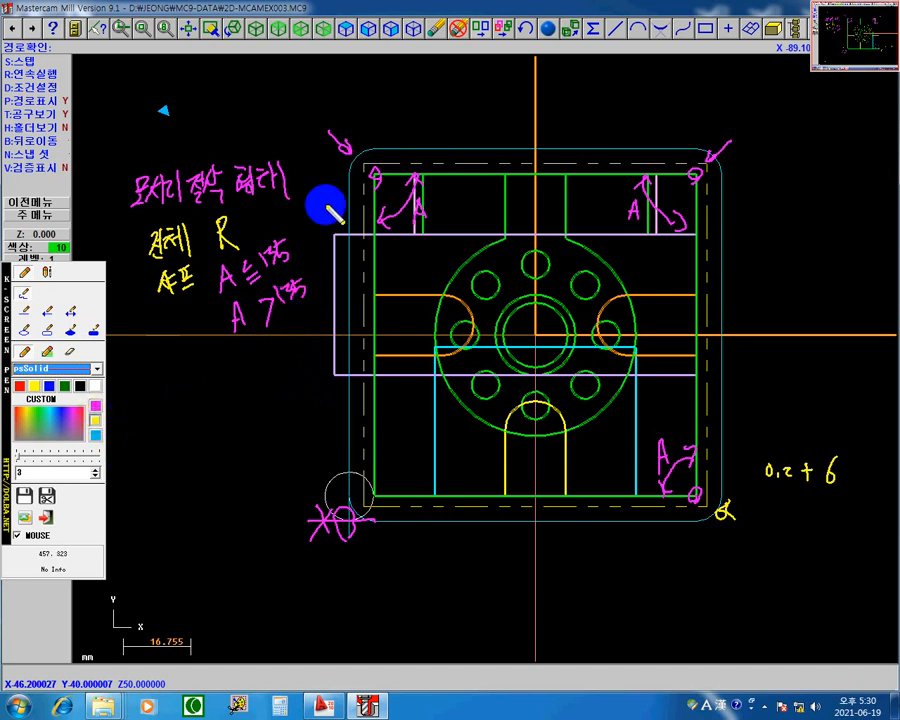
# Step: Handwrite a yellow "R" beside the "A ≦ 135" condition and a yellow "90" at each of the three labelled corner angles
pyautogui.moveTo(303, 250); pyautogui.dragTo(310, 238)
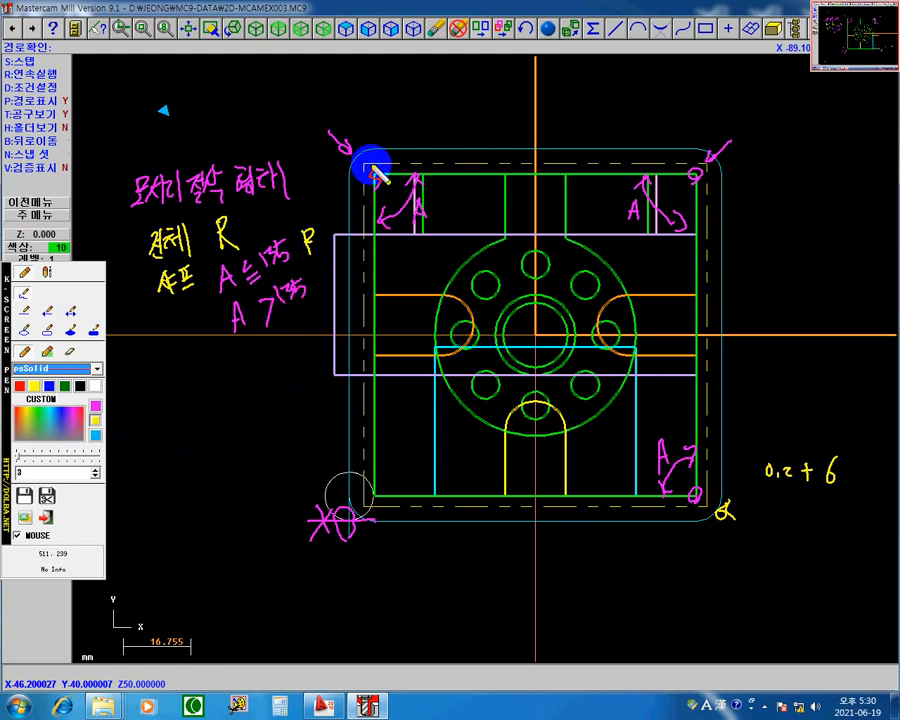
pyautogui.moveTo(437, 214)
pyautogui.mouseDown()
pyautogui.moveTo(442, 202)
pyautogui.moveTo(449, 212)
pyautogui.mouseUp()
pyautogui.moveTo(648, 224); pyautogui.dragTo(652, 240)
pyautogui.moveTo(674, 433); pyautogui.dragTo(671, 449)
pyautogui.moveTo(678, 436); pyautogui.dragTo(679, 436)
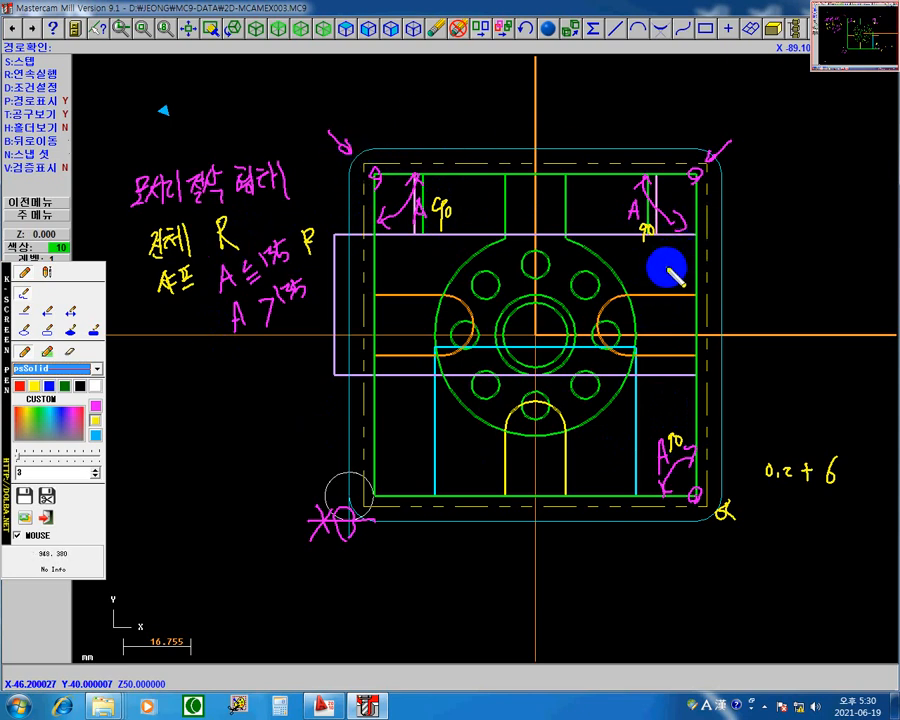
# Step: Draw a light-blue stepped line with a sloped middle segment below the part, and a parallel dark-green stepped line beneath it
pyautogui.click(28, 318)
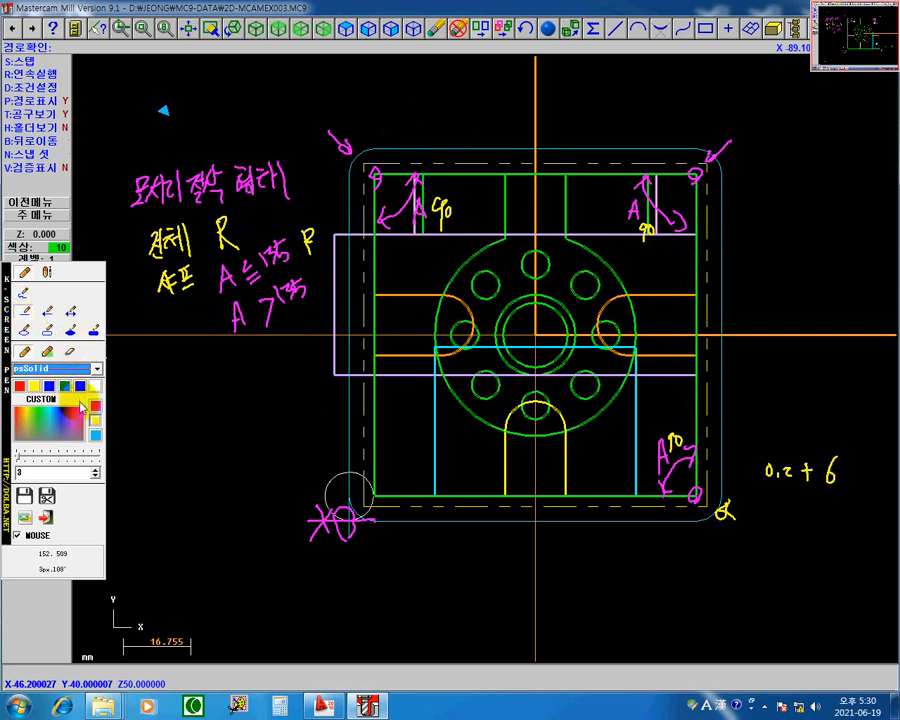
pyautogui.click(103, 435)
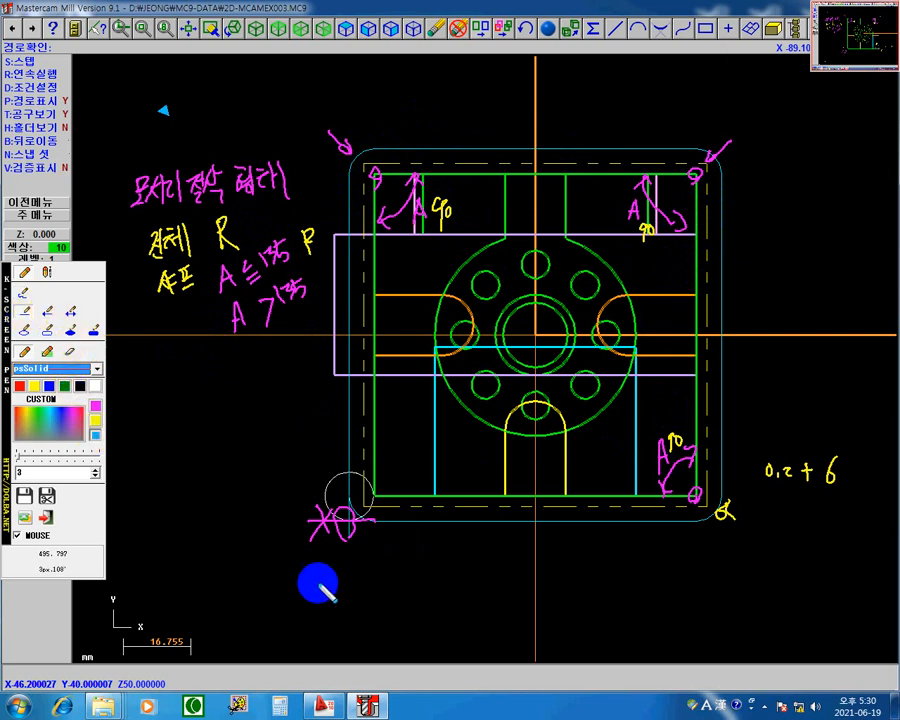
pyautogui.moveTo(299, 582)
pyautogui.mouseDown()
pyautogui.moveTo(432, 581)
pyautogui.moveTo(517, 633)
pyautogui.mouseUp()
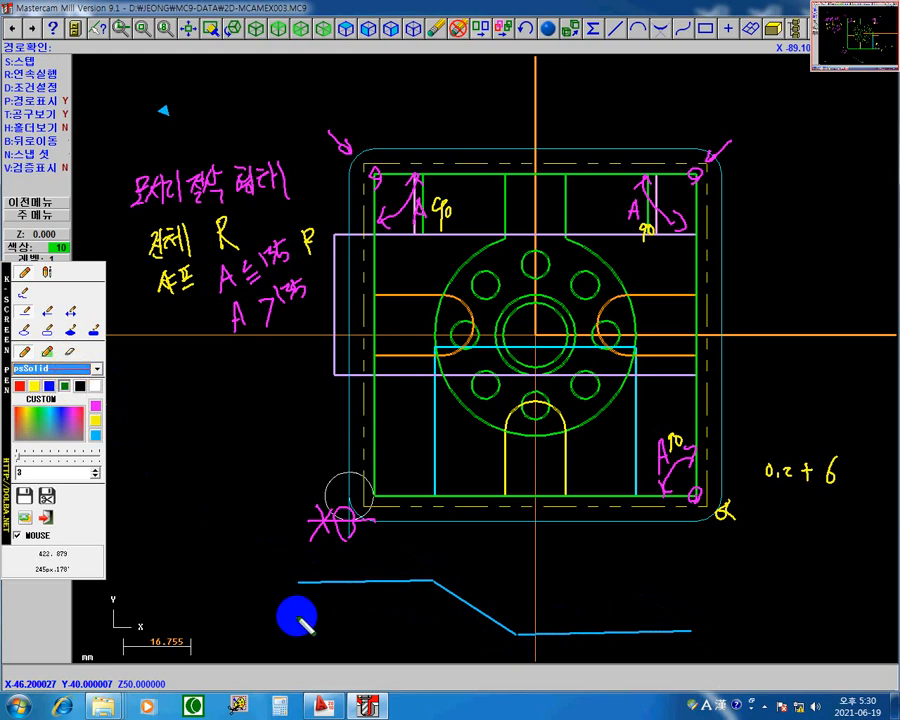
pyautogui.moveTo(427, 612); pyautogui.dragTo(517, 657)
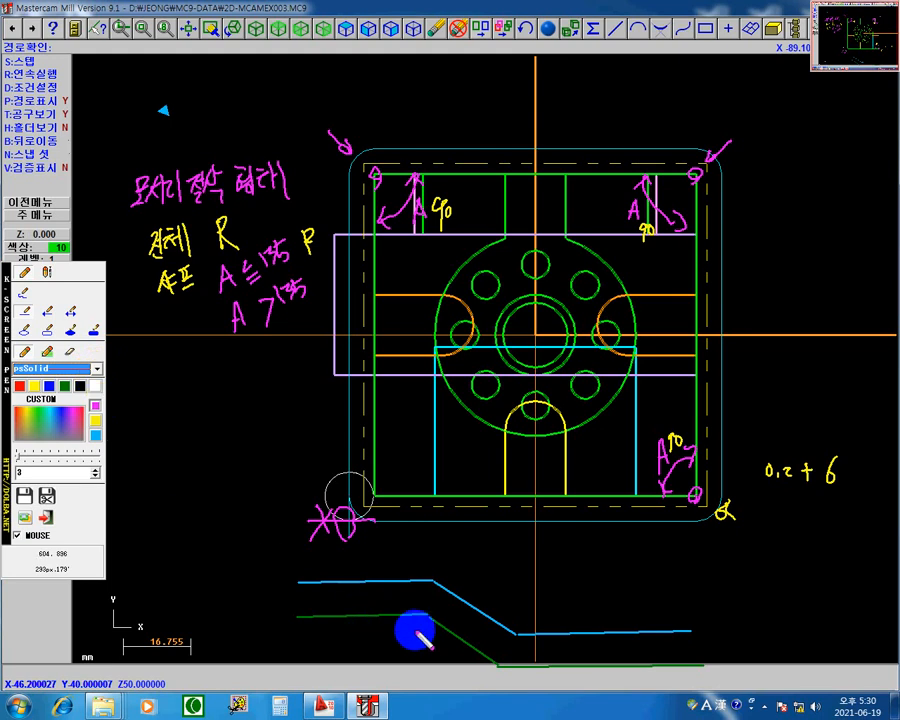
# Step: Undo the stray straight stroke and mark the green line's upper bend with a freehand magenta angle arrow labelled "150°"
pyautogui.moveTo(394, 629); pyautogui.dragTo(449, 652)
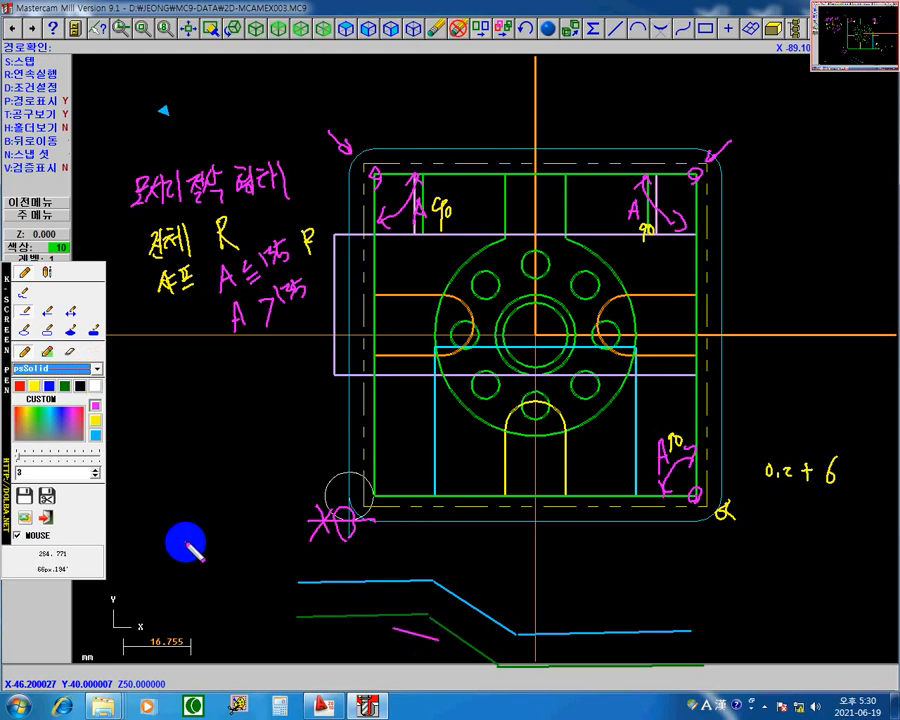
pyautogui.hotkey('ctrl', 'z')
pyautogui.click(24, 293)
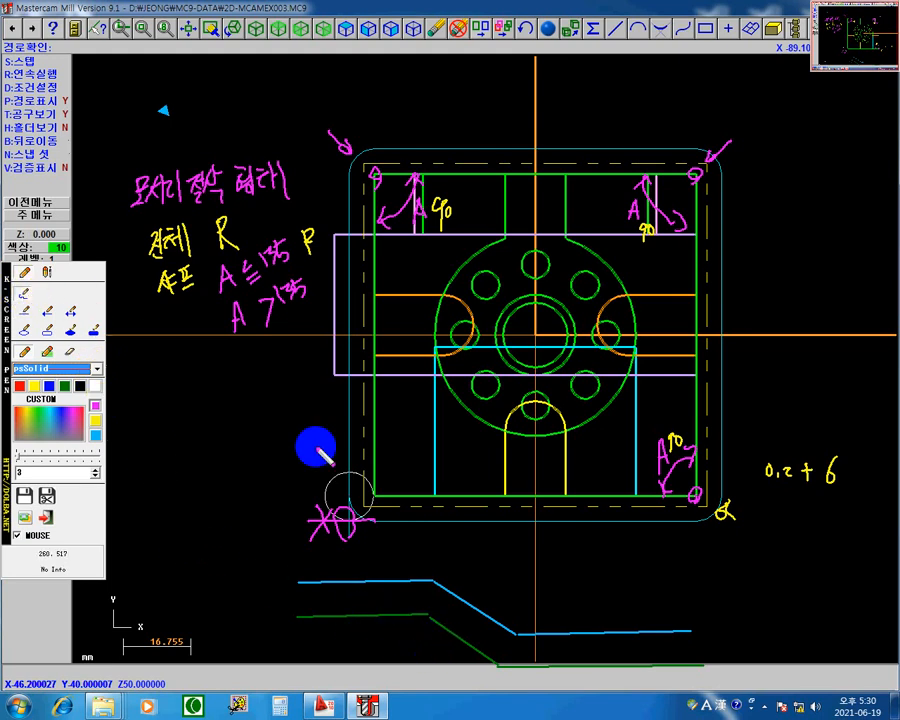
pyautogui.moveTo(406, 630)
pyautogui.mouseDown()
pyautogui.moveTo(438, 633)
pyautogui.moveTo(403, 622)
pyautogui.moveTo(398, 660)
pyautogui.moveTo(411, 660)
pyautogui.moveTo(413, 646)
pyautogui.mouseUp()
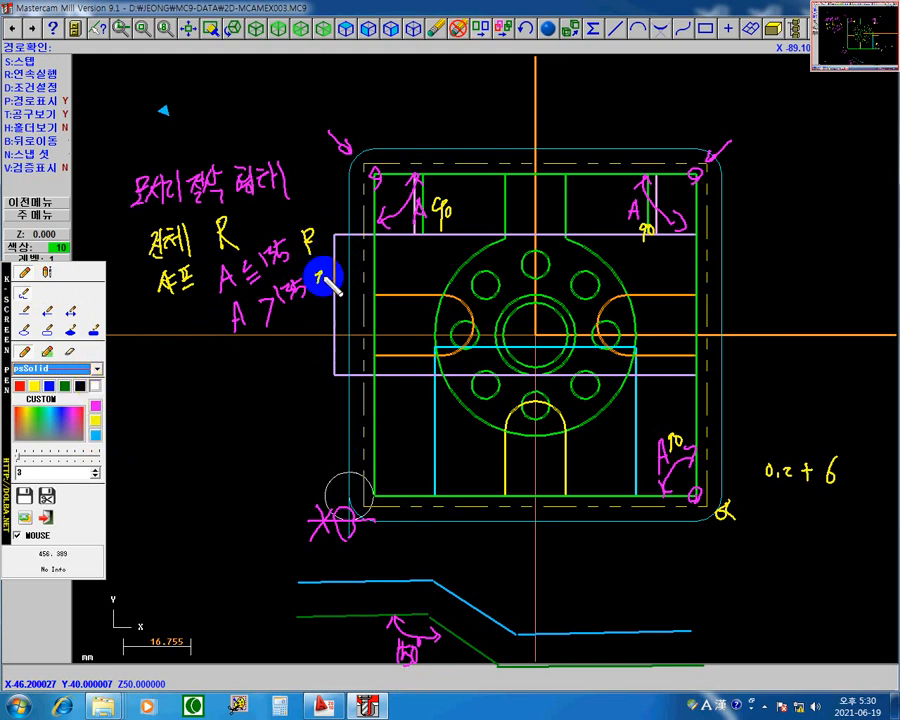
# Step: Handwrite "직선" in white beside "A > 135", and add a white circle and angle value at the stepped lines' upper bend
pyautogui.moveTo(322, 282); pyautogui.dragTo(327, 288)
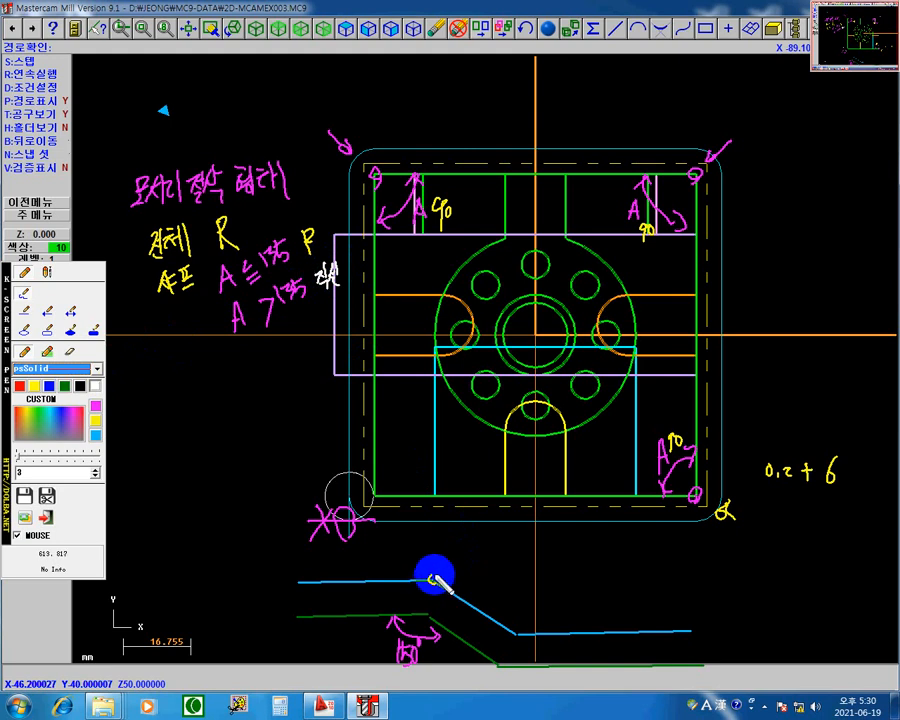
pyautogui.moveTo(433, 578); pyautogui.dragTo(444, 597)
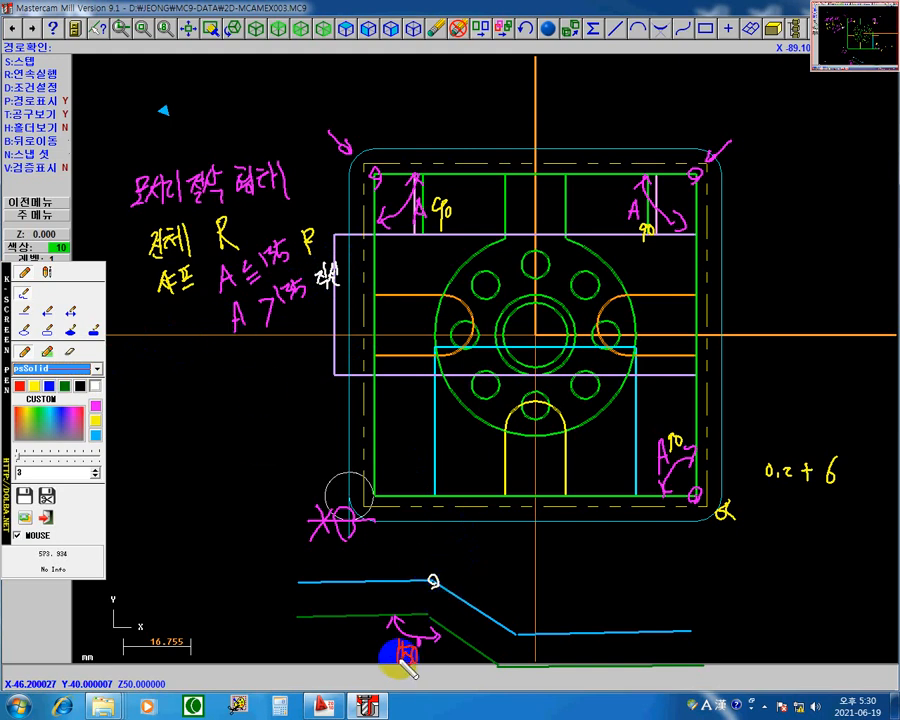
pyautogui.moveTo(372, 644)
pyautogui.mouseDown()
pyautogui.moveTo(372, 664)
pyautogui.moveTo(385, 652)
pyautogui.mouseUp()
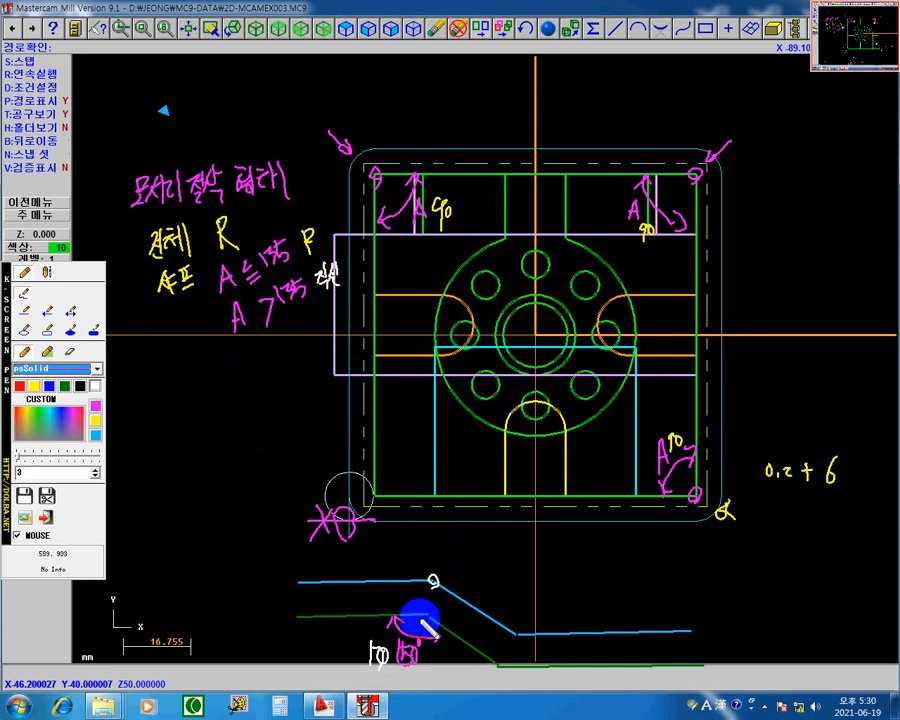
# Step: Draw two yellow lines from the green line's upper bend across the blue line, and handwrite "안함" in yellow below the angle conditions
pyautogui.click(96, 421)
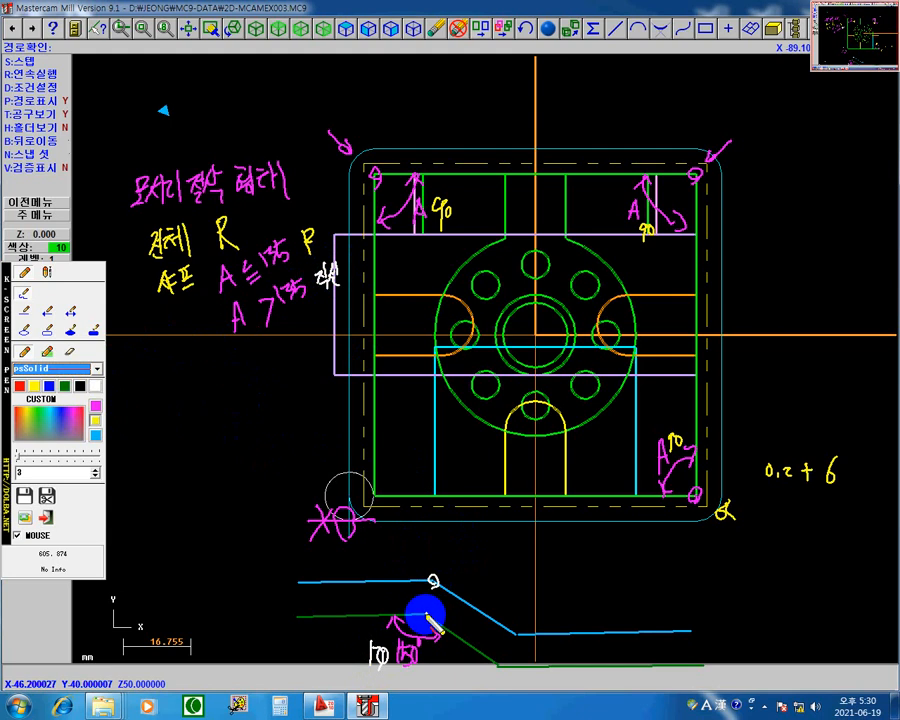
pyautogui.moveTo(426, 560)
pyautogui.mouseDown()
pyautogui.moveTo(431, 604)
pyautogui.moveTo(438, 589)
pyautogui.mouseUp()
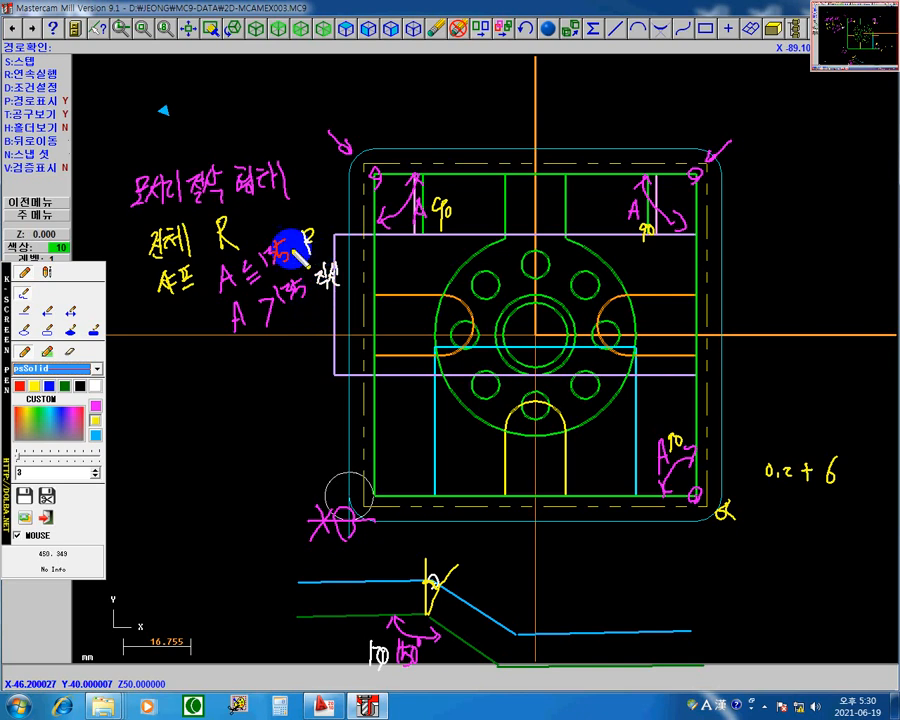
pyautogui.click(96, 427)
pyautogui.moveTo(192, 372)
pyautogui.mouseDown()
pyautogui.moveTo(189, 384)
pyautogui.moveTo(191, 372)
pyautogui.mouseUp()
pyautogui.moveTo(200, 367)
pyautogui.mouseDown()
pyautogui.moveTo(199, 385)
pyautogui.moveTo(208, 375)
pyautogui.mouseUp()
pyautogui.moveTo(191, 385)
pyautogui.mouseDown()
pyautogui.moveTo(205, 387)
pyautogui.moveTo(211, 374)
pyautogui.moveTo(243, 379)
pyautogui.mouseUp()
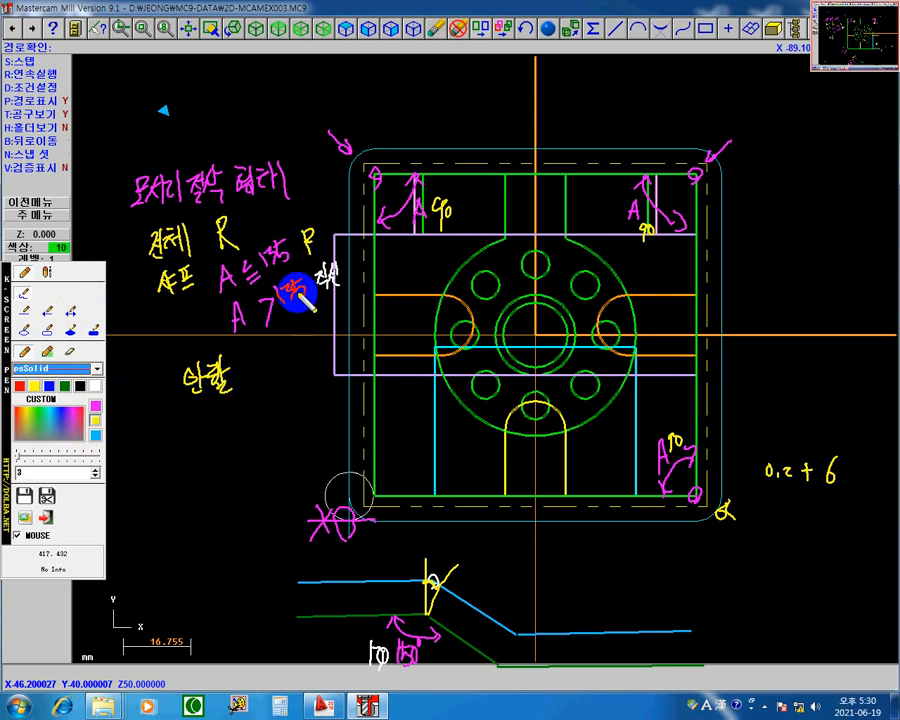
# Step: Mark the toolpath's sides with small light-blue circles and sketch sharp light-blue corners over its rounded corners
pyautogui.click(96, 437)
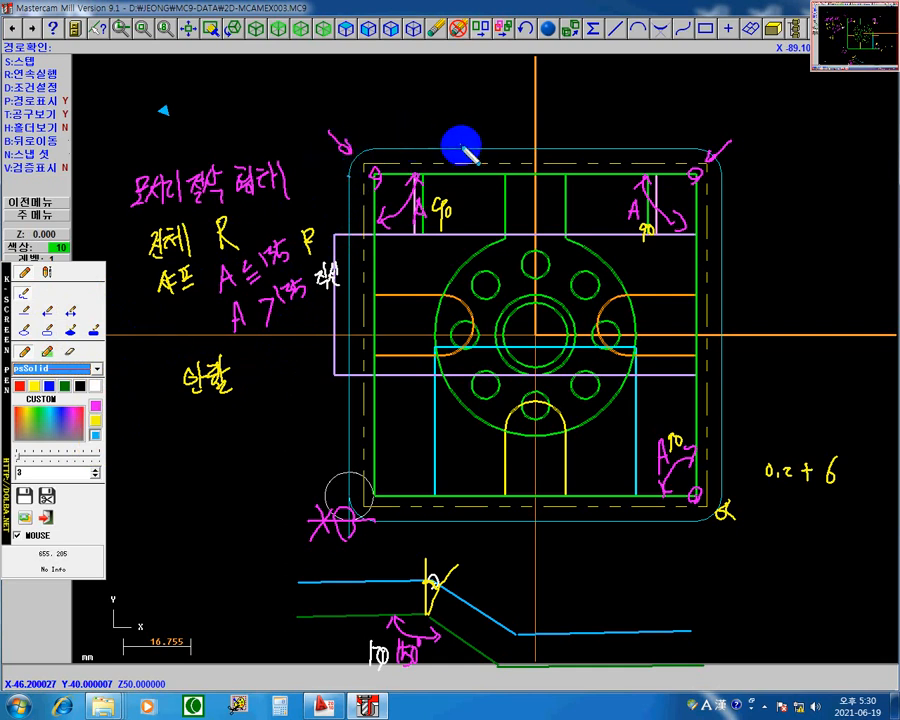
pyautogui.moveTo(461, 146); pyautogui.dragTo(461, 151)
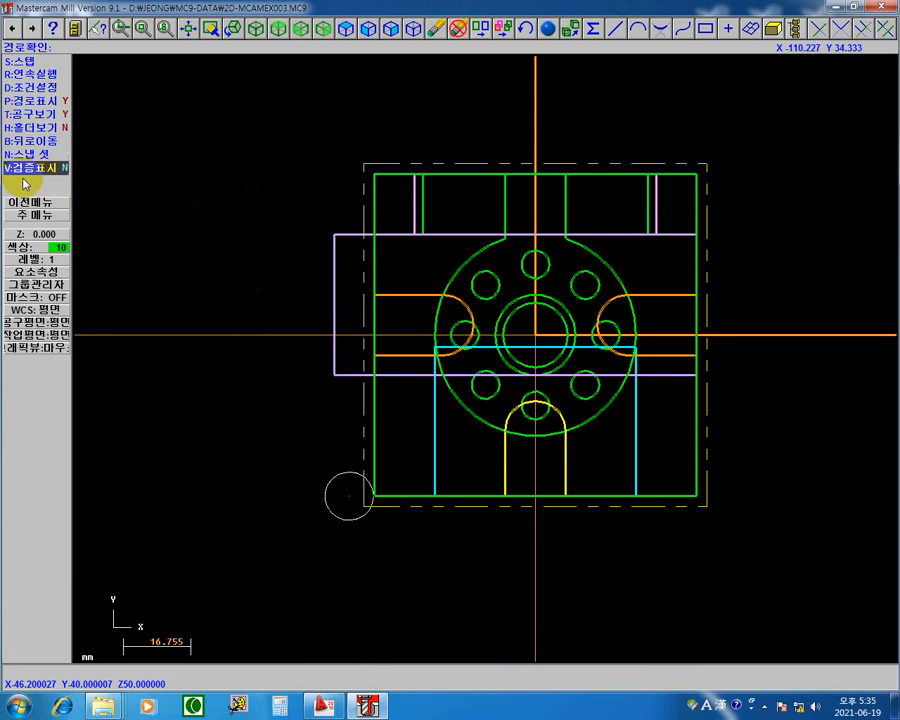
# Step: Clear the annotations, finish the contour backplot and return to the operations manager
pyautogui.click(25, 202)
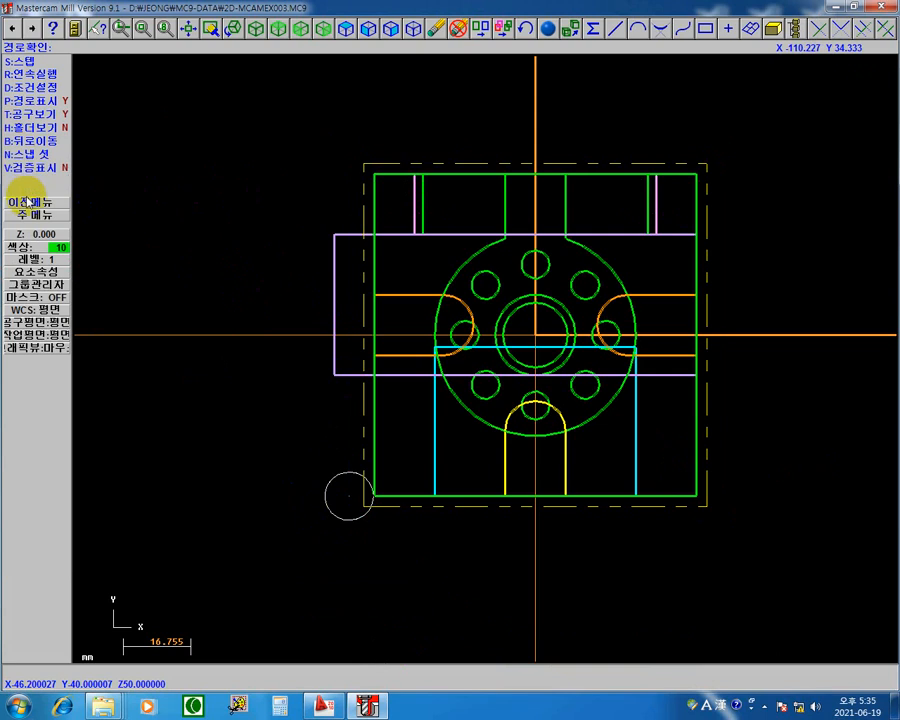
pyautogui.click(463, 379)
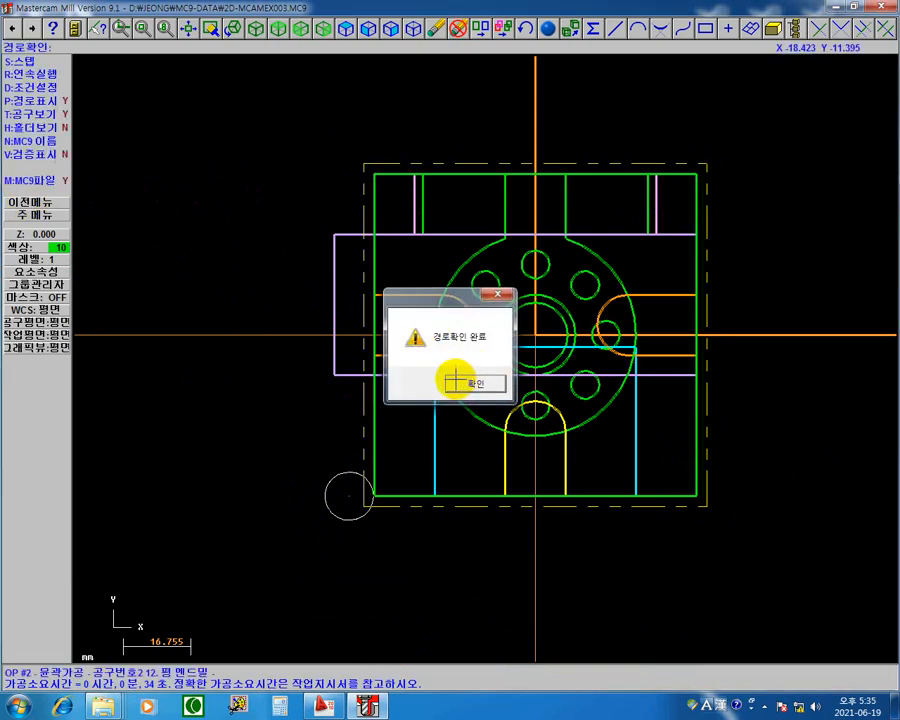
pyautogui.click(45, 211)
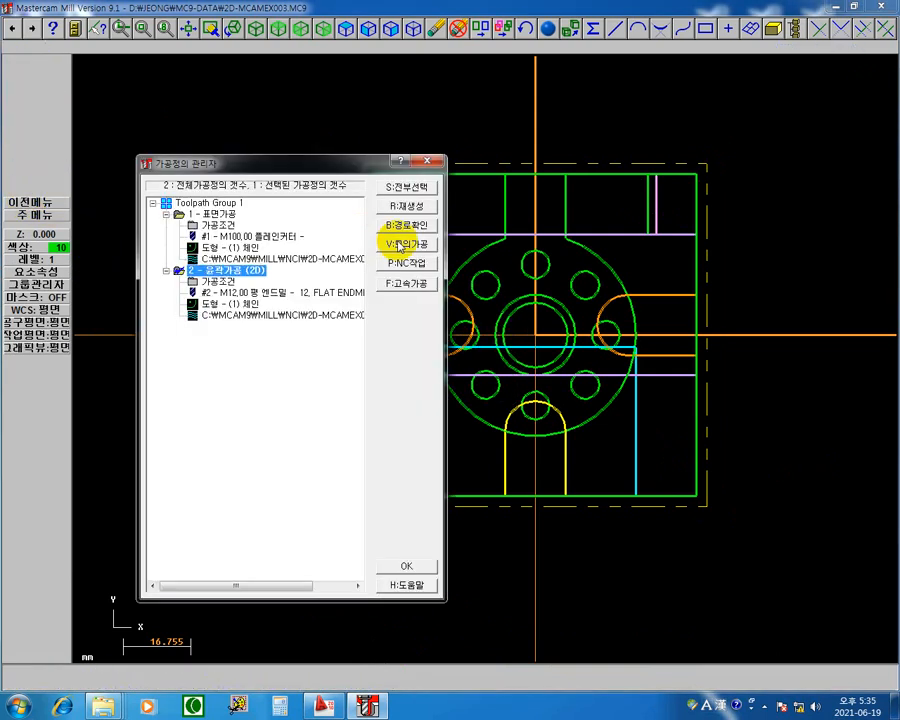
# Step: Open the 2D contour operation's parameters and review its lead in/out settings without changing them
pyautogui.click(210, 277)
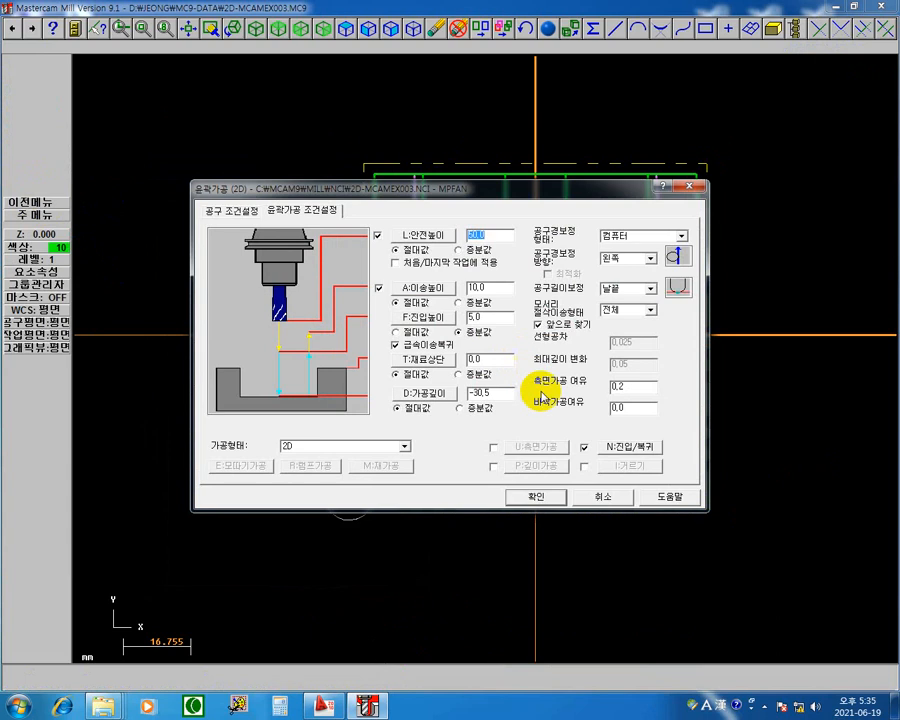
pyautogui.click(634, 449)
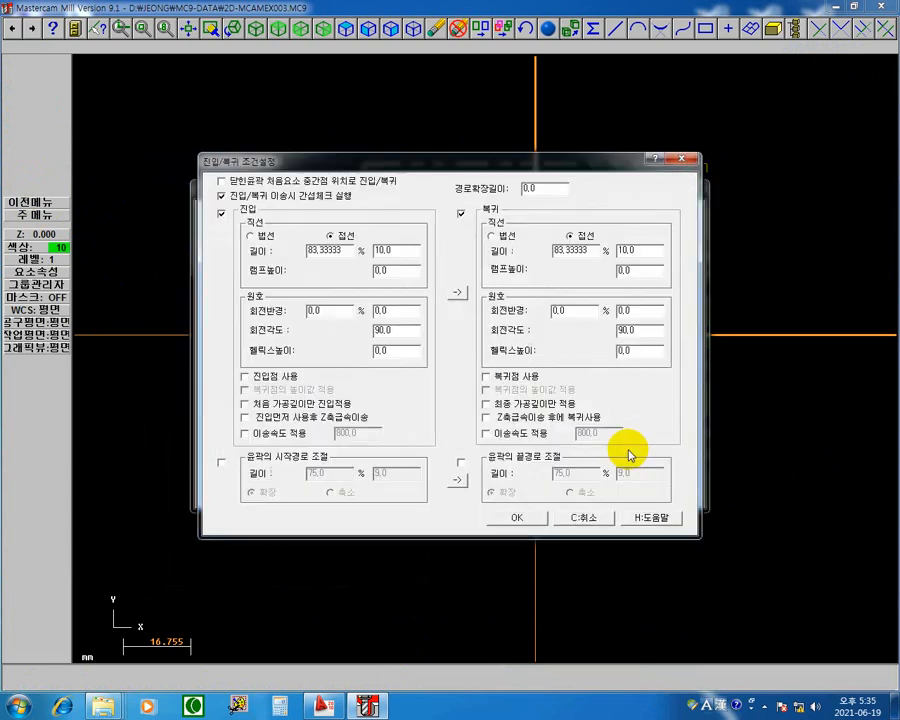
pyautogui.click(679, 157)
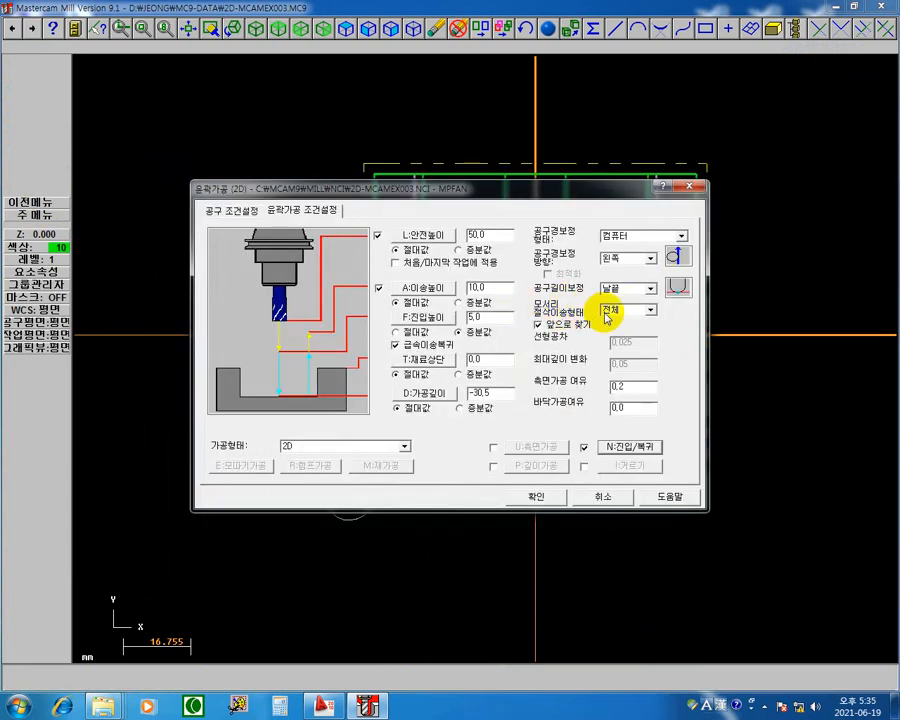
# Step: Set the contour's corner cutting type to 안함 and regenerate the toolpath
pyautogui.click(647, 309)
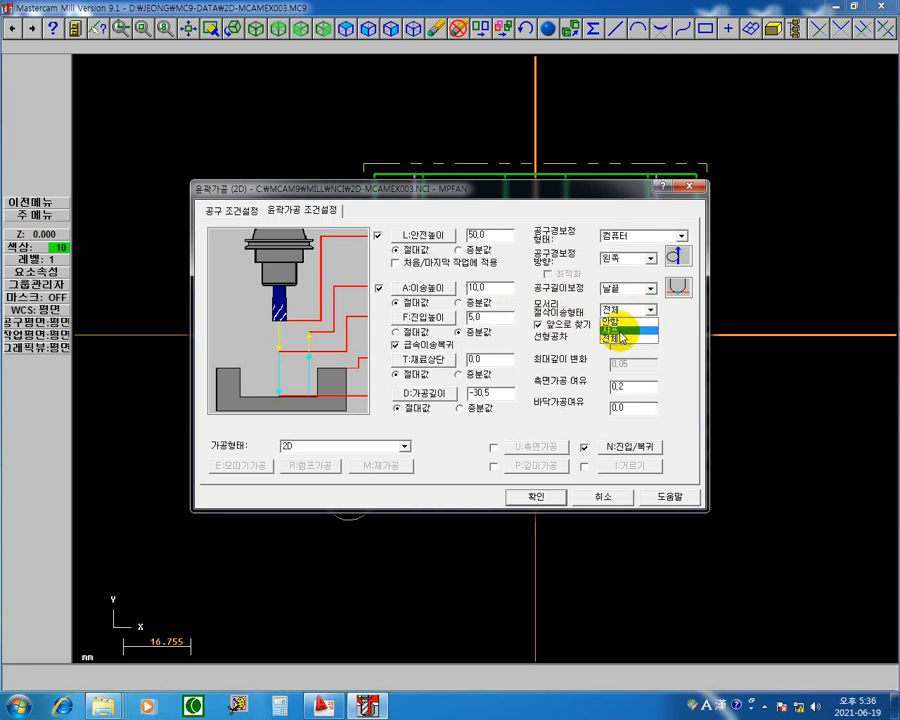
pyautogui.click(615, 321)
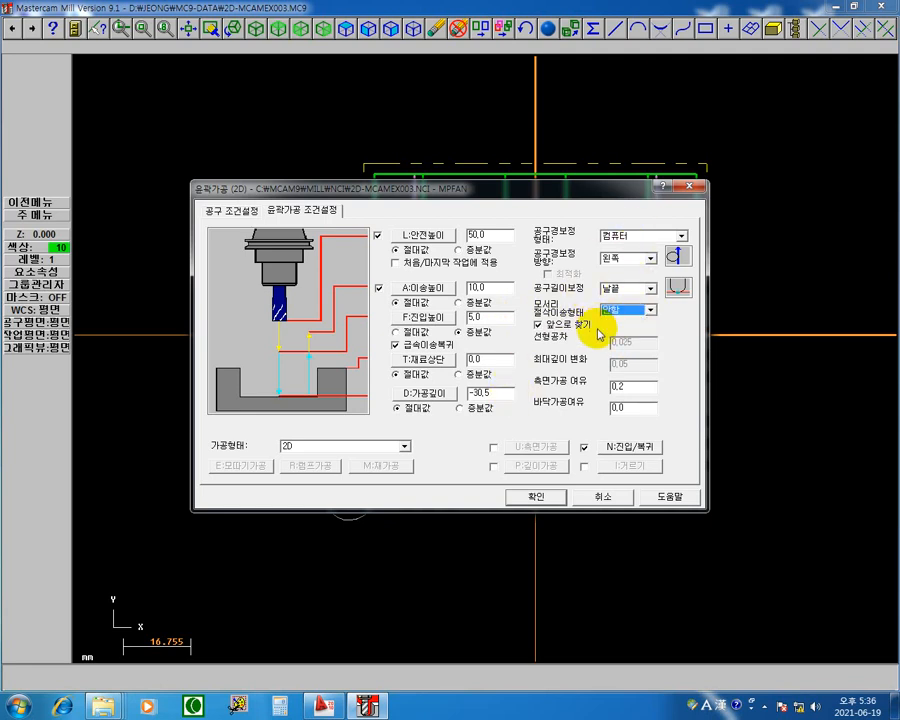
pyautogui.click(537, 498)
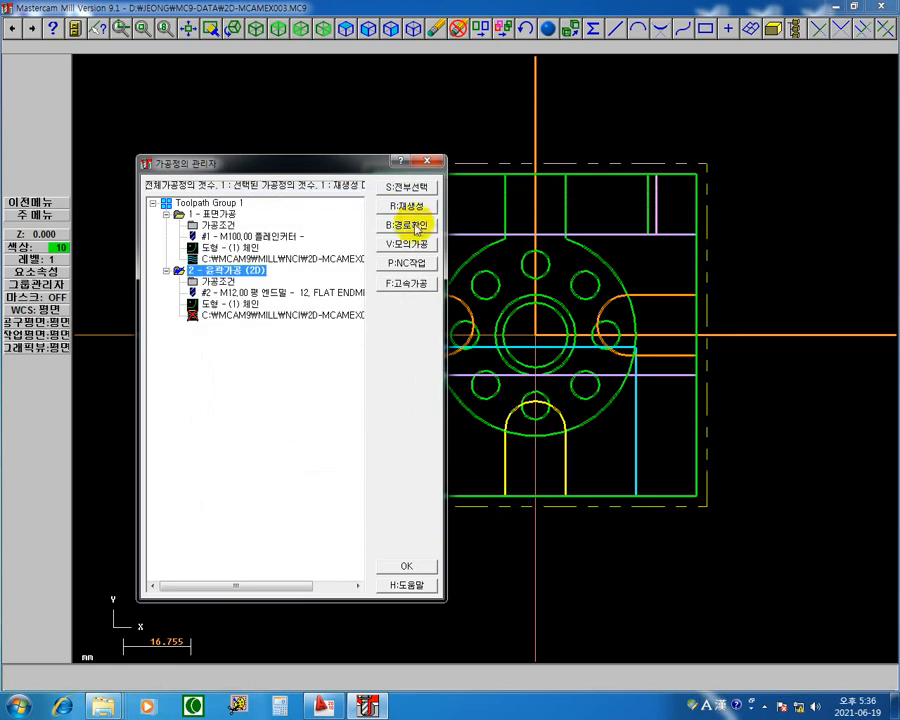
pyautogui.click(418, 207)
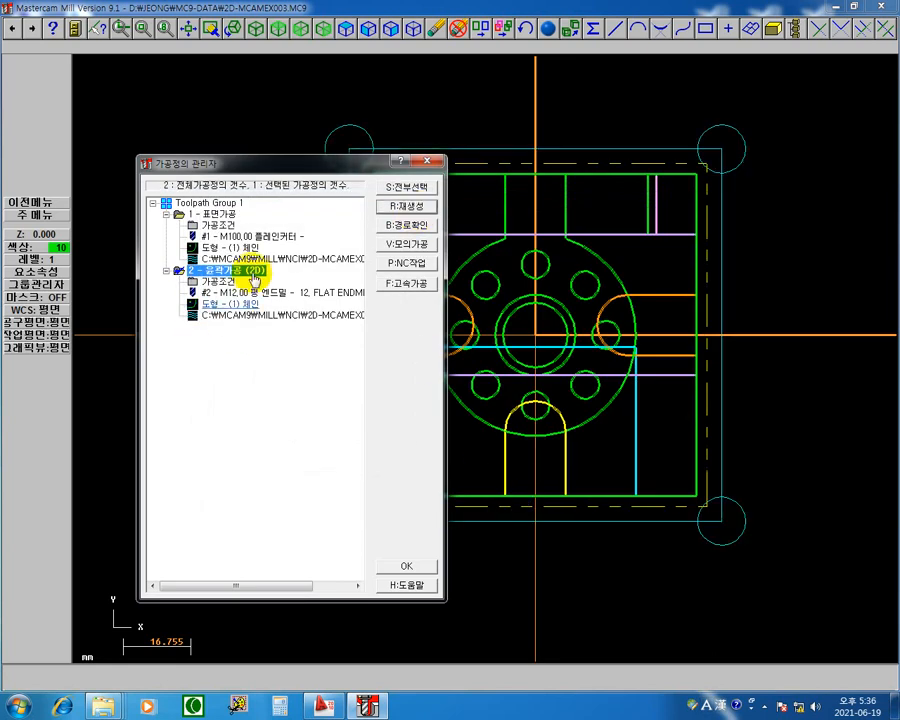
# Step: Open the backplot of the 2D contour operation and step the tool through the lead-in and the first two sides
pyautogui.click(295, 177)
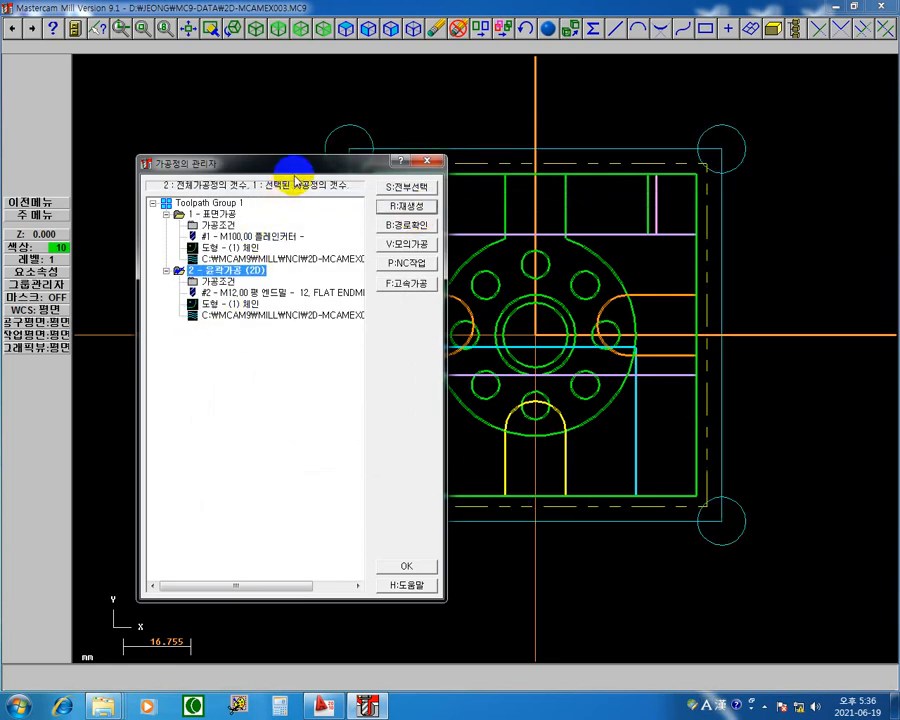
pyautogui.click(267, 316)
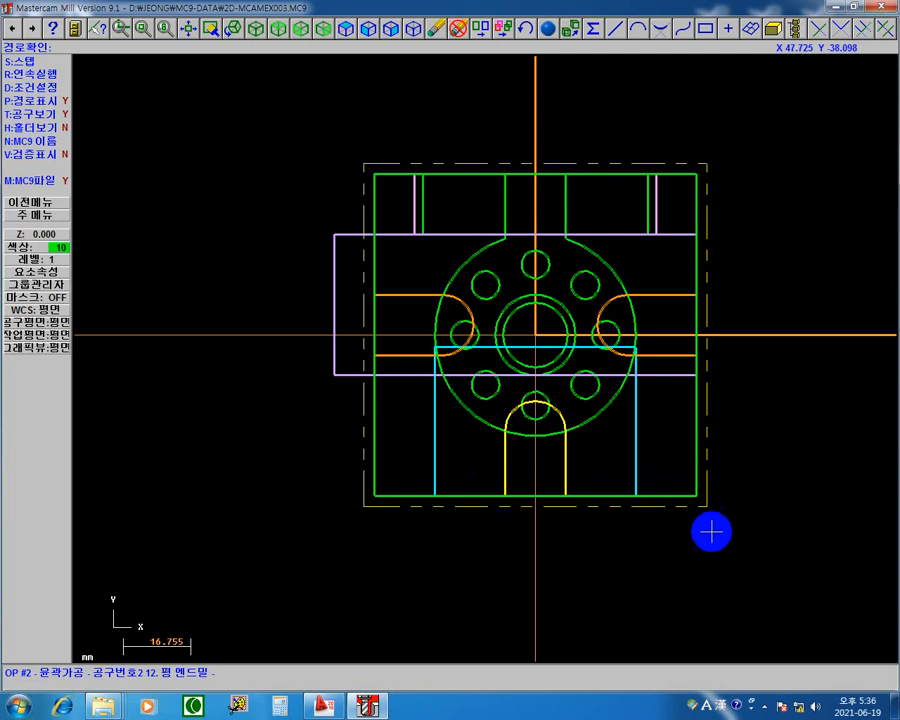
pyautogui.press('s')
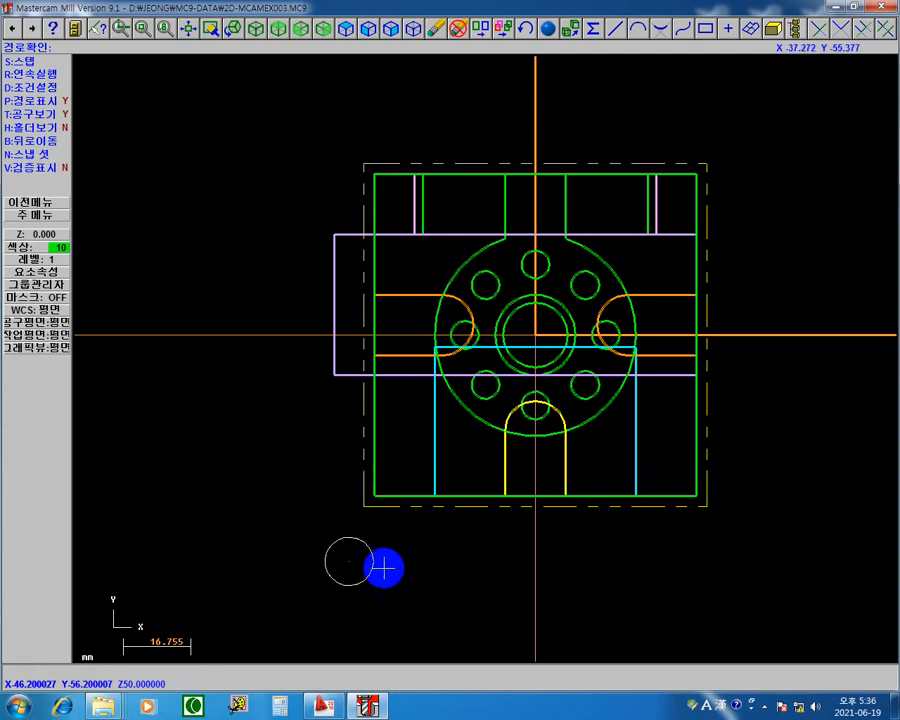
pyautogui.press('s')
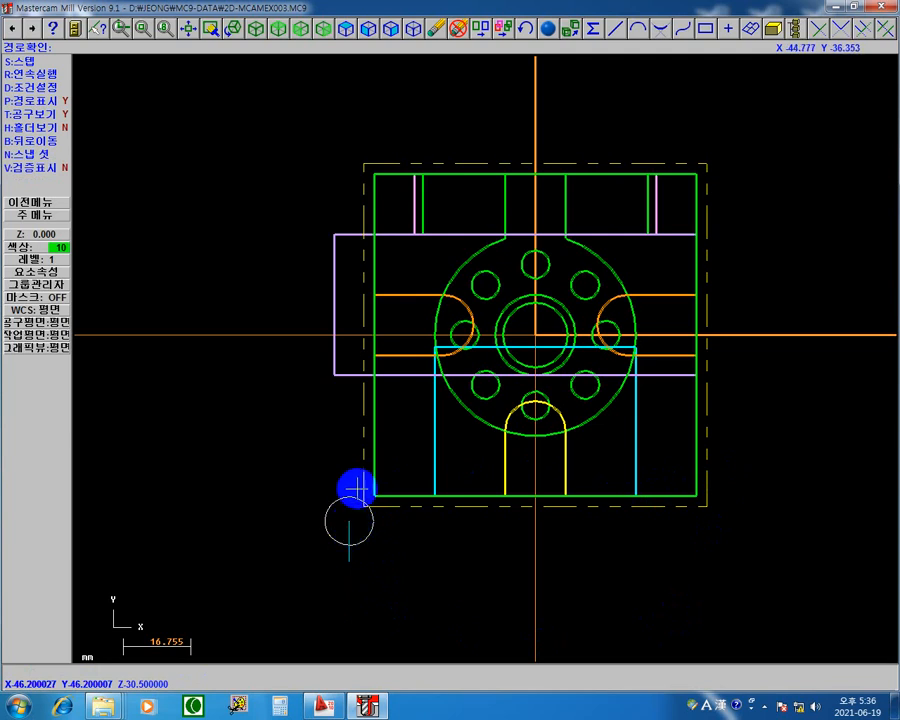
pyautogui.press('s')
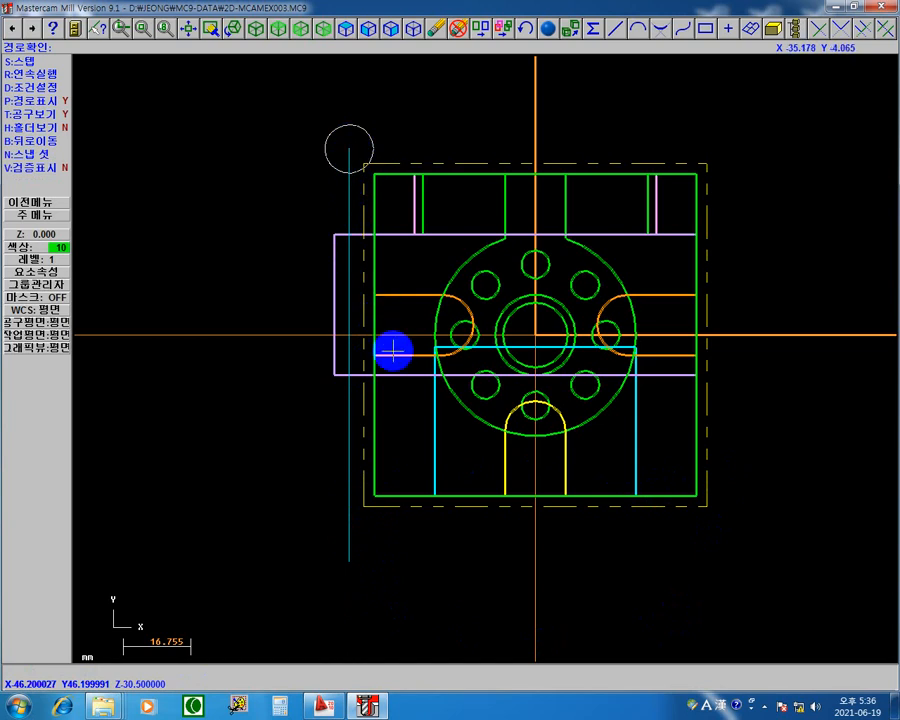
pyautogui.press('s')
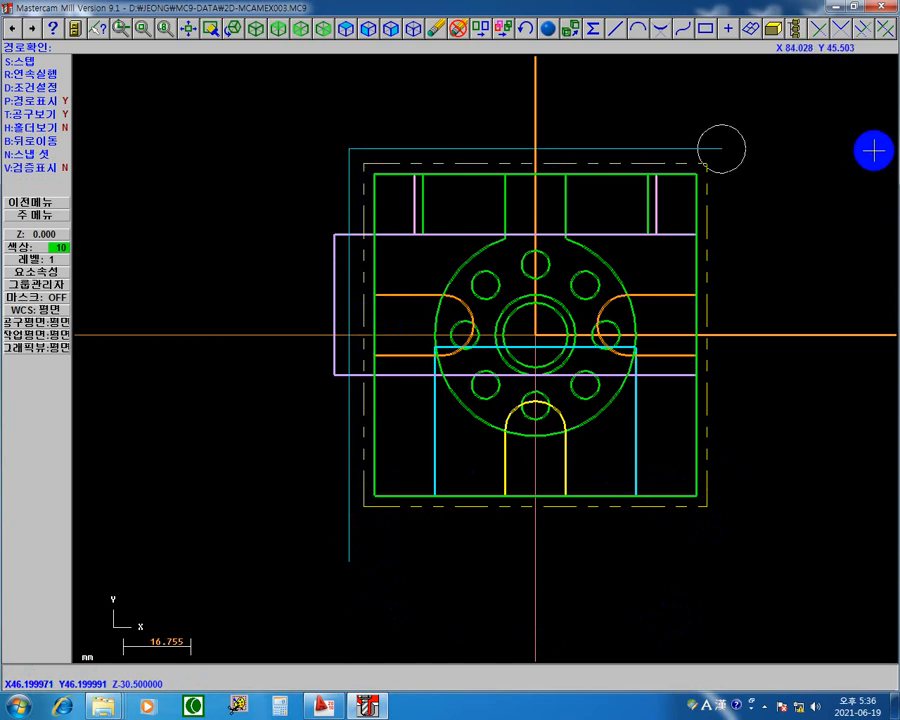
# Step: Enable the verify display, step through the remaining sides and lead-out, and return to the operations manager
pyautogui.click(36, 167)
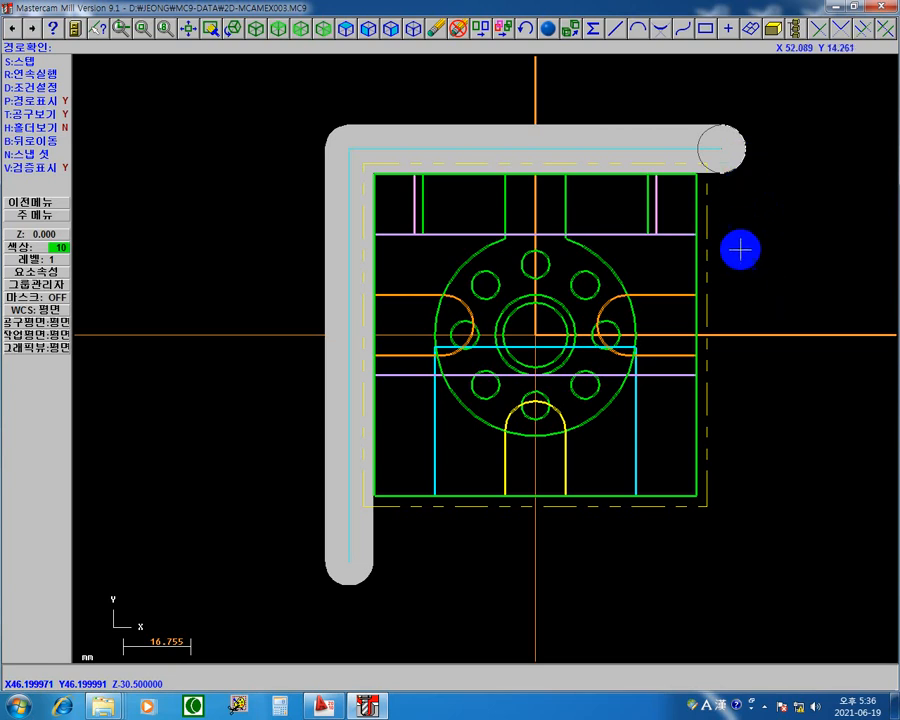
pyautogui.press('s')
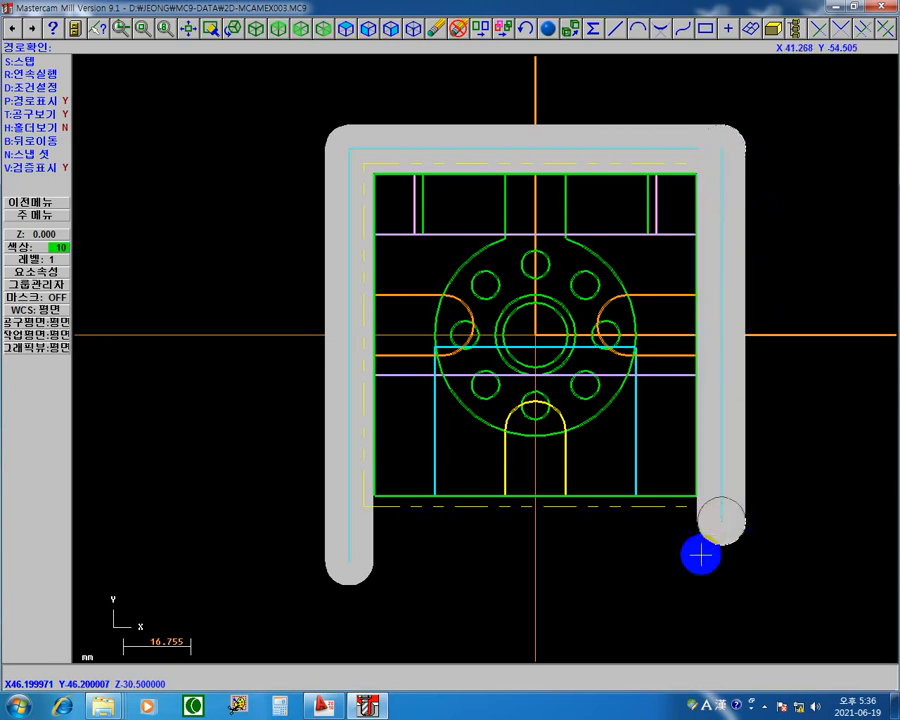
pyautogui.press('s')
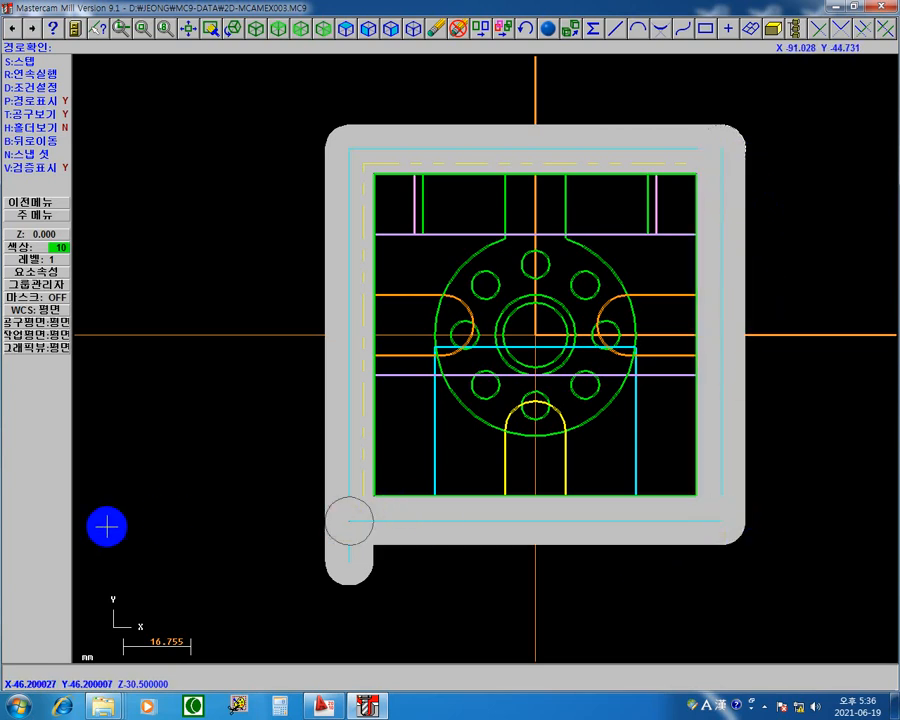
pyautogui.press('s')
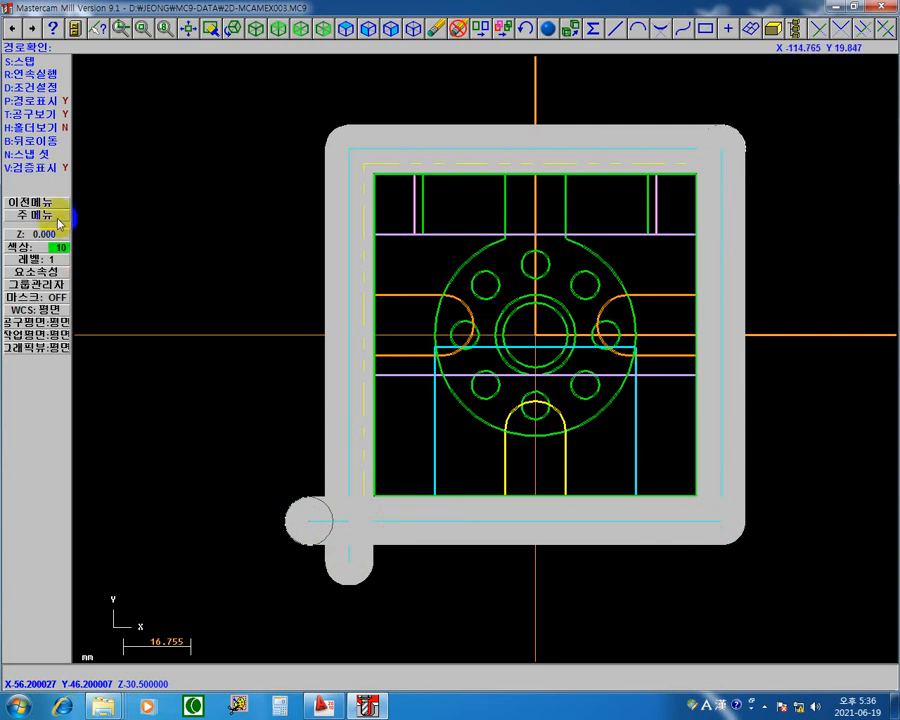
pyautogui.press('s')
pyautogui.press('Return')
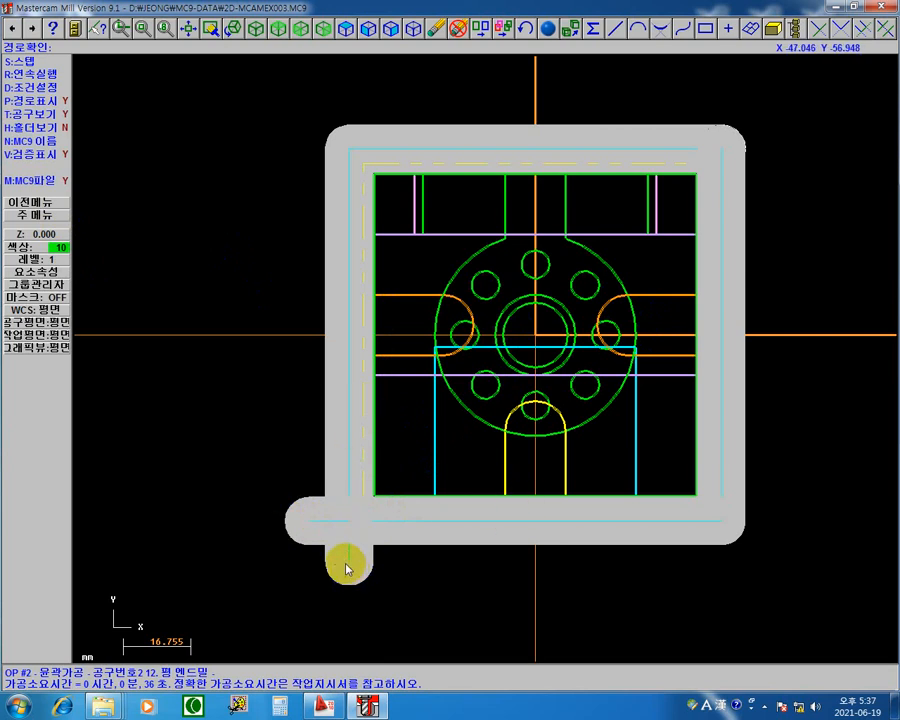
pyautogui.press('Escape')
# Step: Set the contour's lead-in line to 법선, copy the settings to the lead-out and regenerate the toolpath
pyautogui.click(227, 284)
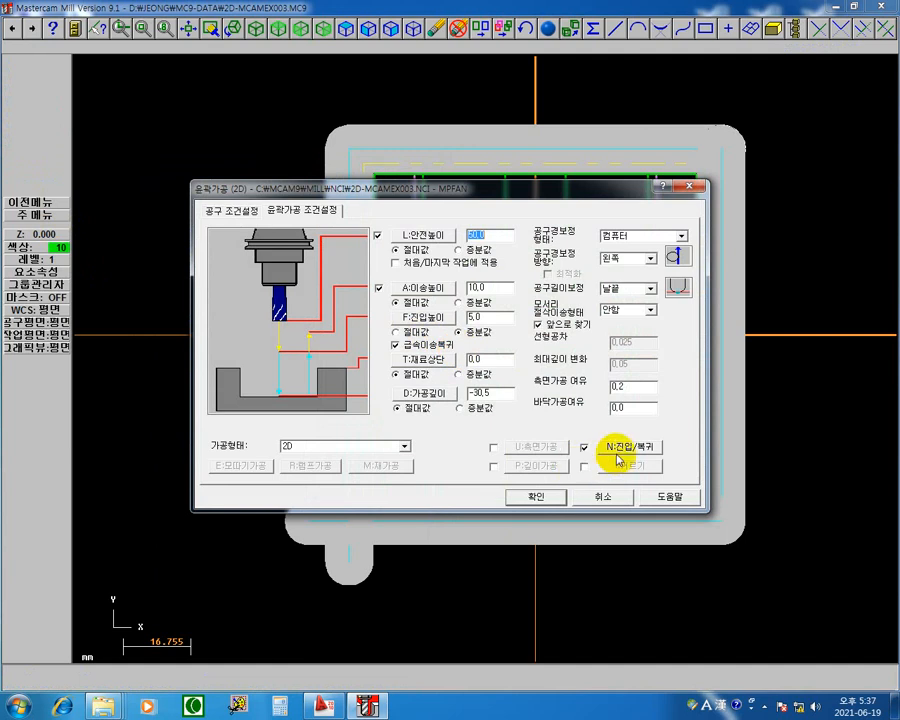
pyautogui.click(617, 452)
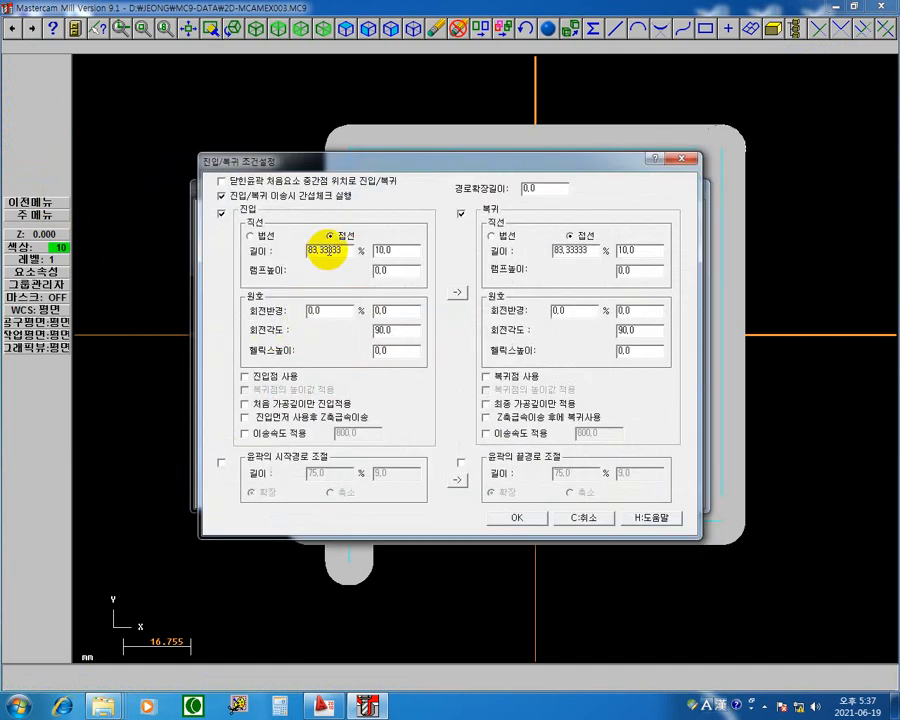
pyautogui.click(255, 237)
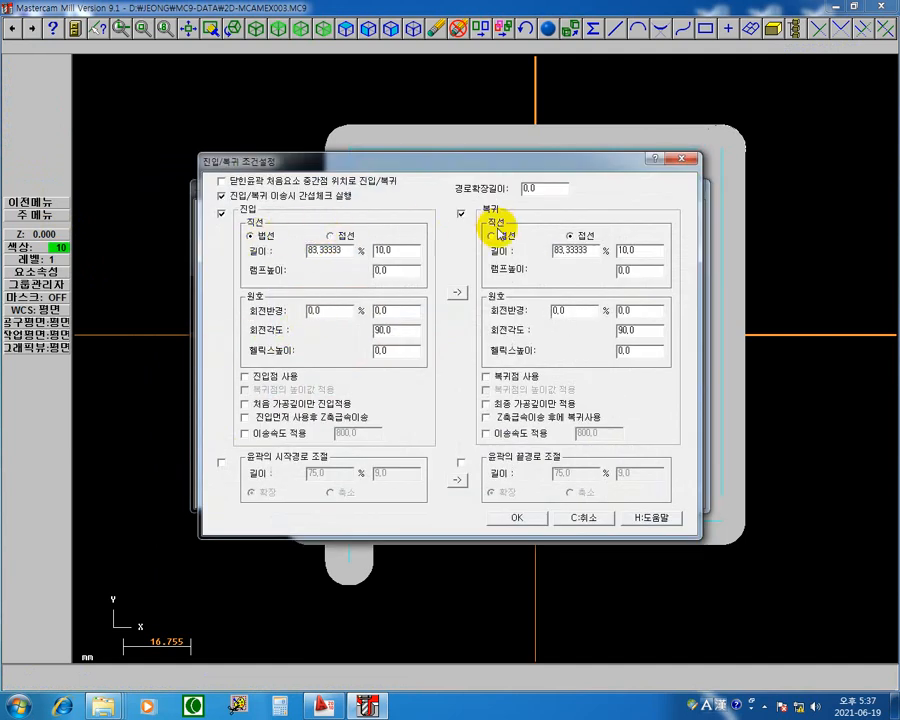
pyautogui.click(457, 292)
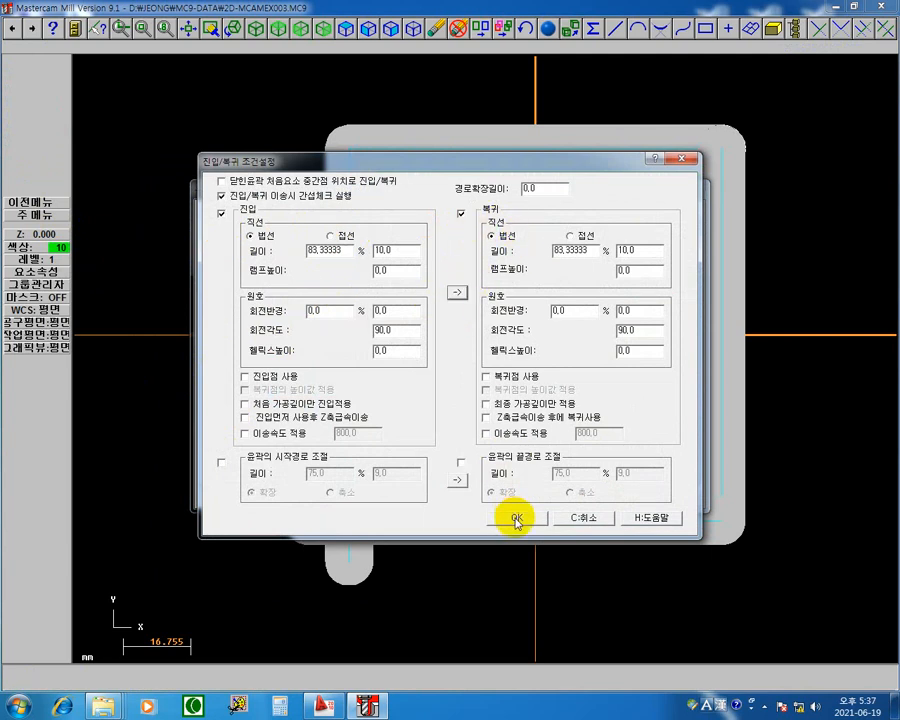
pyautogui.click(516, 518)
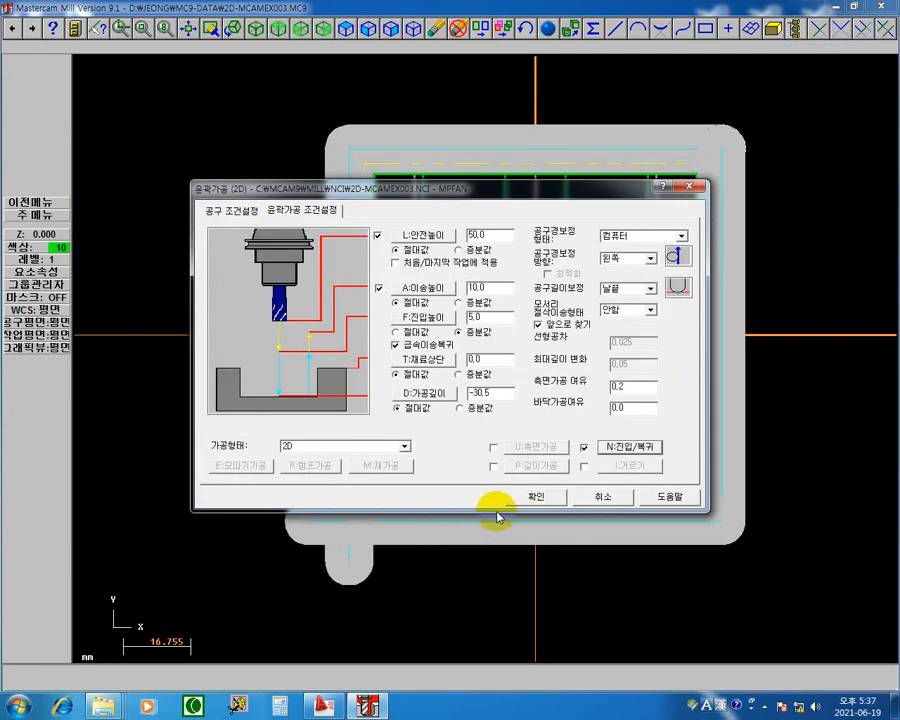
pyautogui.click(534, 497)
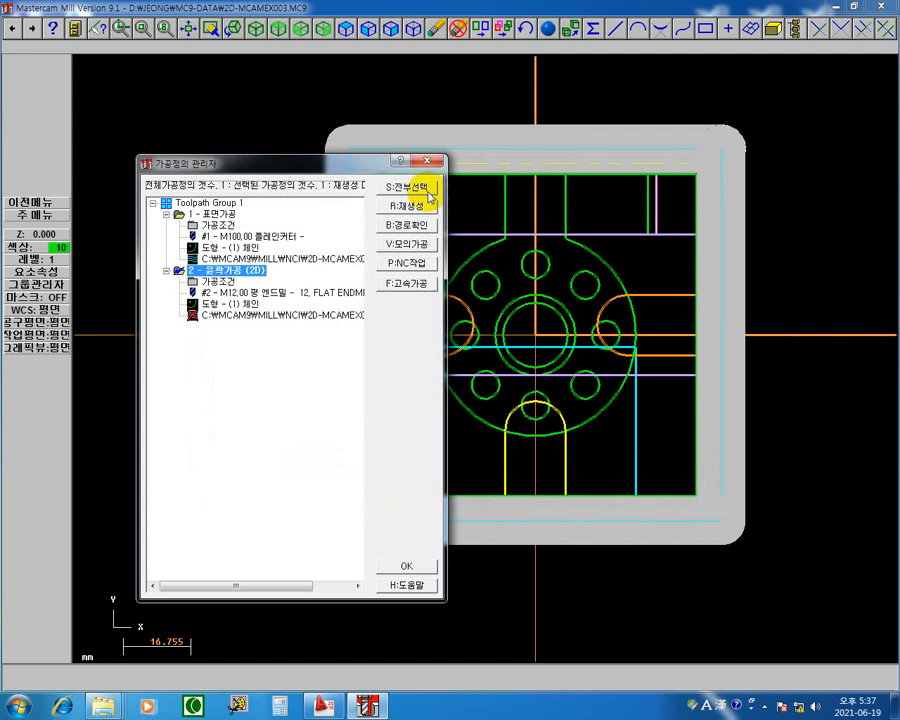
pyautogui.click(423, 207)
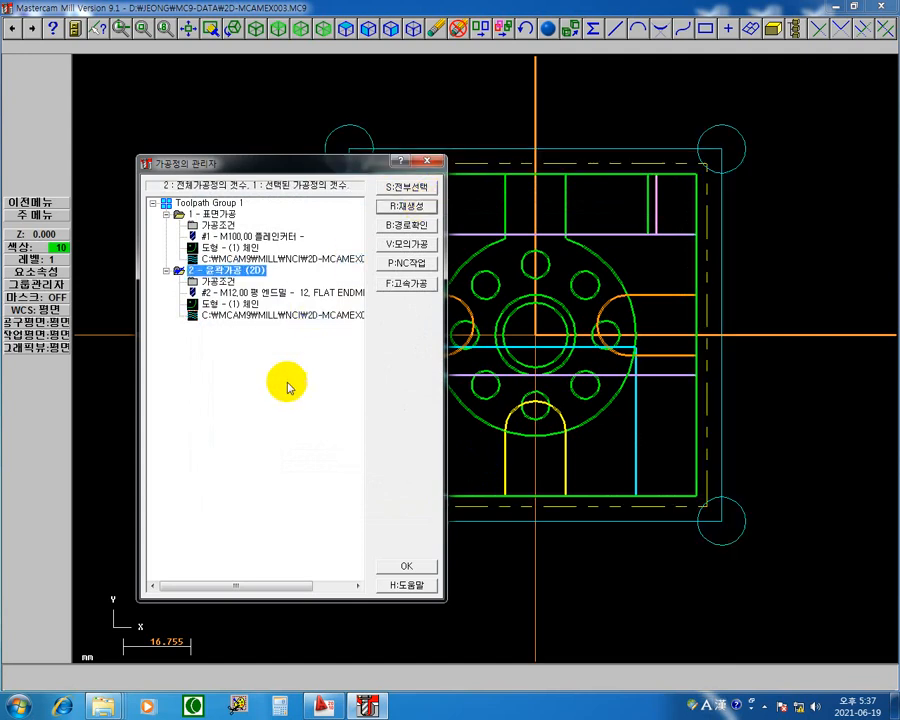
# Step: Step through the backplot of the contour with 법선 lead-in and lead-out lines, then return to the operations manager
pyautogui.click(258, 316)
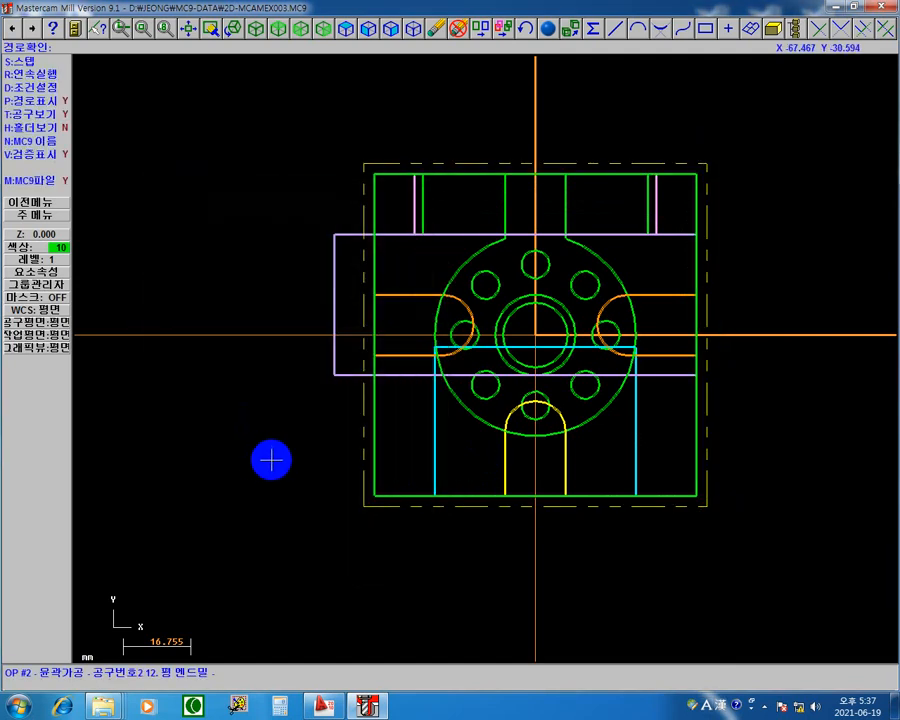
pyautogui.press('s')
pyautogui.press('s')
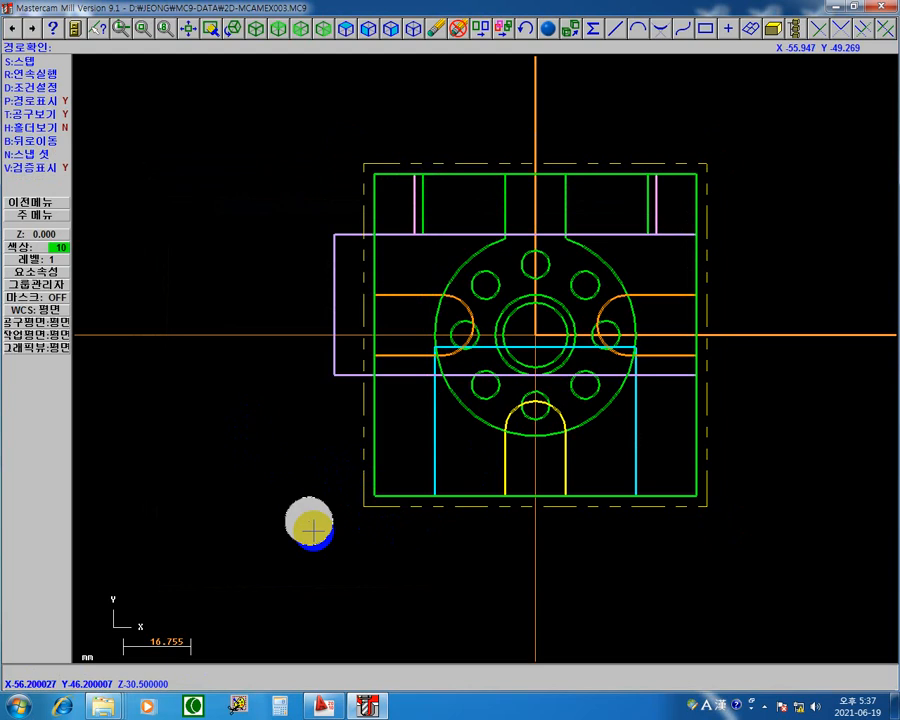
pyautogui.press('s')
pyautogui.press('s')
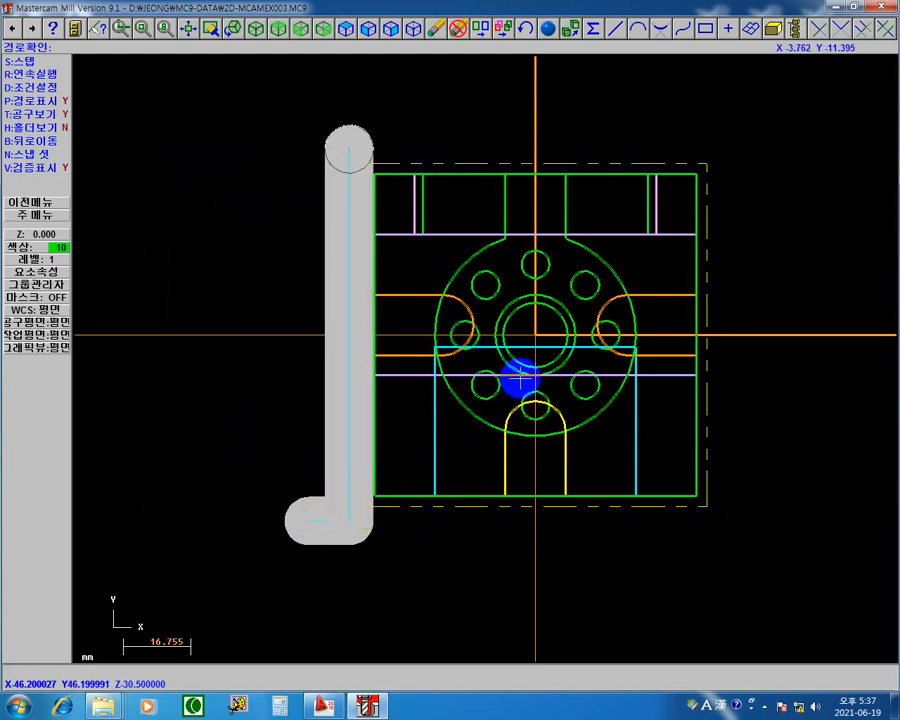
pyautogui.press('s')
pyautogui.press('s')
pyautogui.press('s')
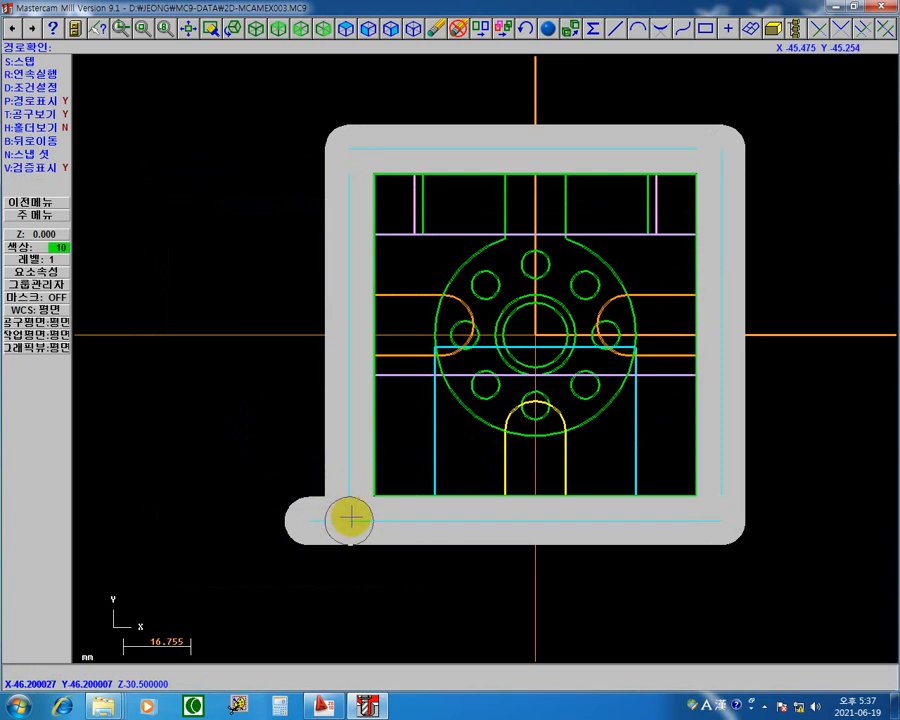
pyautogui.click(360, 582)
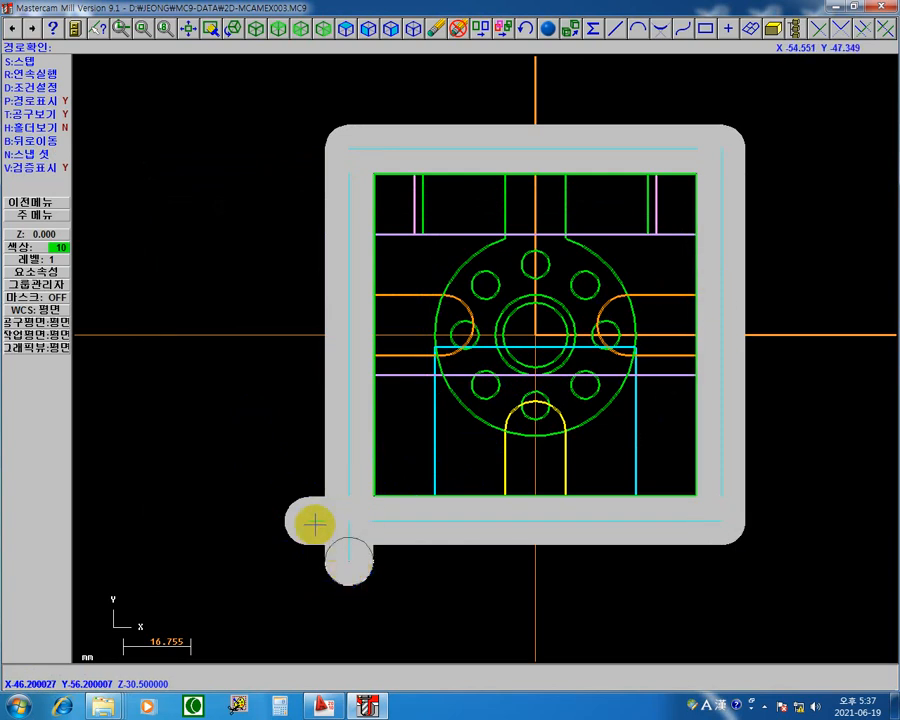
pyautogui.press('s')
pyautogui.press('Return')
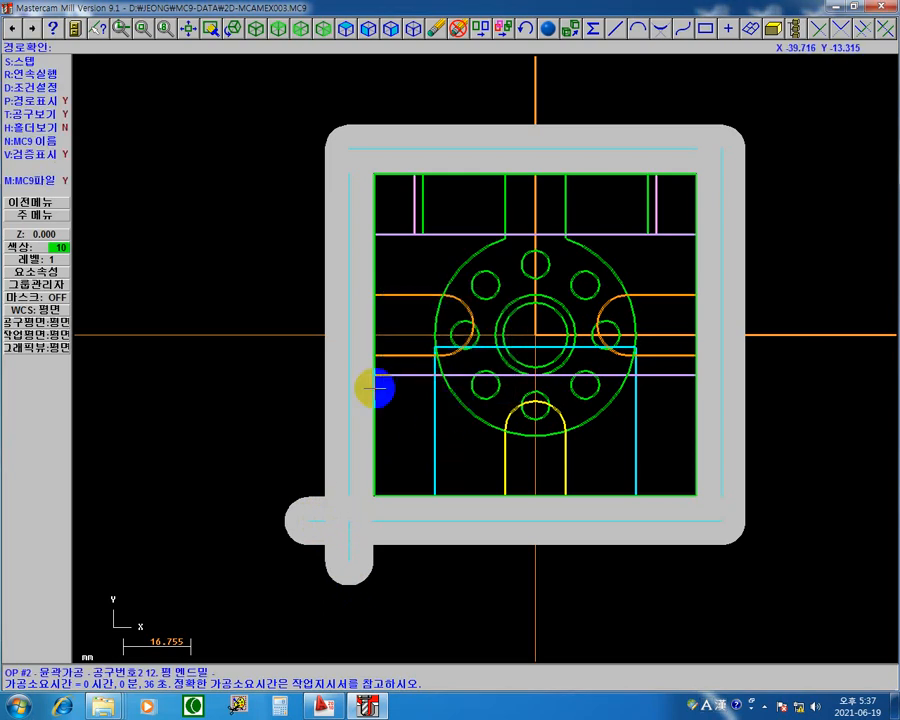
pyautogui.press('Escape')
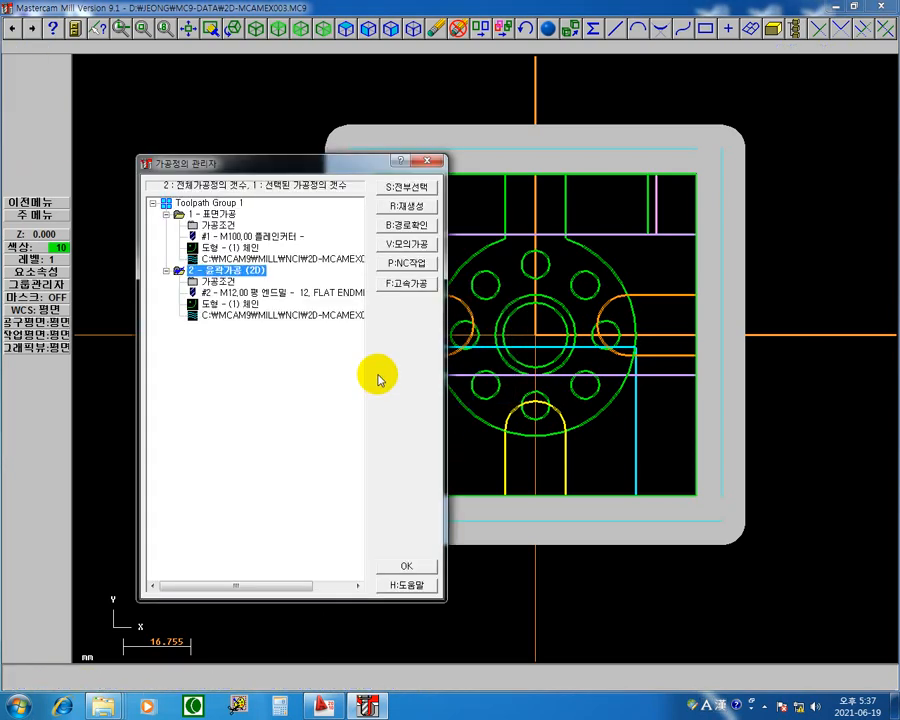
# Step: Set the contour's lead-in line to 접선 with a length of 0 and its arc radius to 100% (12 mm)
pyautogui.click(211, 281)
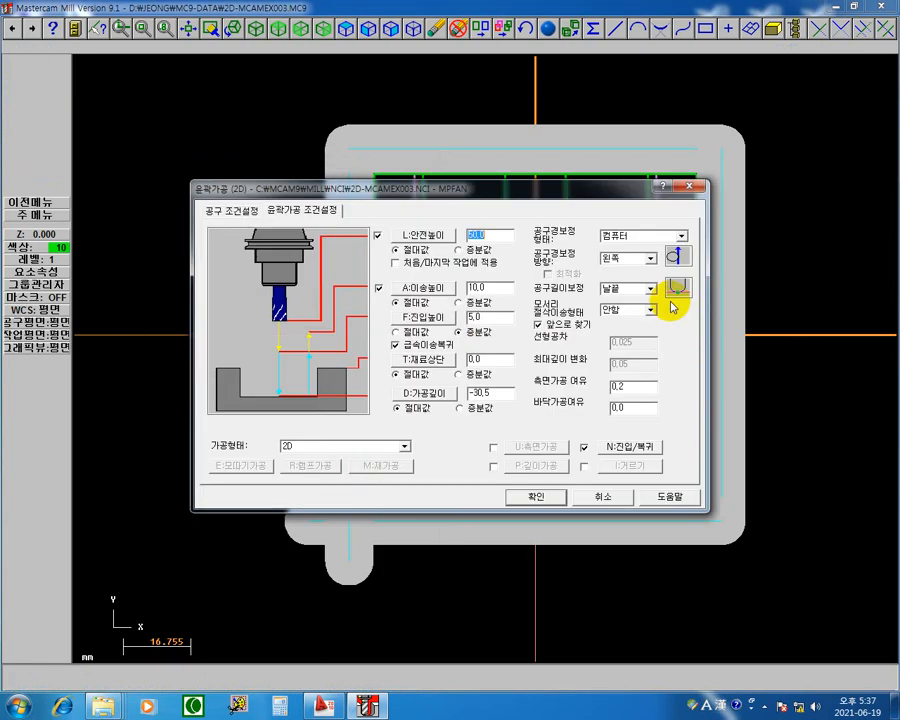
pyautogui.click(645, 446)
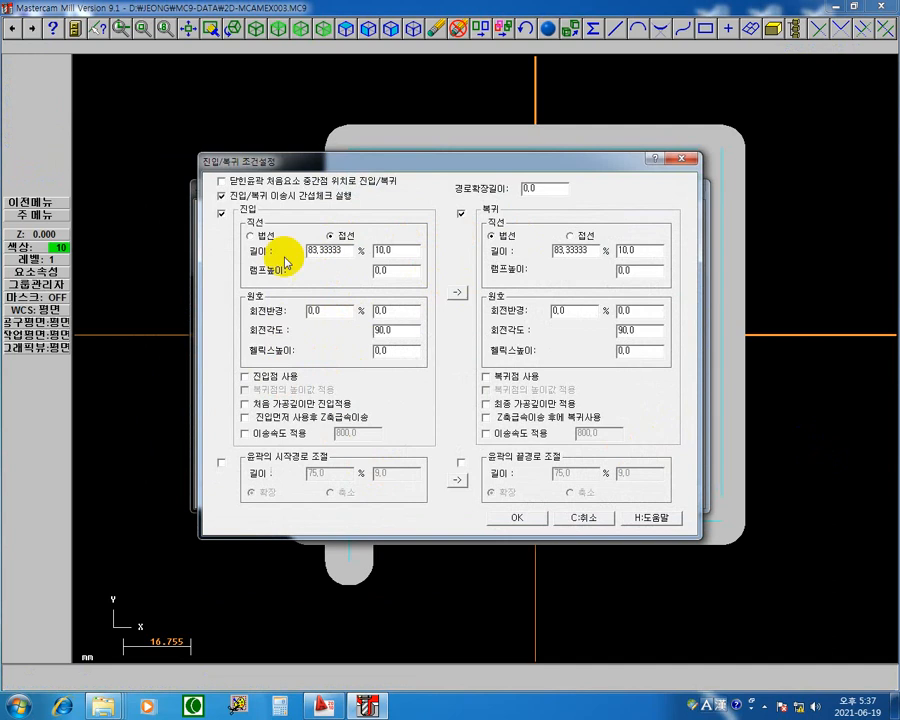
pyautogui.doubleClick(411, 254)
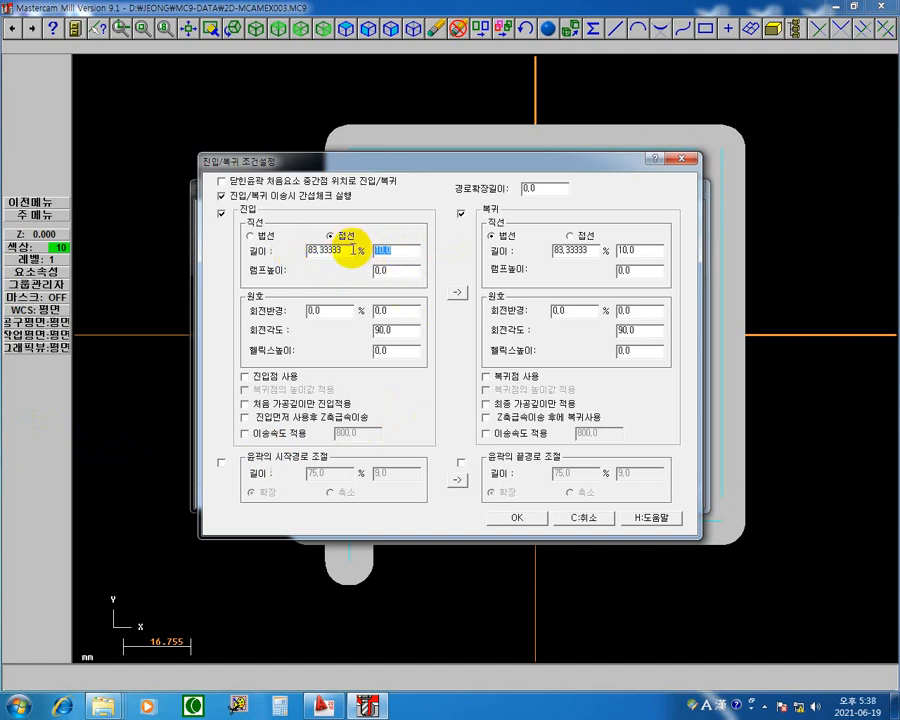
pyautogui.press('Return')
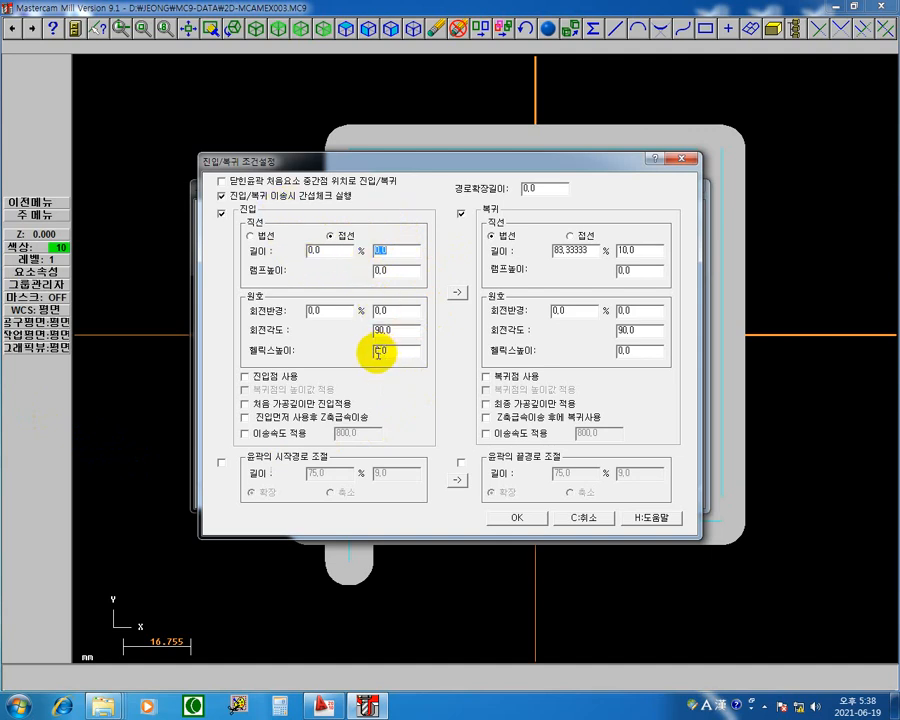
pyautogui.click(342, 314)
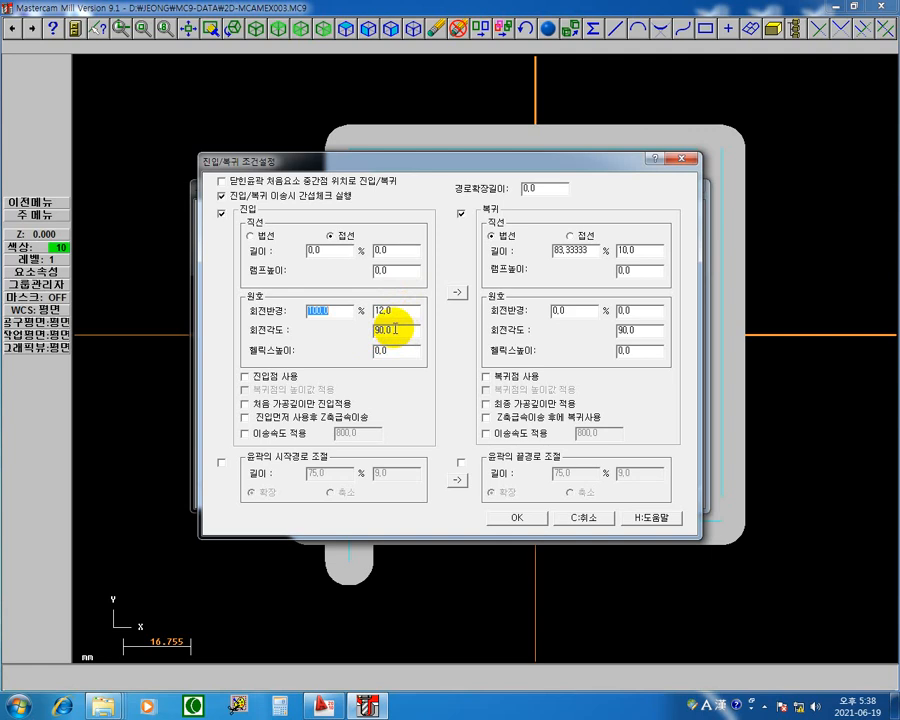
# Step: Copy the lead-in settings to the lead-out, accept the contour parameters and regenerate the toolpath
pyautogui.click(457, 291)
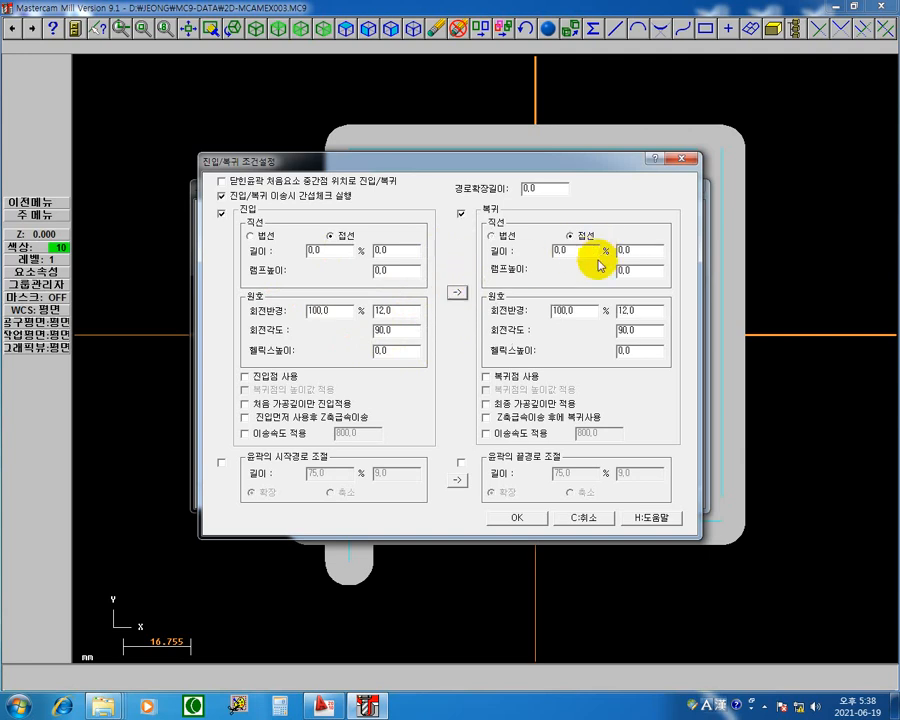
pyautogui.click(520, 518)
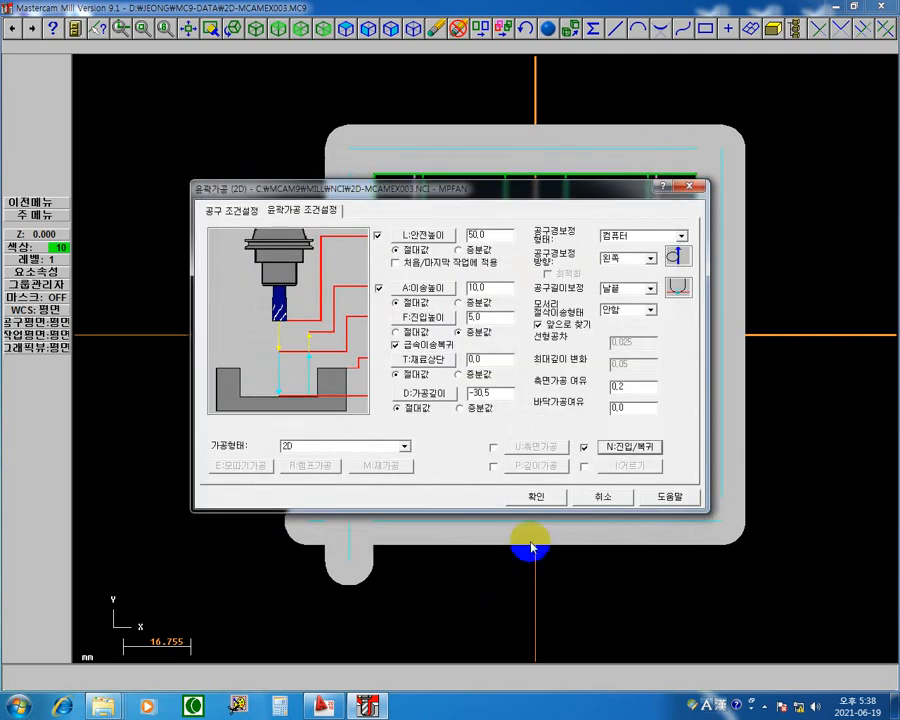
pyautogui.click(538, 500)
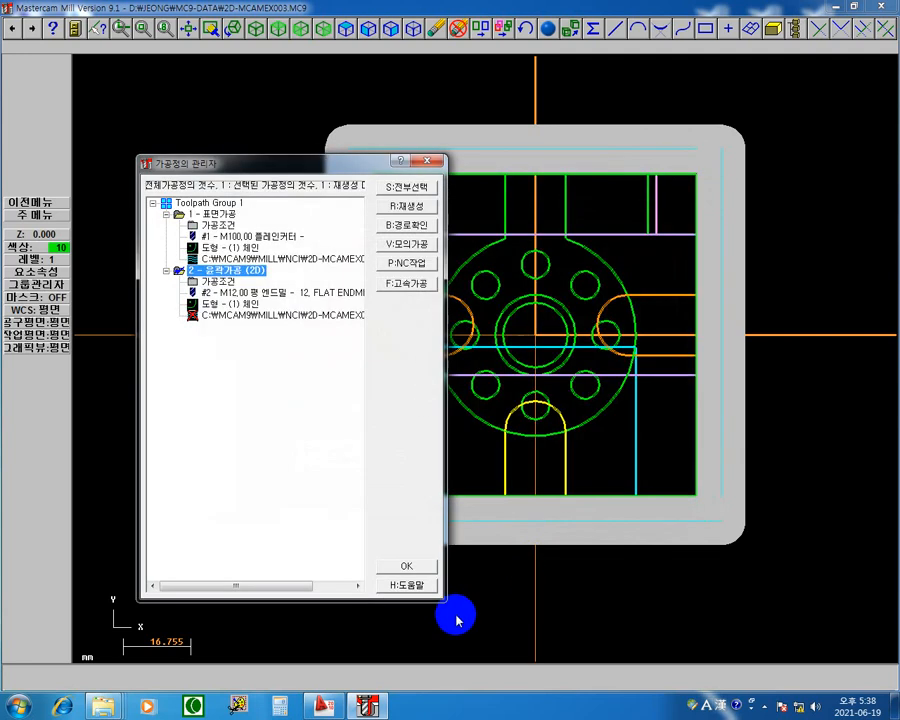
pyautogui.click(402, 205)
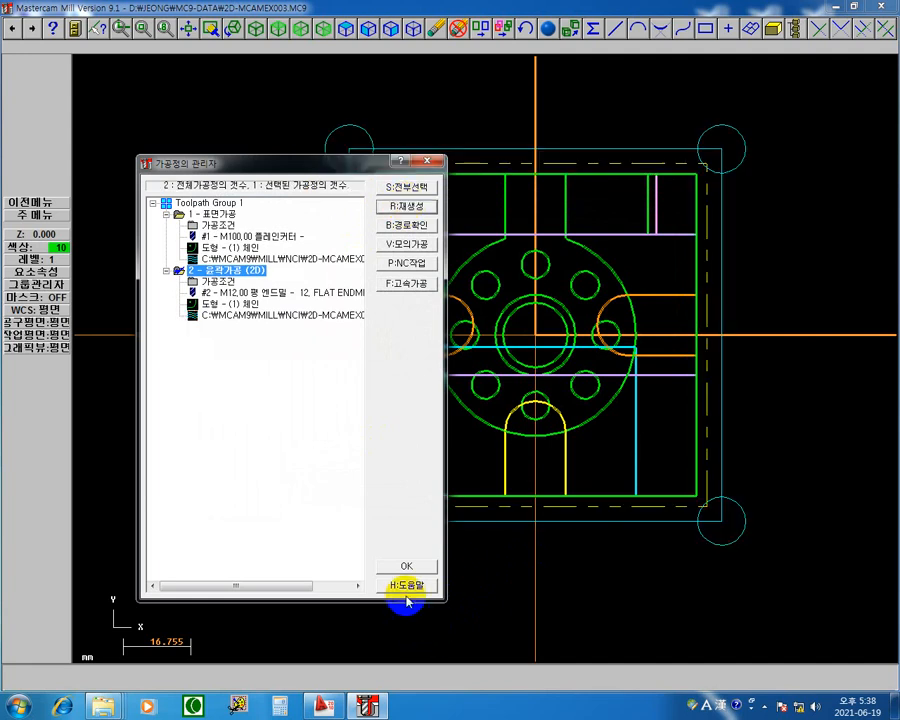
# Step: Start the contour's backplot, step through the plunge and lead-in arc, and turn off the verify display
pyautogui.click(282, 317)
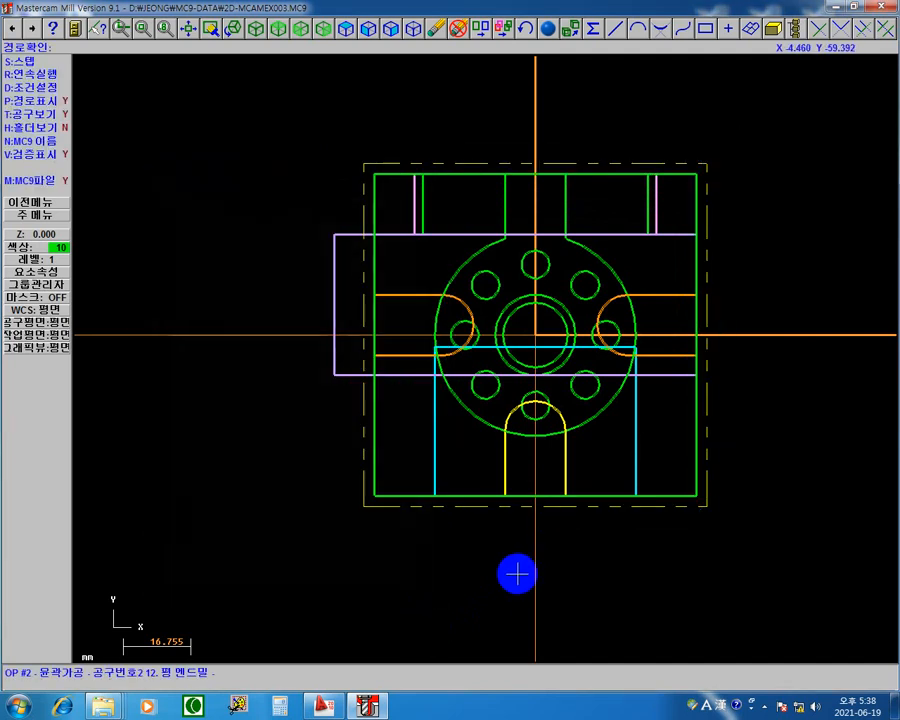
pyautogui.press('s')
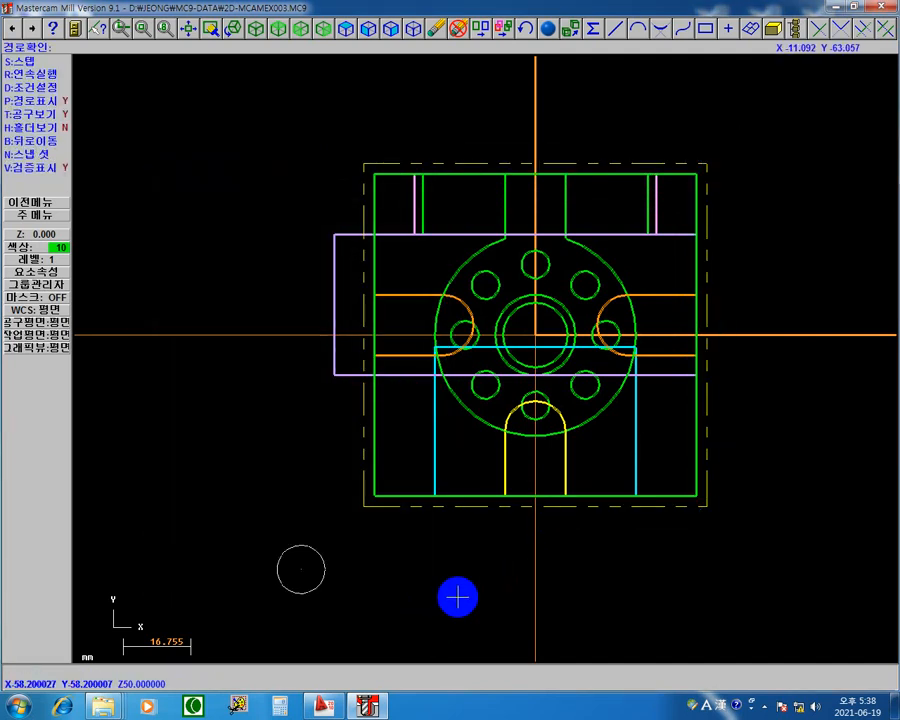
pyautogui.press('s')
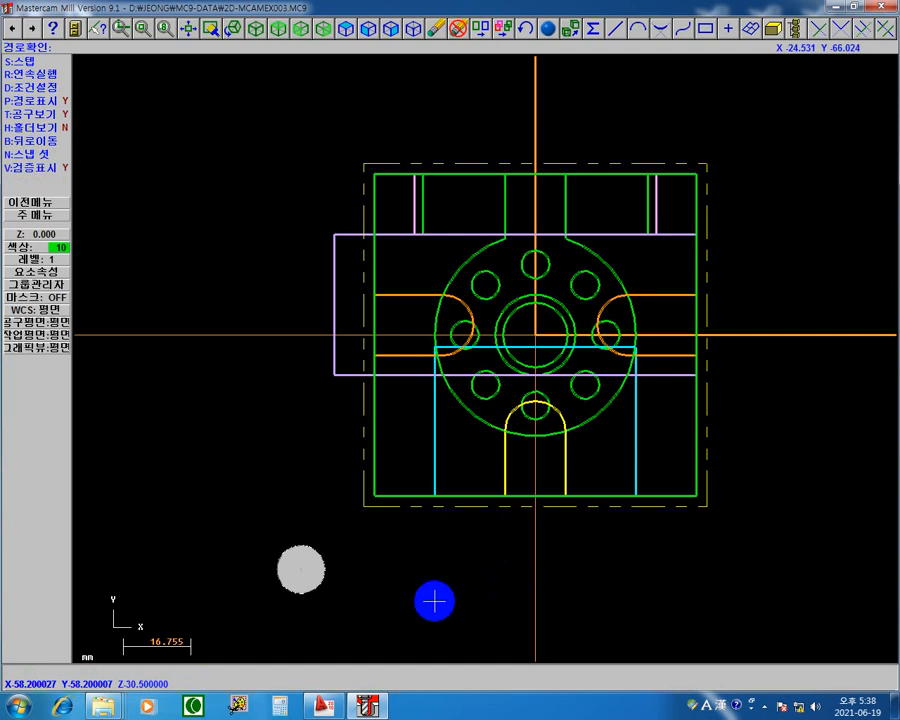
pyautogui.press('s')
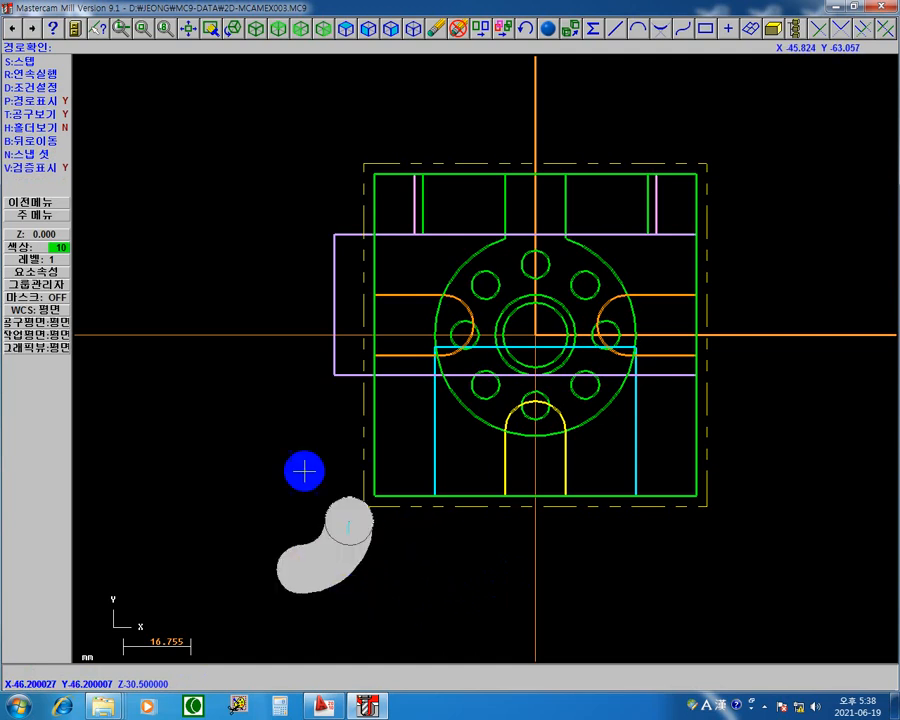
pyautogui.click(30, 167)
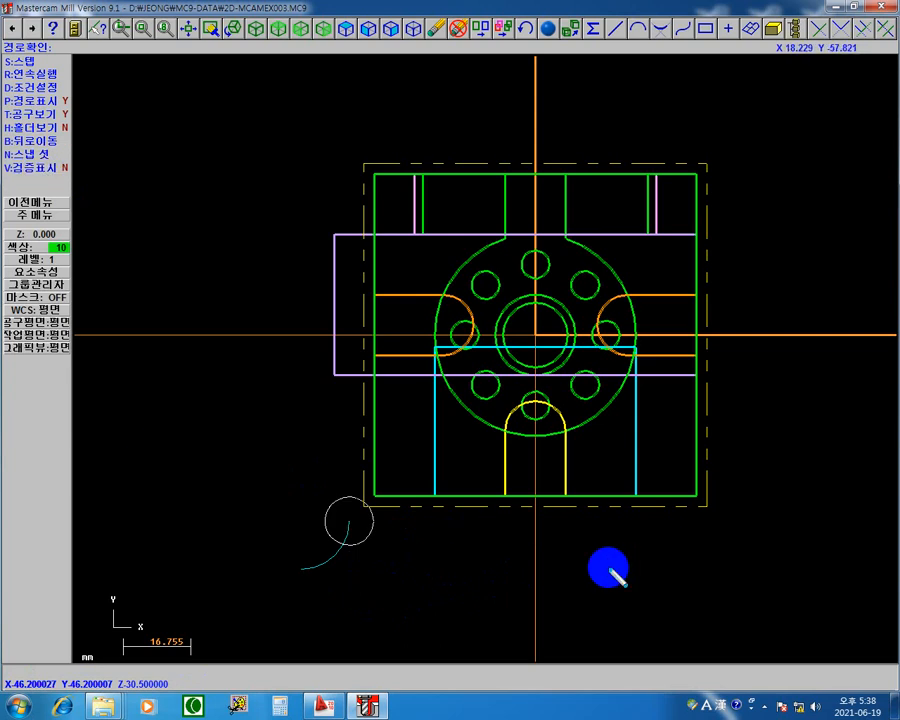
# Step: Annotate the lead-in arc with crossing magenta screen-pen lines marking its centre, then clear the annotations
pyautogui.hotkey('ctrl', '2')
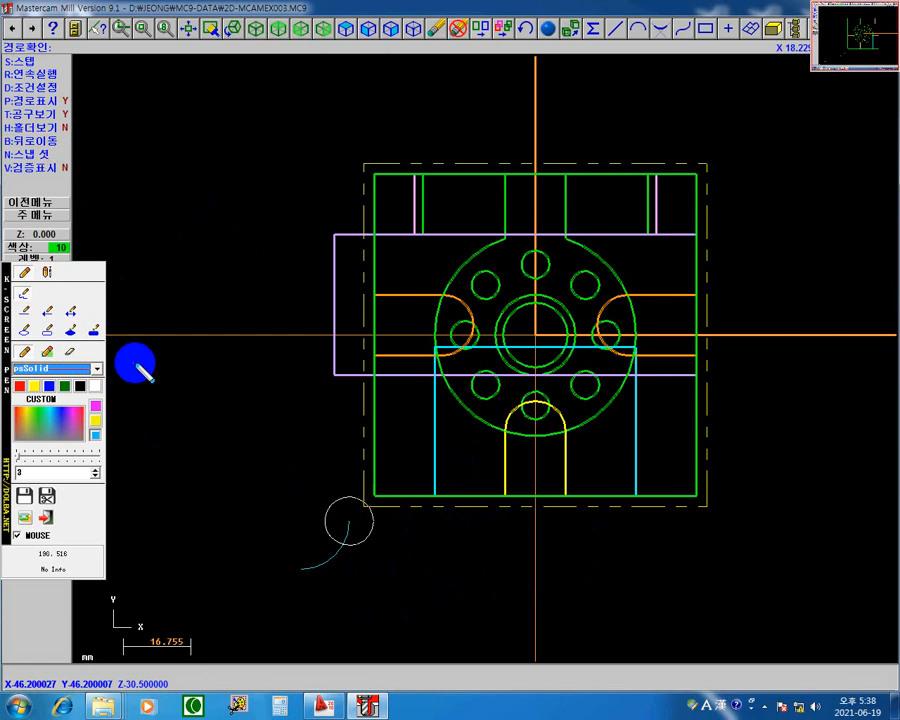
pyautogui.click(97, 406)
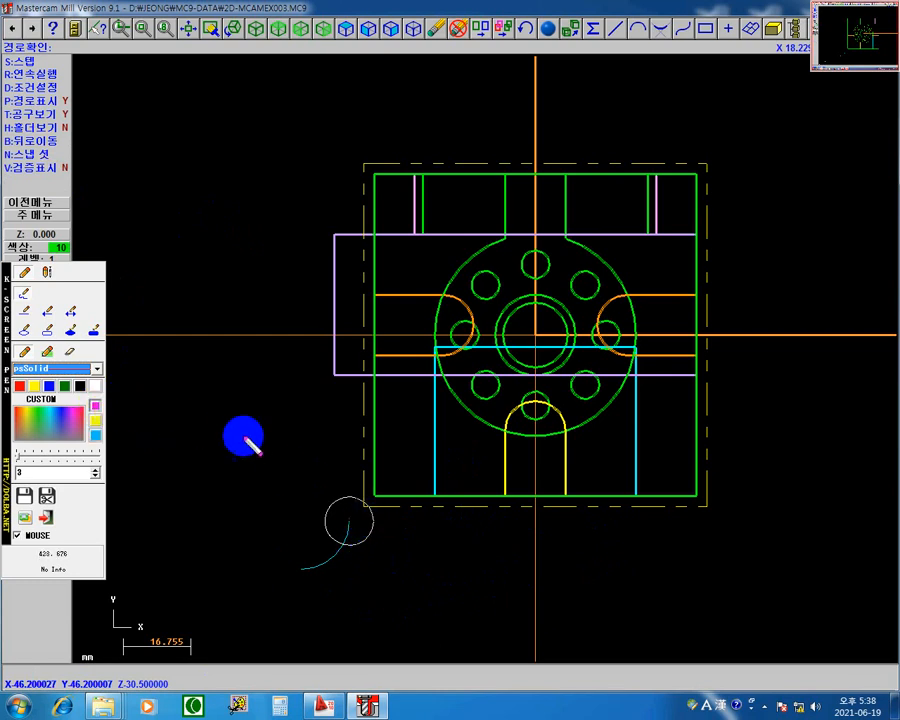
pyautogui.click(26, 310)
pyautogui.click(95, 330)
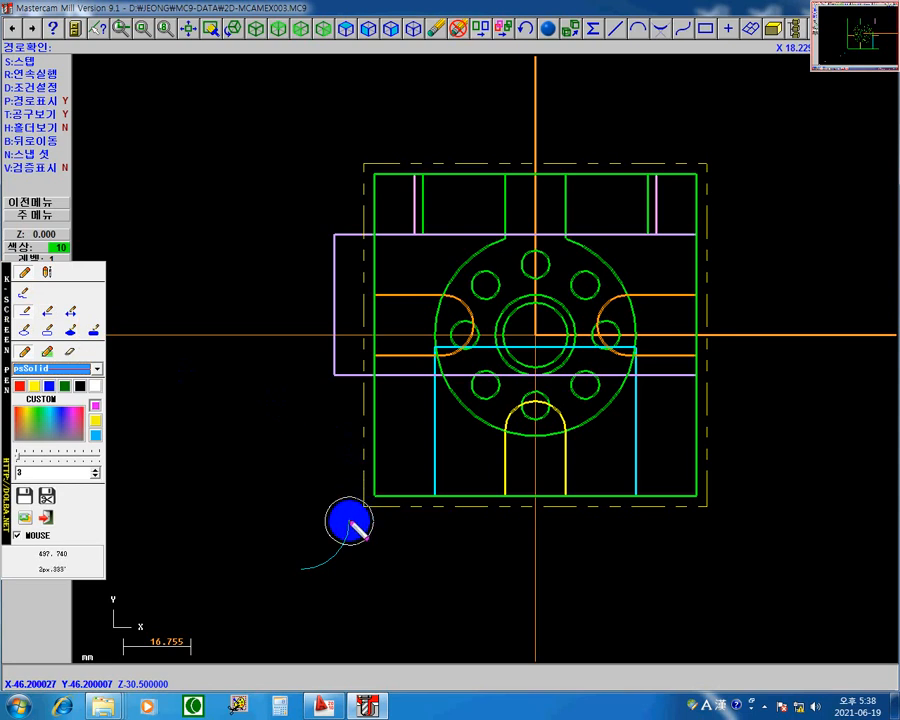
pyautogui.keyDown('shift'); pyautogui.moveTo(350, 521); pyautogui.dragTo(247, 543); pyautogui.keyUp('shift')
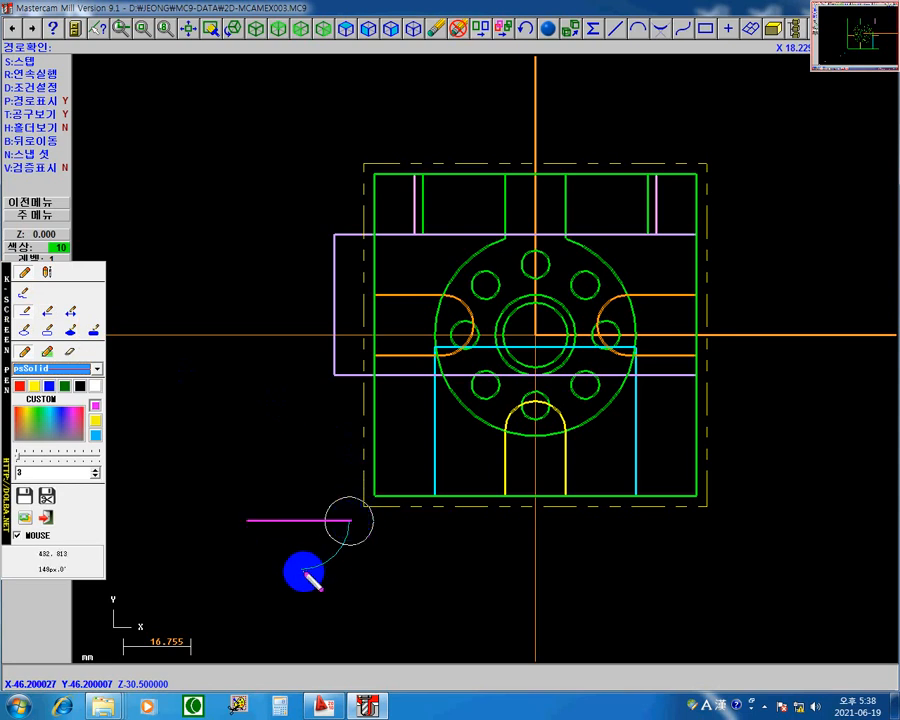
pyautogui.keyDown('shift'); pyautogui.moveTo(304, 568); pyautogui.dragTo(304, 472); pyautogui.keyUp('shift')
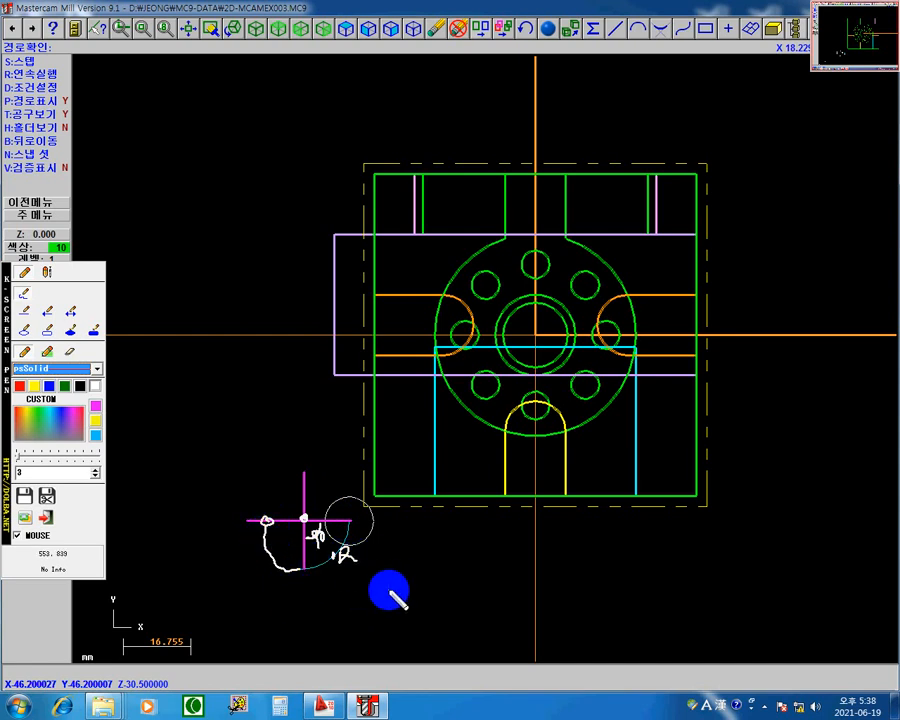
pyautogui.press('Escape')
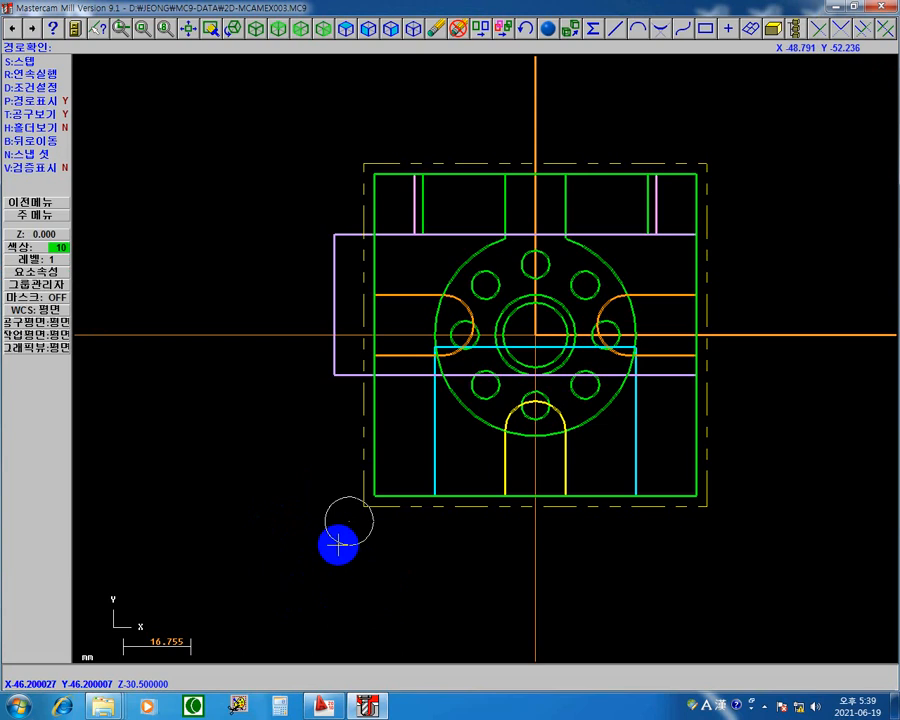
# Step: Step the backplot around the rest of the square contour and through the lead-out arc
pyautogui.press('s')
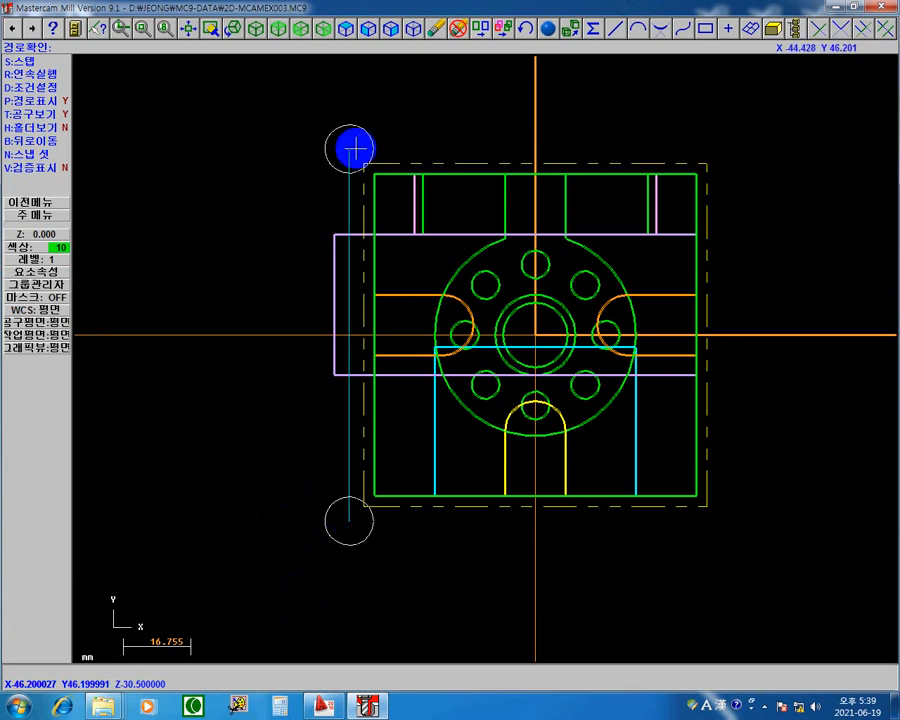
pyautogui.press('s')
pyautogui.press('s')
pyautogui.press('s')
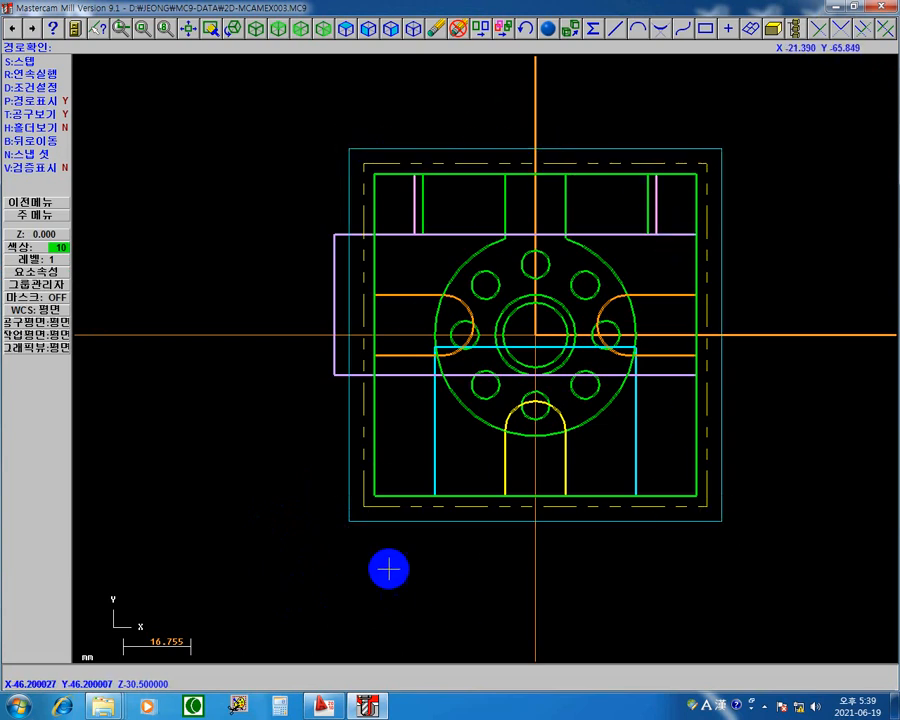
pyautogui.press('s')
pyautogui.press('s')
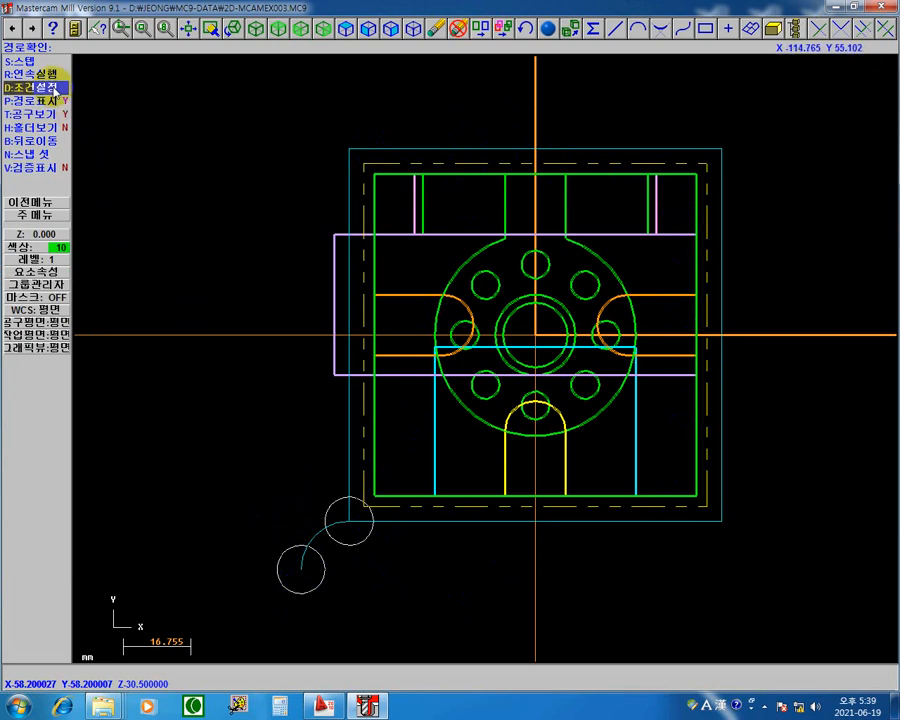
# Step: End the stepped backplot, replay the contour toolpath continuously and return to the operations manager
pyautogui.click(36, 203)
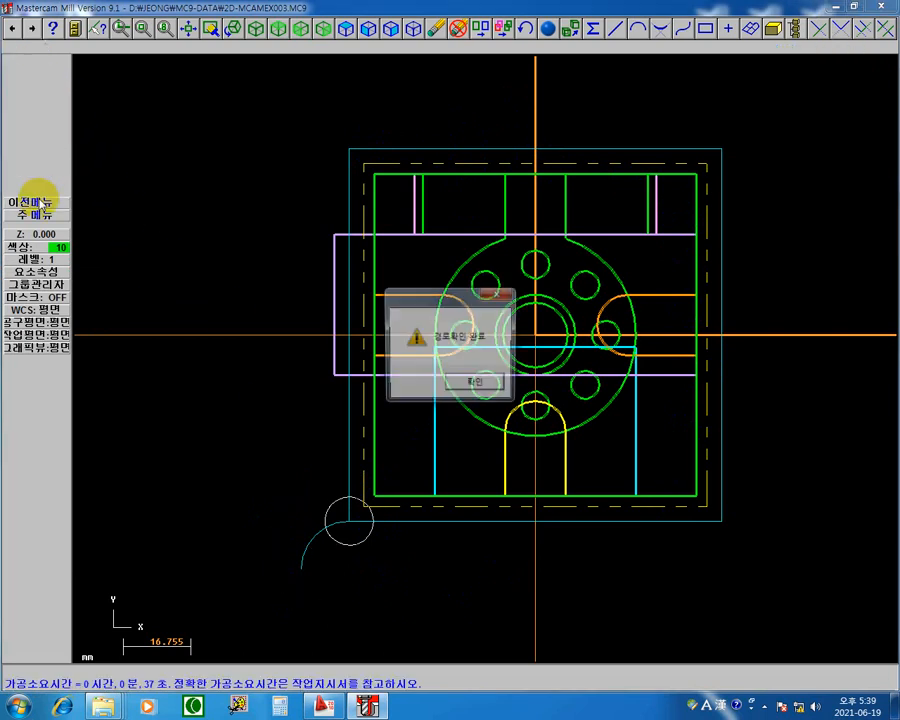
pyautogui.click(484, 382)
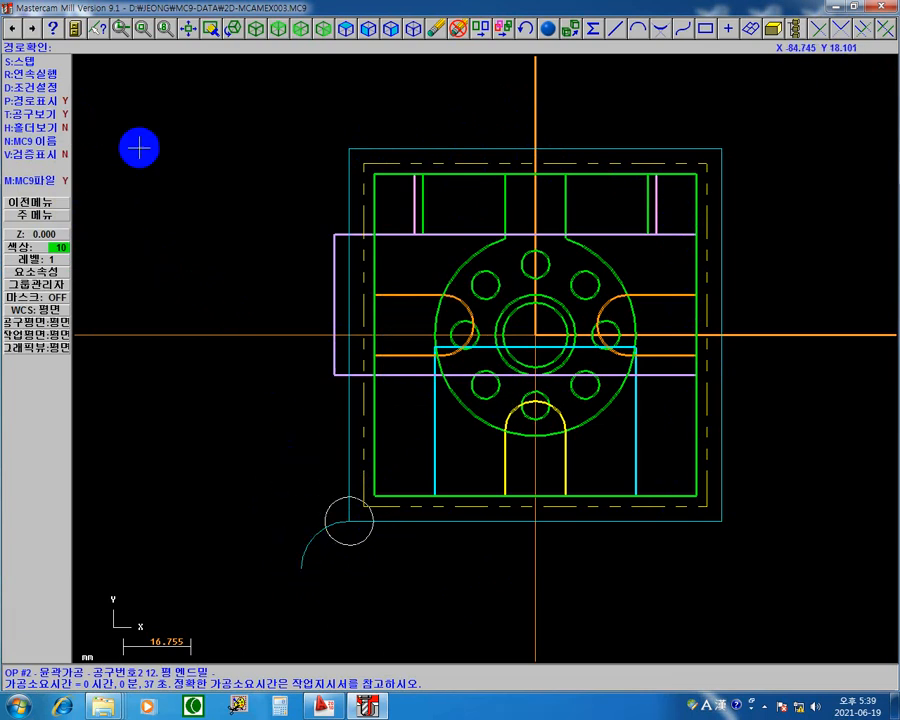
pyautogui.click(28, 72)
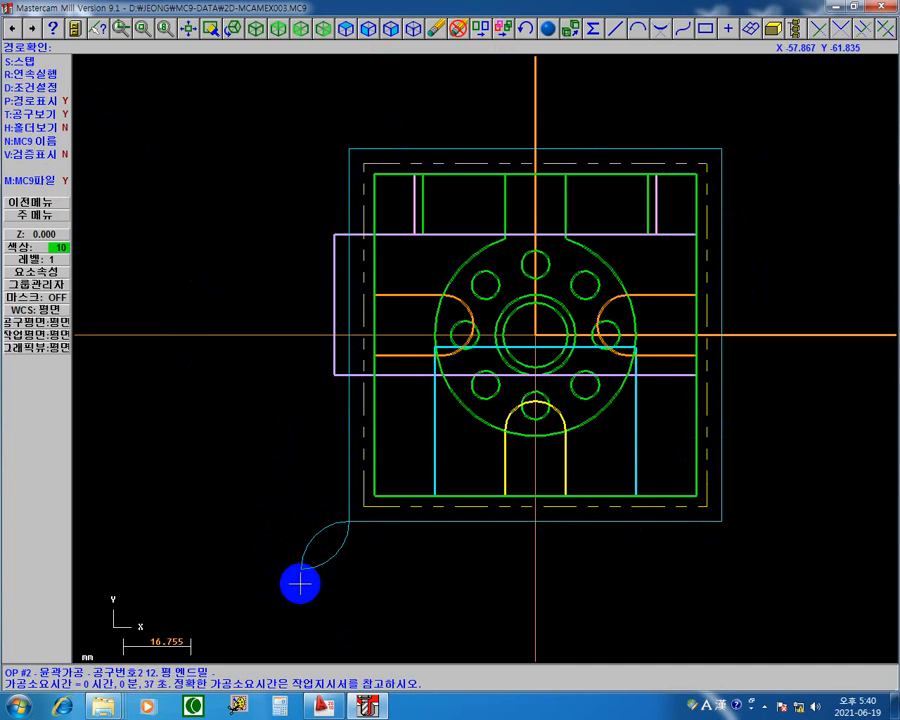
pyautogui.click(62, 200)
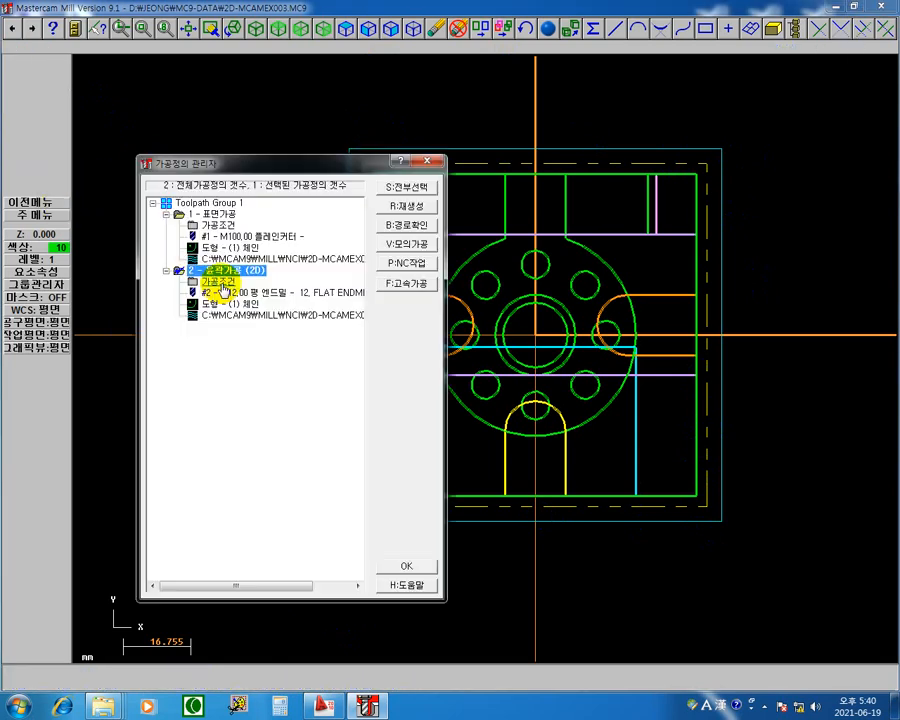
# Step: Set the contour's lead-in arc sweep angle to 180 degrees and copy the settings to the lead-out
pyautogui.click(222, 283)
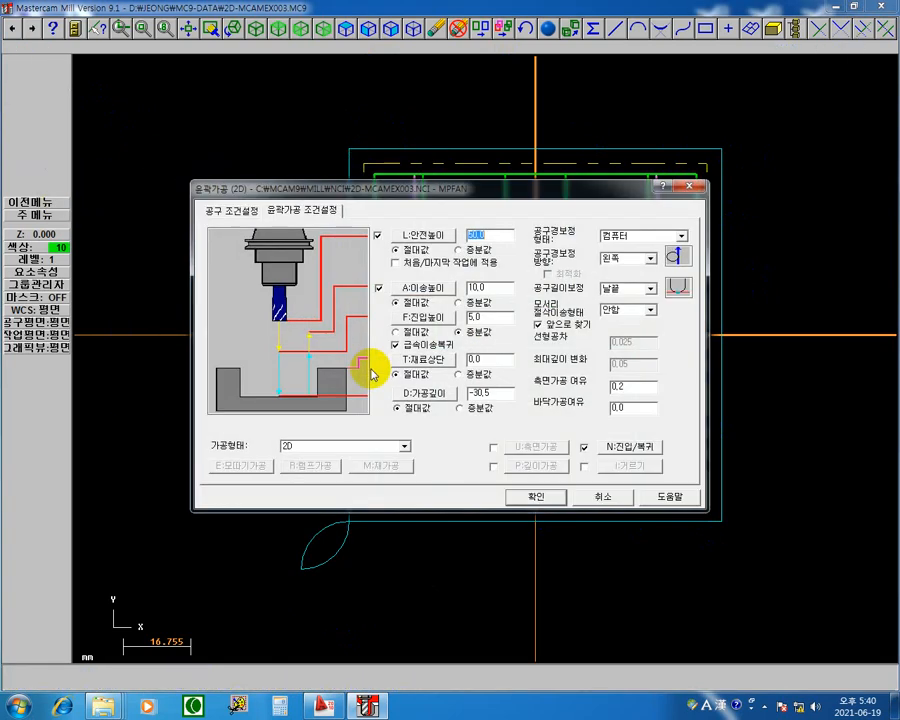
pyautogui.click(648, 450)
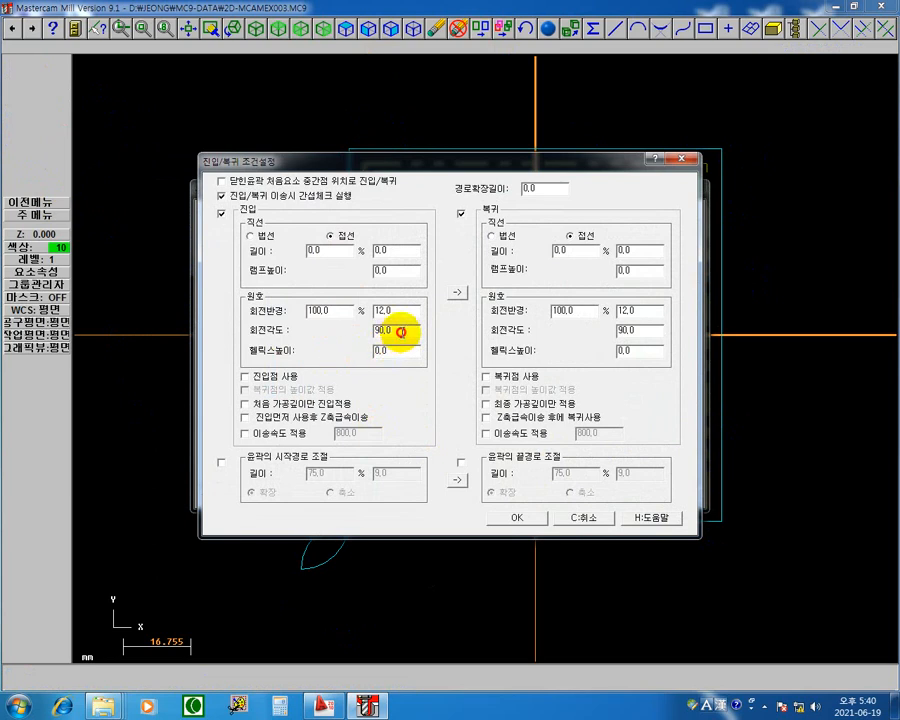
pyautogui.doubleClick(399, 331)
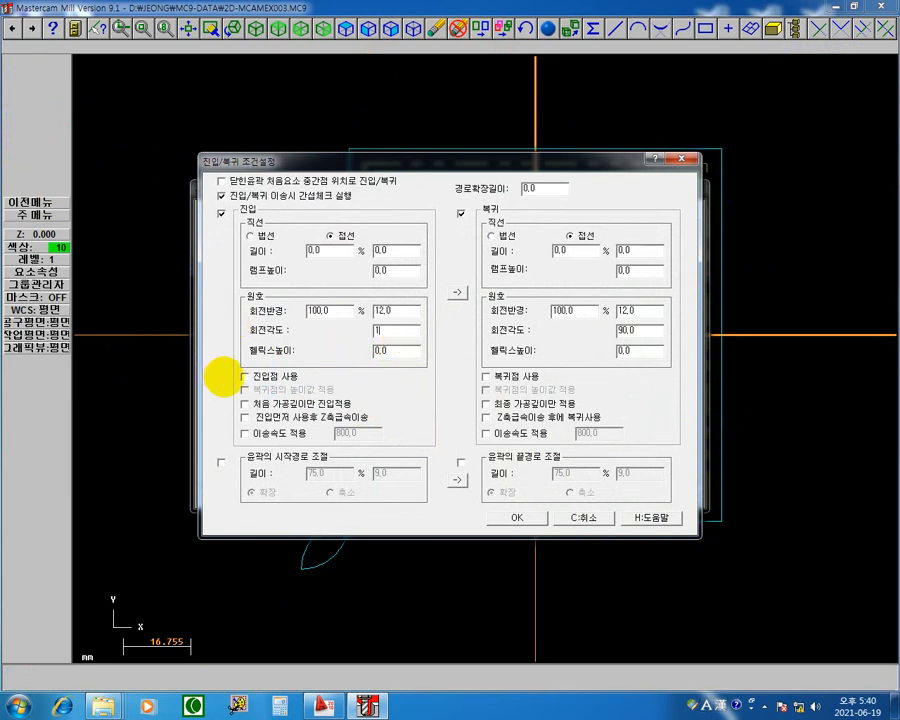
pyautogui.write('180')
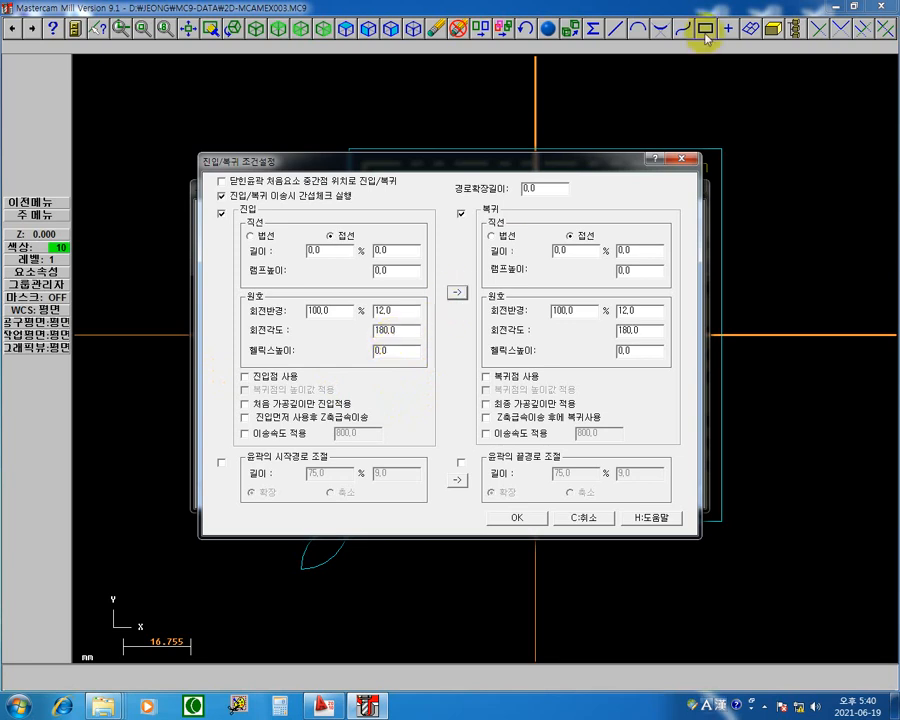
# Step: Accept the lead in/out and contour parameters and regenerate the toolpath
pyautogui.click(518, 518)
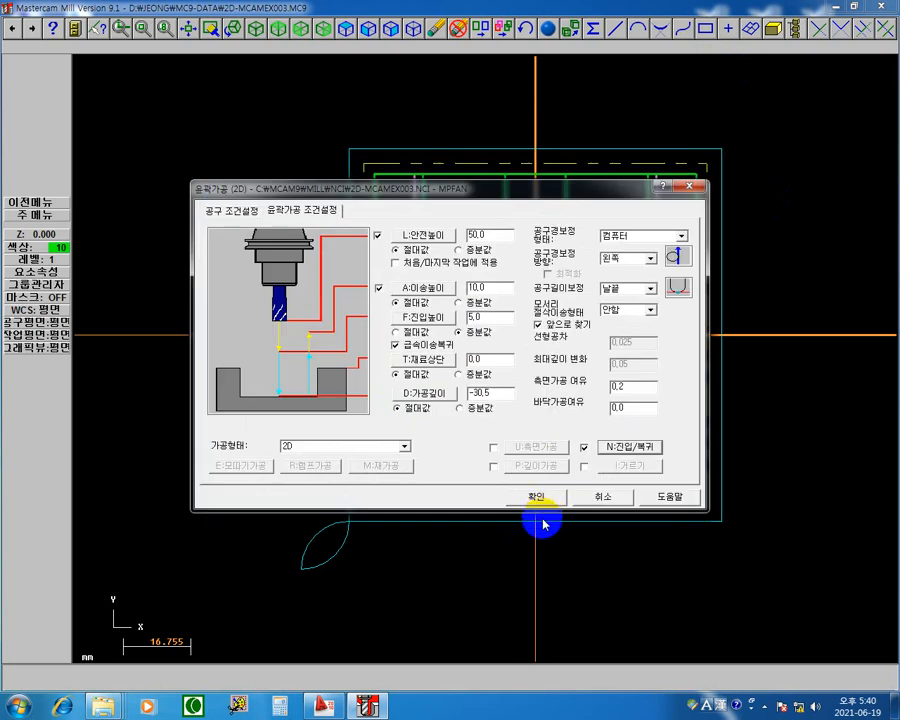
pyautogui.click(537, 498)
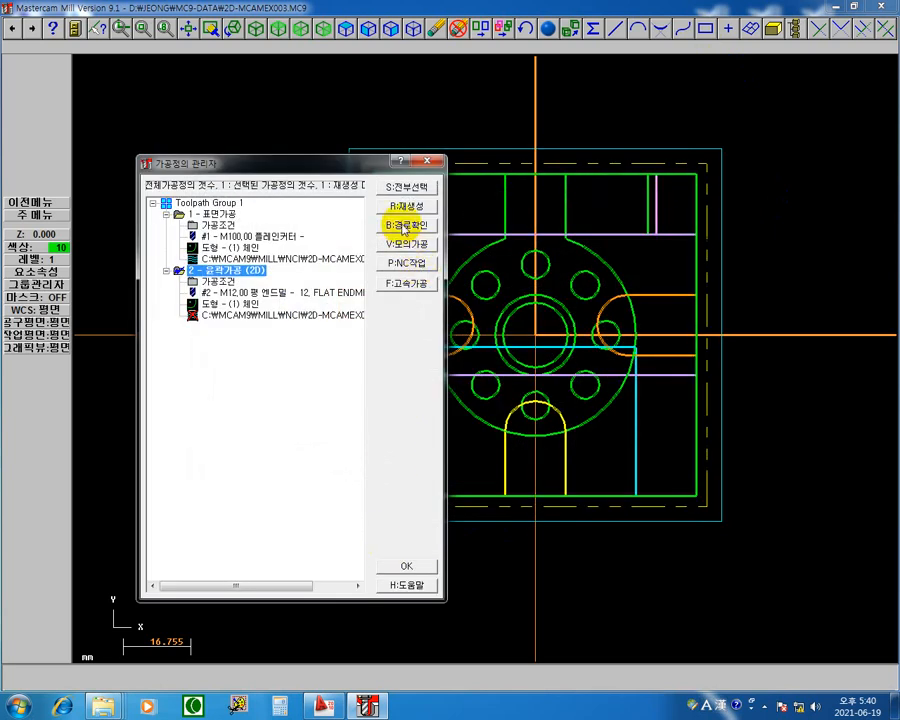
pyautogui.click(410, 210)
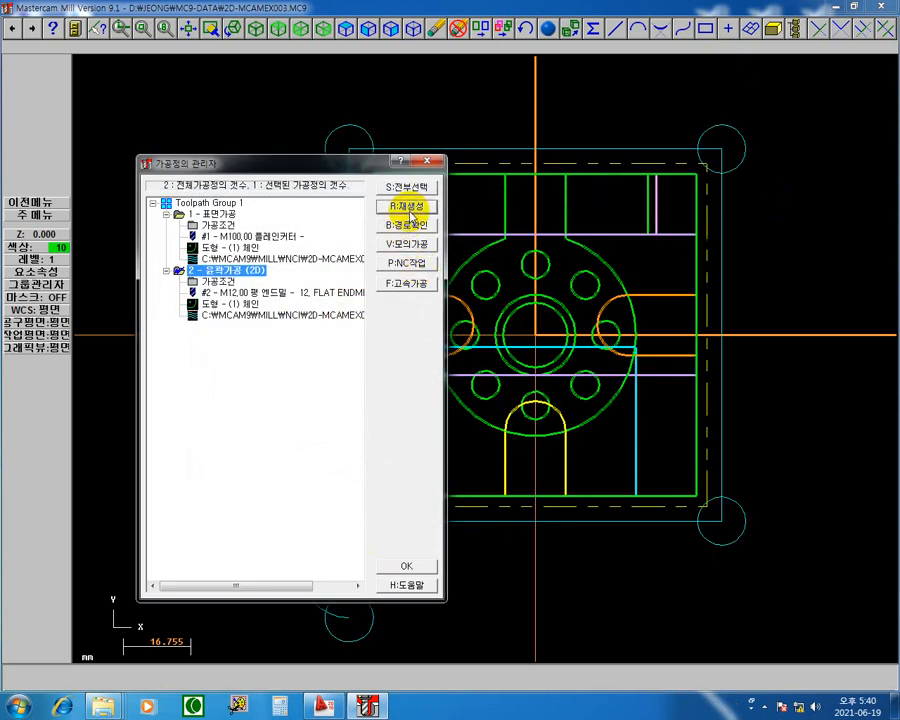
# Step: Backplot the regenerated contour and step through its 180-degree lead-in arc
pyautogui.click(272, 318)
pyautogui.press('b')
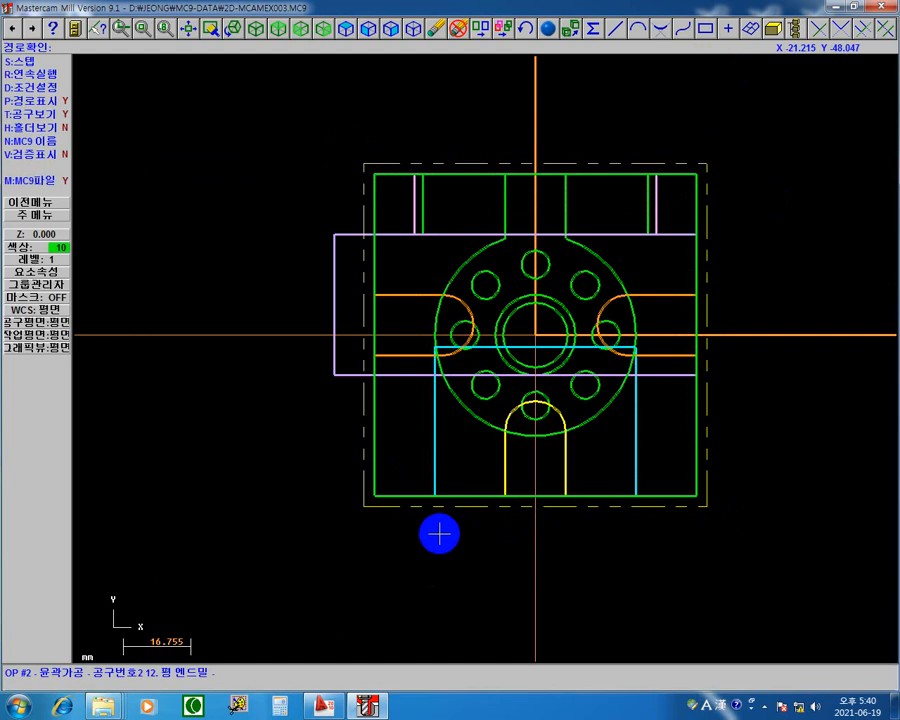
pyautogui.click(254, 523)
pyautogui.press('s')
pyautogui.press('s')
pyautogui.press('s')
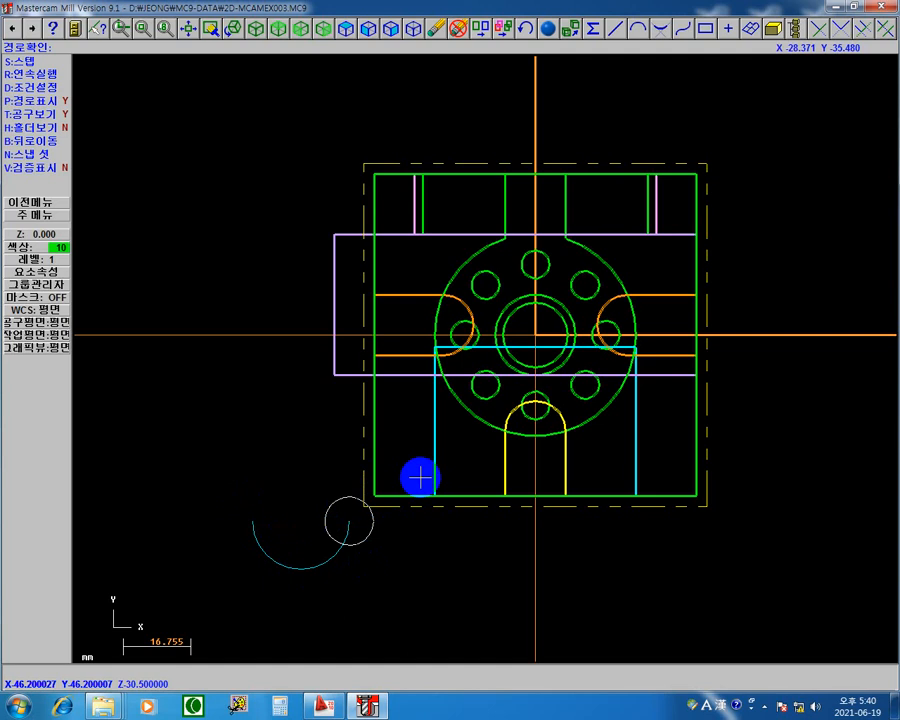
# Step: Step through the remaining contour sides and the 180-degree lead-out arc, then return to the operations manager
pyautogui.press('s')
pyautogui.press('s')
pyautogui.press('s')
pyautogui.press('s')
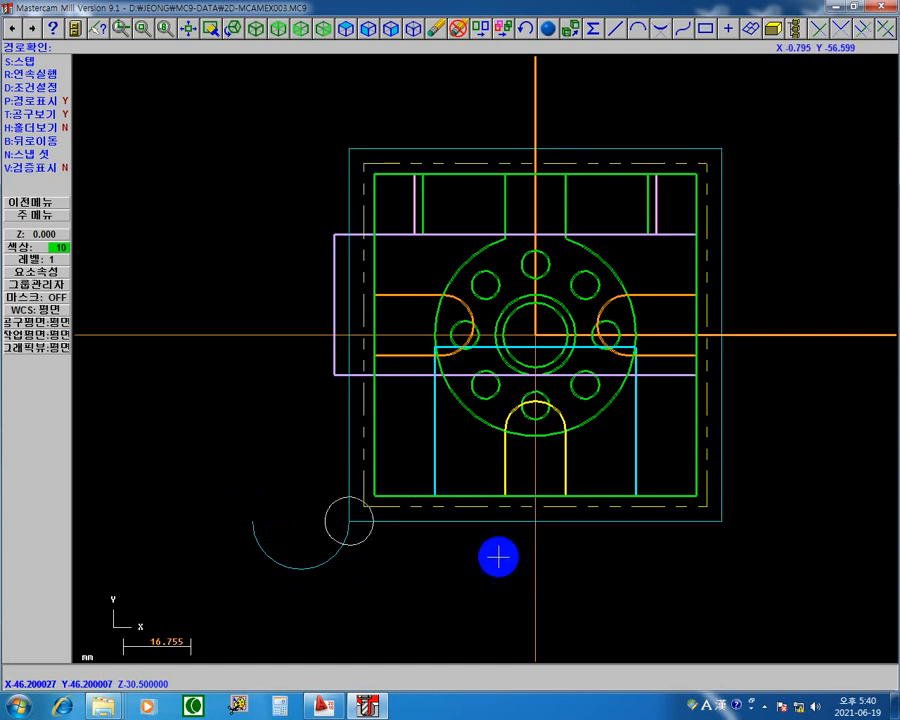
pyautogui.press('s')
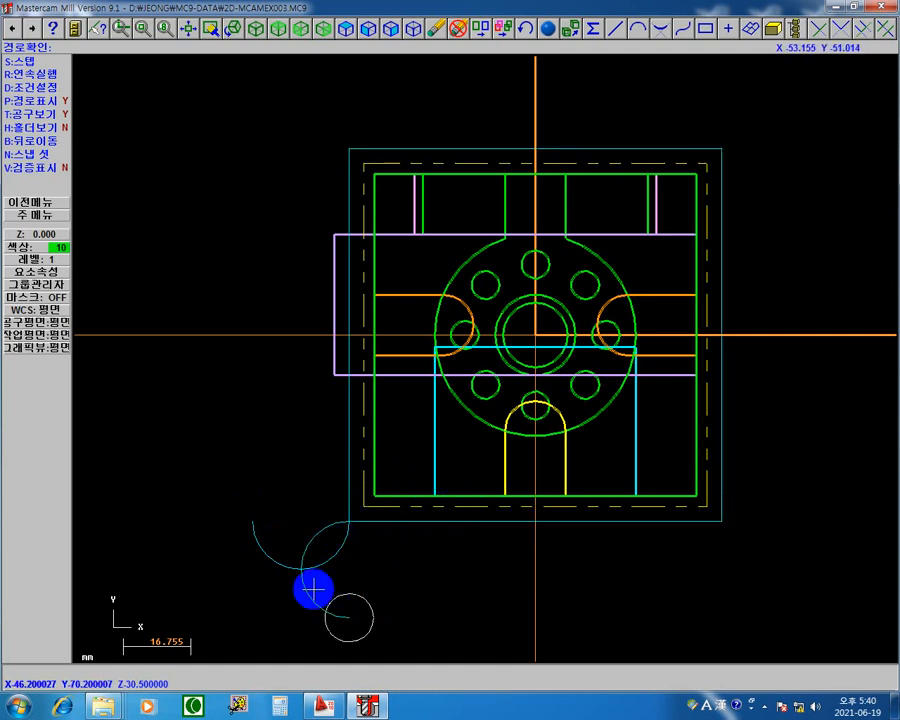
pyautogui.press('s')
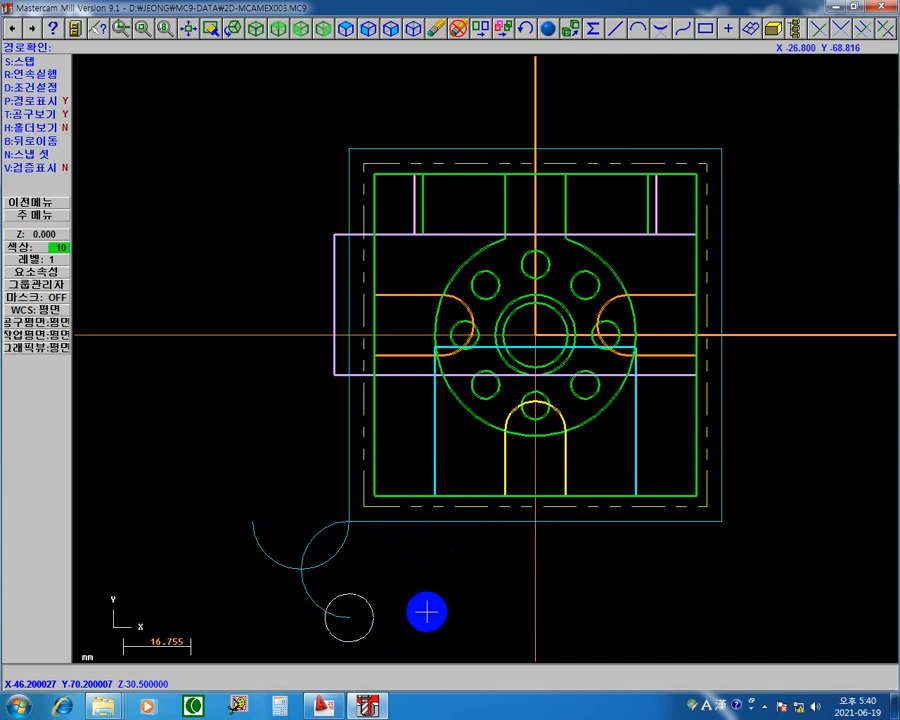
pyautogui.press('s')
pyautogui.press('Return')
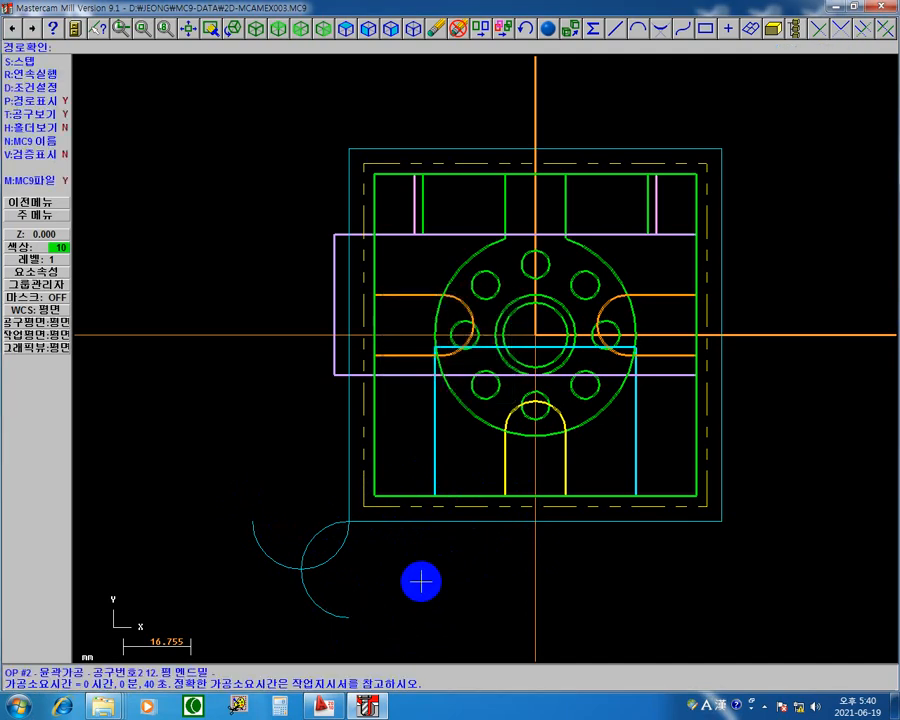
pyautogui.press('Escape')
# Step: Set the contour's lead-in arc radius to 90% in the lead in/out settings
pyautogui.click(224, 282)
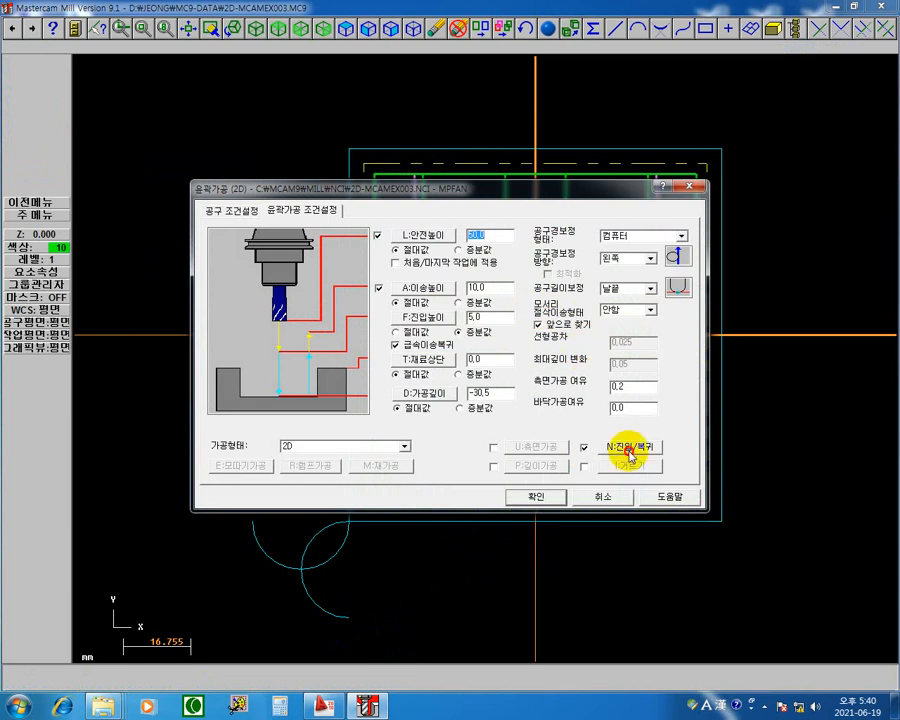
pyautogui.click(628, 448)
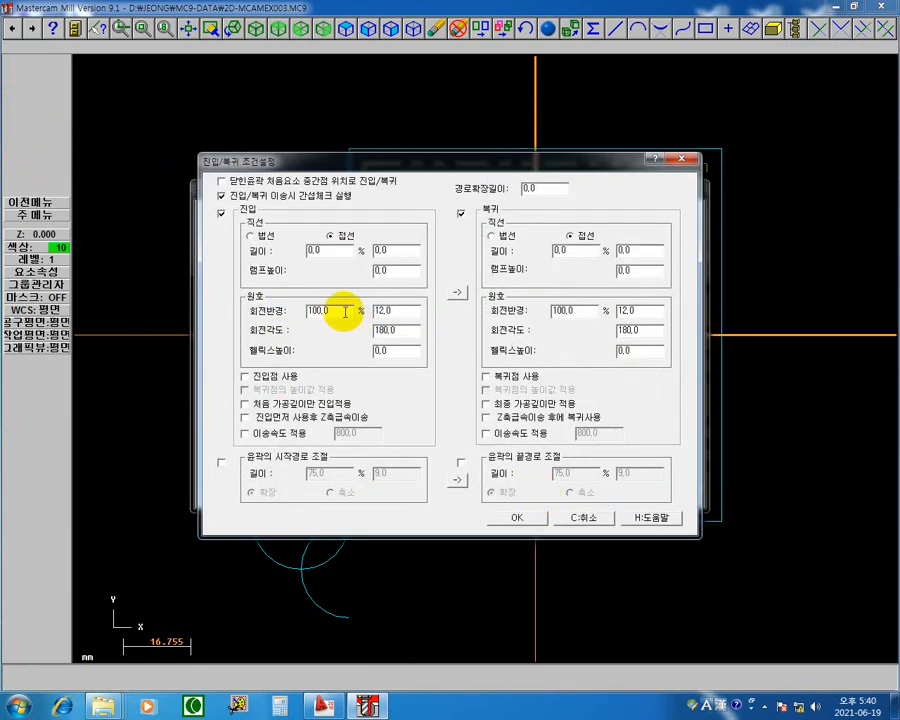
pyautogui.doubleClick(344, 312)
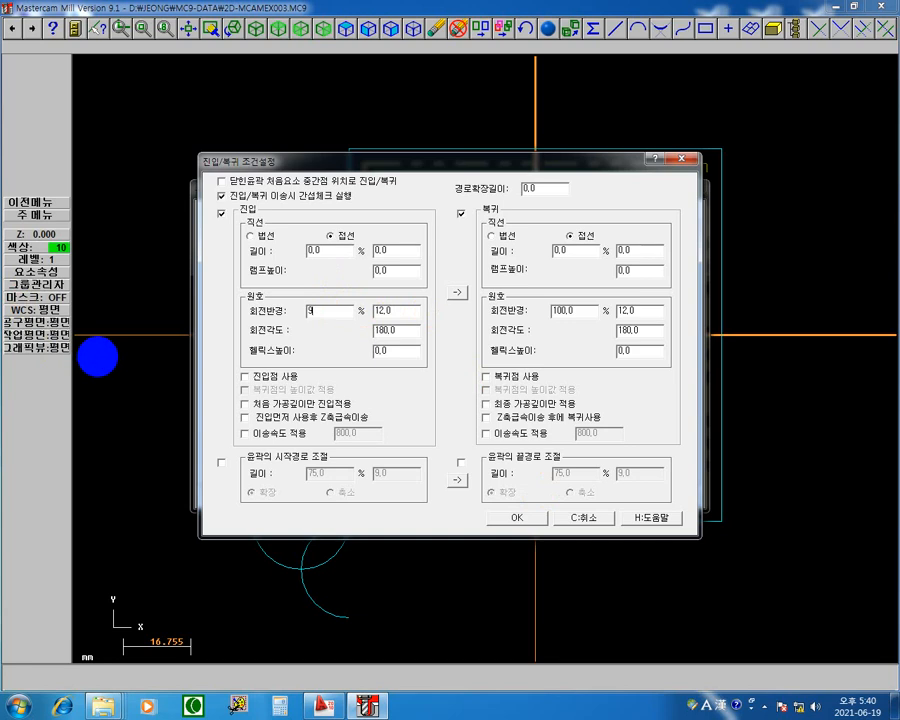
pyautogui.press('Return')
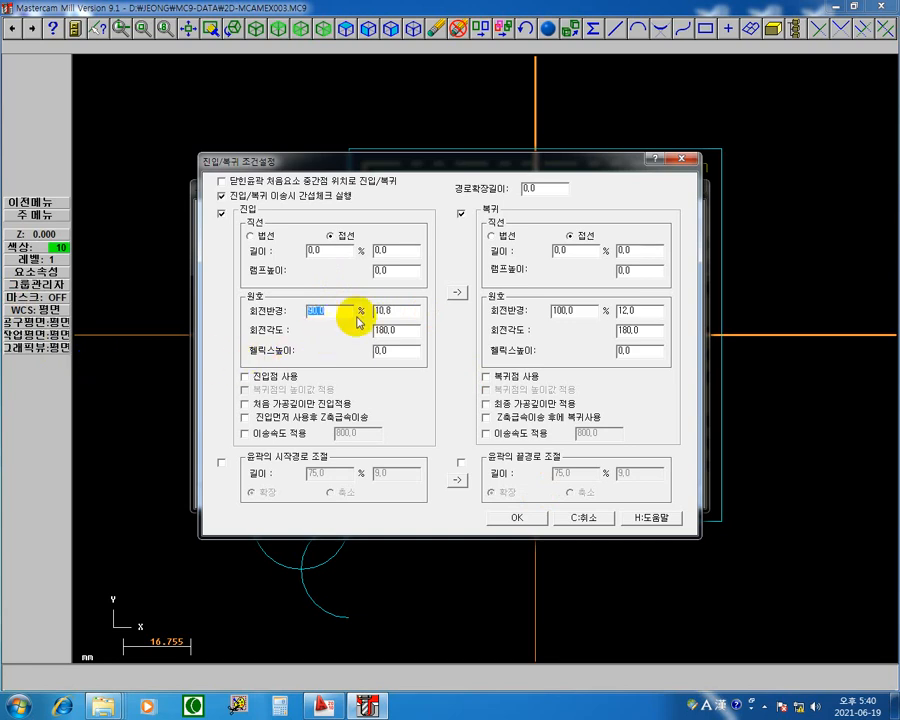
# Step: Copy the lead-in settings to the lead-out, enable entry and exit at the closed contour's first-element midpoint, and accept them
pyautogui.click(457, 291)
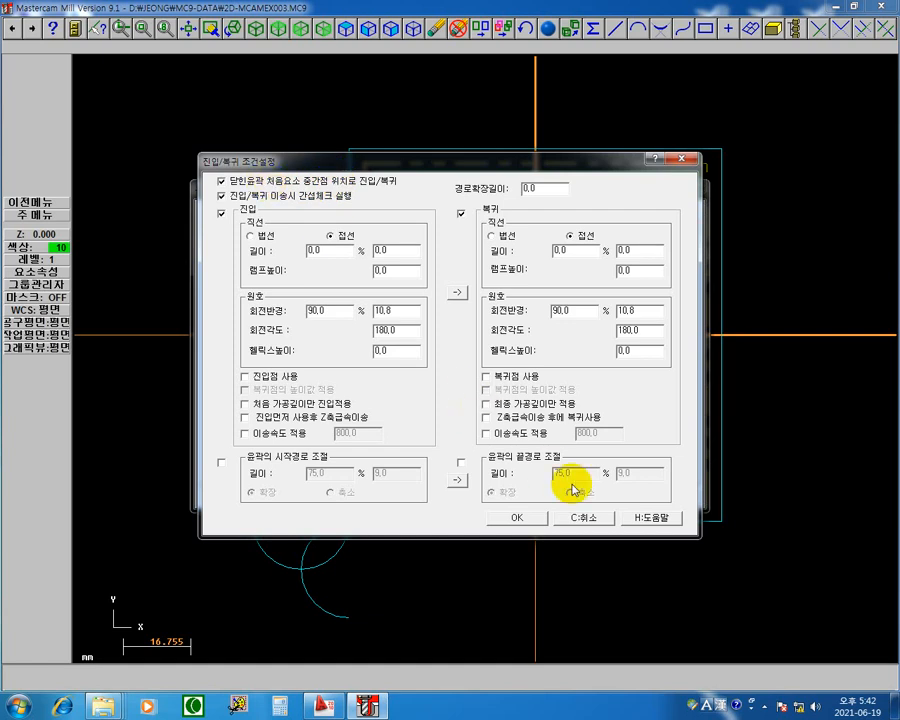
pyautogui.click(517, 517)
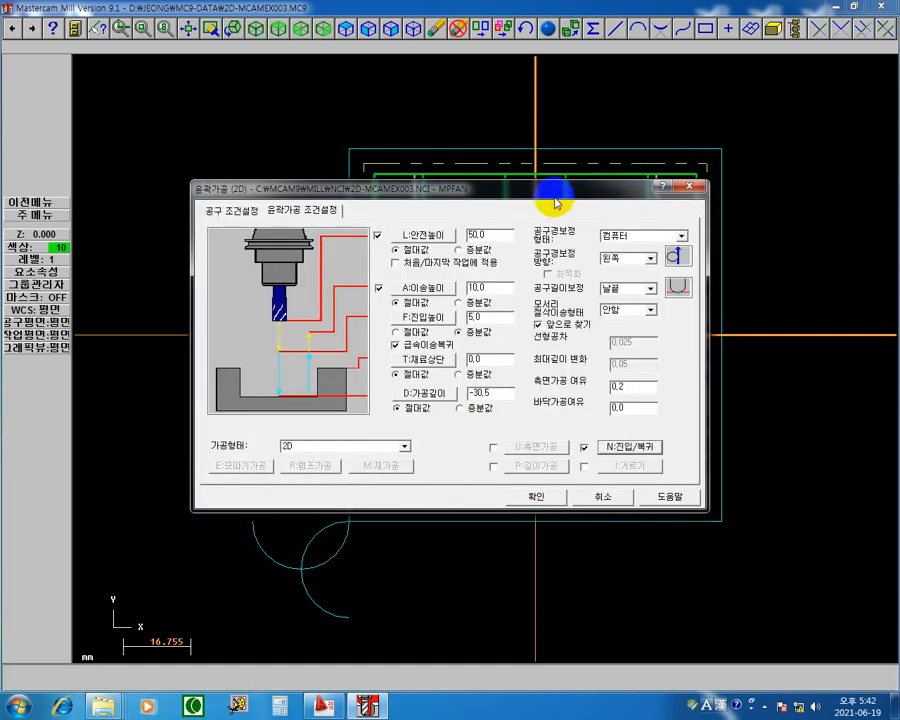
# Step: Examine the contour's sides and existing lead arcs in the drawing against the midpoint entry/exit option in the lead in/out settings
pyautogui.moveTo(557, 192)
pyautogui.mouseDown()
pyautogui.moveTo(75, 465)
pyautogui.moveTo(90, 441)
pyautogui.mouseUp()
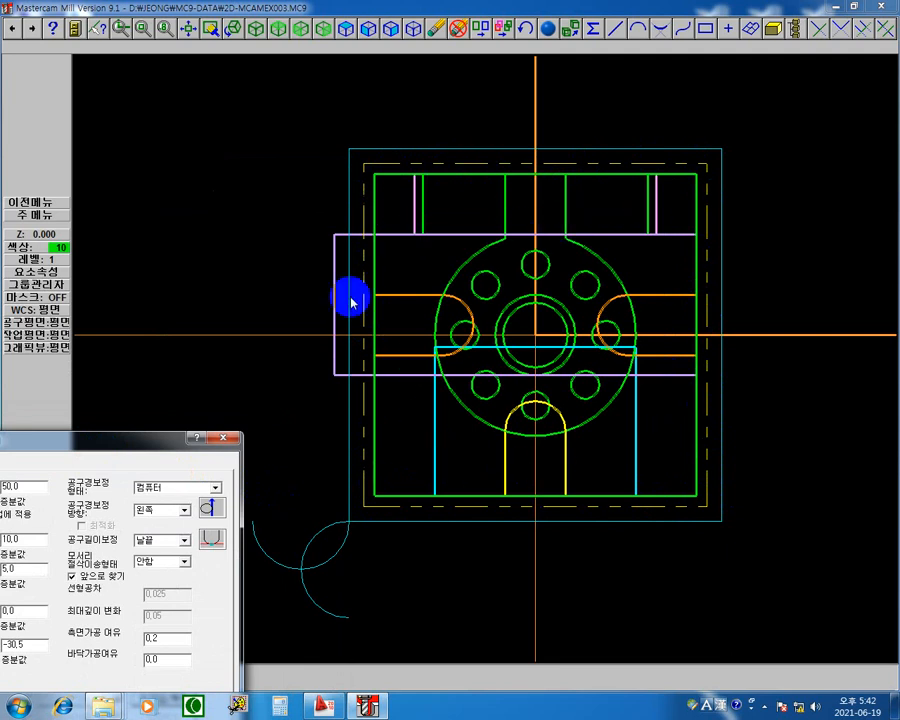
pyautogui.moveTo(133, 438); pyautogui.dragTo(556, 588)
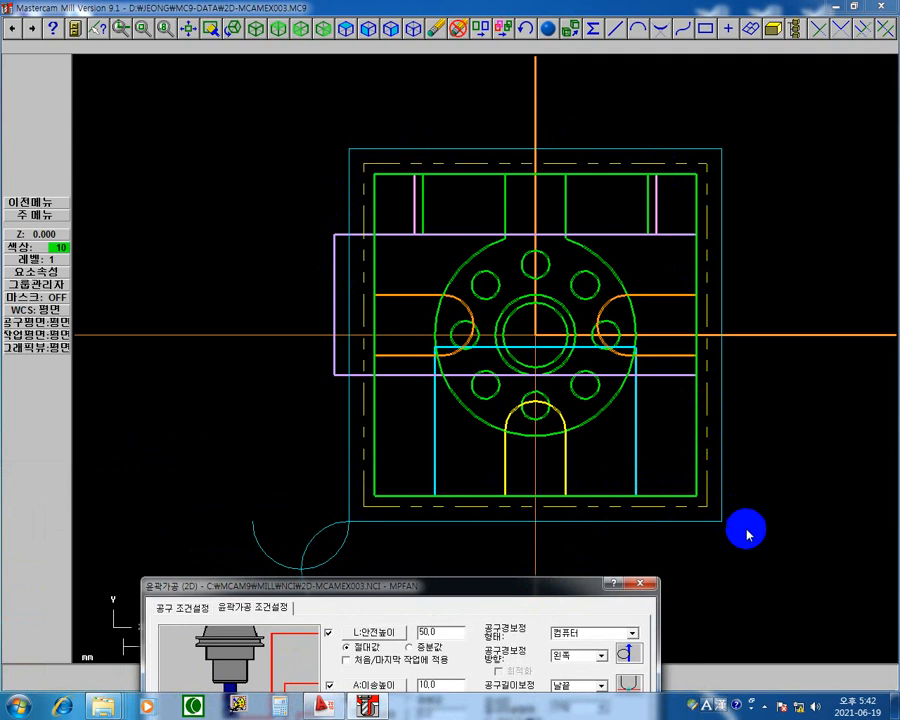
pyautogui.moveTo(528, 585); pyautogui.dragTo(618, 222)
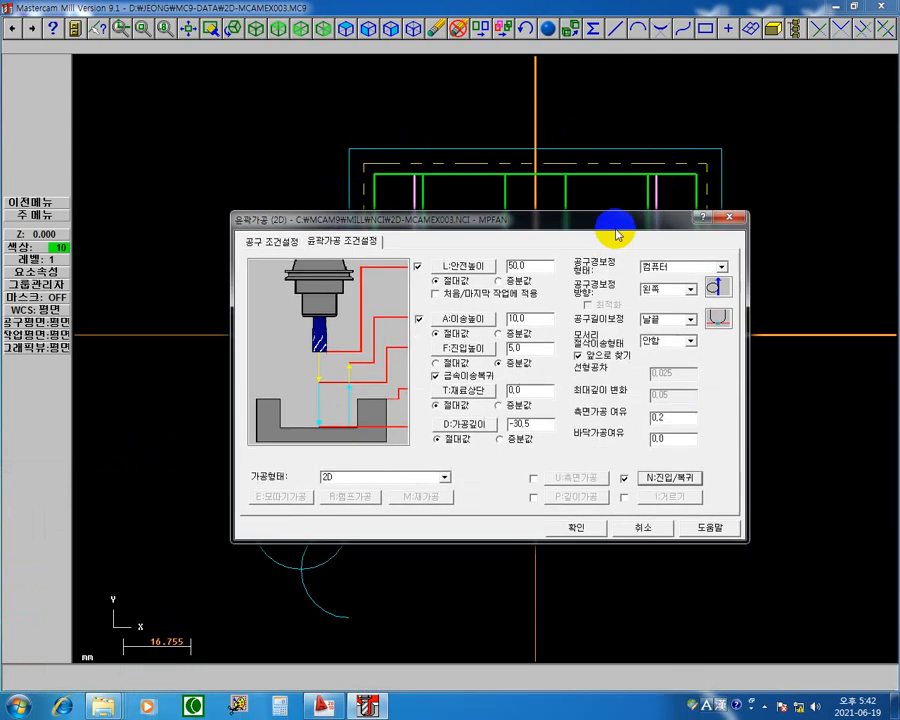
pyautogui.moveTo(522, 222); pyautogui.dragTo(413, 333)
pyautogui.click(552, 590)
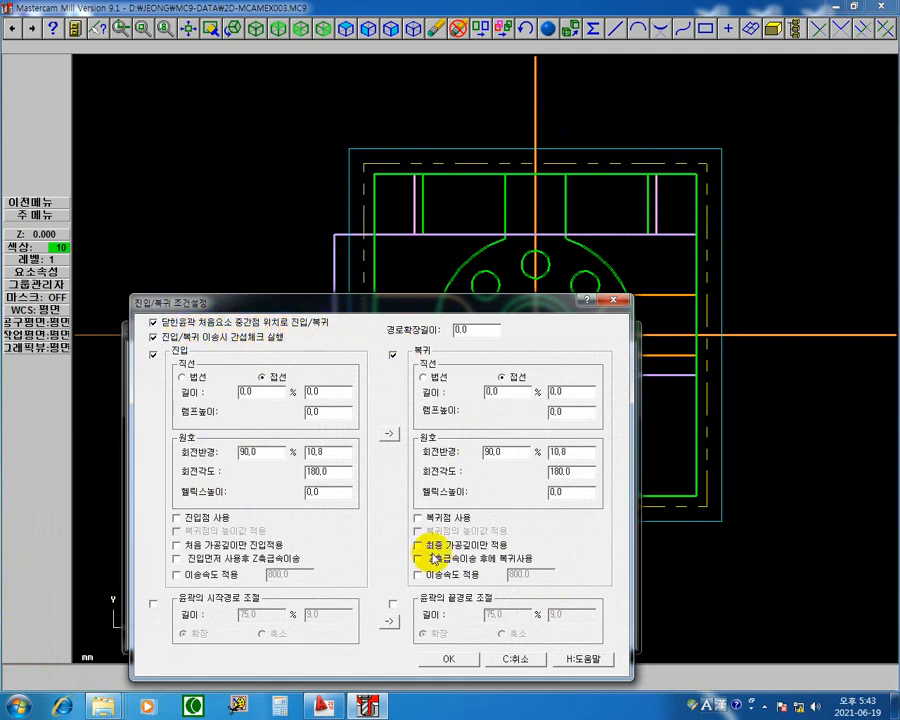
pyautogui.click(449, 656)
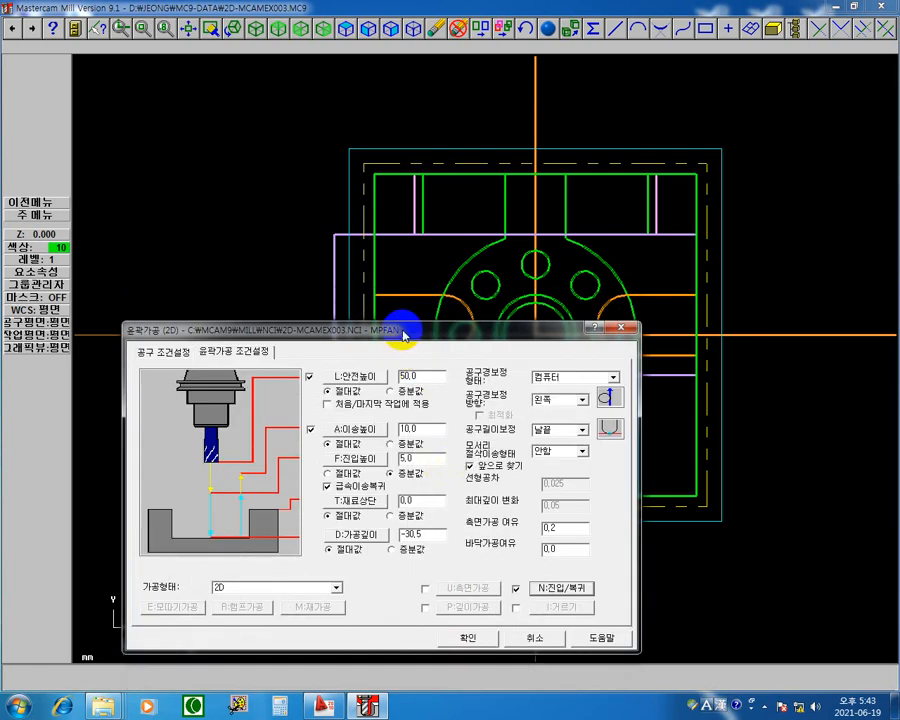
pyautogui.moveTo(403, 334); pyautogui.dragTo(409, 616)
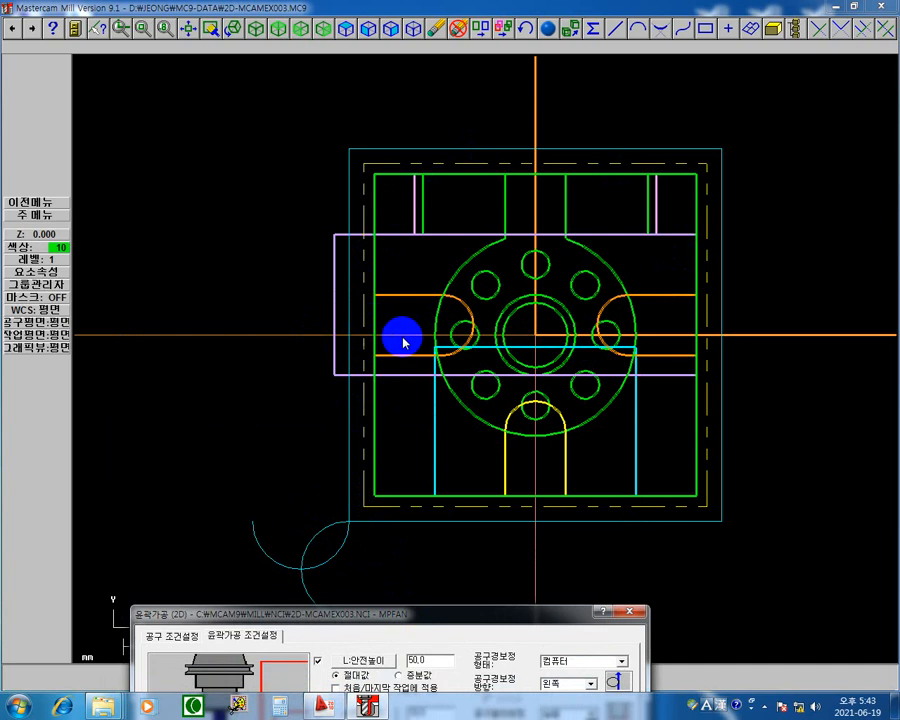
pyautogui.moveTo(505, 625)
pyautogui.mouseDown()
pyautogui.moveTo(673, 153)
pyautogui.moveTo(652, 172)
pyautogui.mouseUp()
pyautogui.click(707, 418)
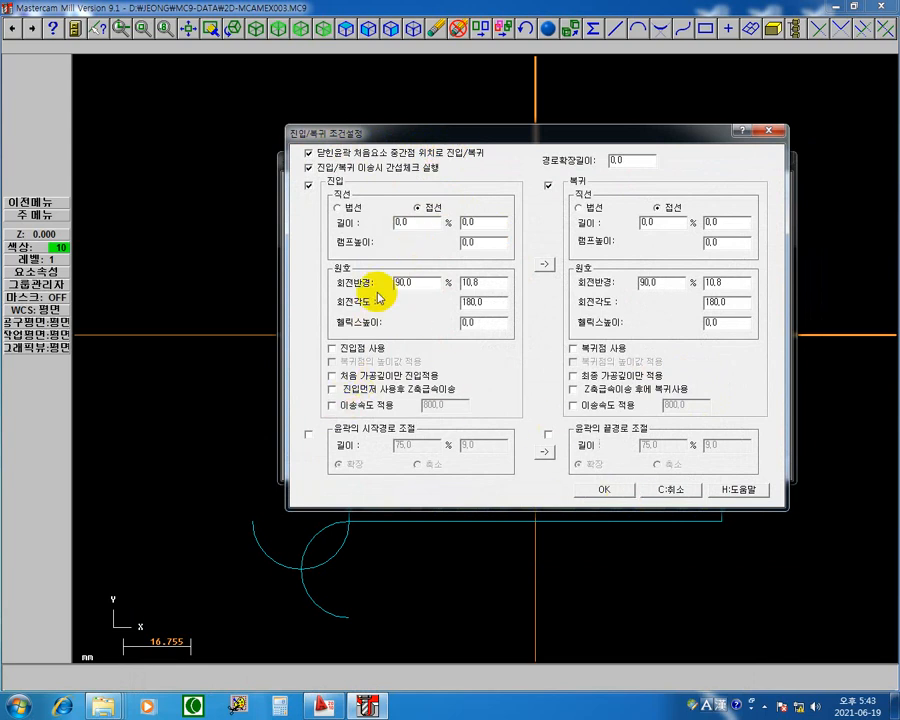
pyautogui.click(622, 489)
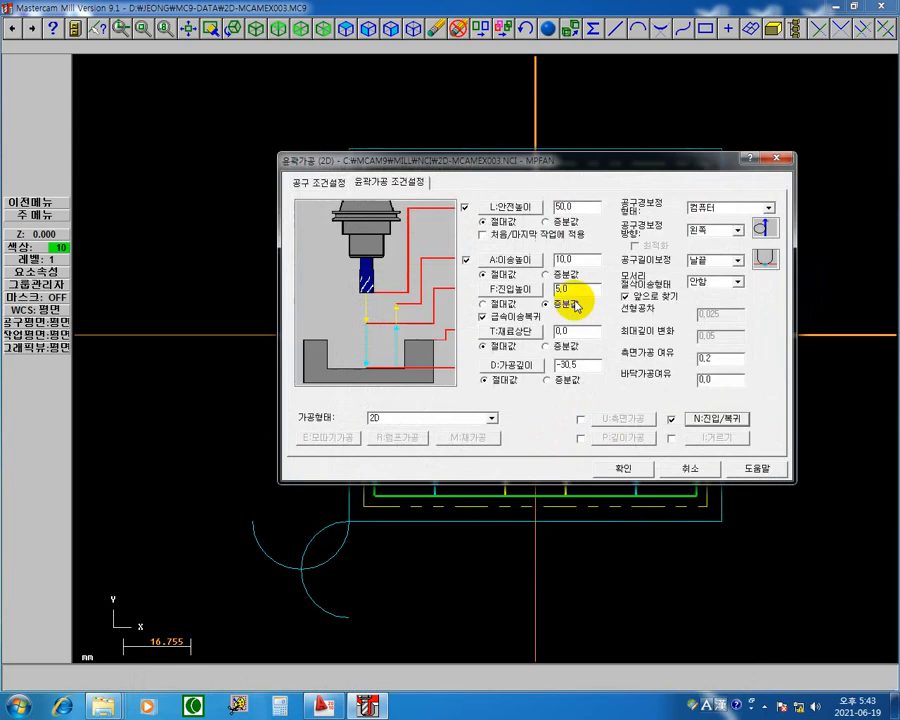
pyautogui.moveTo(548, 157)
pyautogui.mouseDown()
pyautogui.moveTo(394, 470)
pyautogui.moveTo(447, 551)
pyautogui.mouseUp()
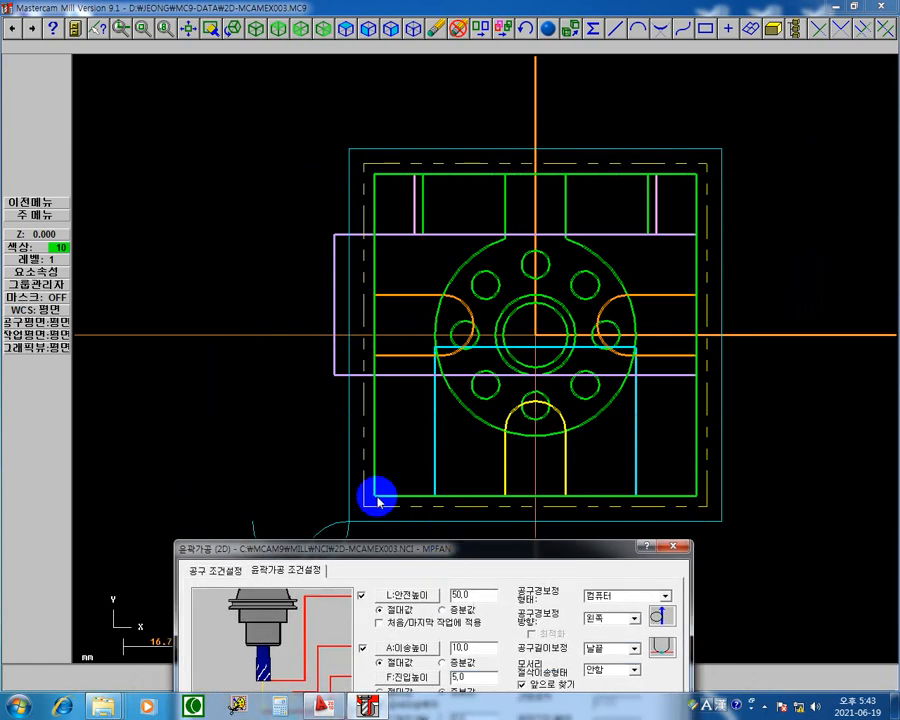
pyautogui.click(375, 437)
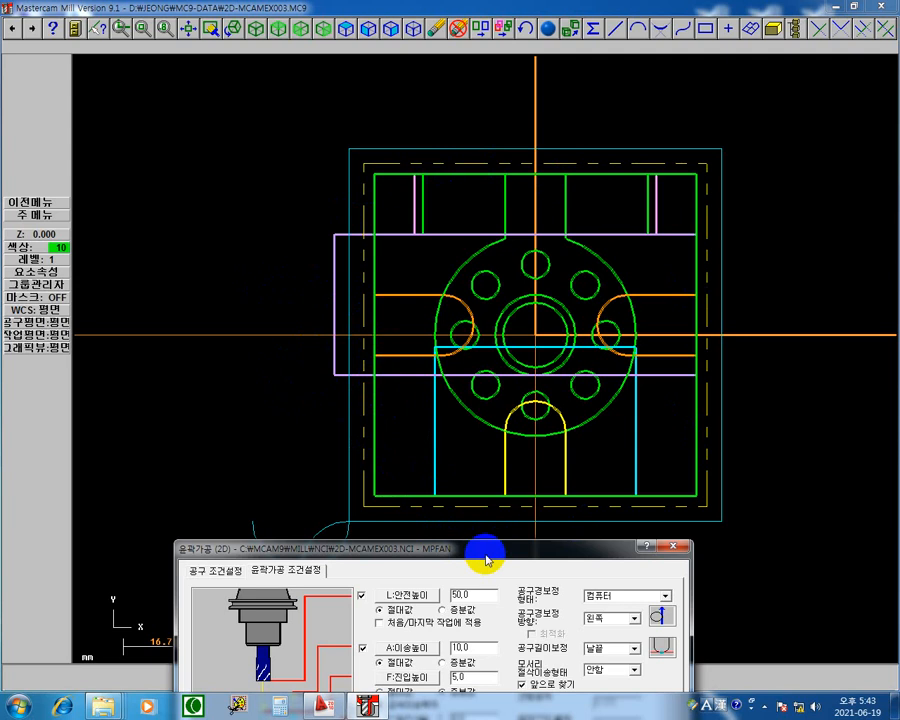
pyautogui.moveTo(487, 560); pyautogui.dragTo(500, 163)
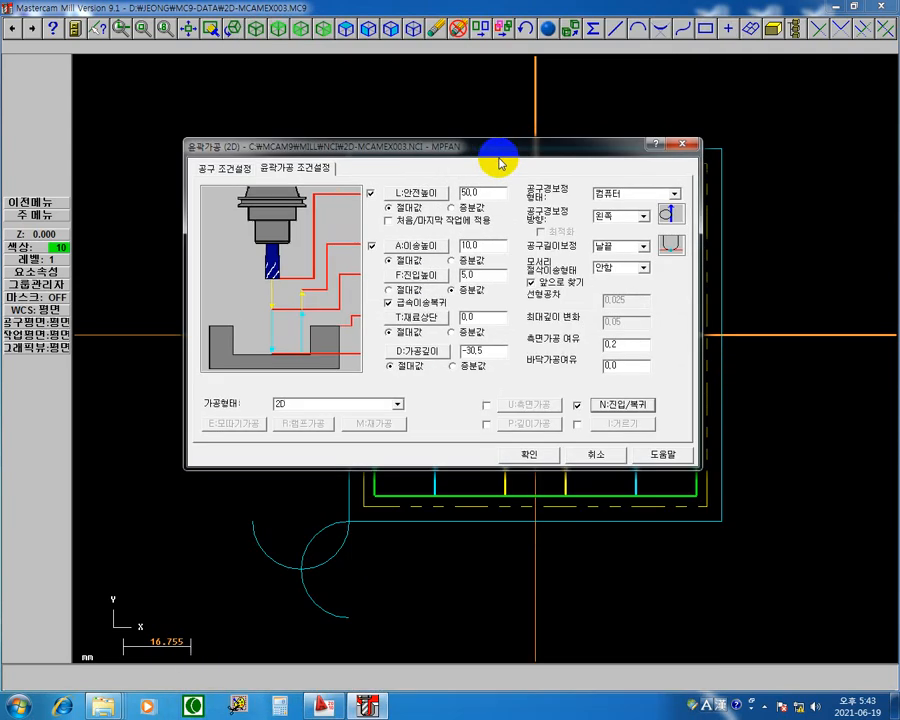
# Step: Accept the contour parameters with midpoint entry, regenerate the 2D contour toolpath and open its backplot
pyautogui.click(530, 456)
pyautogui.click(404, 208)
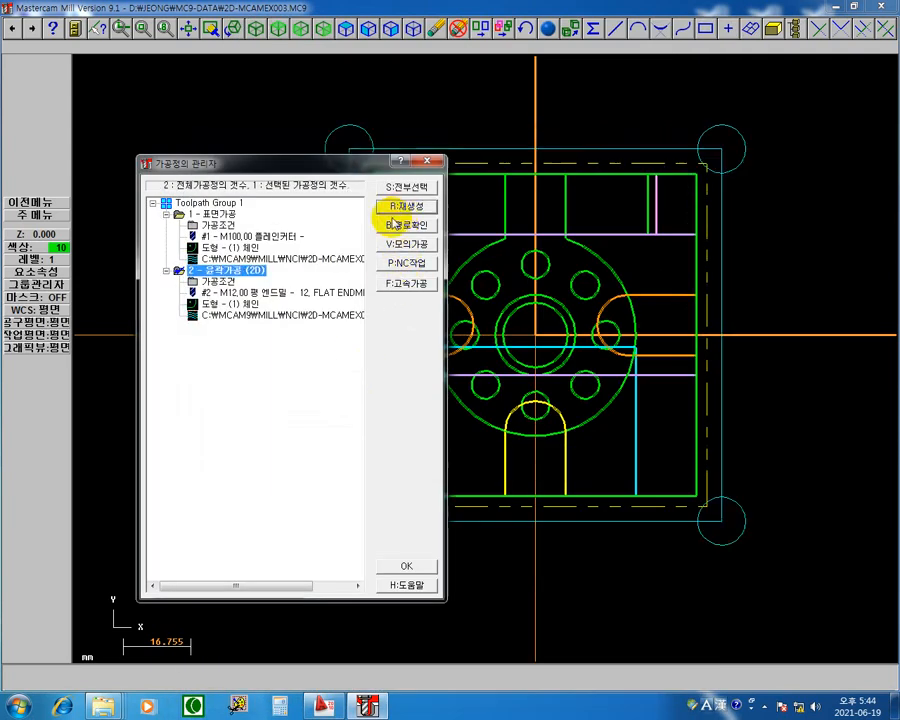
pyautogui.click(238, 318)
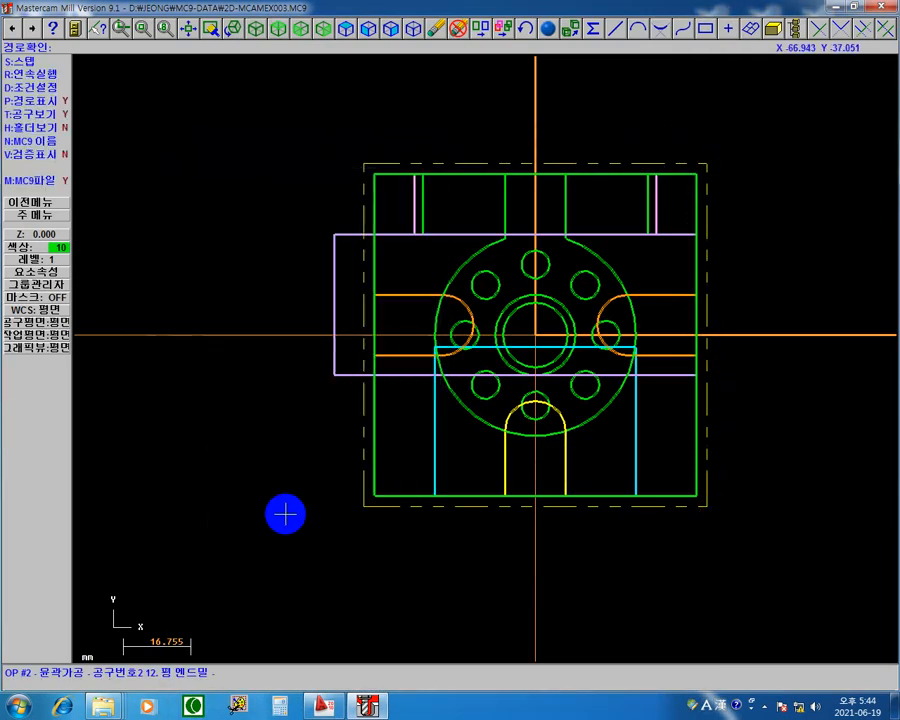
# Step: Step the backplot through the 180-degree lead-in arc and up the contour's left side
pyautogui.press('s')
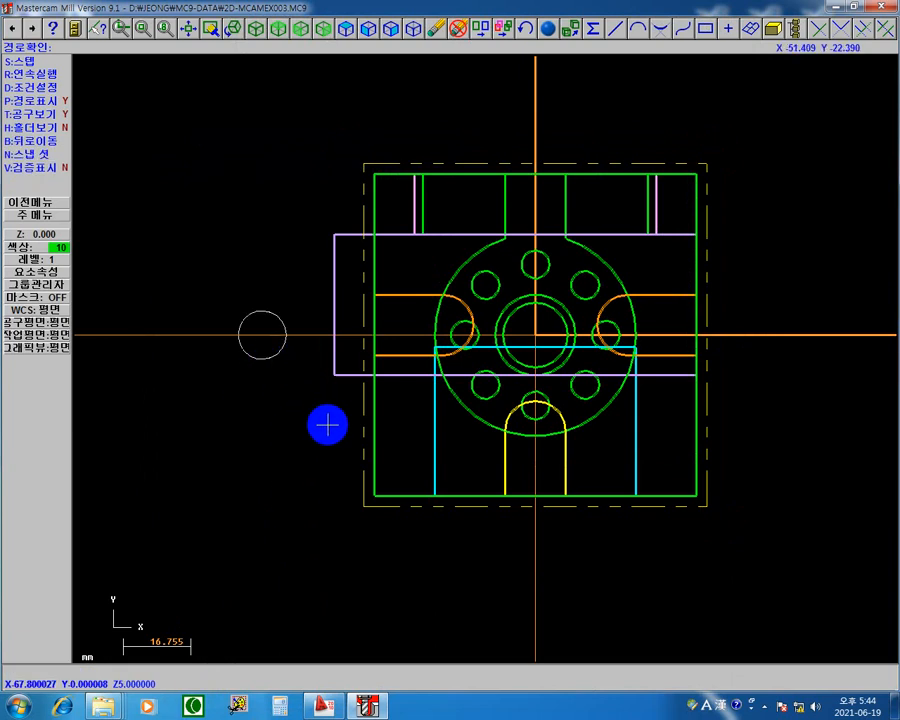
pyautogui.press('s')
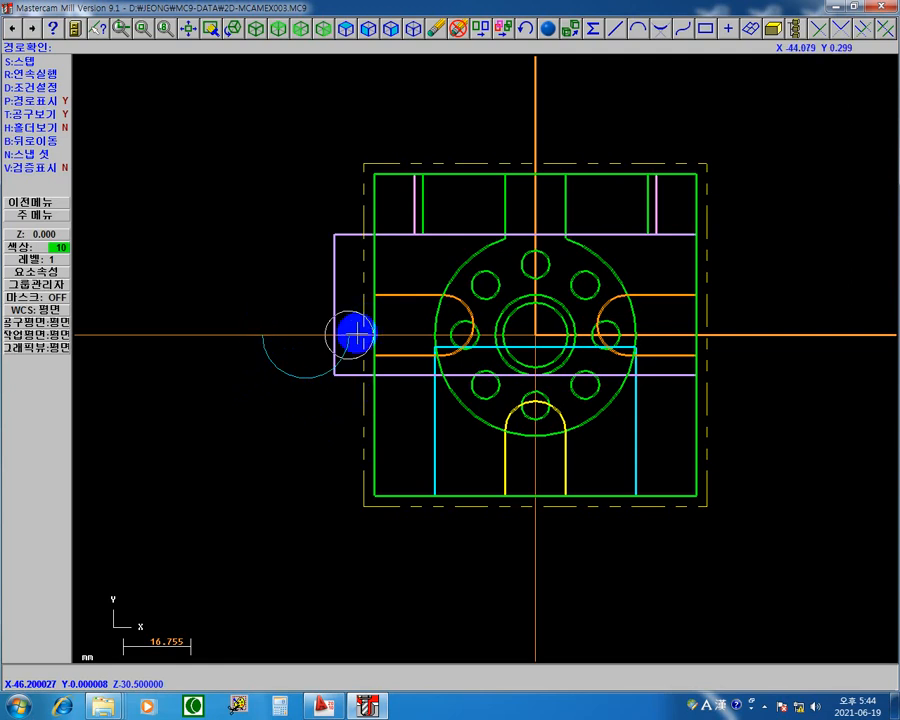
pyautogui.press('s')
pyautogui.press('s')
pyautogui.press('s')
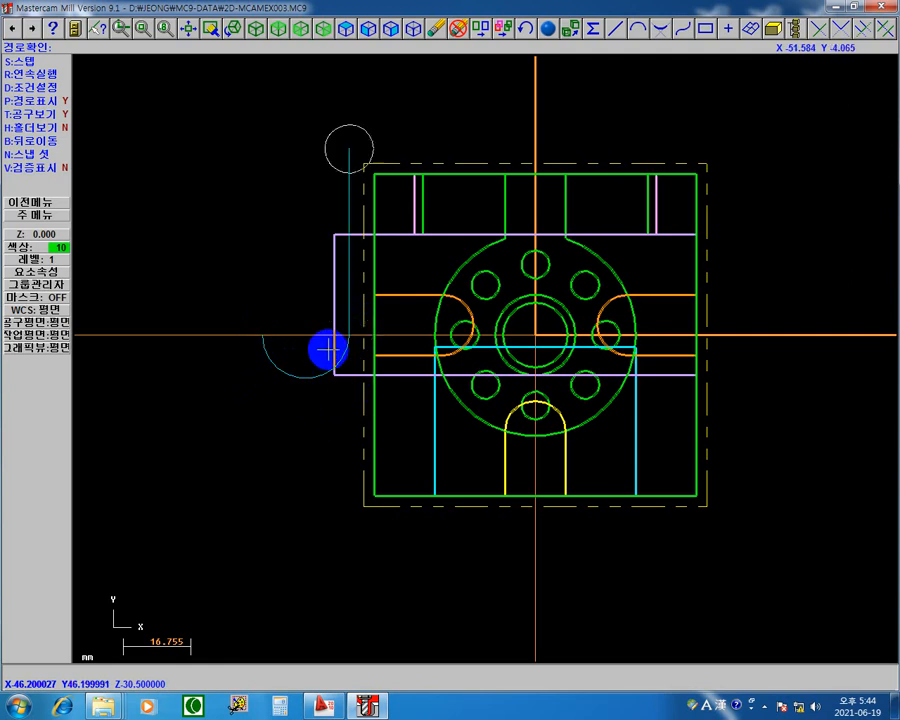
# Step: Step through the remaining contour sides and the lead-out arc to the end, then return to the operations manager
pyautogui.press('s')
pyautogui.press('s')
pyautogui.press('s')
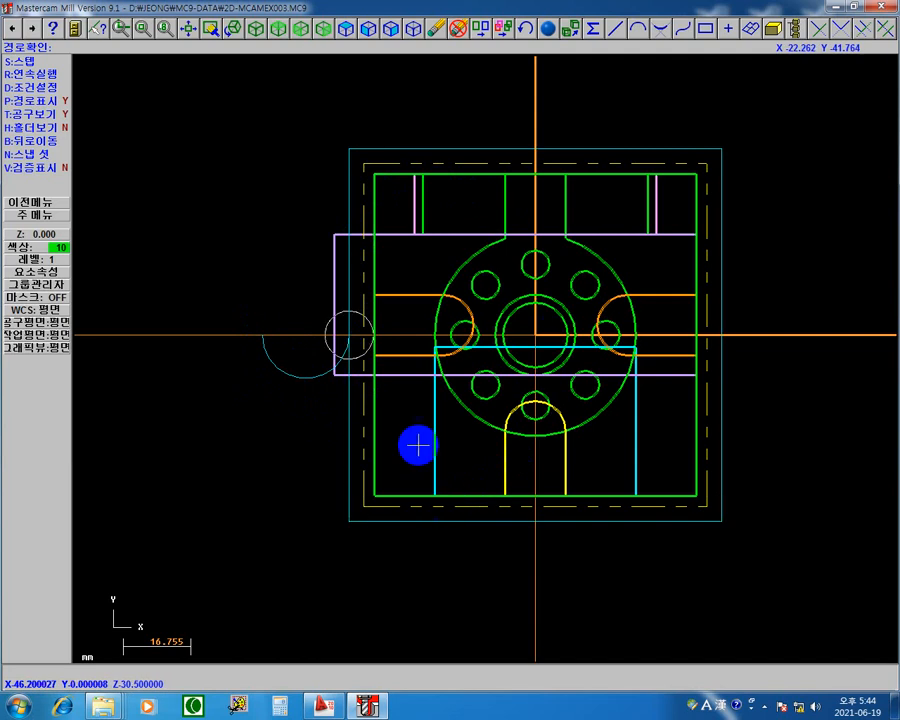
pyautogui.press('s')
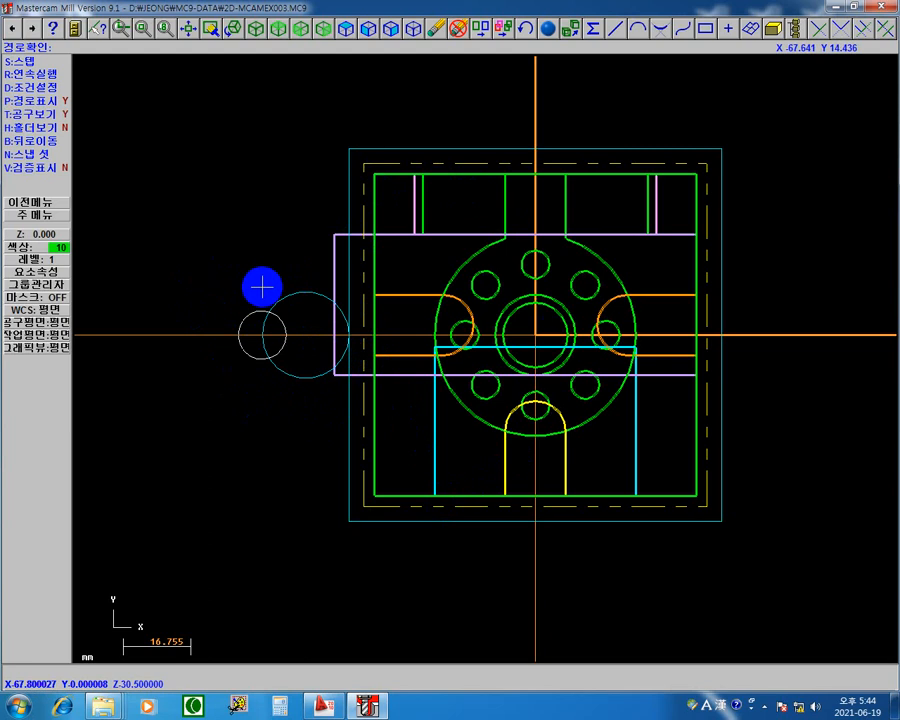
pyautogui.press('s')
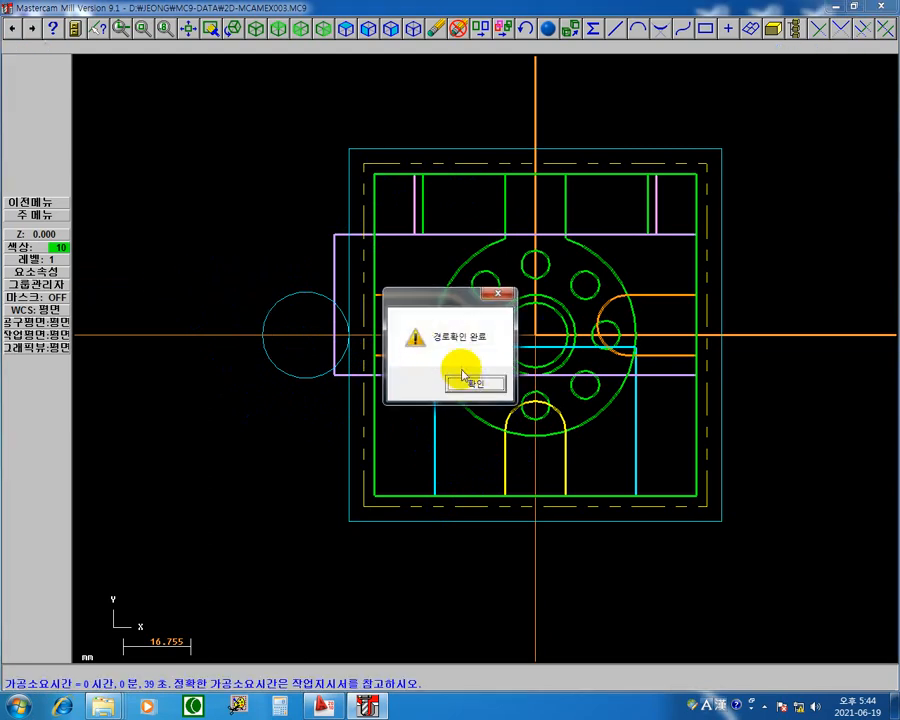
pyautogui.click(466, 380)
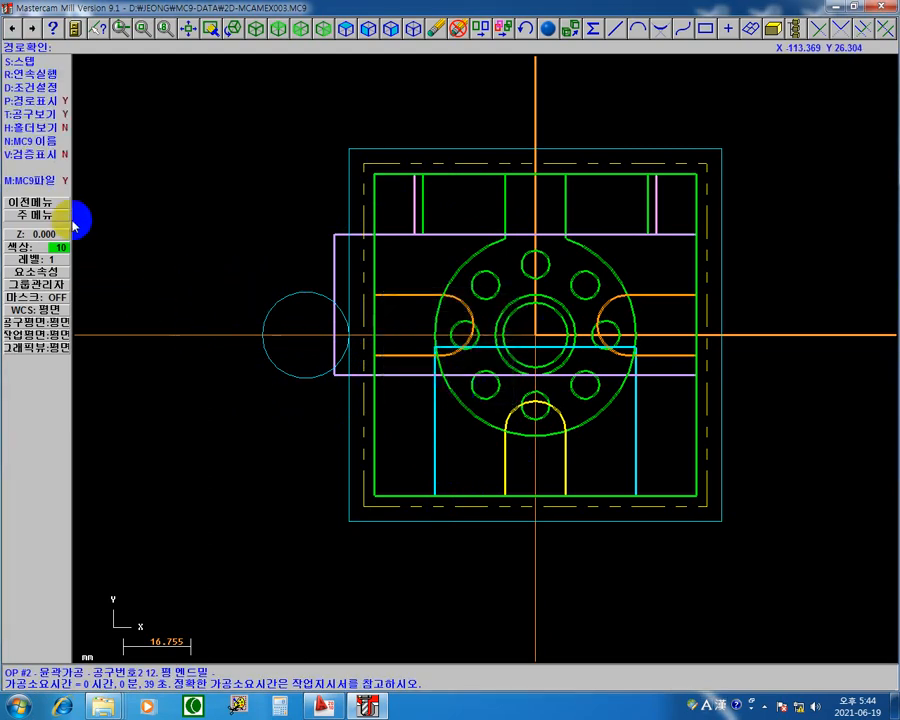
pyautogui.click(40, 202)
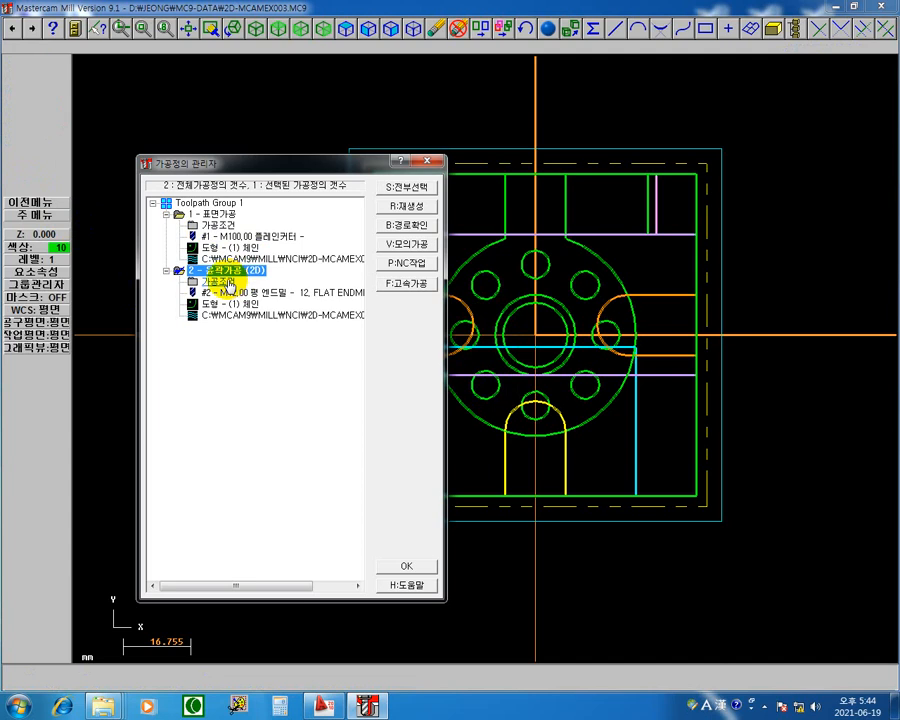
# Step: Set the contour's lead-in arc to 100% radius and a 90-degree sweep, and copy these settings to the lead-out
pyautogui.click(212, 282)
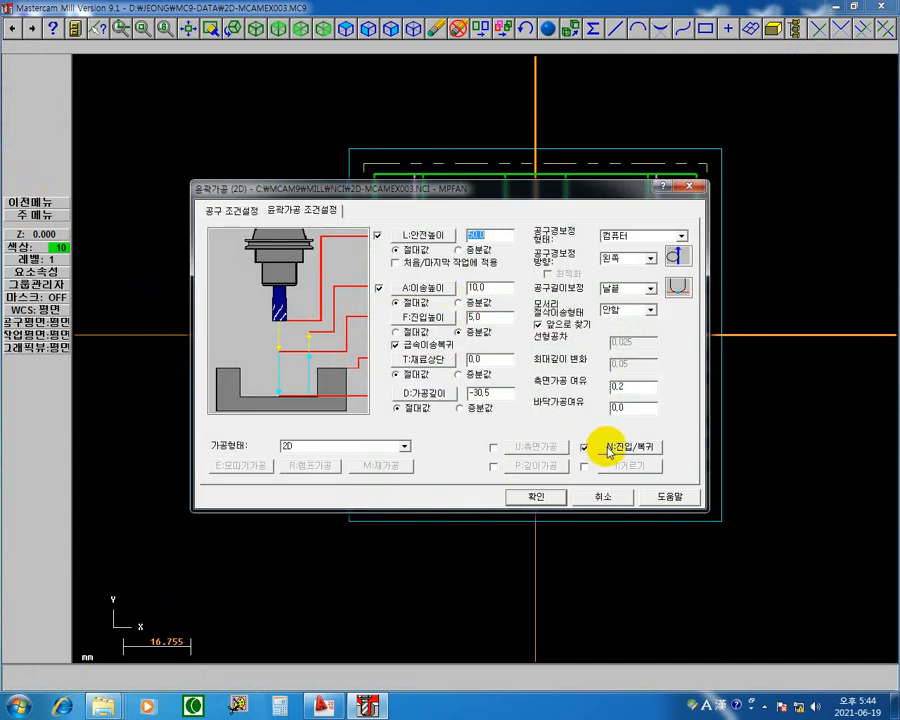
pyautogui.click(608, 446)
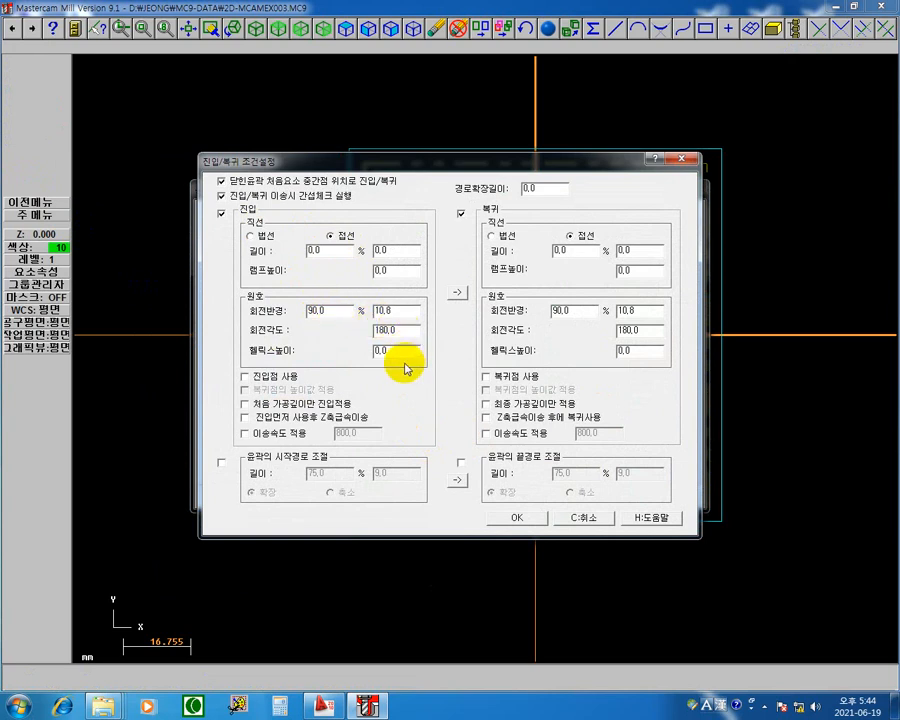
pyautogui.doubleClick(352, 309)
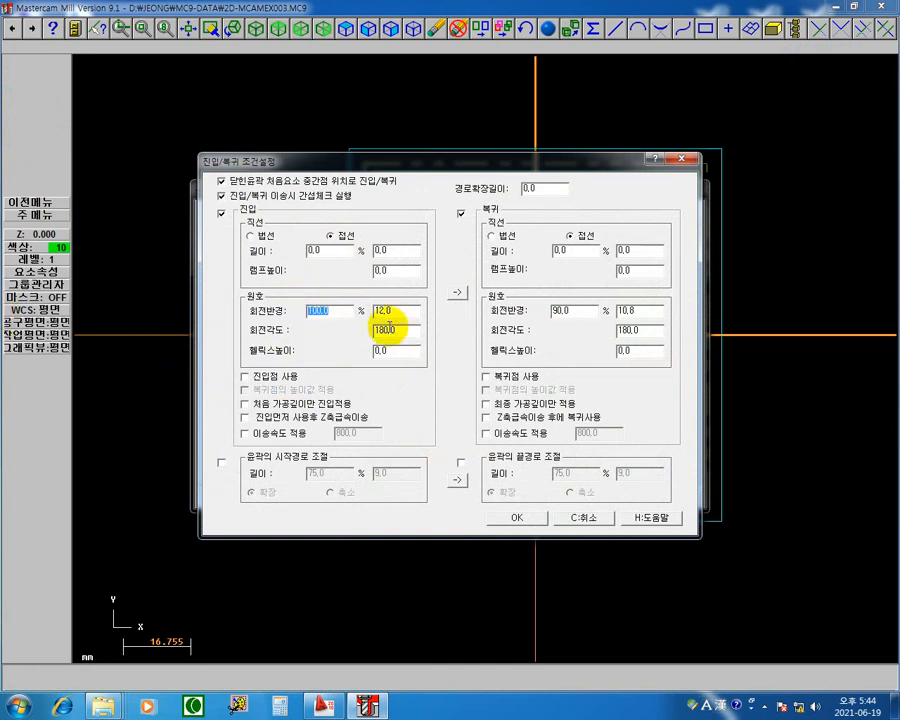
pyautogui.doubleClick(397, 333)
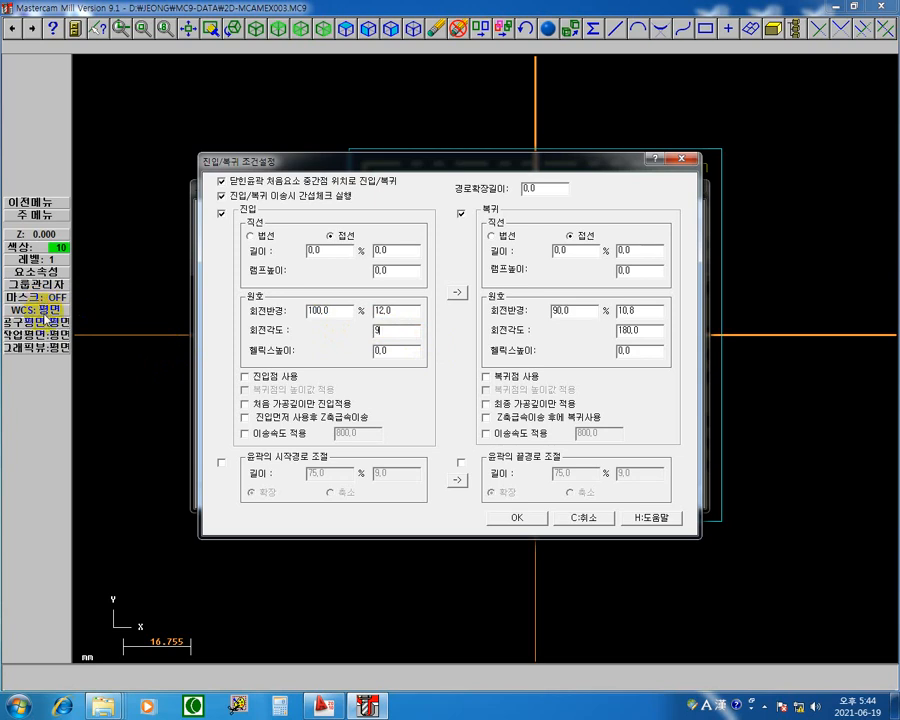
pyautogui.click(457, 292)
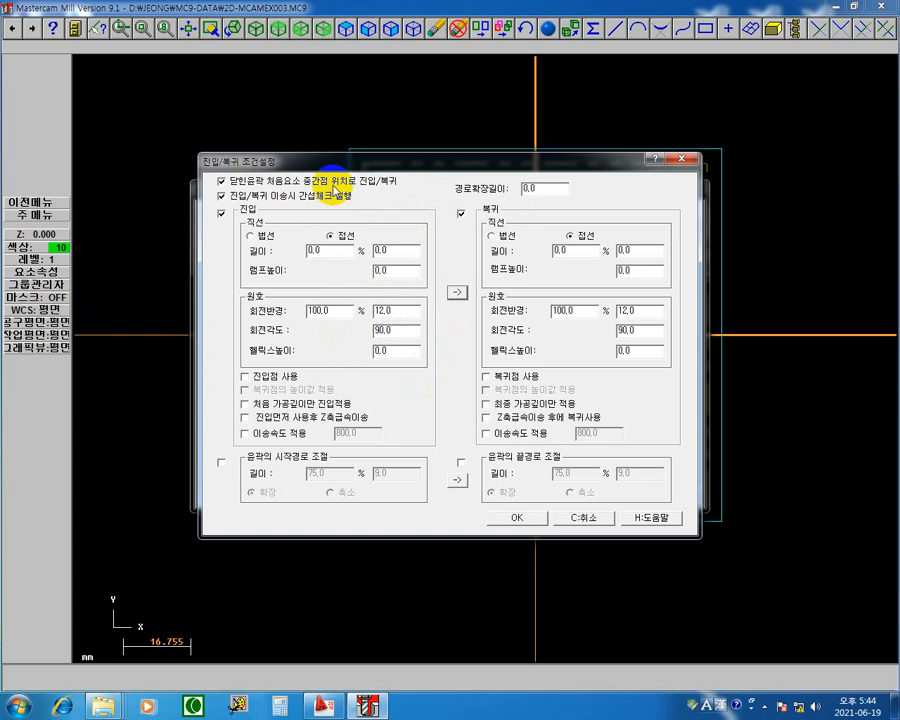
# Step: Set the overlap length to 5 mm and accept the lead in/out settings
pyautogui.moveTo(412, 160); pyautogui.dragTo(415, 383)
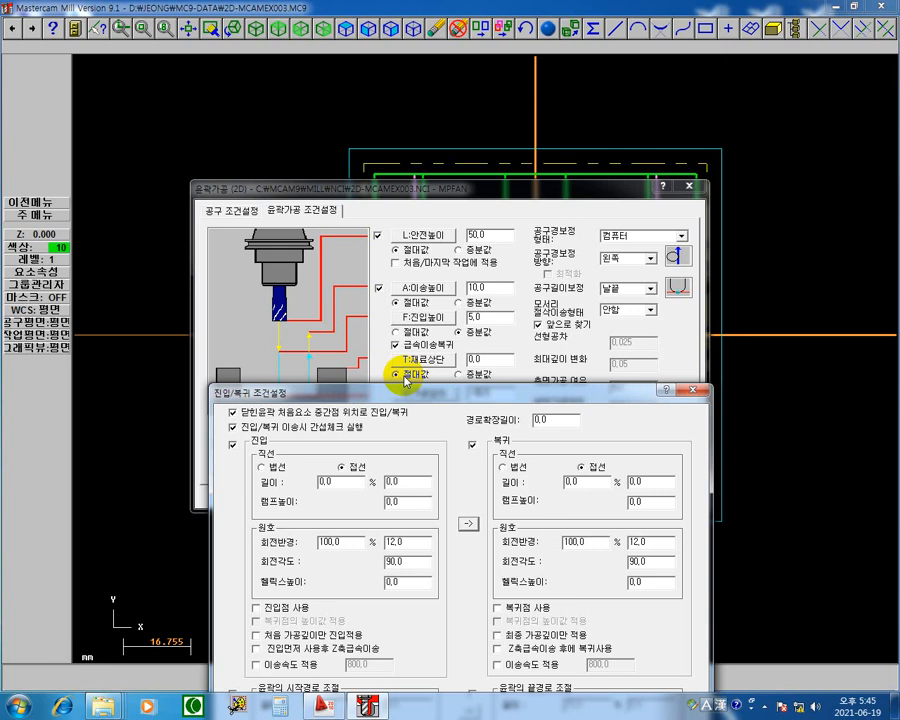
pyautogui.doubleClick(567, 419)
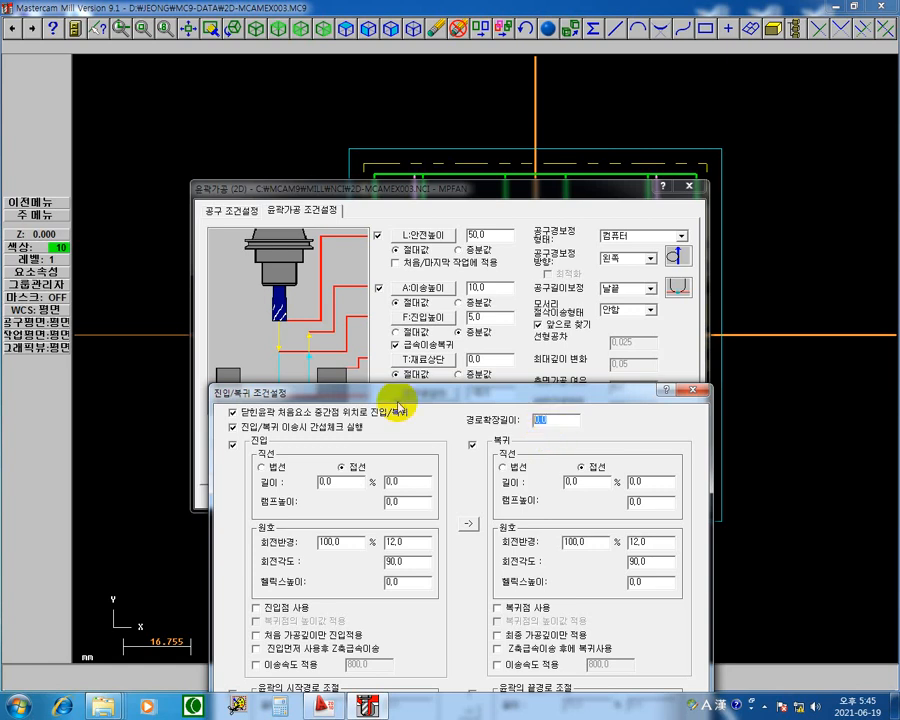
pyautogui.write('5')
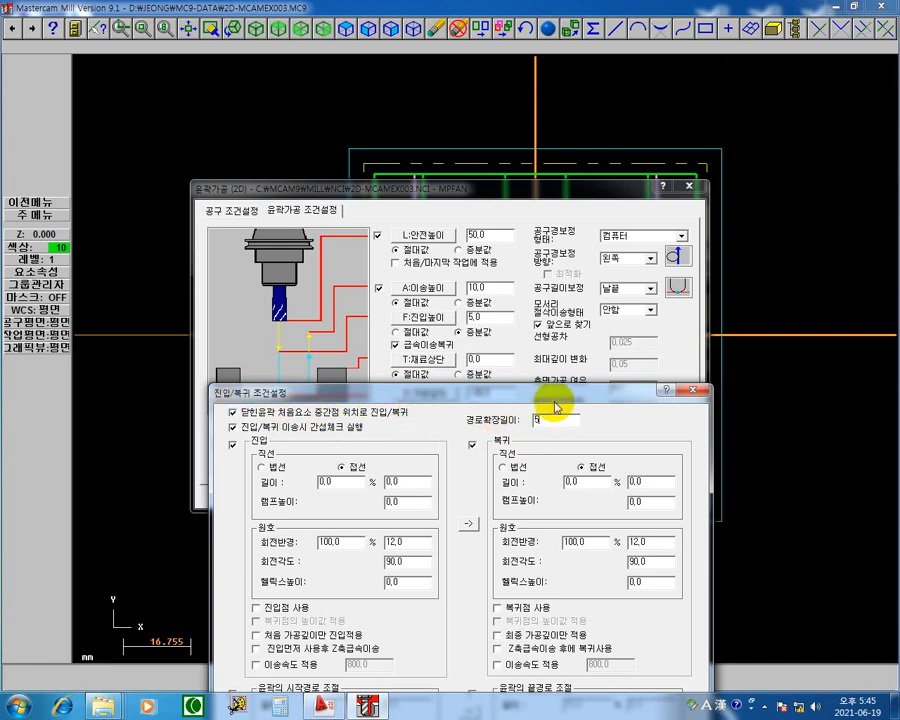
pyautogui.moveTo(555, 398); pyautogui.dragTo(580, 192)
pyautogui.click(570, 540)
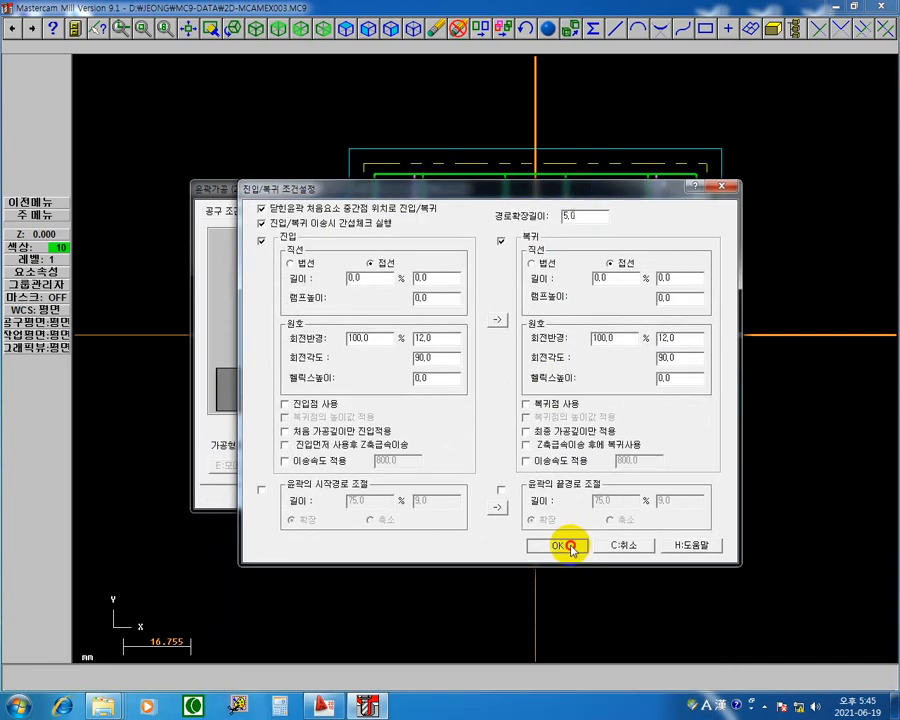
# Step: Accept the contour parameters with the new overlap, regenerate the toolpath and open its backplot
pyautogui.click(563, 500)
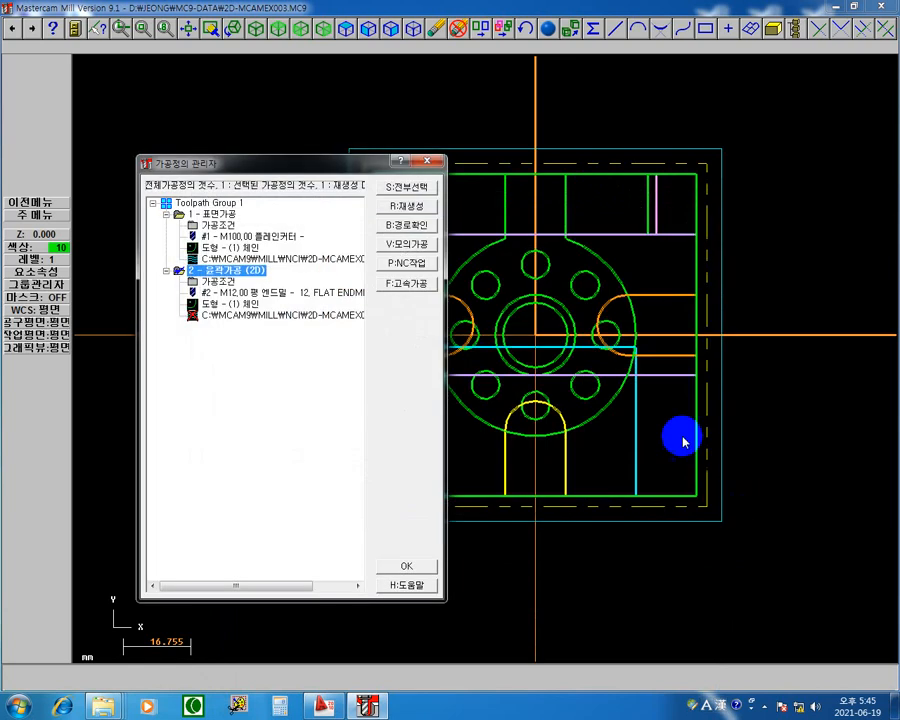
pyautogui.click(425, 205)
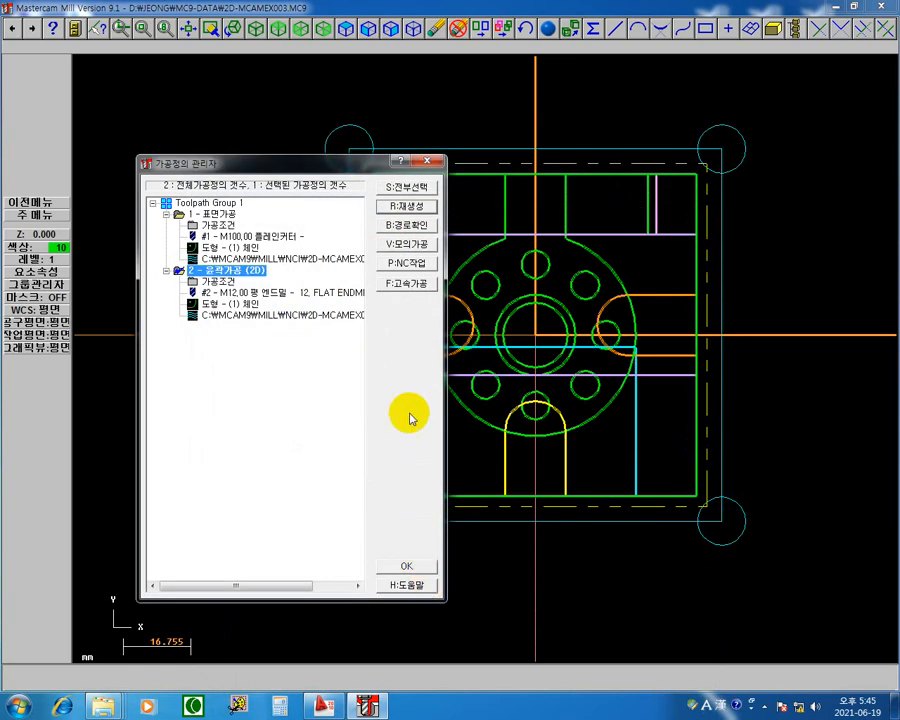
pyautogui.press('b')
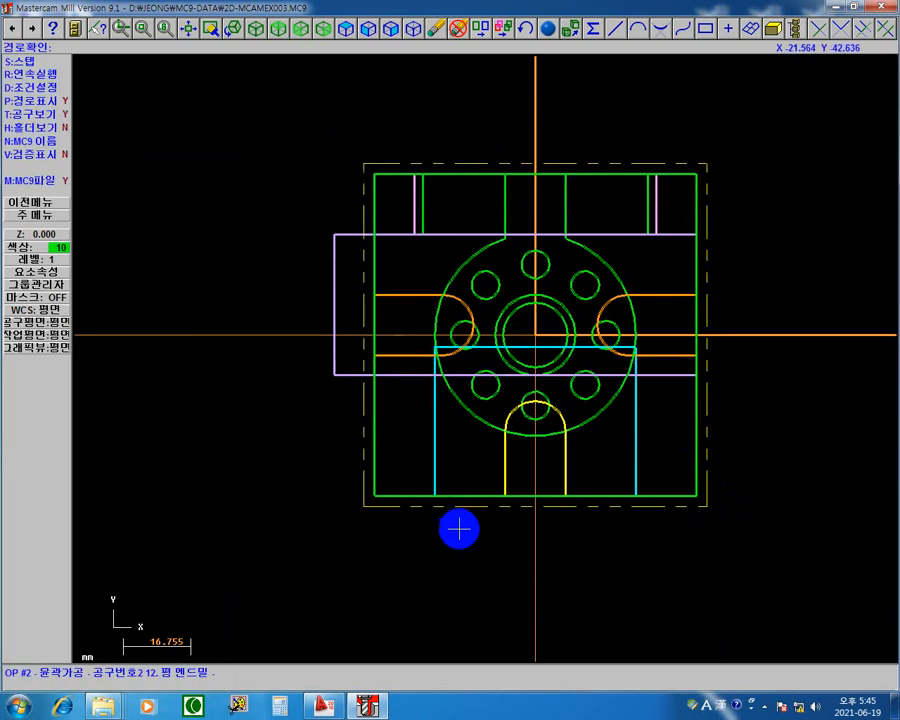
# Step: Step through the contour backplot from the lead-in arc around all sides to the overlap and the lead-out arc
pyautogui.press('s')
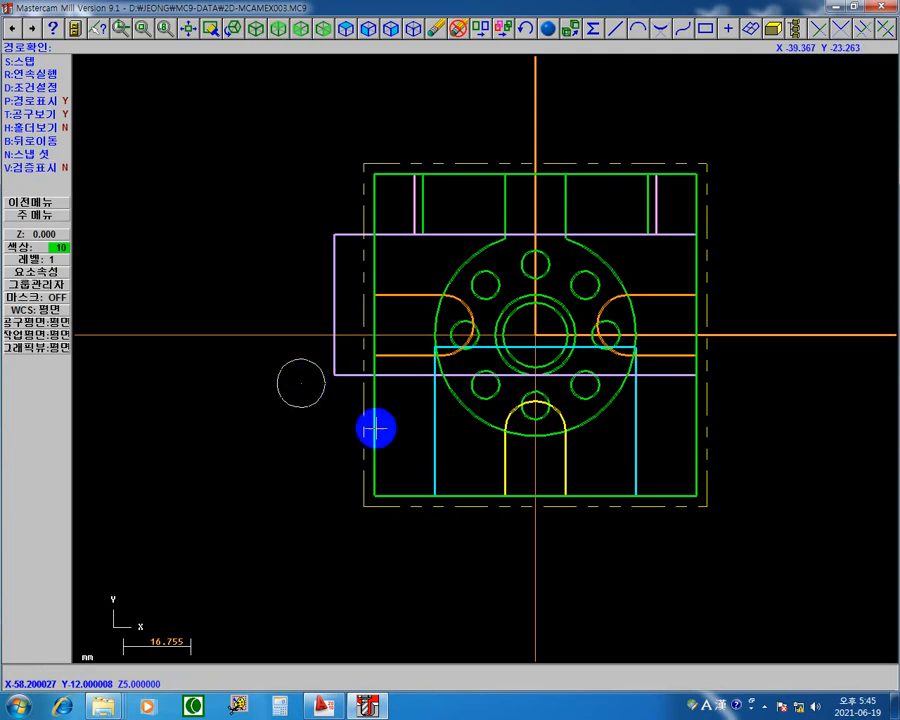
pyautogui.press('s')
pyautogui.press('s')
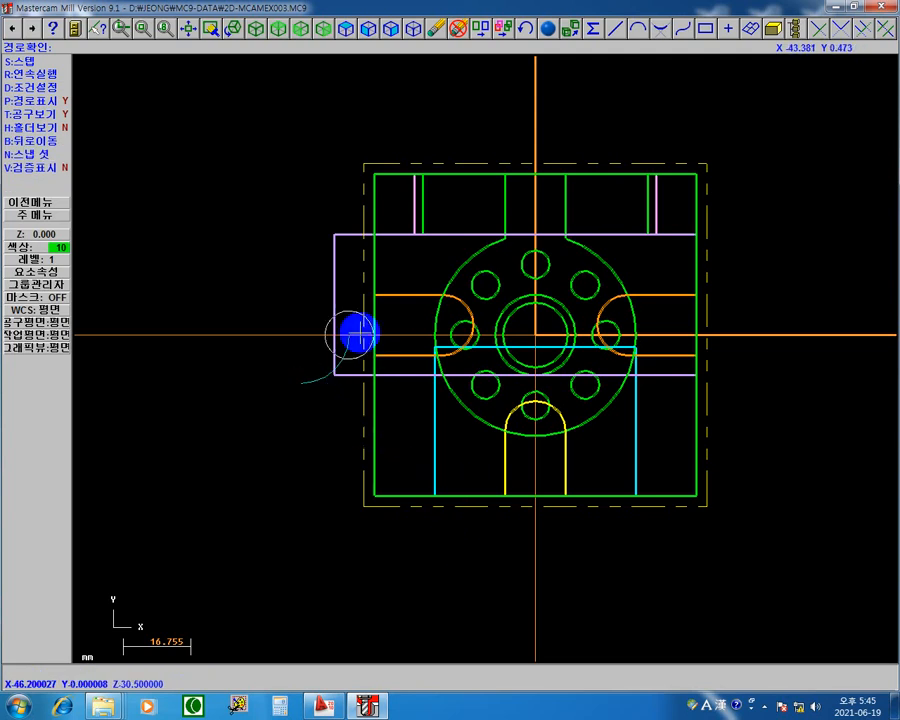
pyautogui.press('s')
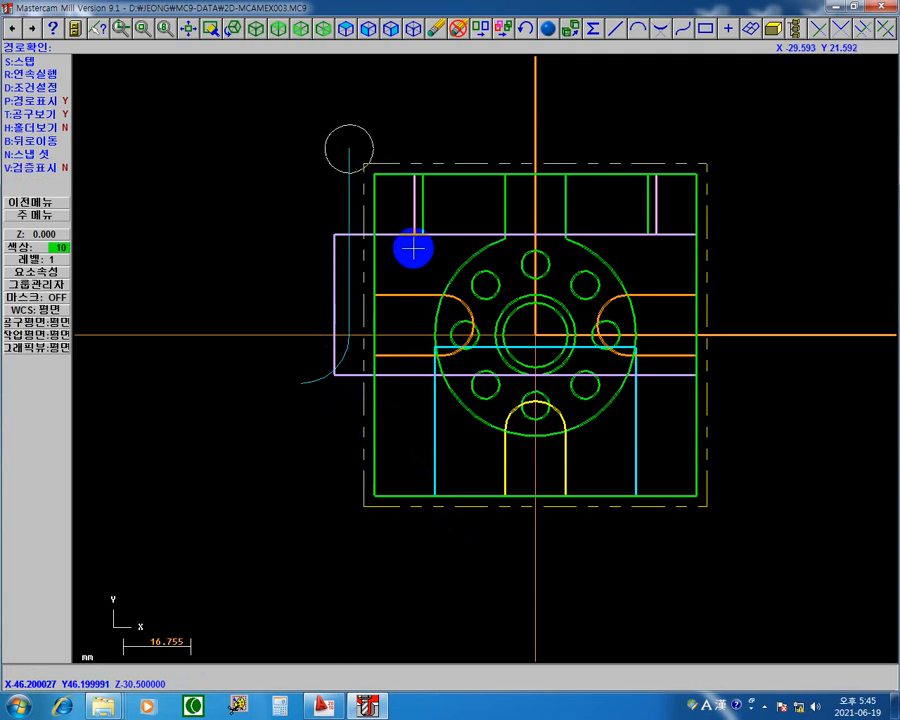
pyautogui.press('s')
pyautogui.press('s')
pyautogui.press('s')
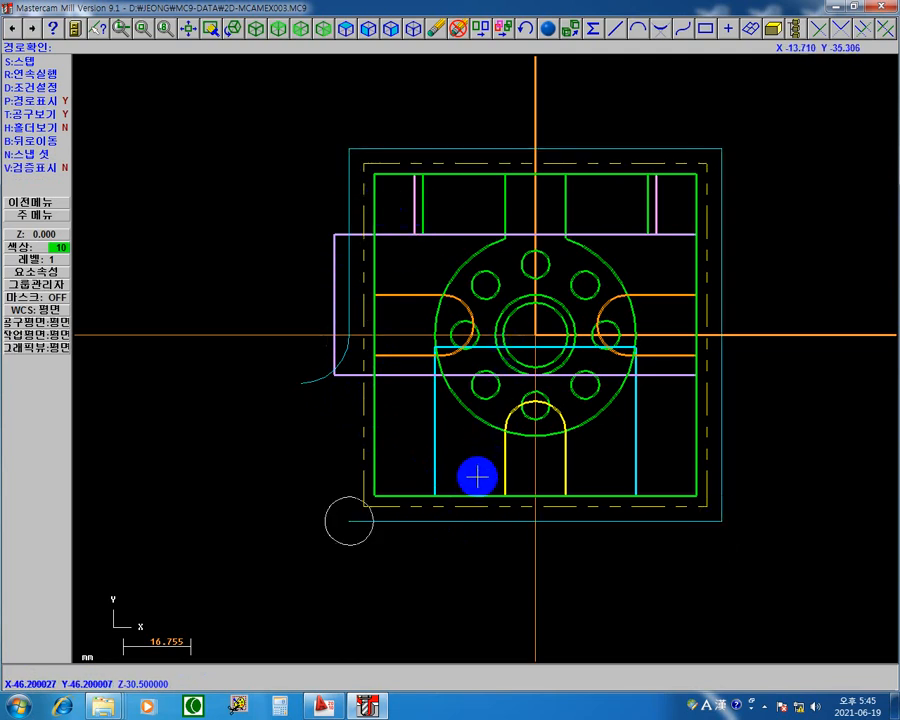
pyautogui.press('s')
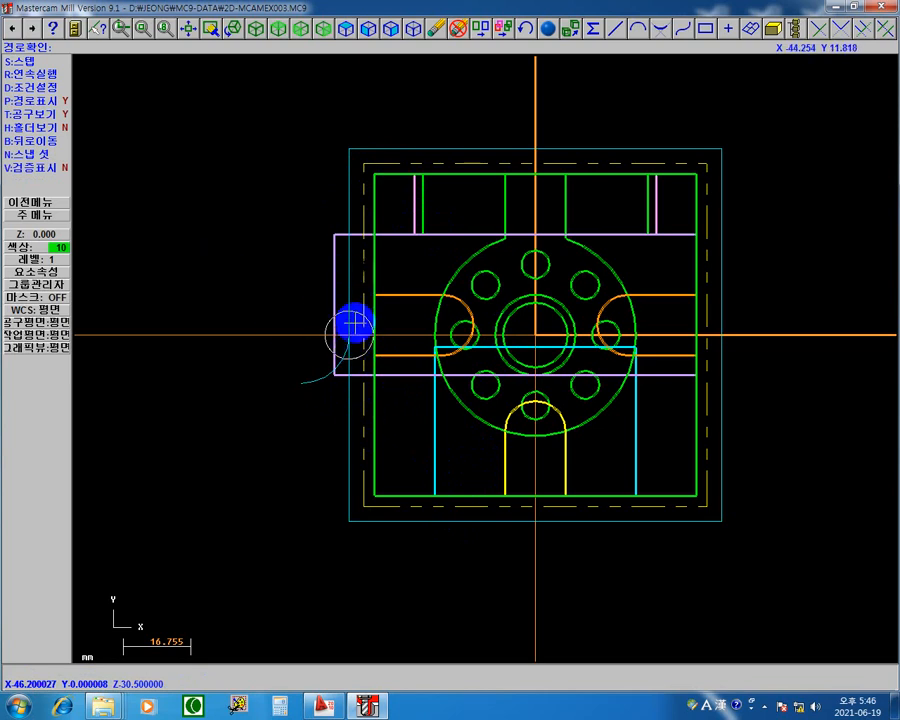
pyautogui.press('s')
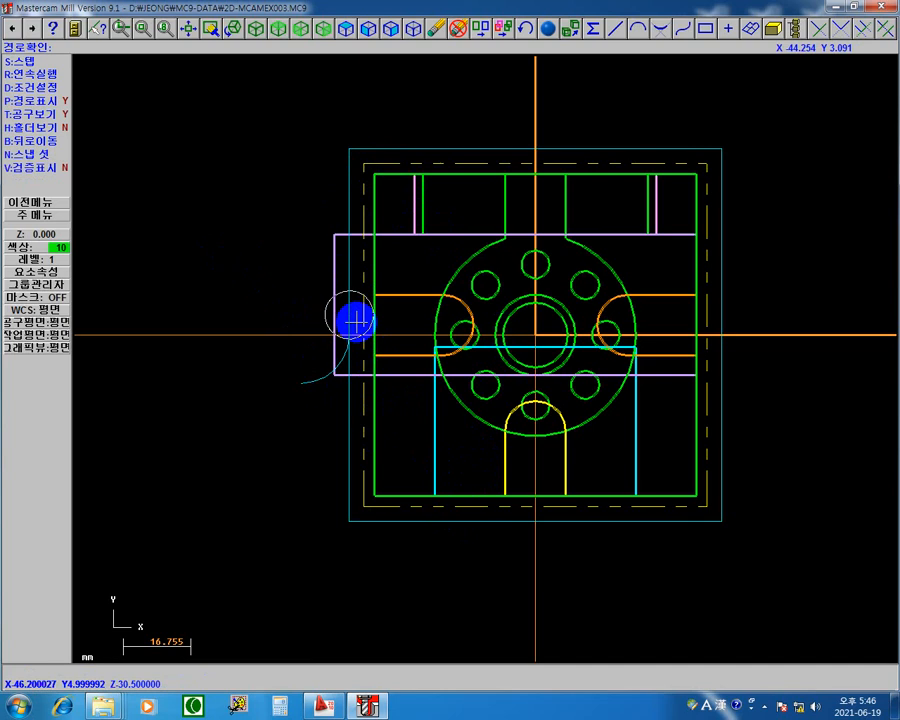
pyautogui.press('s')
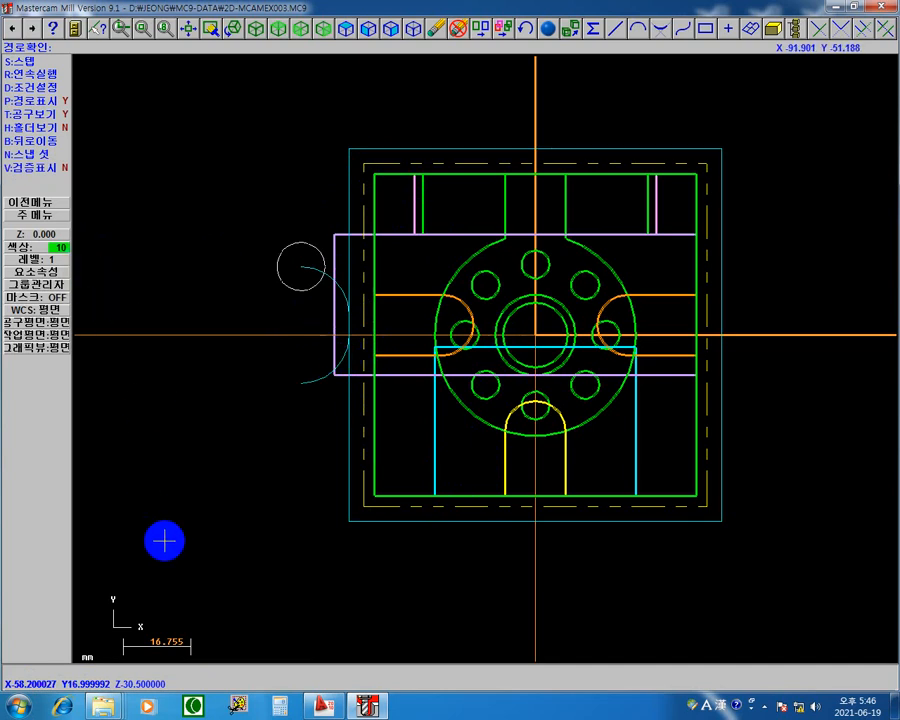
# Step: Mark the overlap's start and end points with the screen pen, label the gap 경로확장길이, and close the annotation
pyautogui.press('F9')
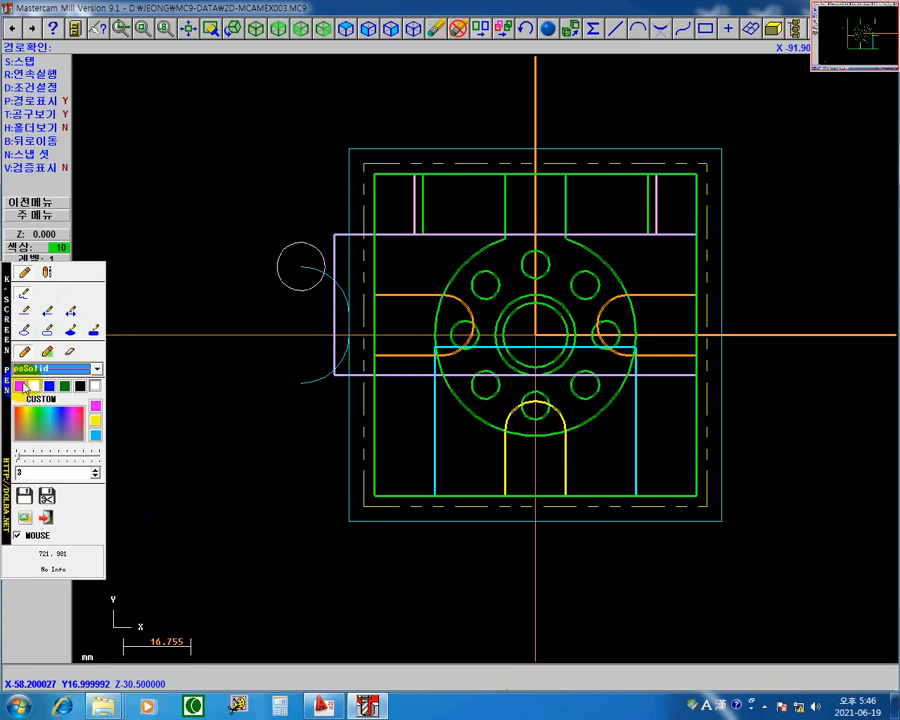
pyautogui.click(349, 338)
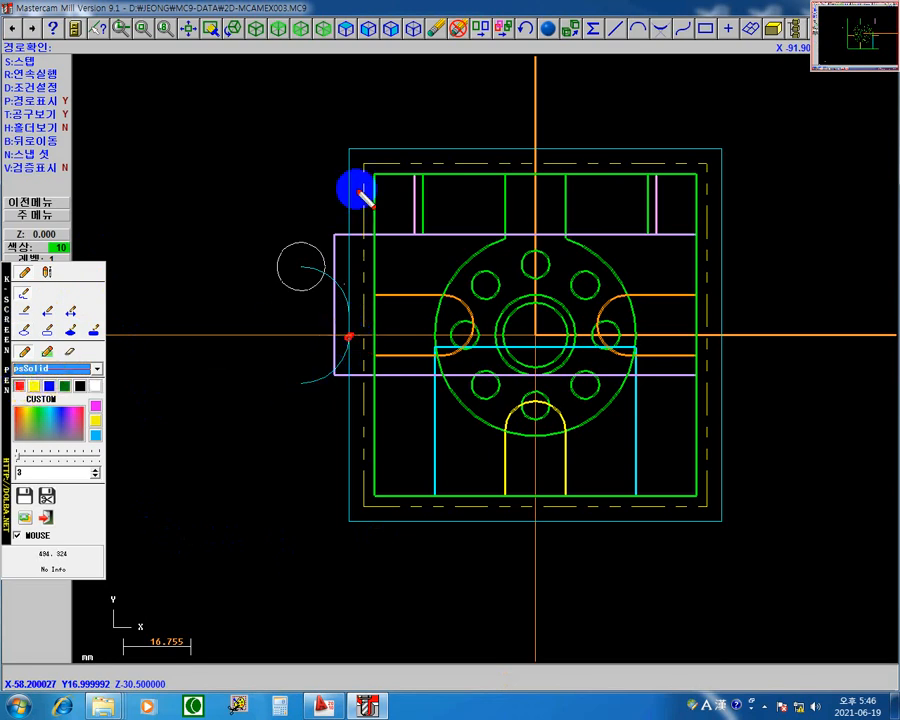
pyautogui.click(349, 315)
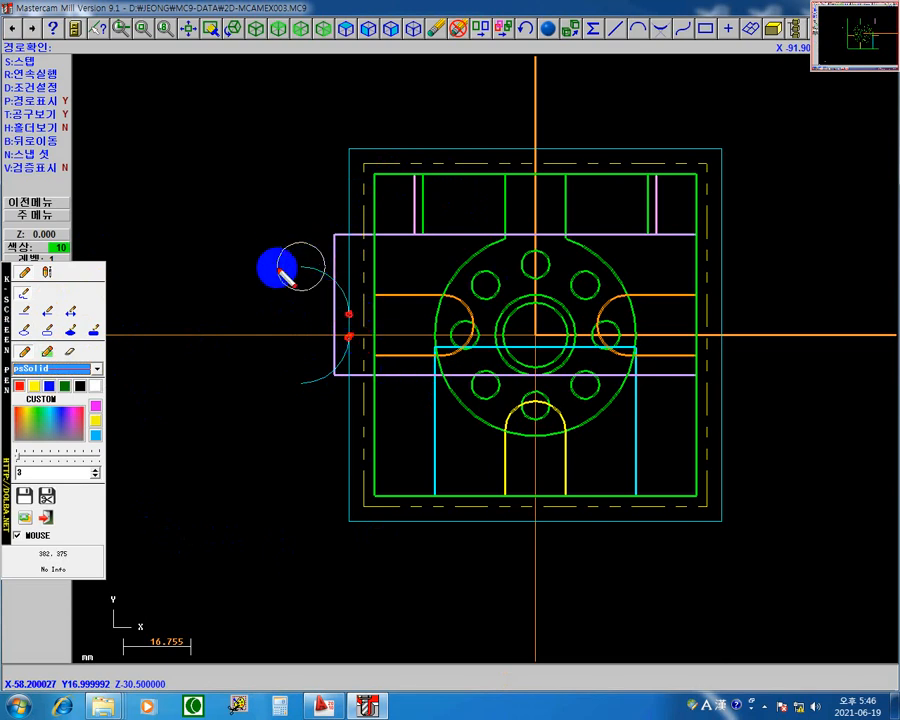
pyautogui.moveTo(351, 321)
pyautogui.mouseDown()
pyautogui.moveTo(414, 331)
pyautogui.moveTo(428, 322)
pyautogui.moveTo(430, 331)
pyautogui.moveTo(418, 312)
pyautogui.moveTo(424, 322)
pyautogui.moveTo(450, 302)
pyautogui.moveTo(466, 307)
pyautogui.moveTo(473, 294)
pyautogui.mouseUp()
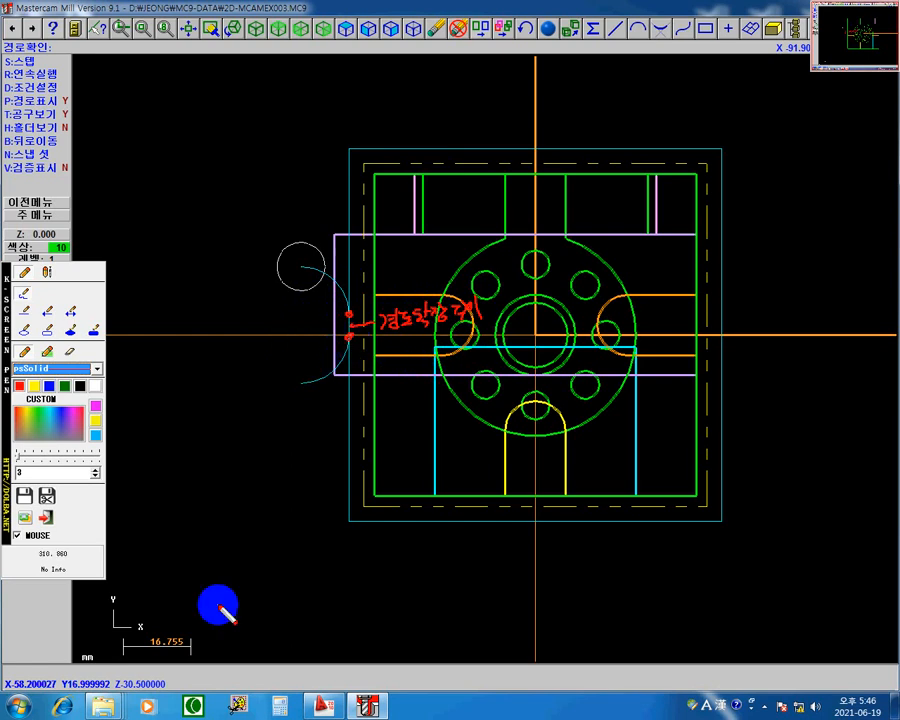
pyautogui.press('Escape')
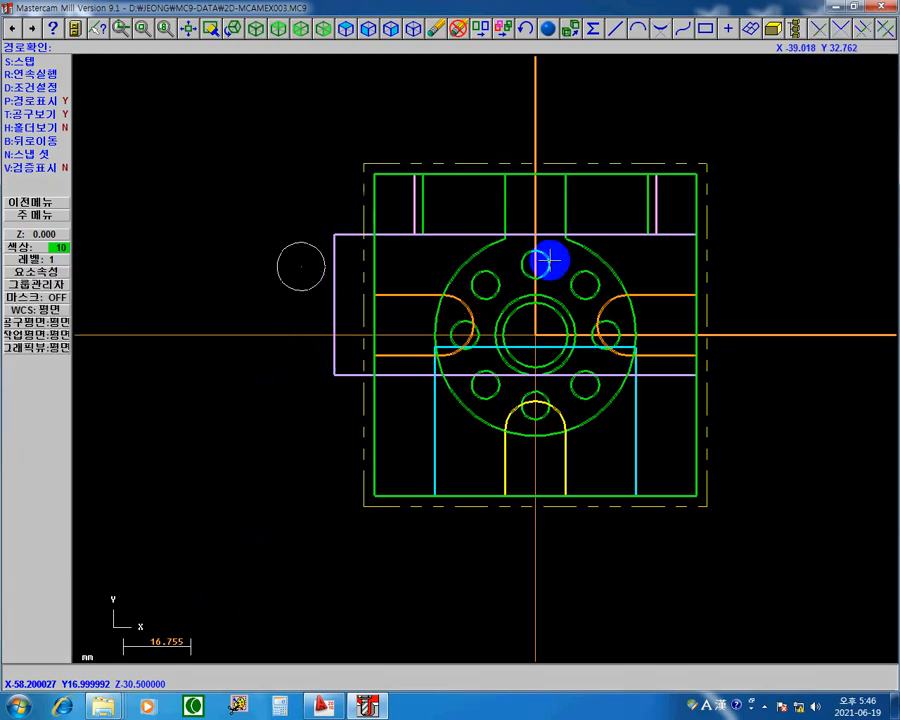
# Step: Finish the backplot and return to the operations manager
pyautogui.press('s')
pyautogui.press('Return')
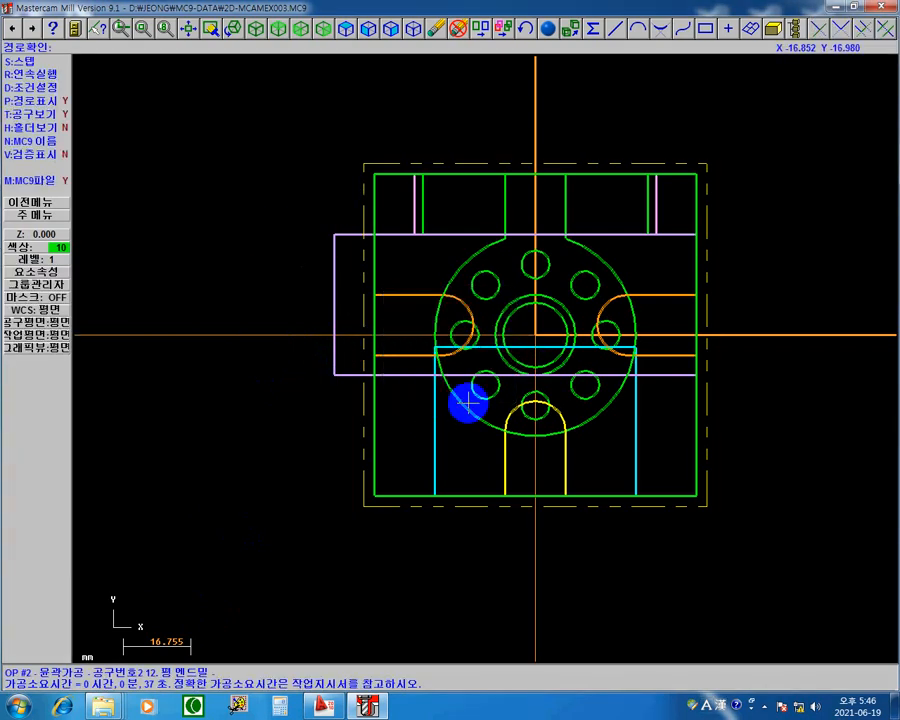
pyautogui.press('Escape')
# Step: Set the overlap length to 0 in the 2D contour's lead in/out settings
pyautogui.click(200, 284)
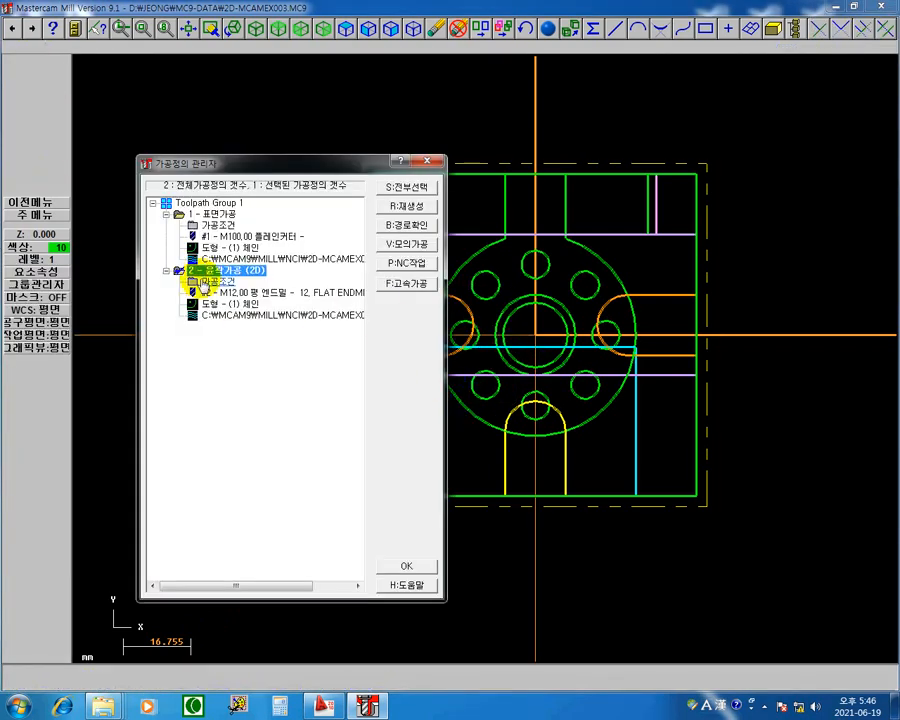
pyautogui.click(211, 286)
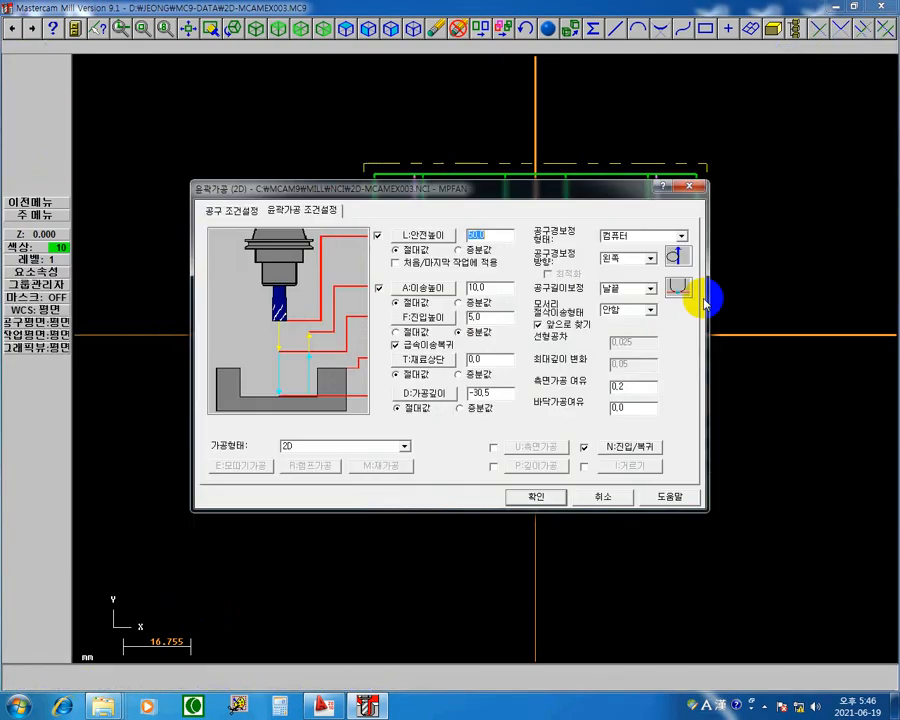
pyautogui.click(628, 447)
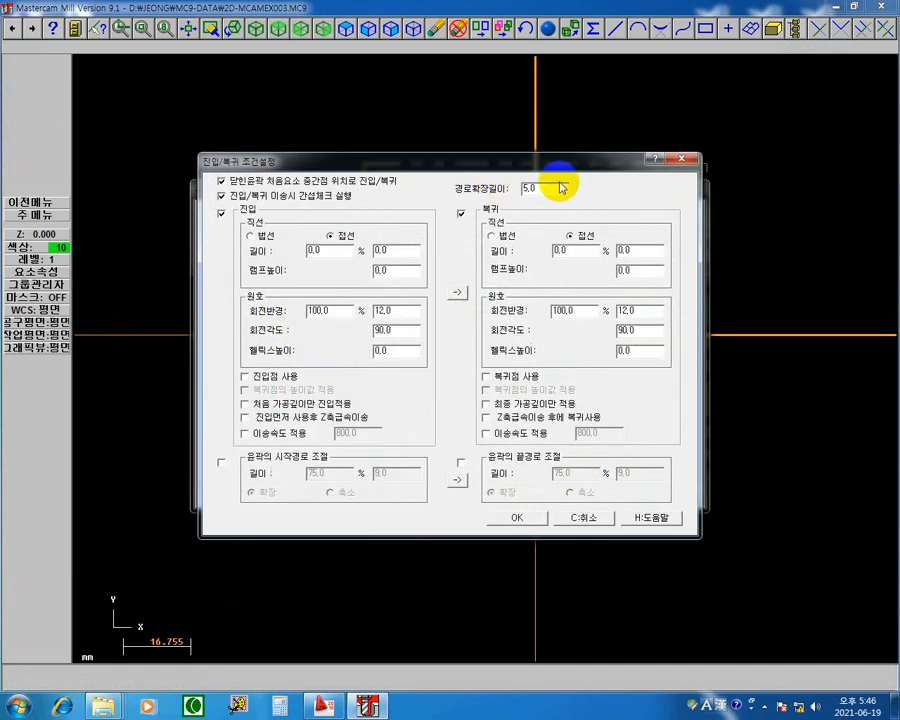
pyautogui.doubleClick(552, 190)
pyautogui.write('0')
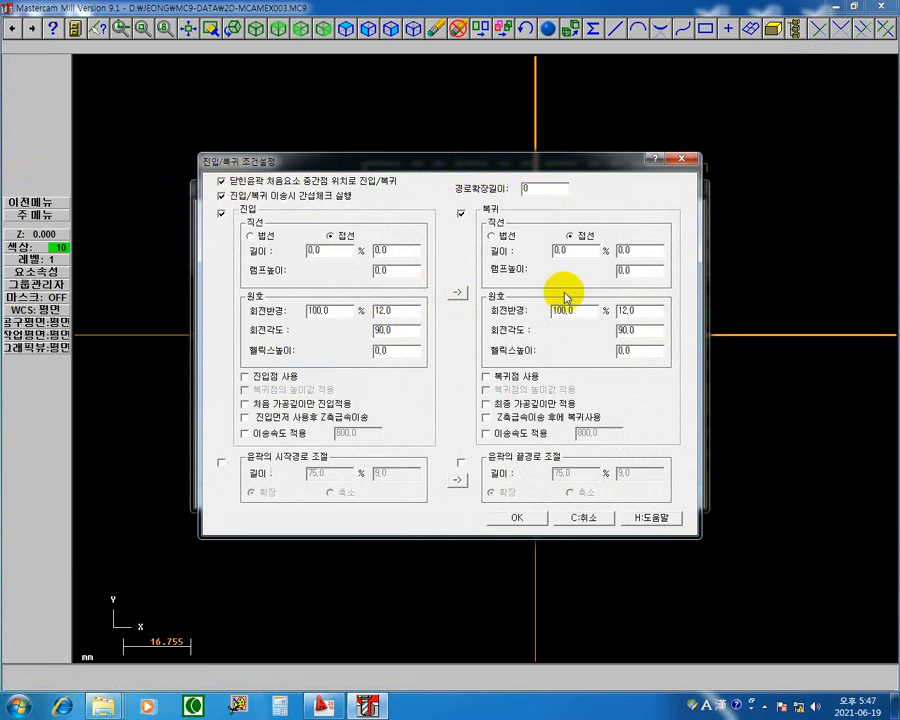
# Step: Set the lead-in arc radius to 0 and its tangent line length to 100%, and copy these settings to the lead-out
pyautogui.click(394, 311)
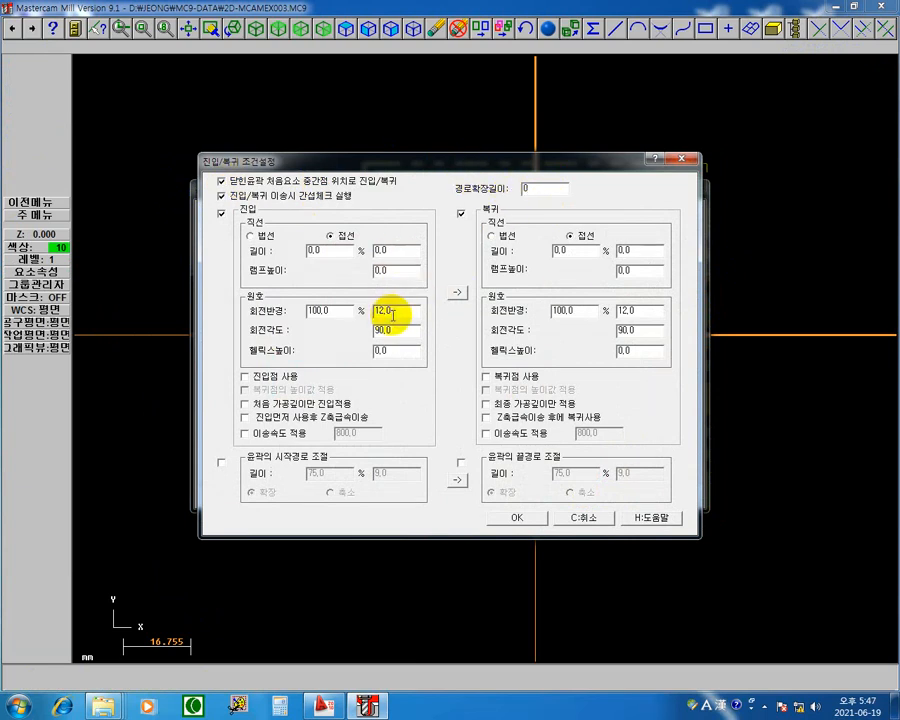
pyautogui.click(326, 308)
pyautogui.press('Return')
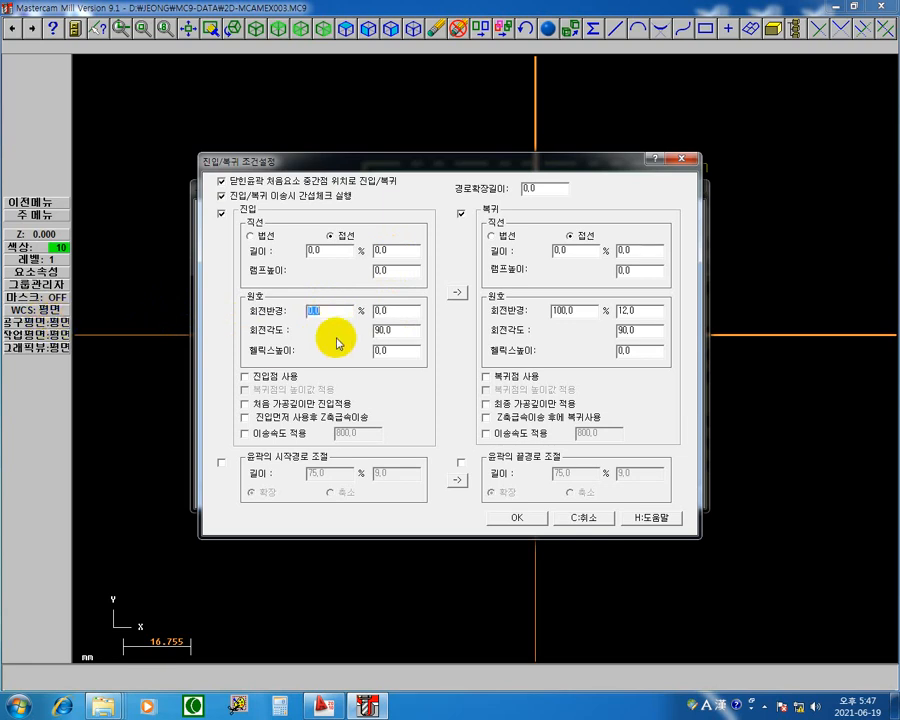
pyautogui.click(336, 253)
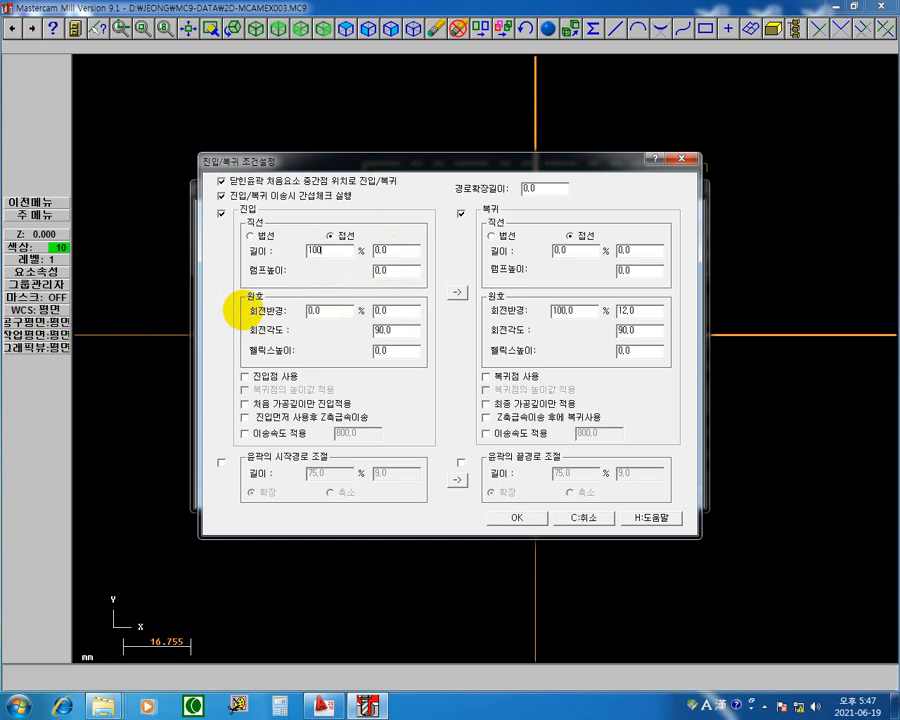
pyautogui.write('100')
pyautogui.press('Return')
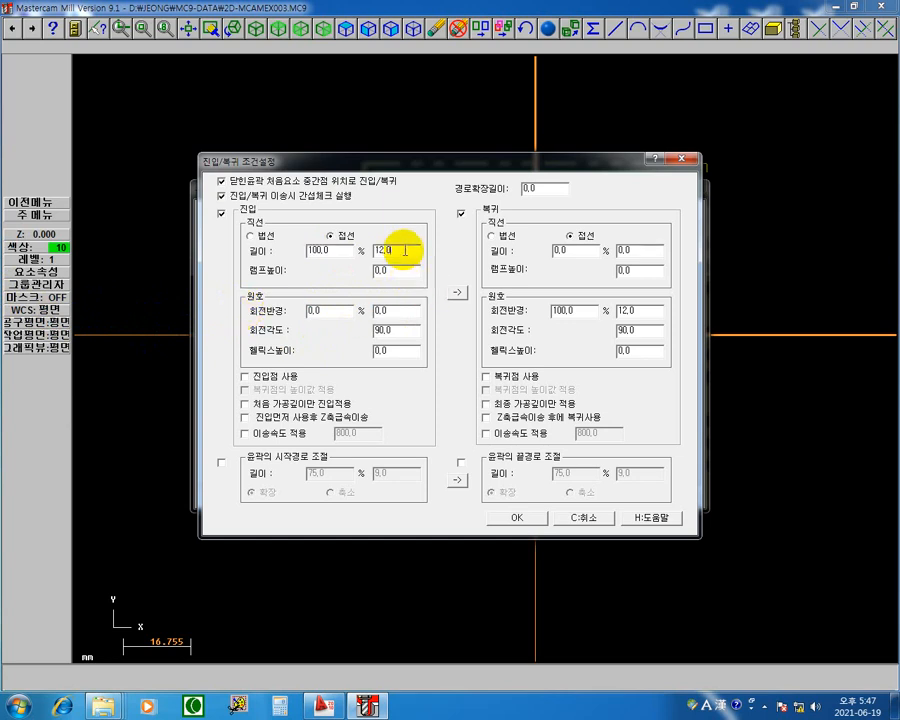
pyautogui.click(458, 294)
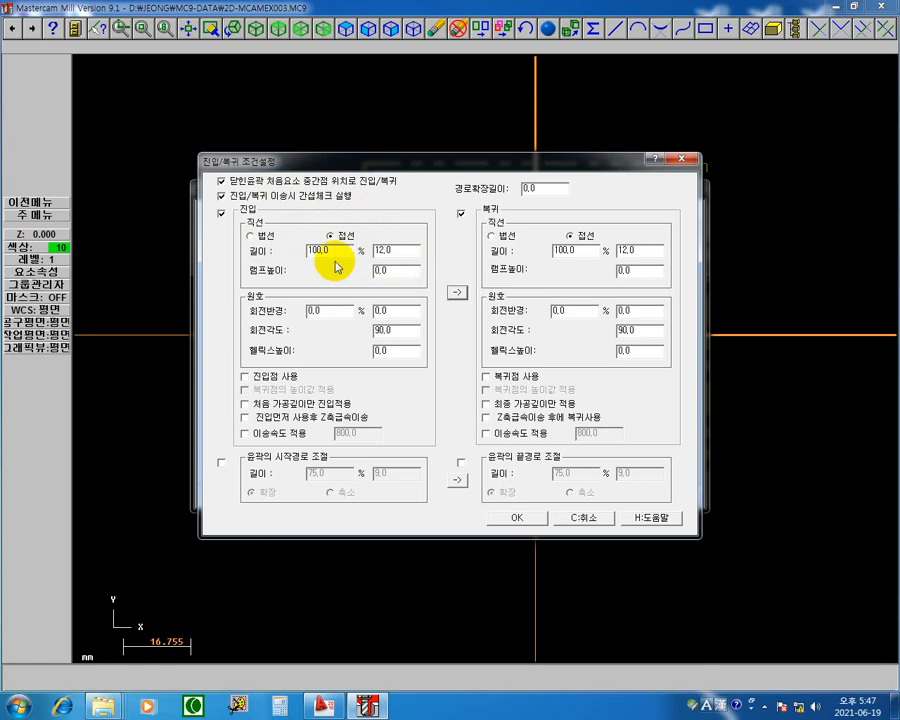
# Step: Accept the straight lead in/out settings and contour parameters, regenerate the toolpath and open its backplot with the verify display on
pyautogui.click(526, 524)
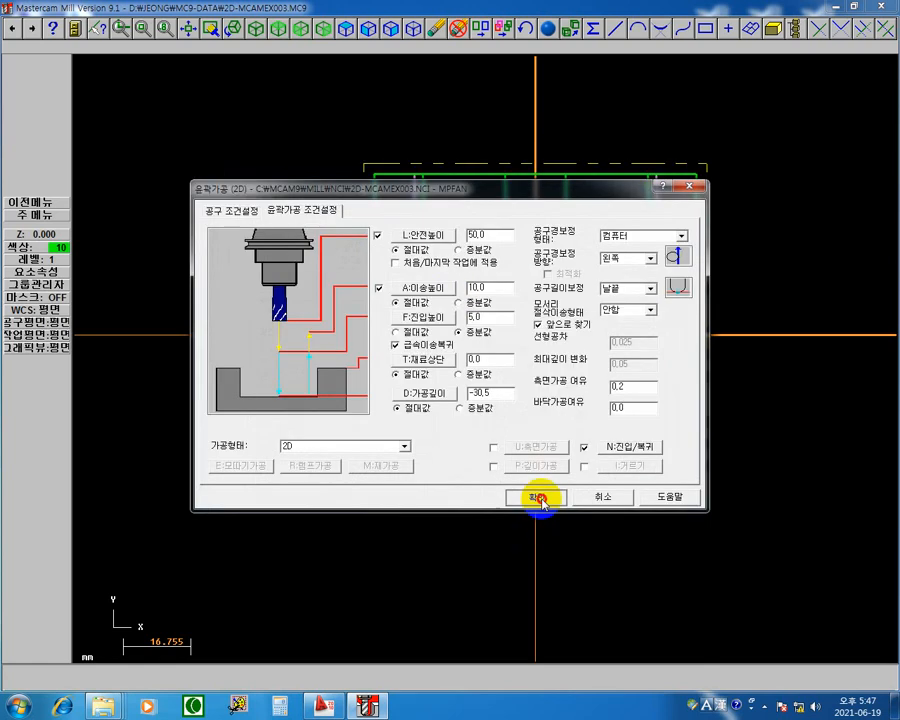
pyautogui.click(539, 498)
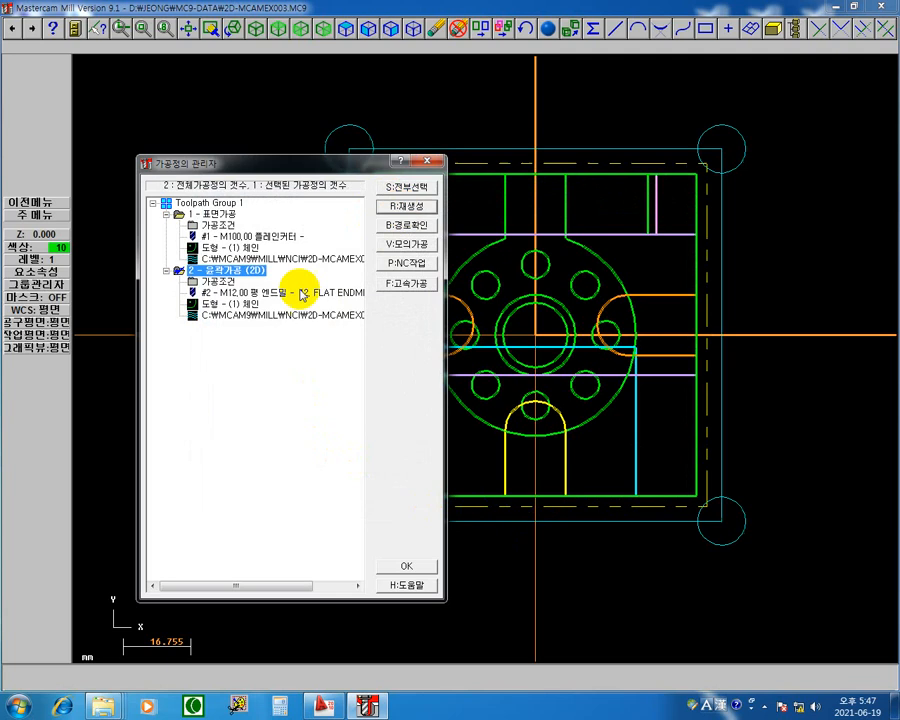
pyautogui.click(410, 226)
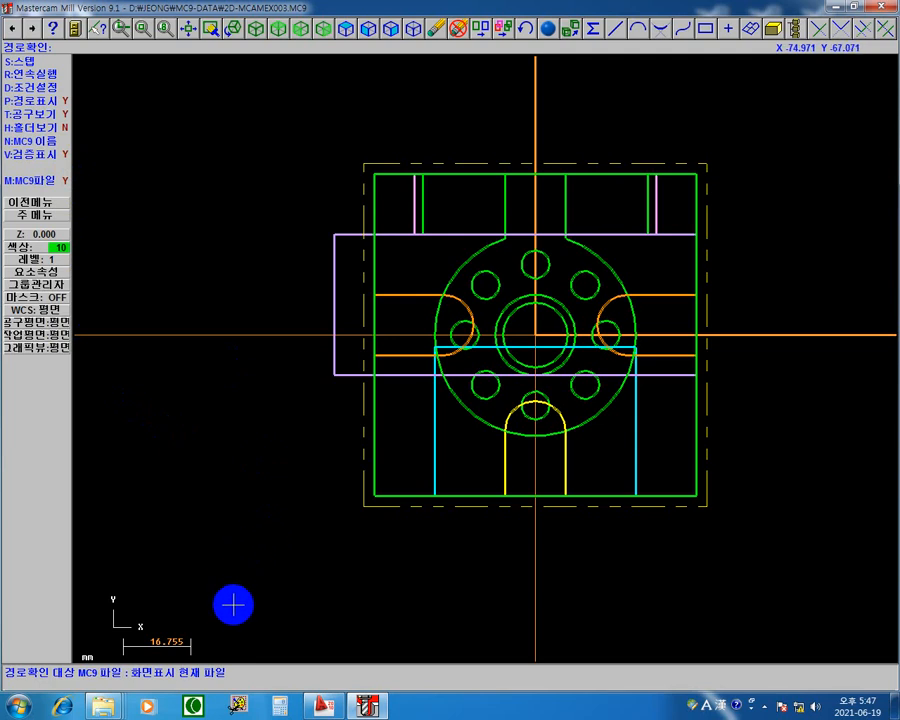
# Step: Step through the verify backplot from the plunge around all contour sides to the final retract, and return to the operations manager
pyautogui.press('s')
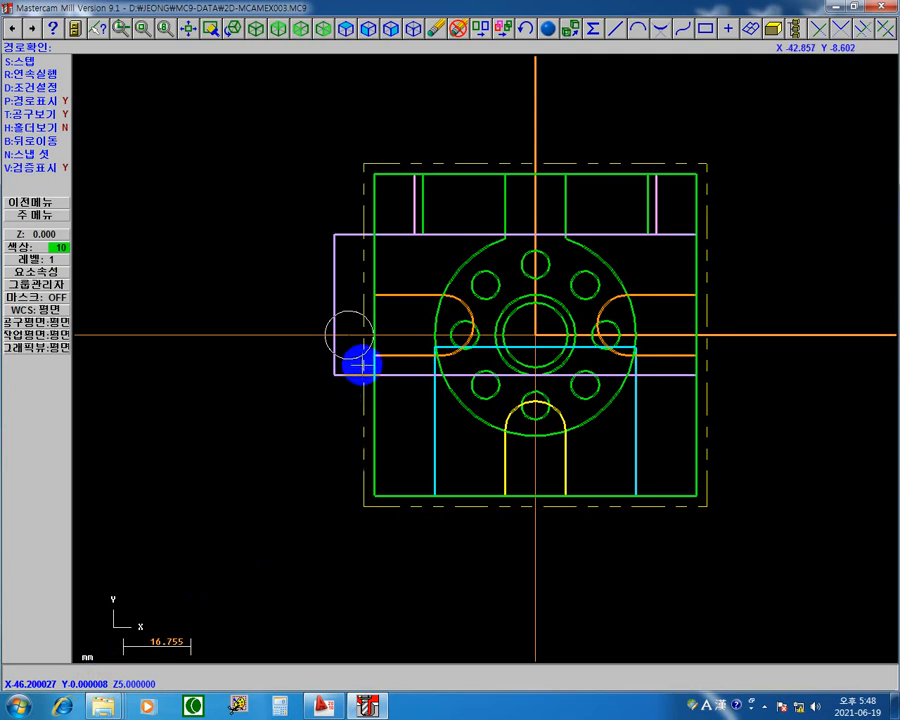
pyautogui.press('s')
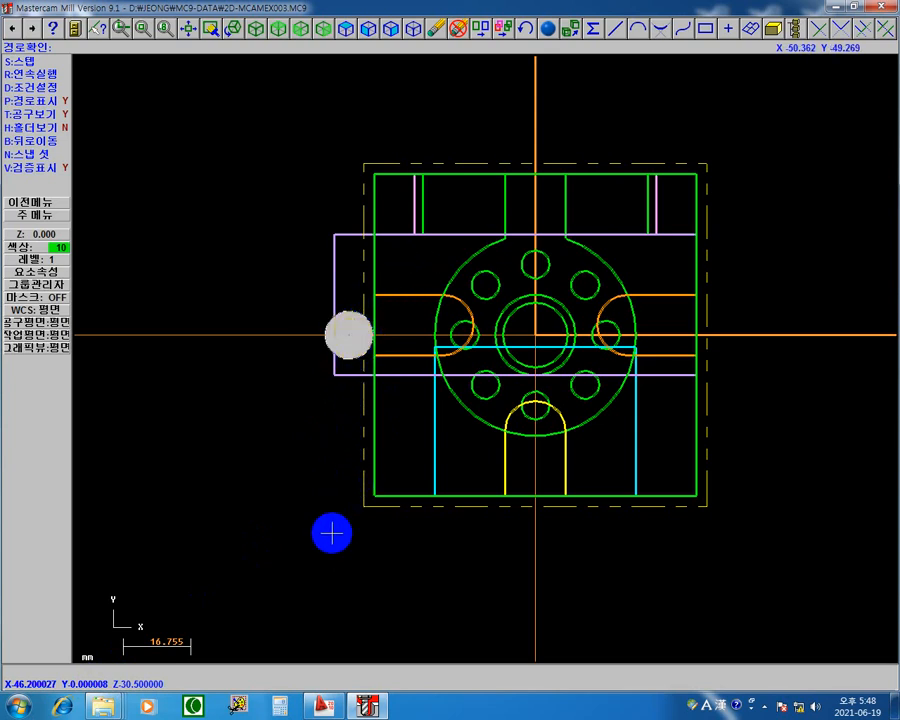
pyautogui.press('s')
pyautogui.press('s')
pyautogui.press('s')
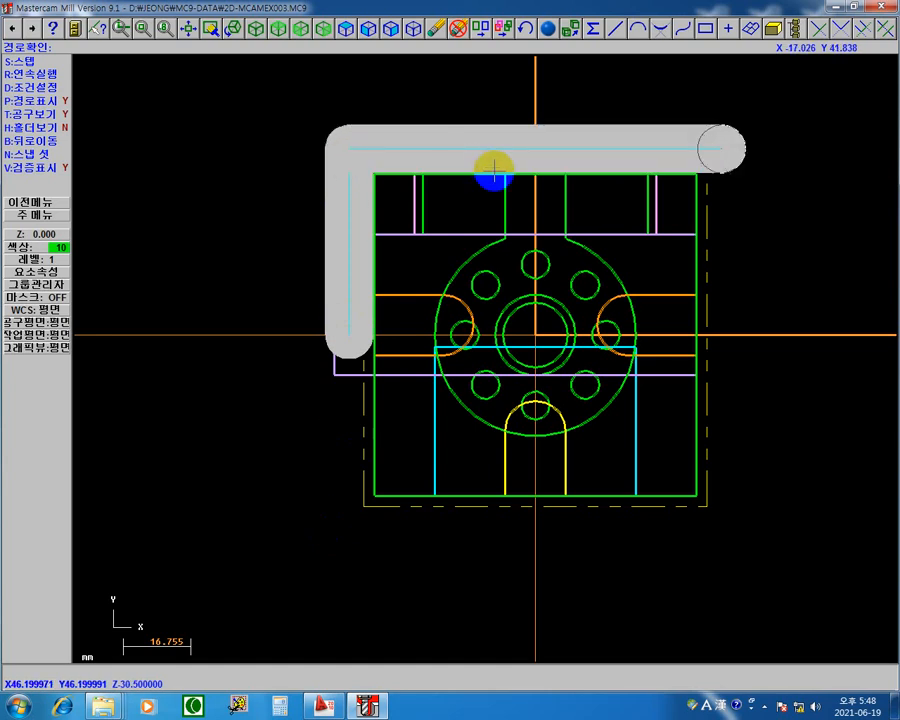
pyautogui.click(693, 211)
pyautogui.click(375, 595)
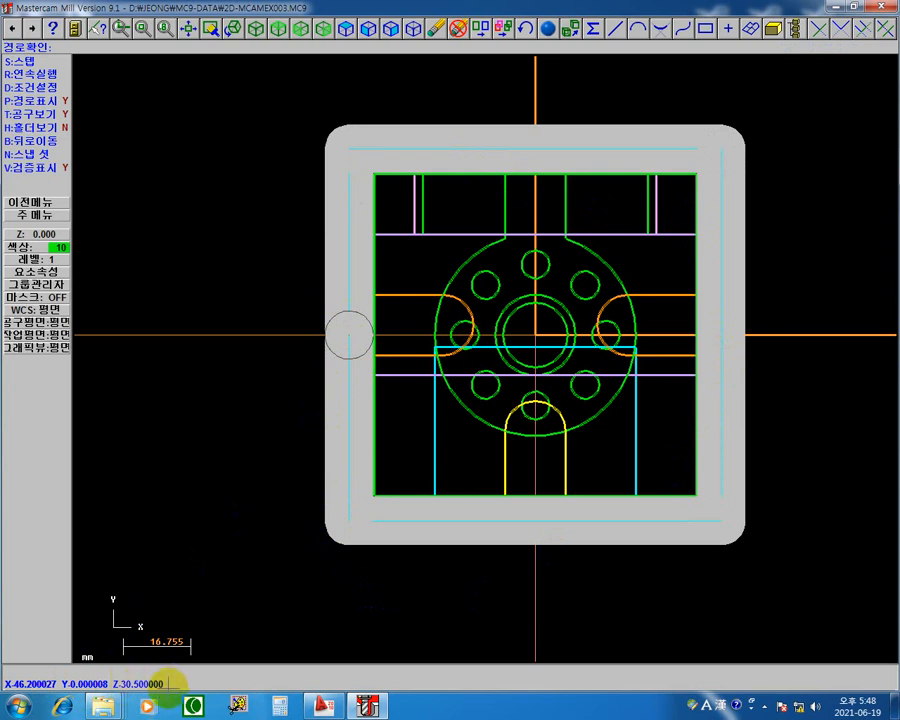
pyautogui.press('s')
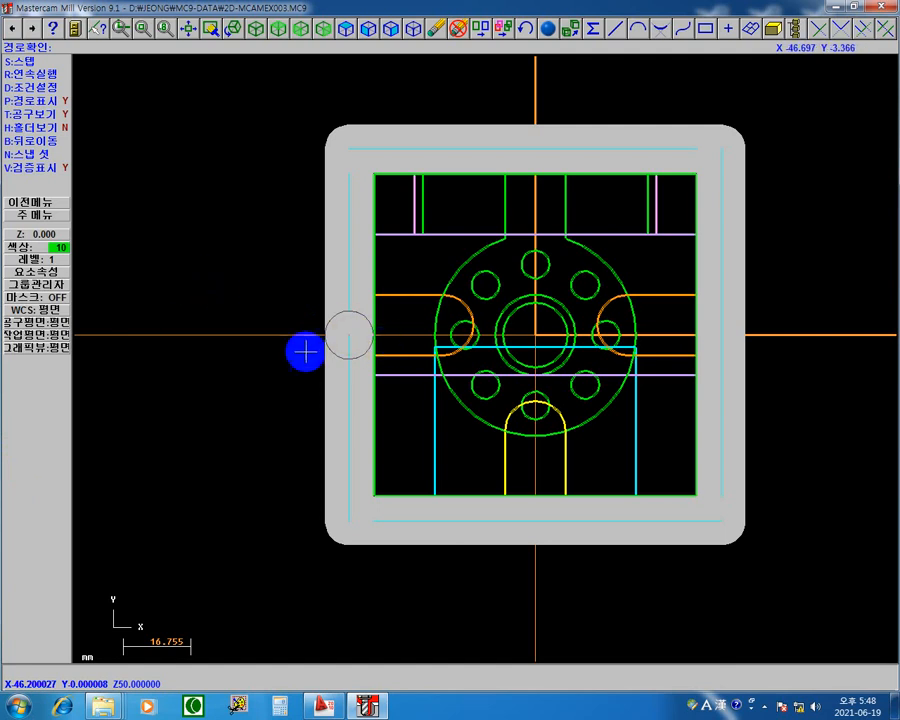
pyautogui.click(45, 205)
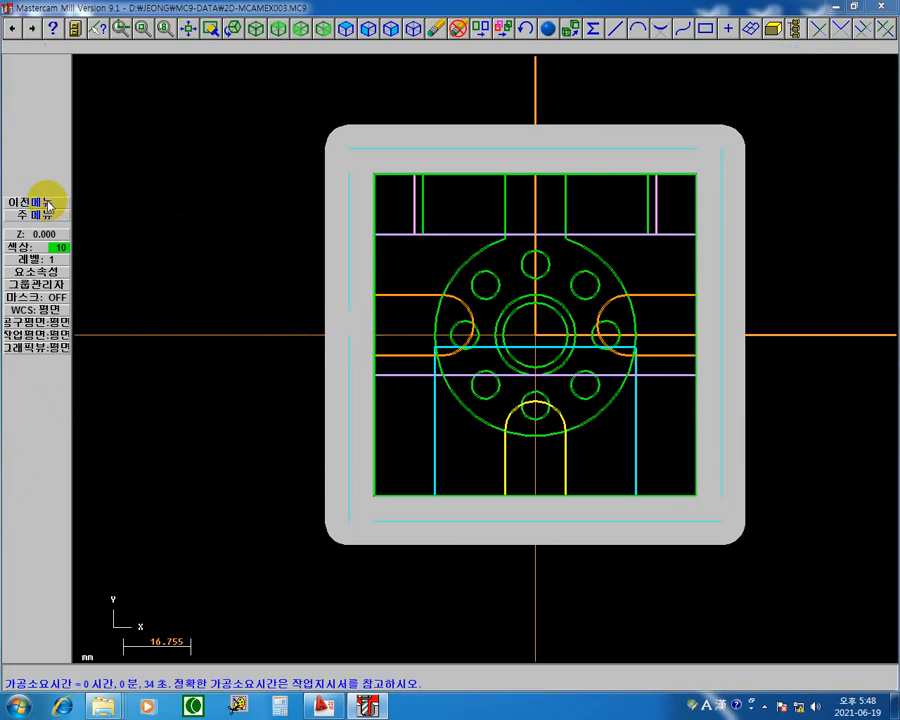
pyautogui.click(478, 382)
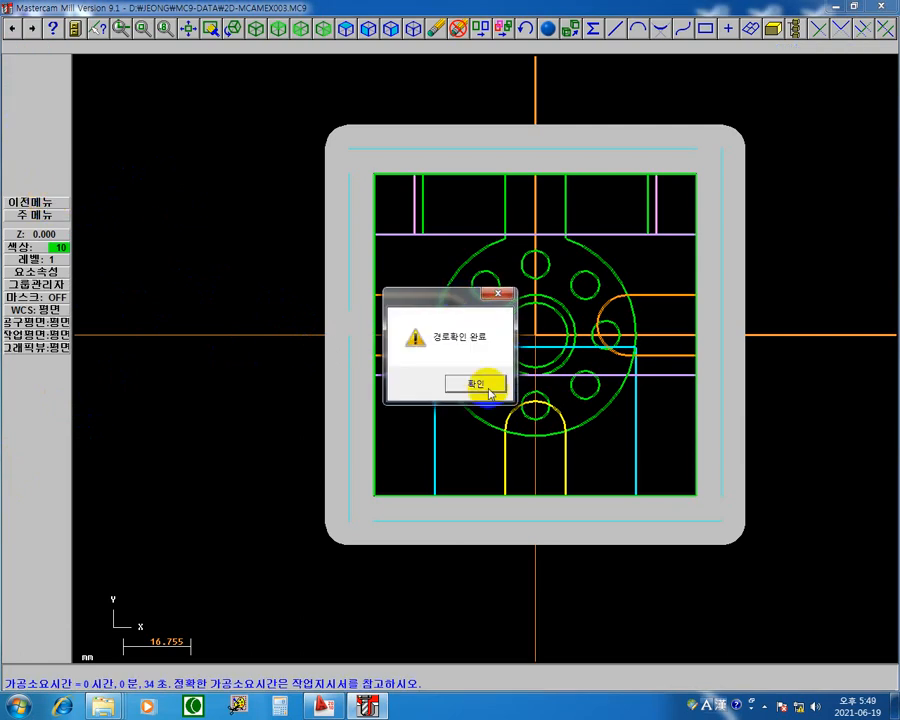
pyautogui.click(45, 205)
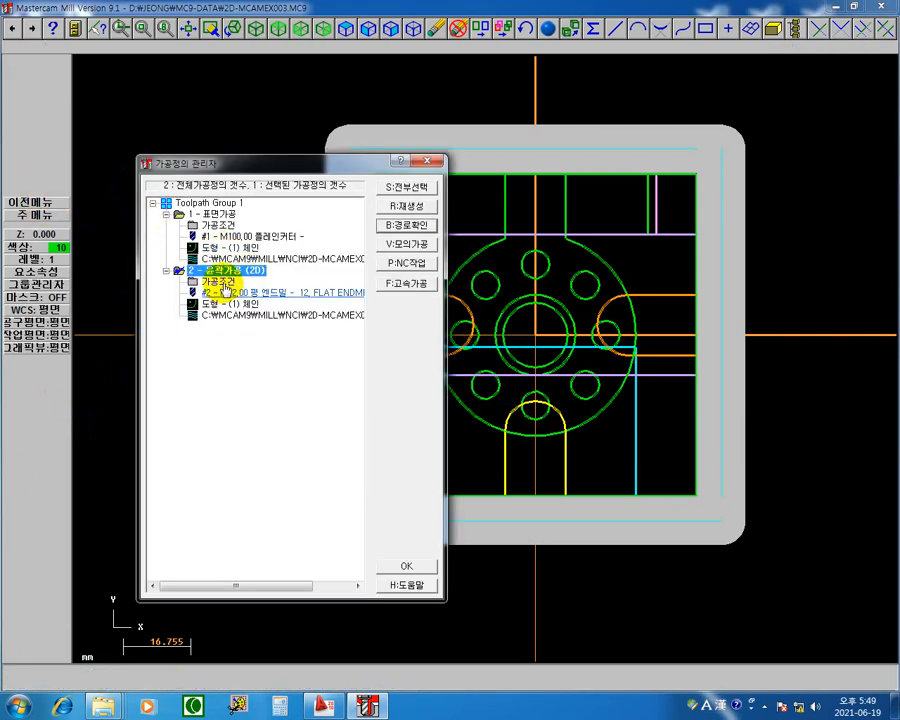
# Step: Turn off lead in/out at the midpoint of the closed contour's first entity for the 2D contour operation and regenerate the toolpath
pyautogui.click(212, 289)
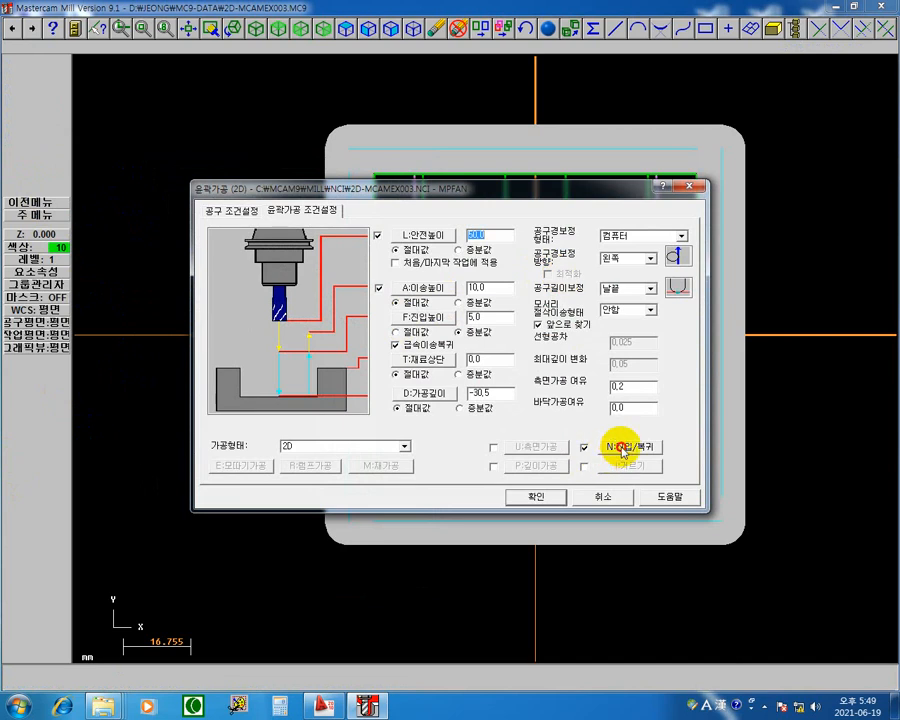
pyautogui.click(616, 443)
pyautogui.click(222, 182)
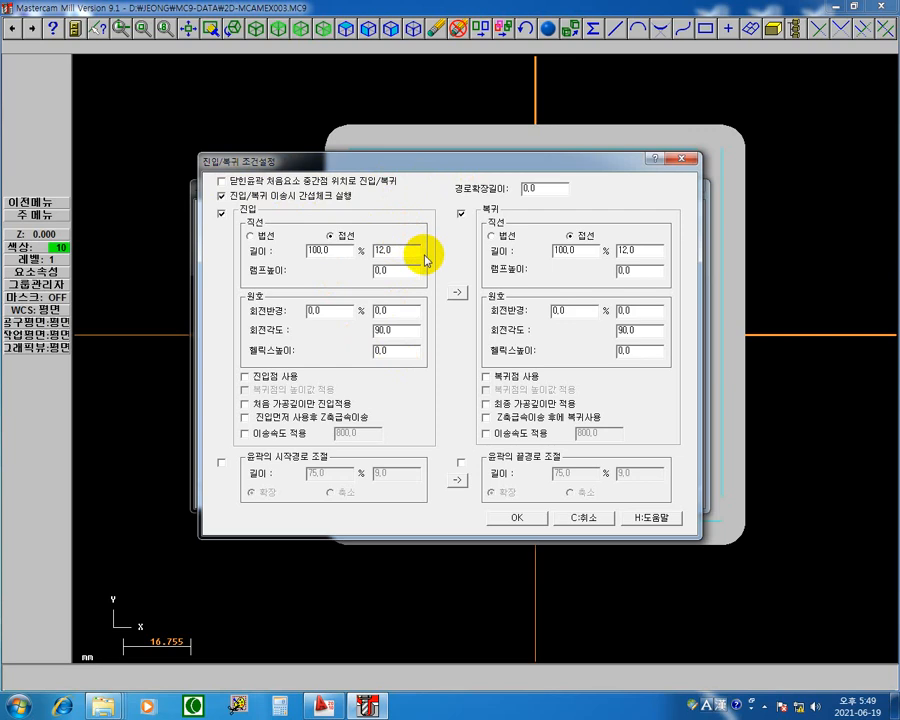
pyautogui.click(535, 520)
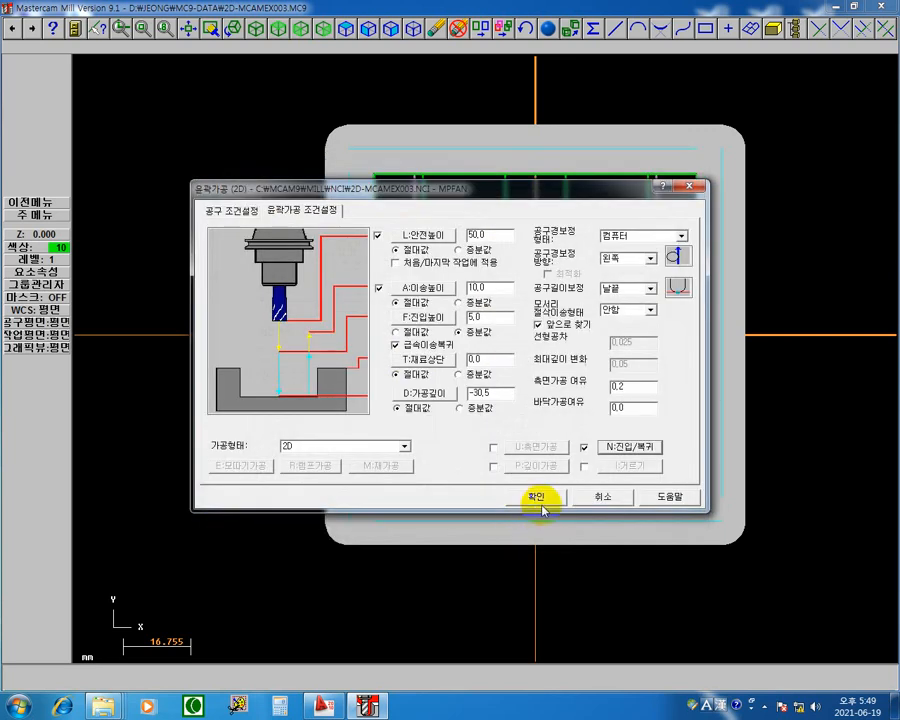
pyautogui.click(540, 498)
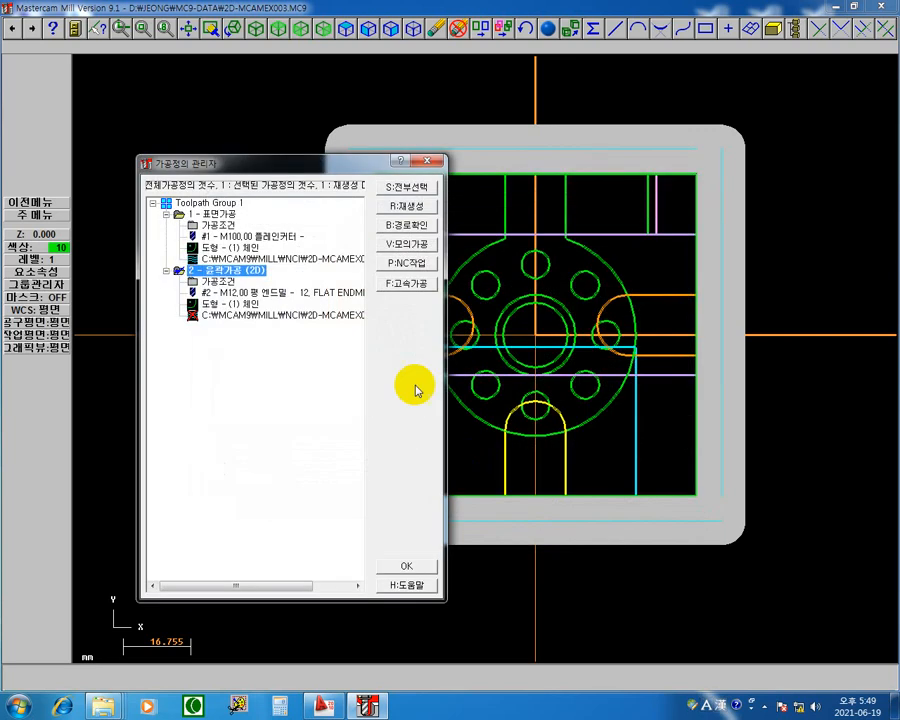
pyautogui.click(412, 207)
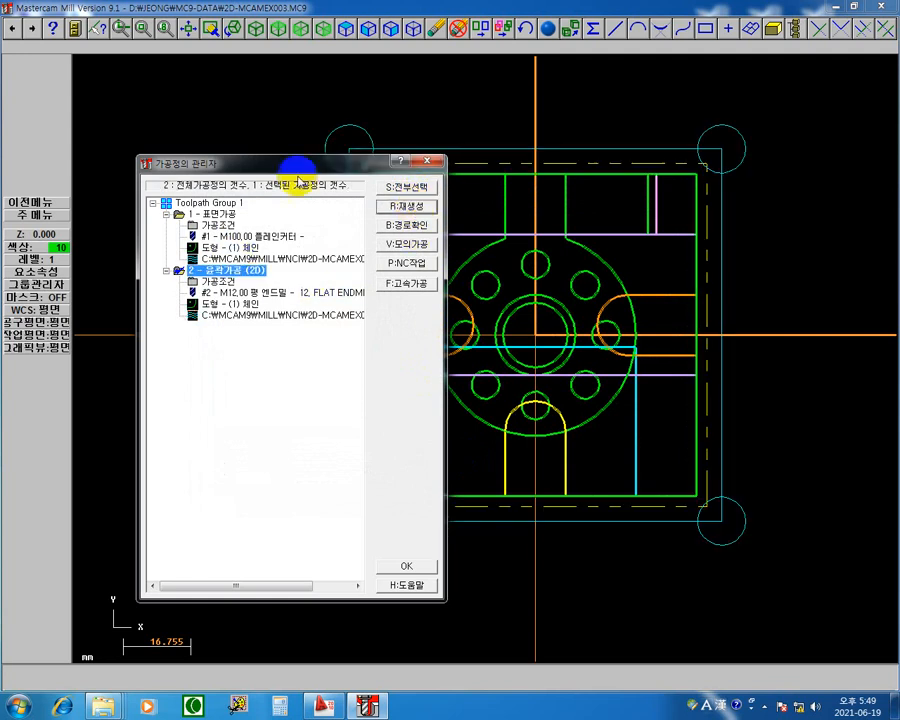
# Step: Open the solid verification for all operations in isometric view and raise the simulation speed
pyautogui.click(412, 188)
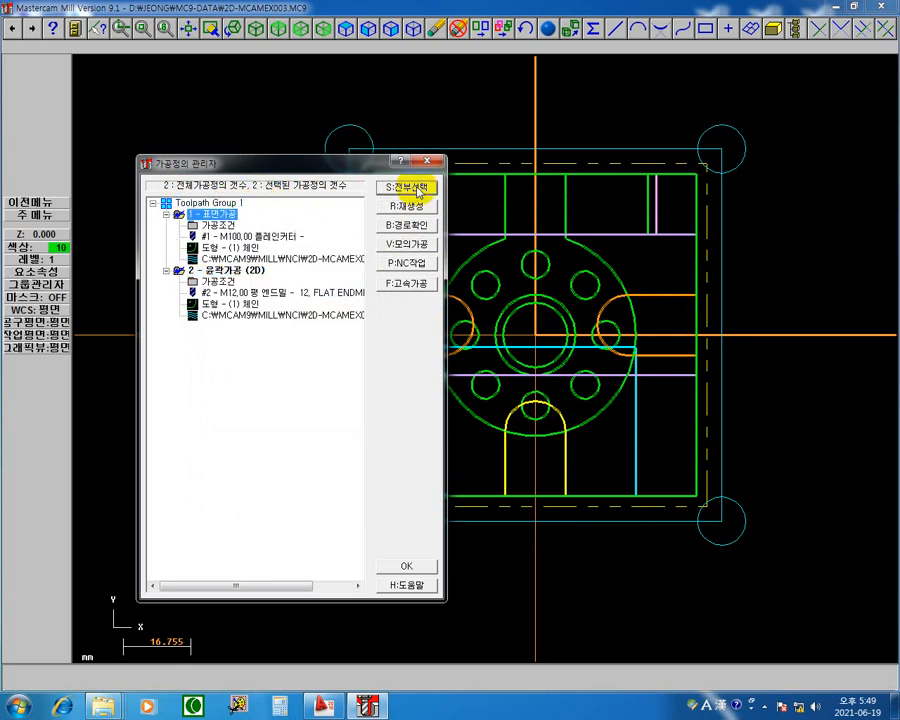
pyautogui.click(419, 249)
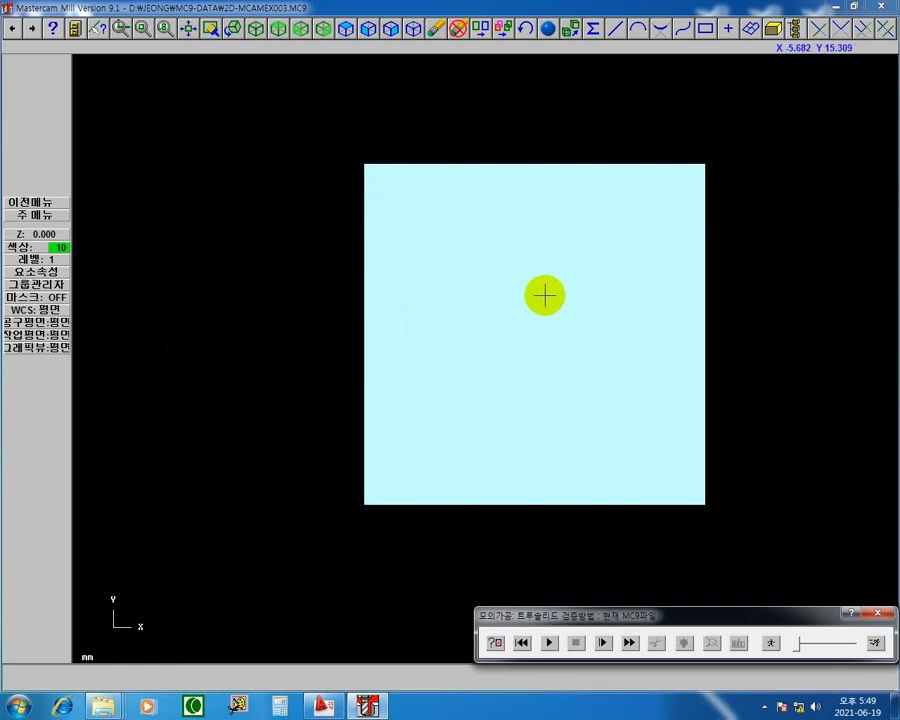
pyautogui.click(258, 34)
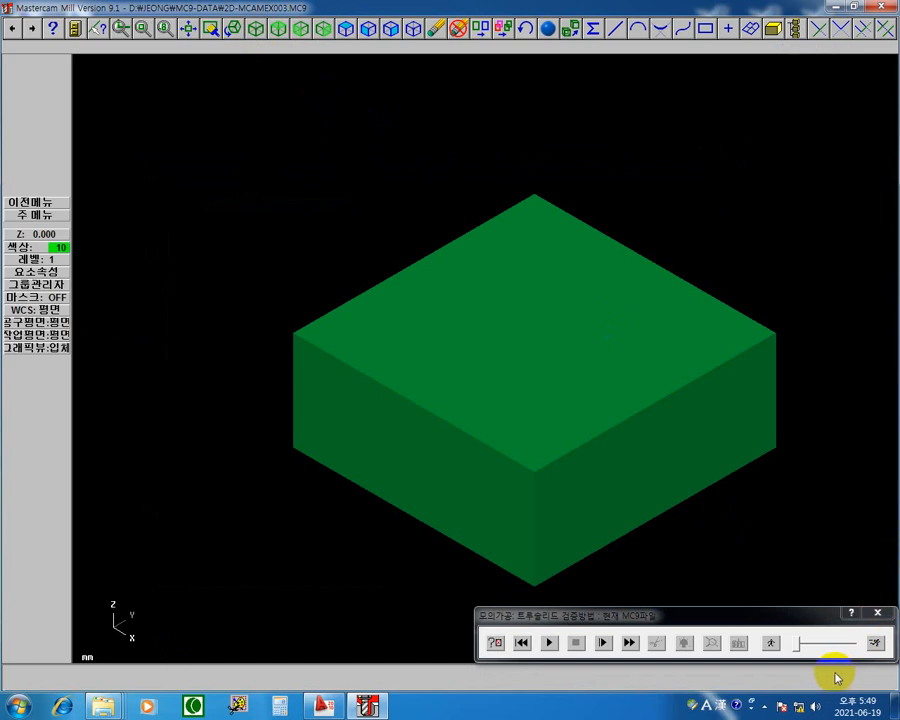
pyautogui.click(804, 646)
pyautogui.moveTo(800, 648); pyautogui.dragTo(815, 647)
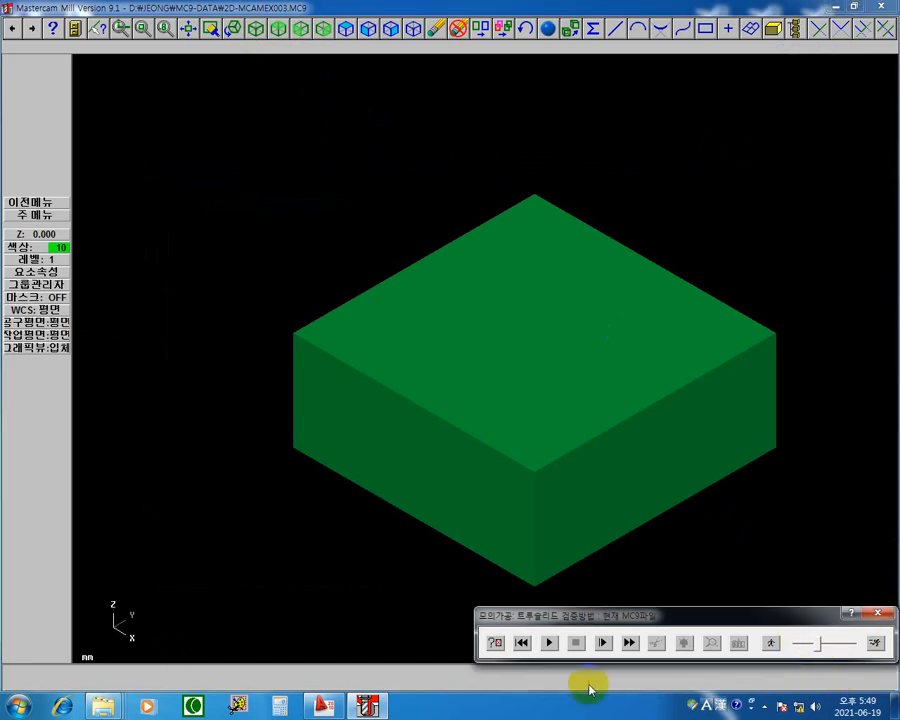
# Step: Run the facing and contour simulation past the tool change to the end, and replay it from the start
pyautogui.click(548, 644)
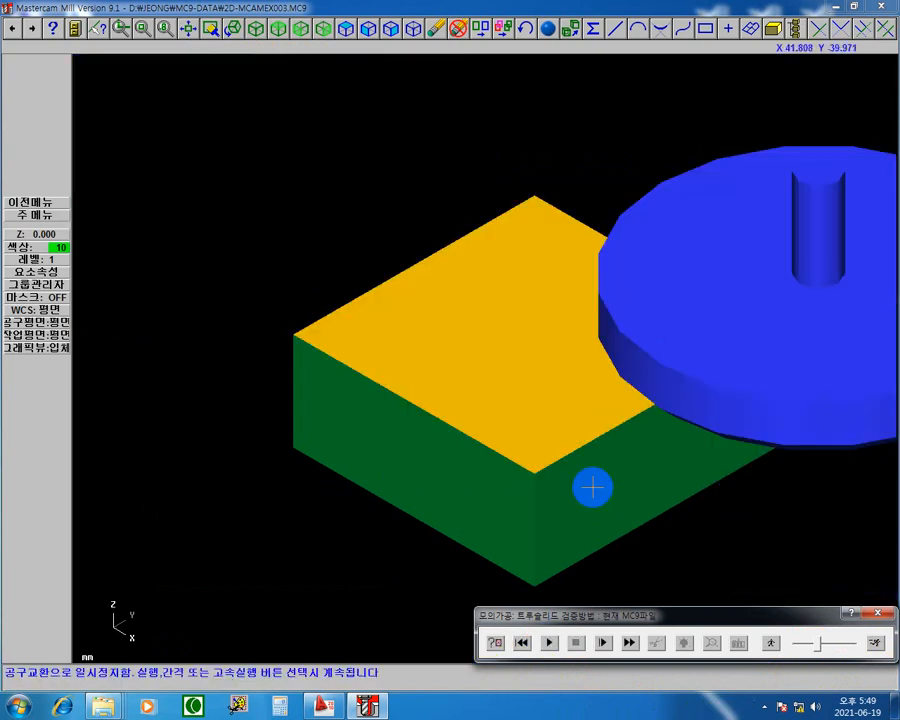
pyautogui.click(549, 643)
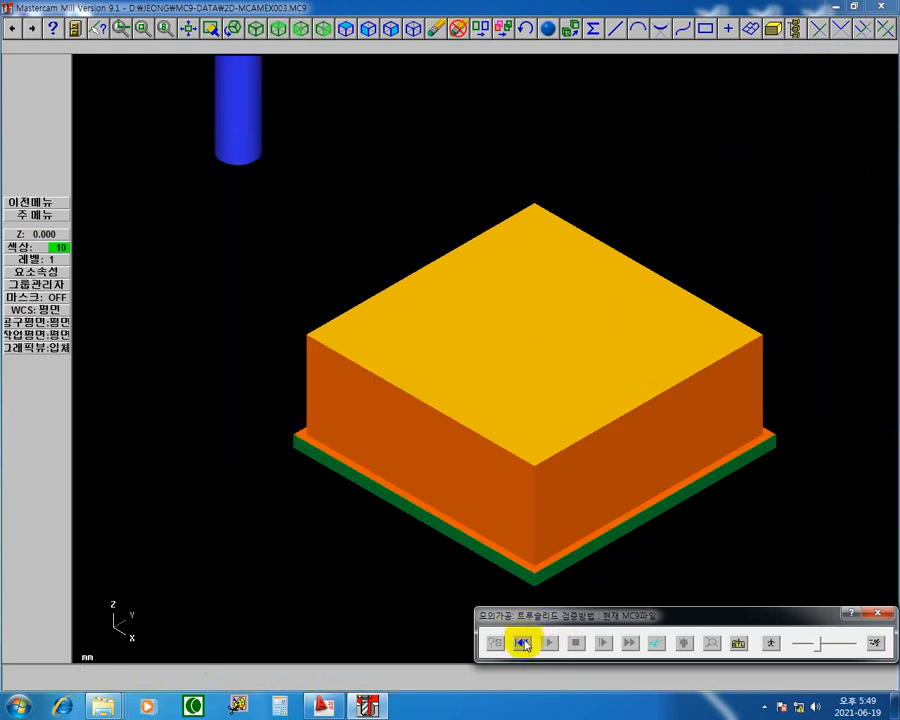
pyautogui.click(522, 643)
pyautogui.click(550, 643)
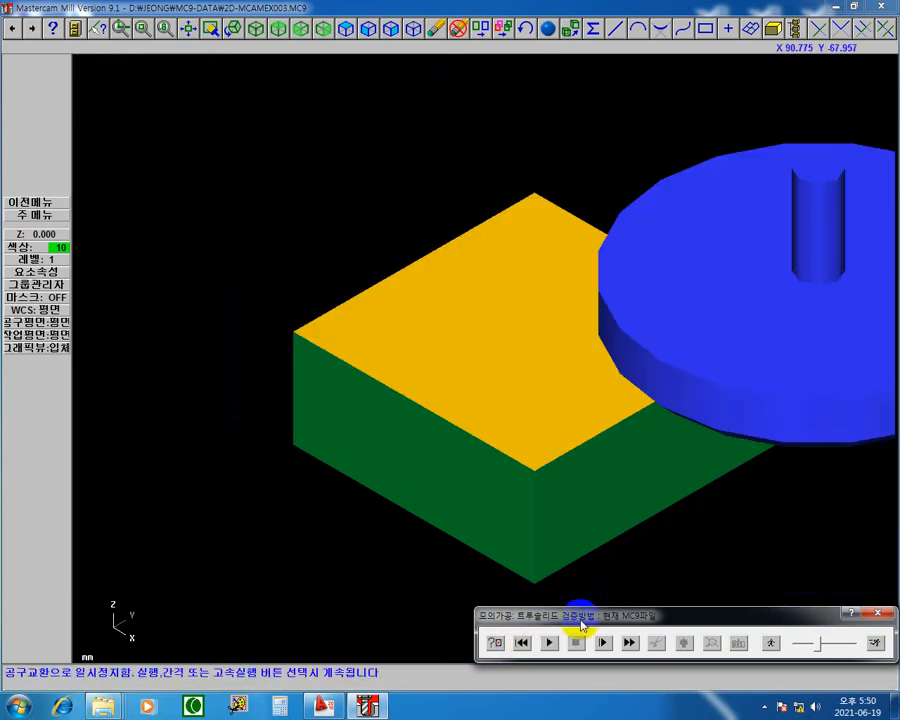
pyautogui.click(553, 645)
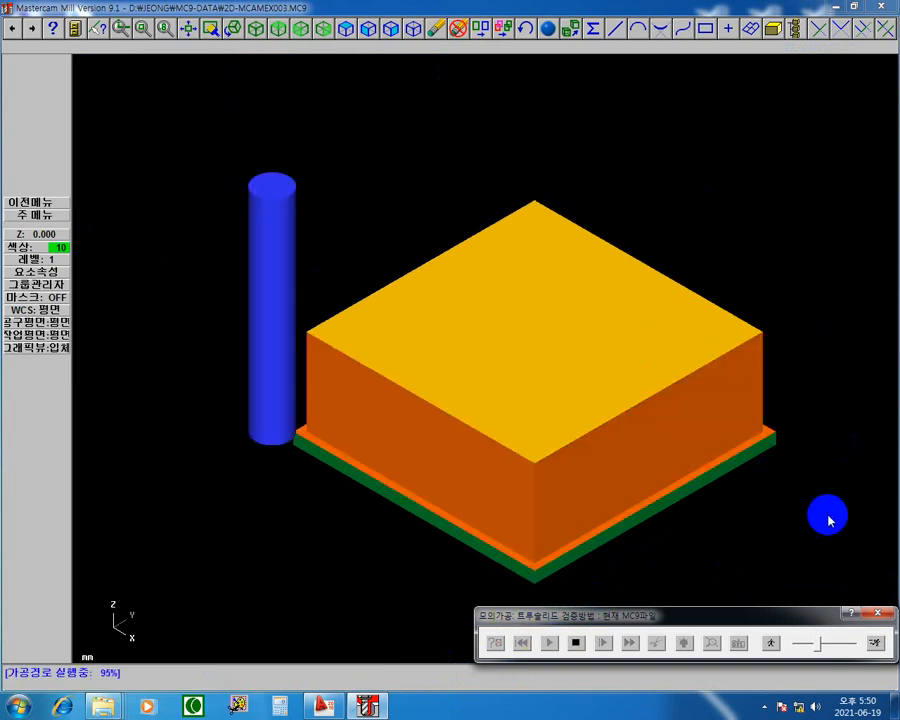
# Step: Reset the simulation, turn off stopping at tool changes in the verify settings and run both operations without a pause
pyautogui.click(522, 643)
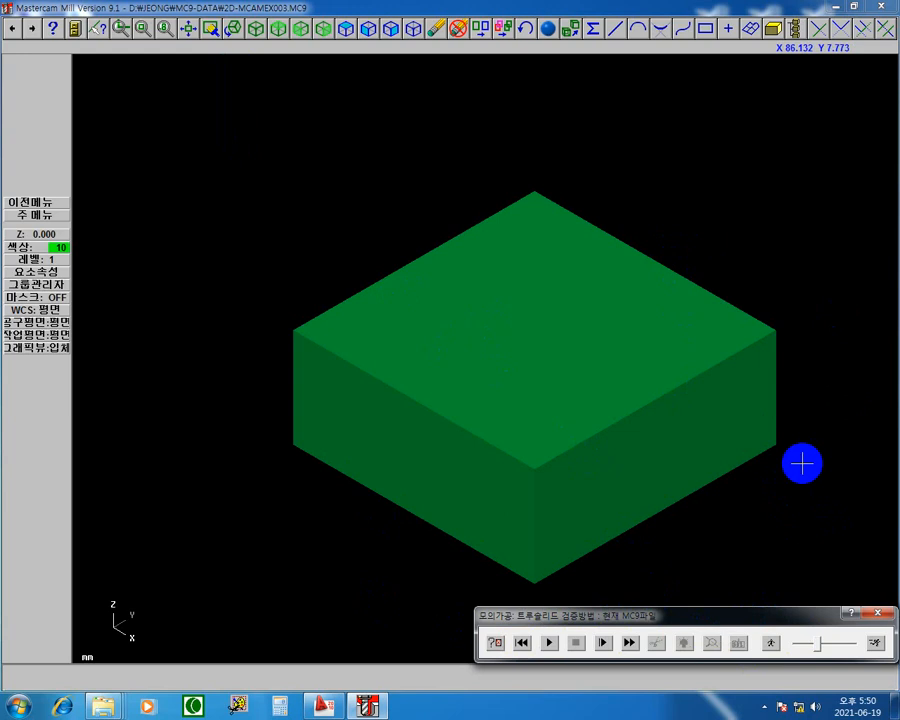
pyautogui.moveTo(731, 617); pyautogui.dragTo(374, 77)
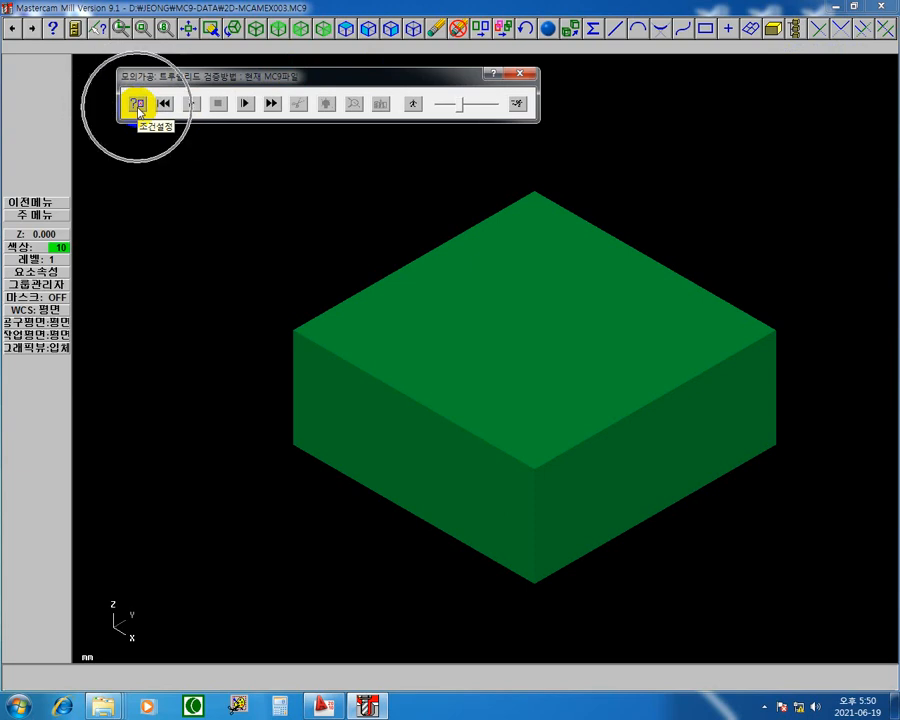
pyautogui.click(136, 104)
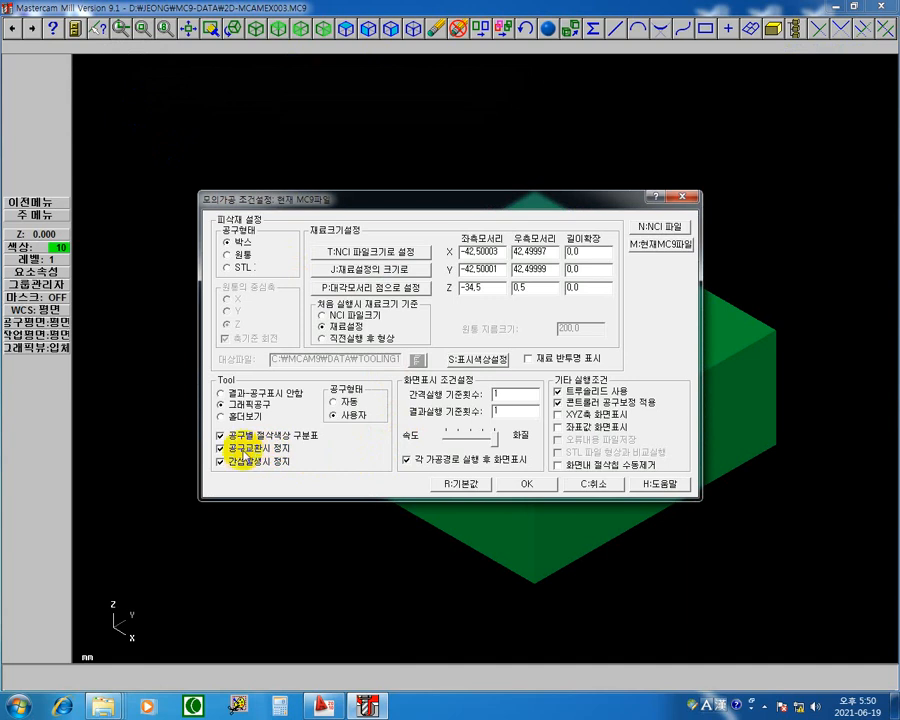
pyautogui.click(220, 448)
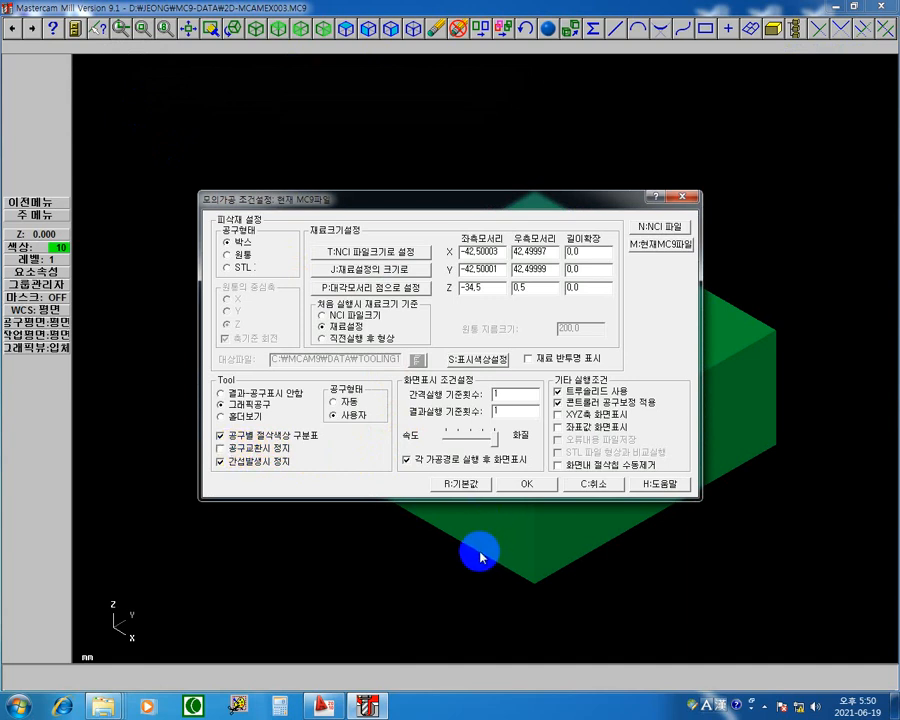
pyautogui.click(522, 487)
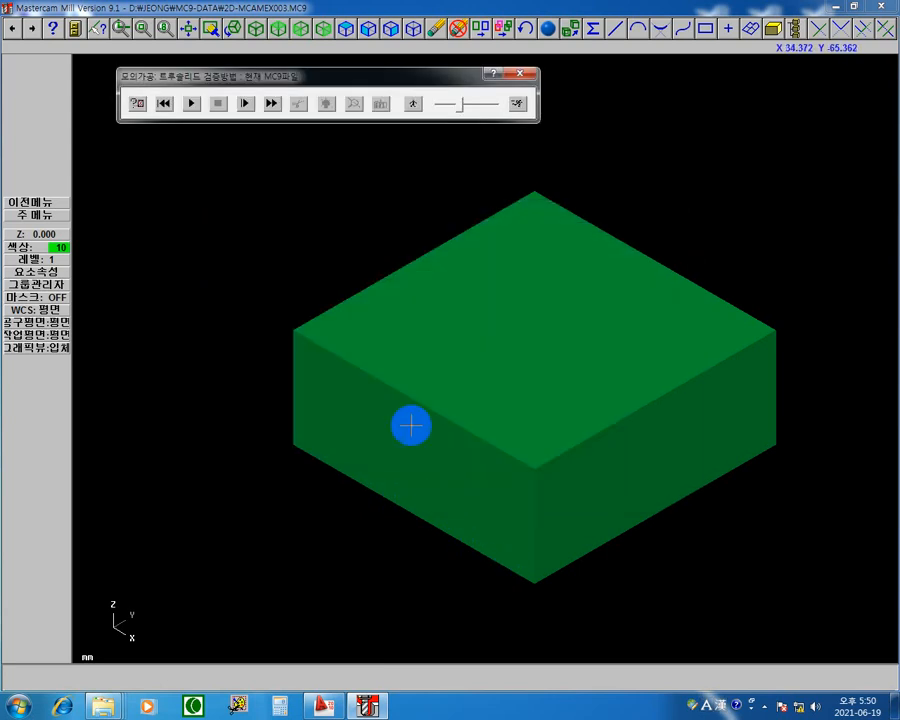
pyautogui.click(190, 105)
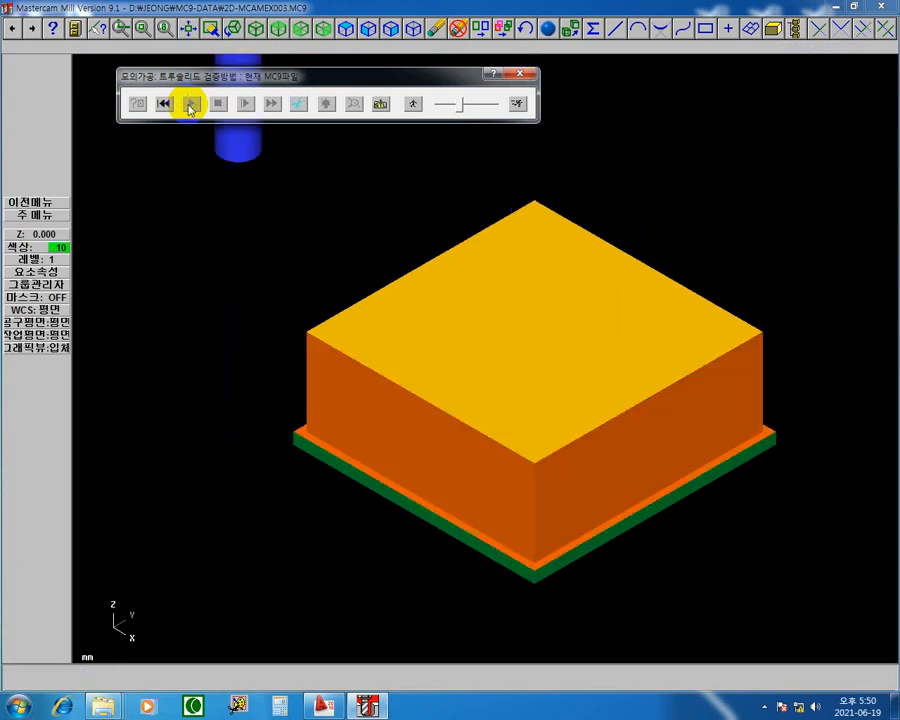
# Step: Reset the simulation, turn off the per-tool cut colours in the verify settings and run it again
pyautogui.click(164, 103)
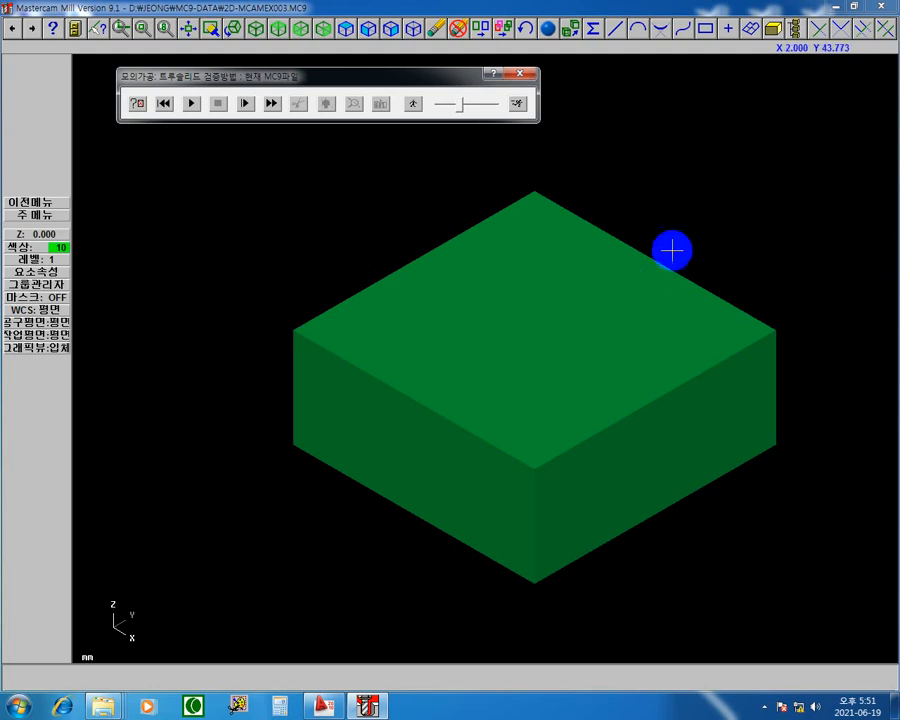
pyautogui.click(137, 103)
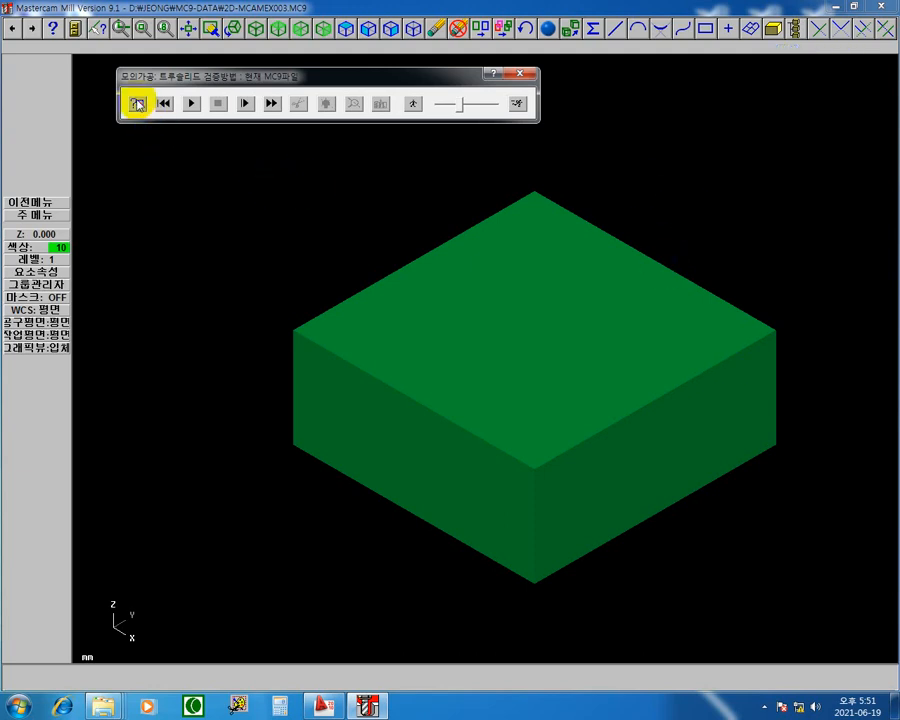
pyautogui.click(137, 103)
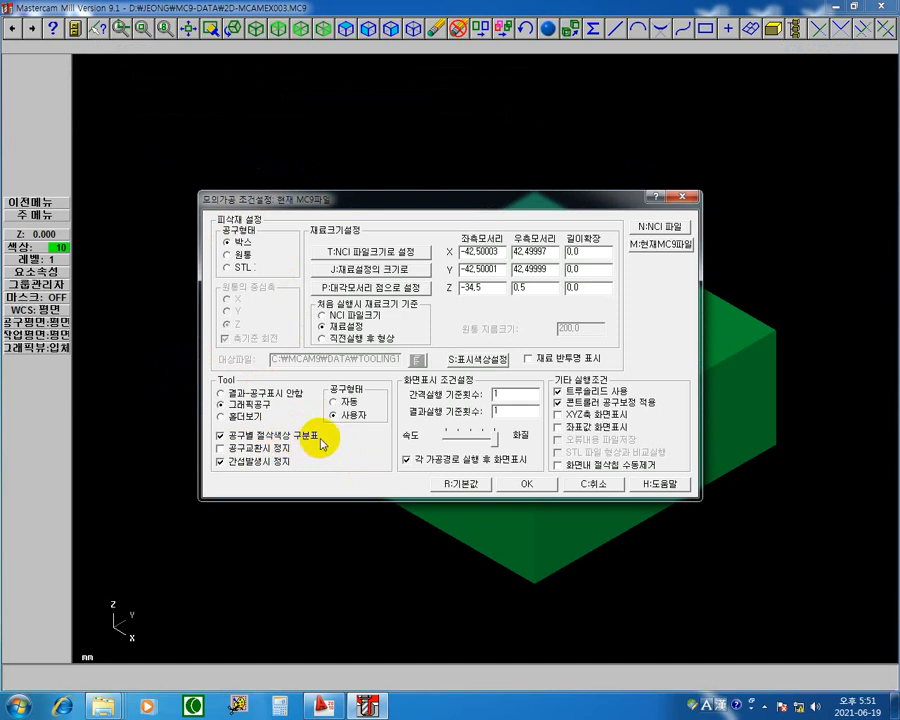
pyautogui.click(220, 436)
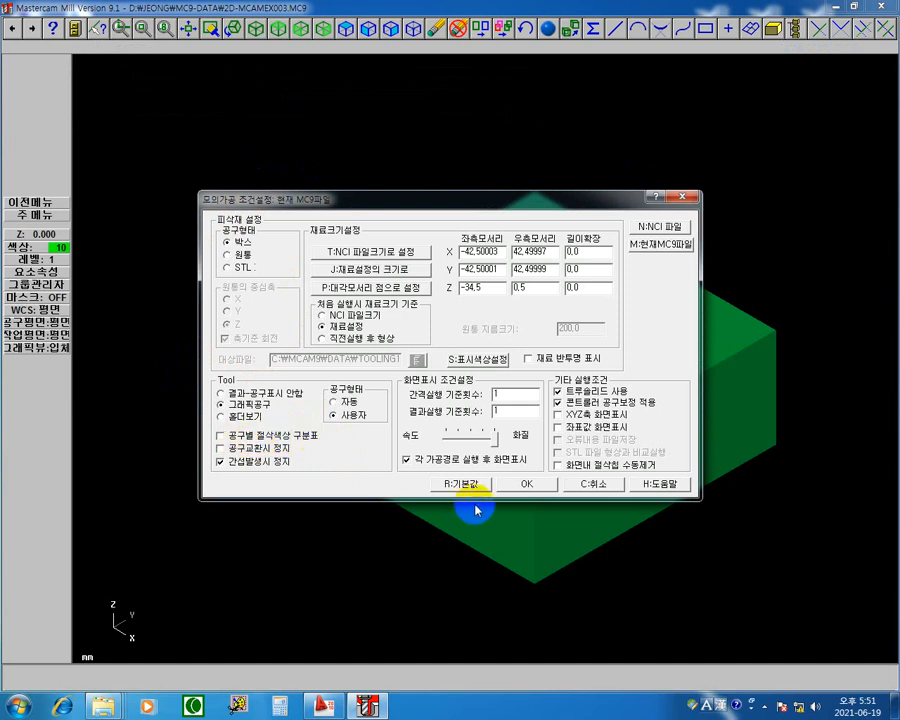
pyautogui.click(527, 485)
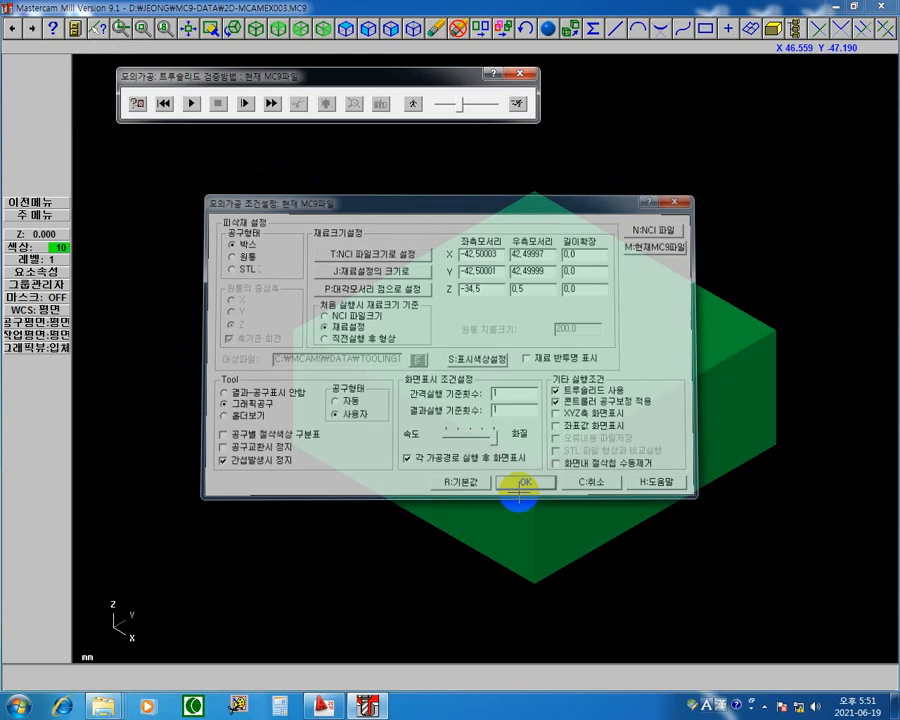
pyautogui.click(190, 104)
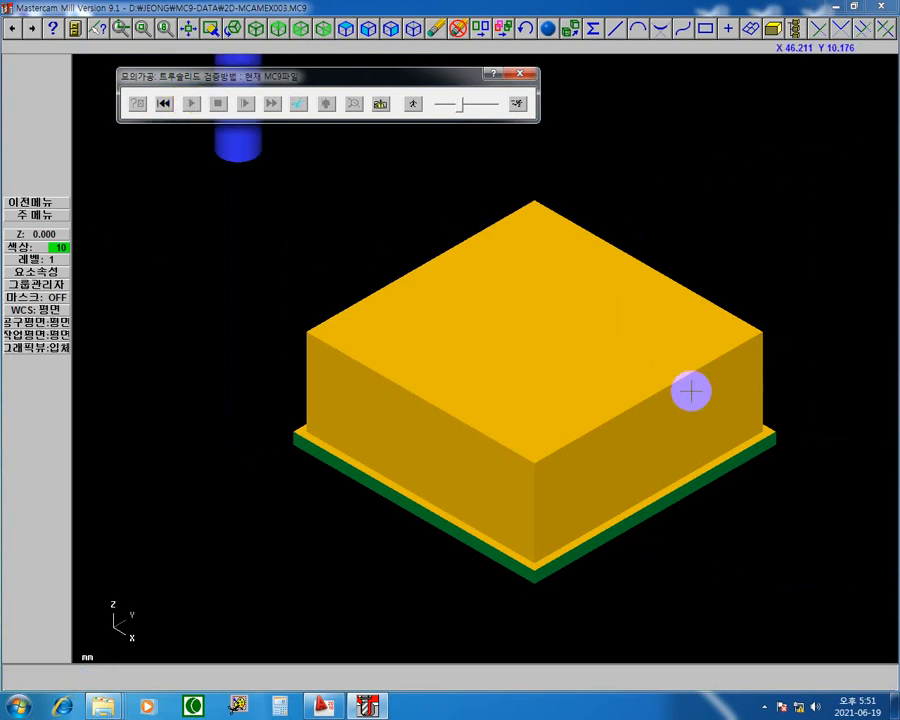
# Step: Re-enable the per-tool cut colours in the verify settings, run the simulation from the start and close the verification
pyautogui.click(165, 104)
pyautogui.click(137, 103)
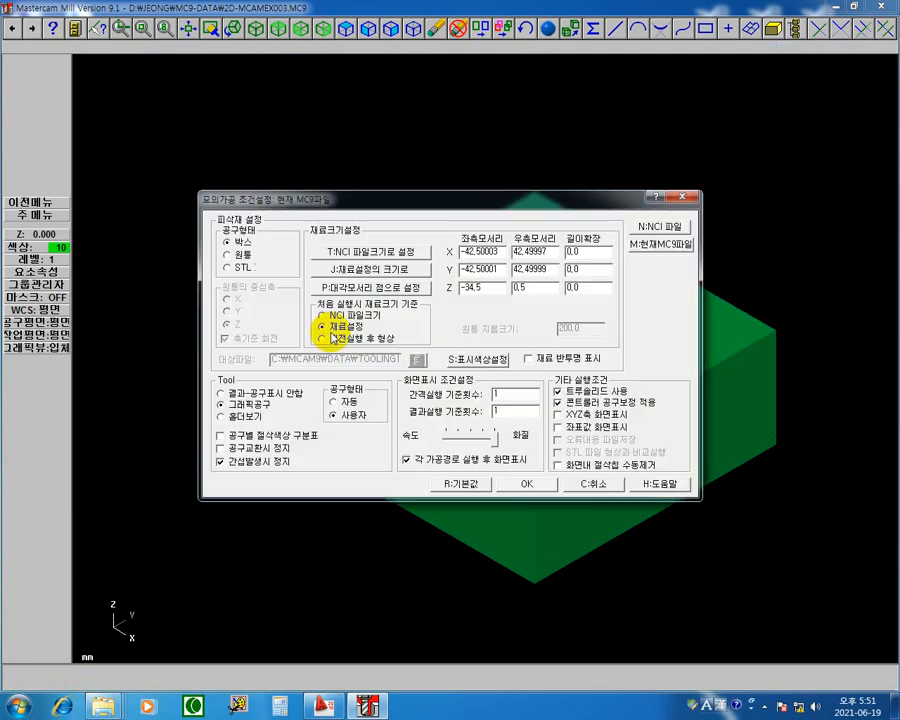
pyautogui.click(313, 440)
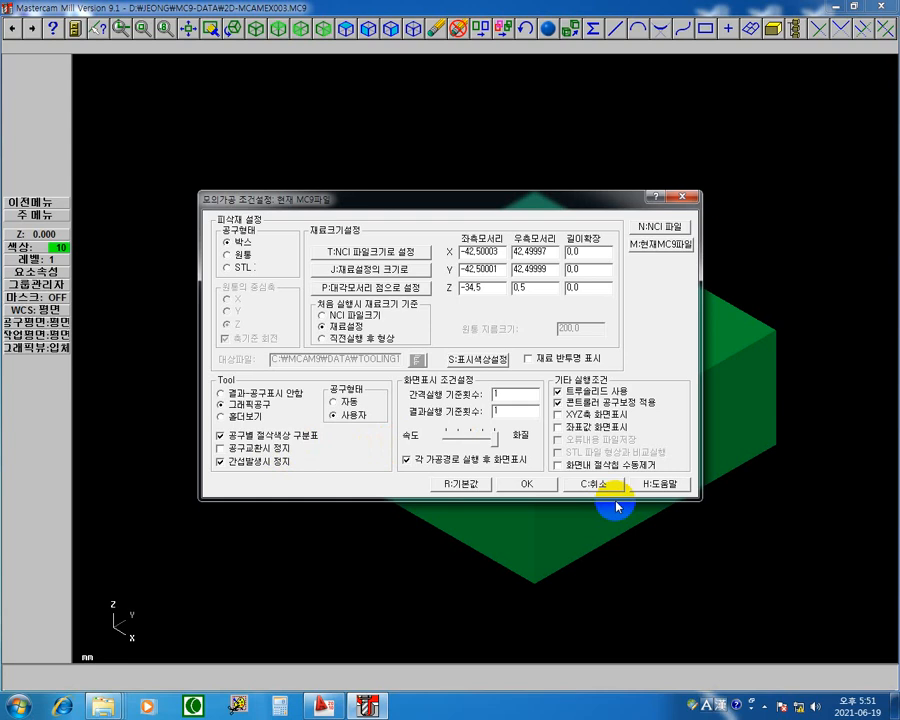
pyautogui.click(528, 486)
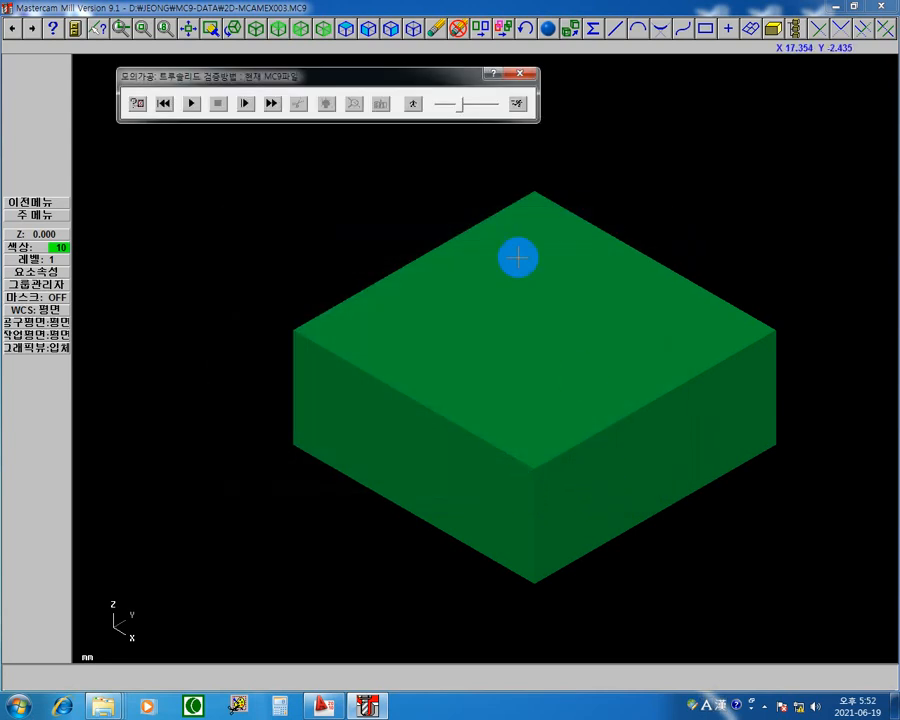
pyautogui.click(191, 103)
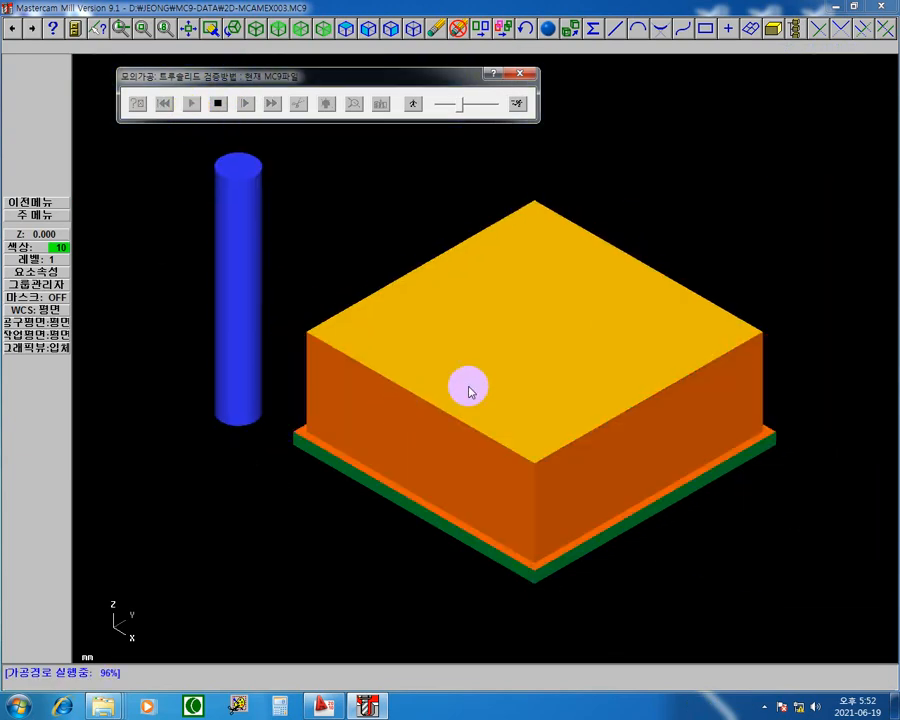
pyautogui.click(519, 75)
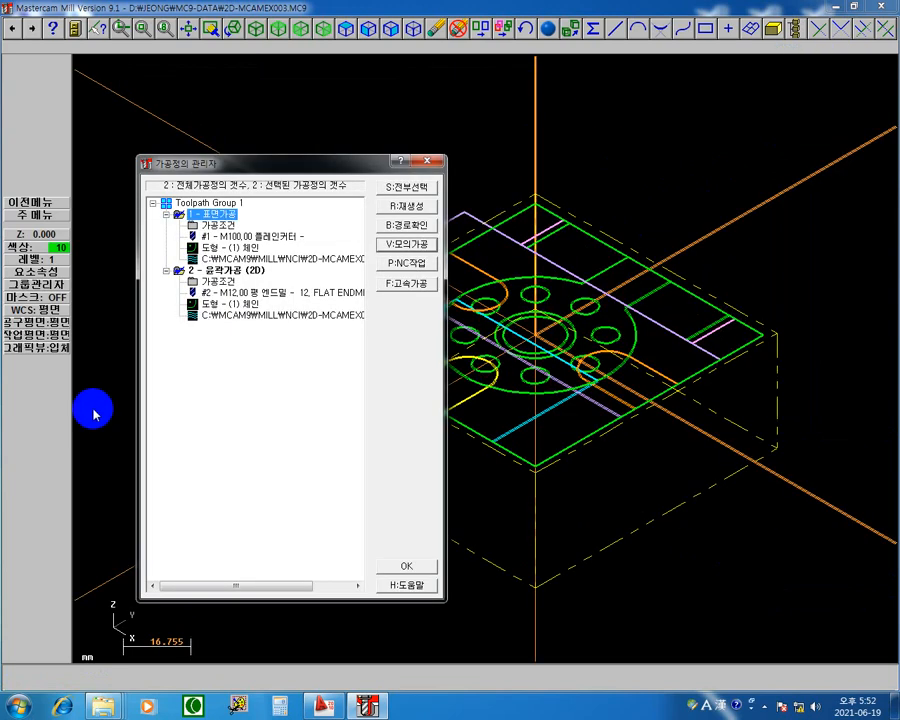
# Step: Enable depth cuts for the 2D contour operation with a 10.0 maximum rough step and 0 finish cuts, and regenerate its toolpath
pyautogui.click(166, 214)
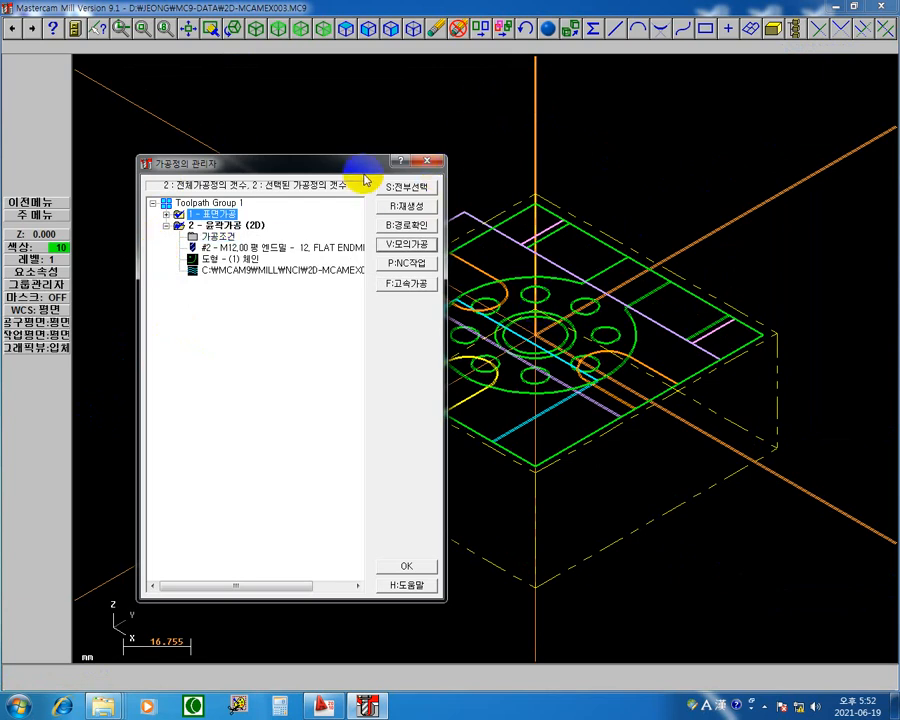
pyautogui.moveTo(355, 165); pyautogui.dragTo(177, 148)
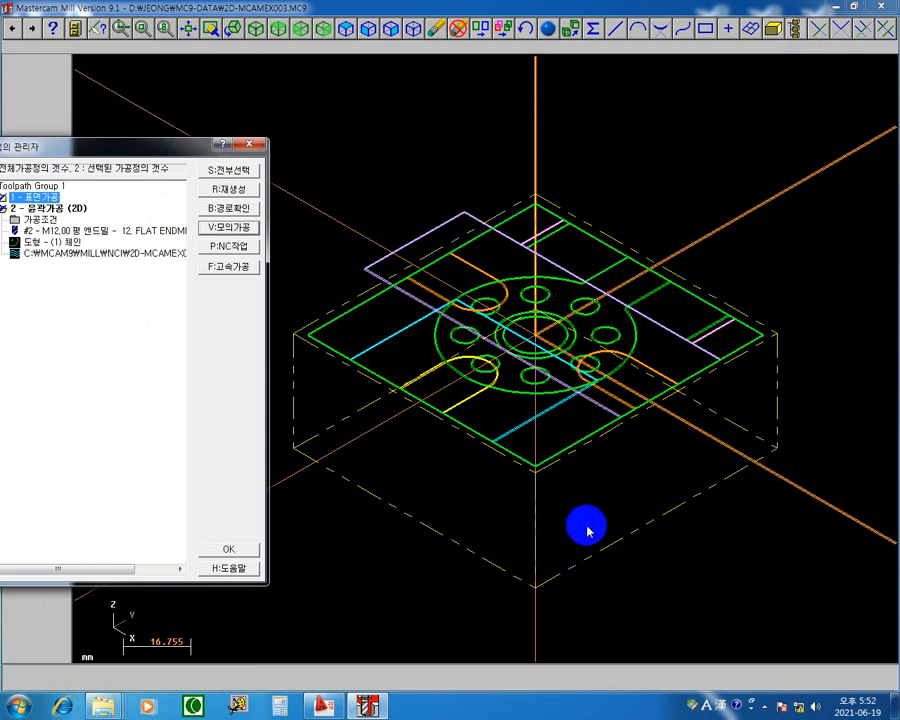
pyautogui.moveTo(137, 150); pyautogui.dragTo(243, 121)
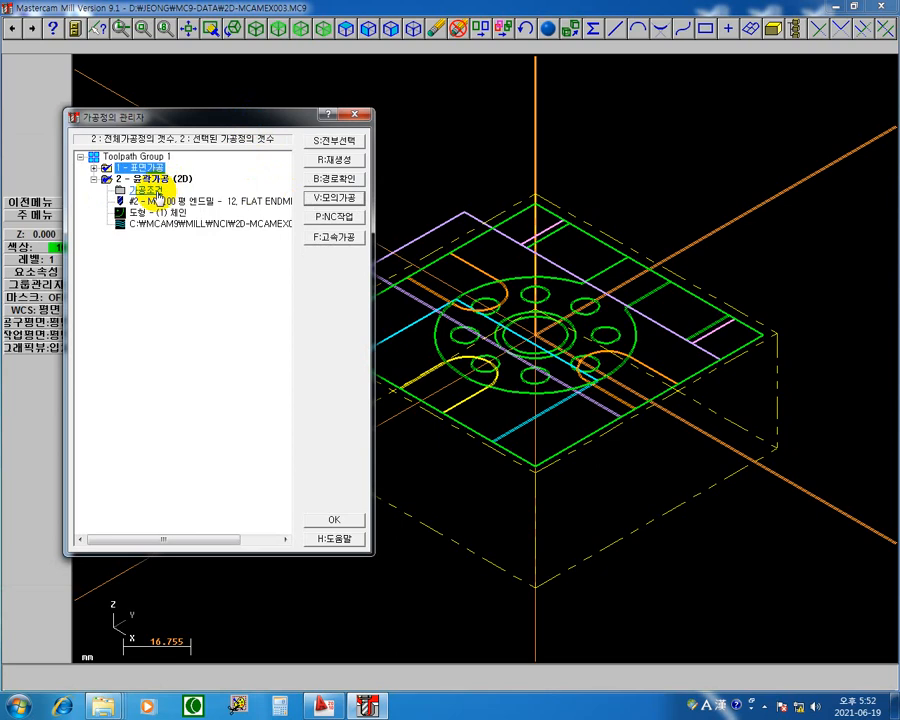
pyautogui.click(140, 191)
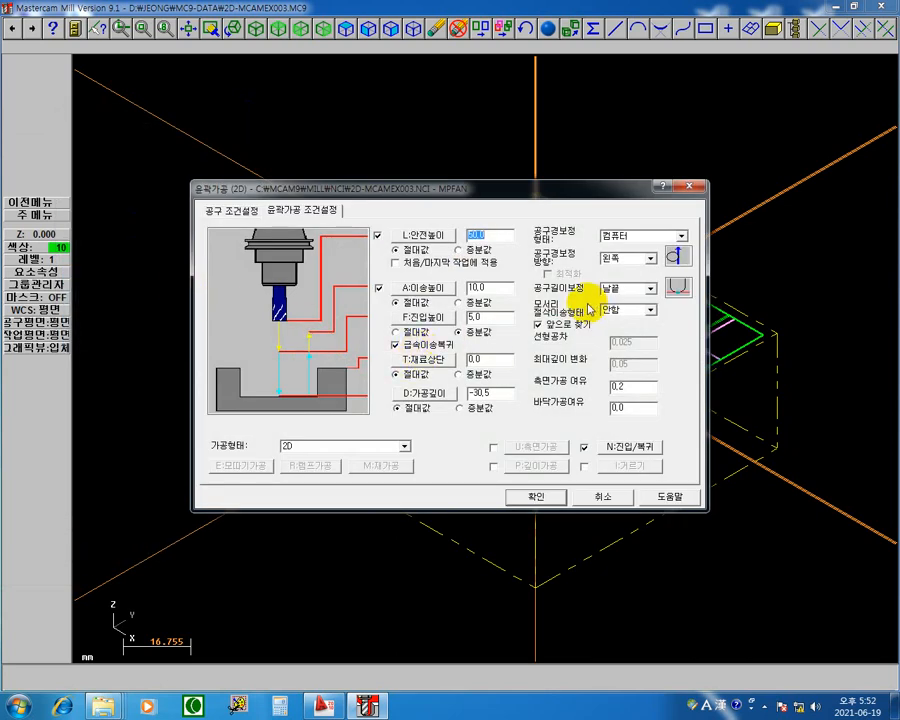
pyautogui.moveTo(574, 190); pyautogui.dragTo(438, 78)
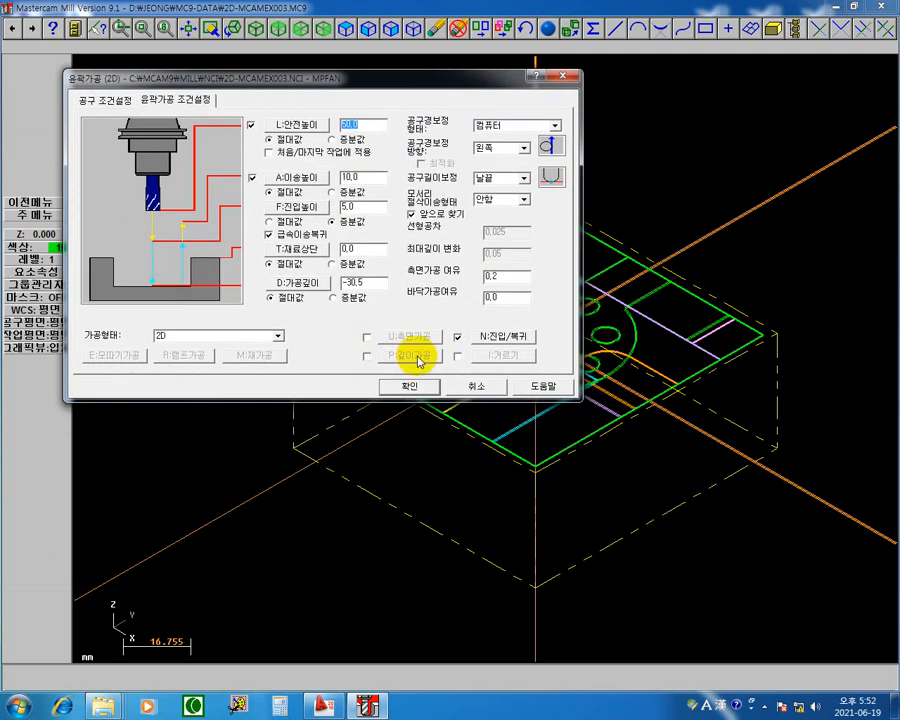
pyautogui.click(366, 356)
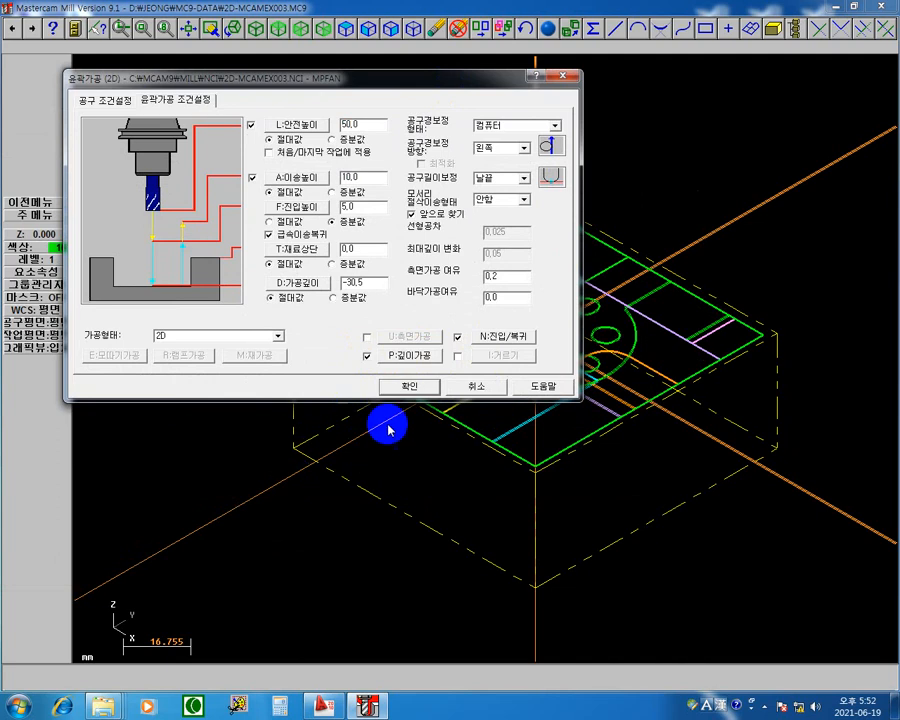
pyautogui.click(410, 356)
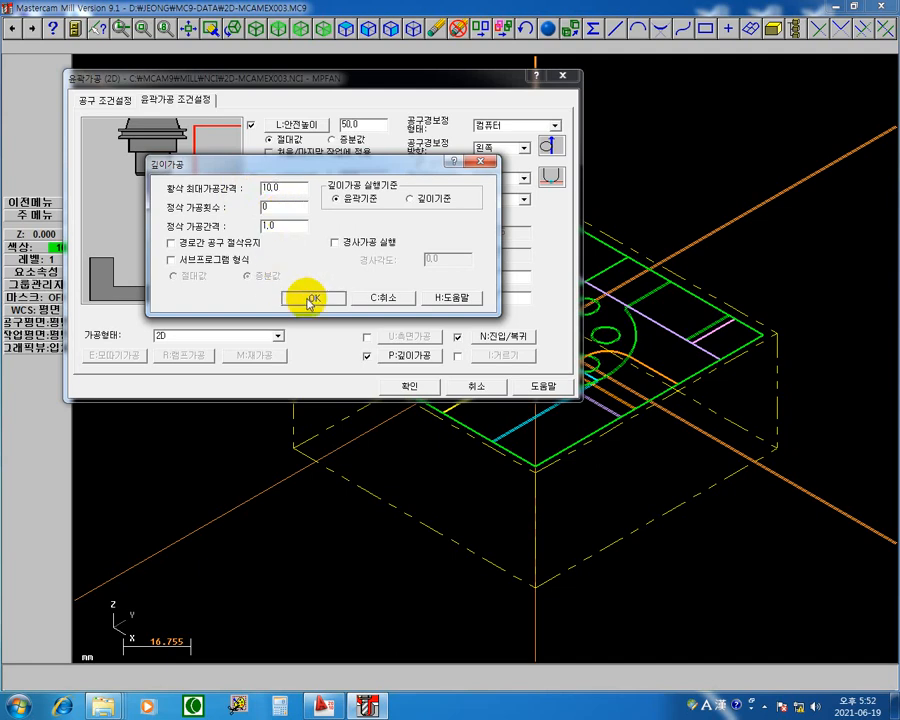
pyautogui.click(303, 297)
pyautogui.click(400, 384)
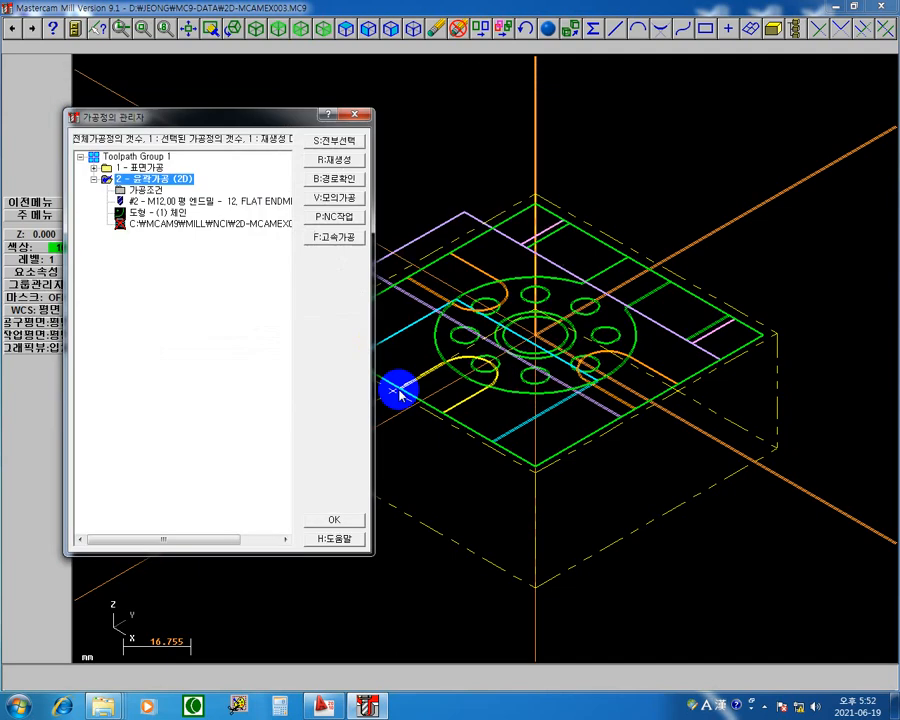
pyautogui.click(346, 161)
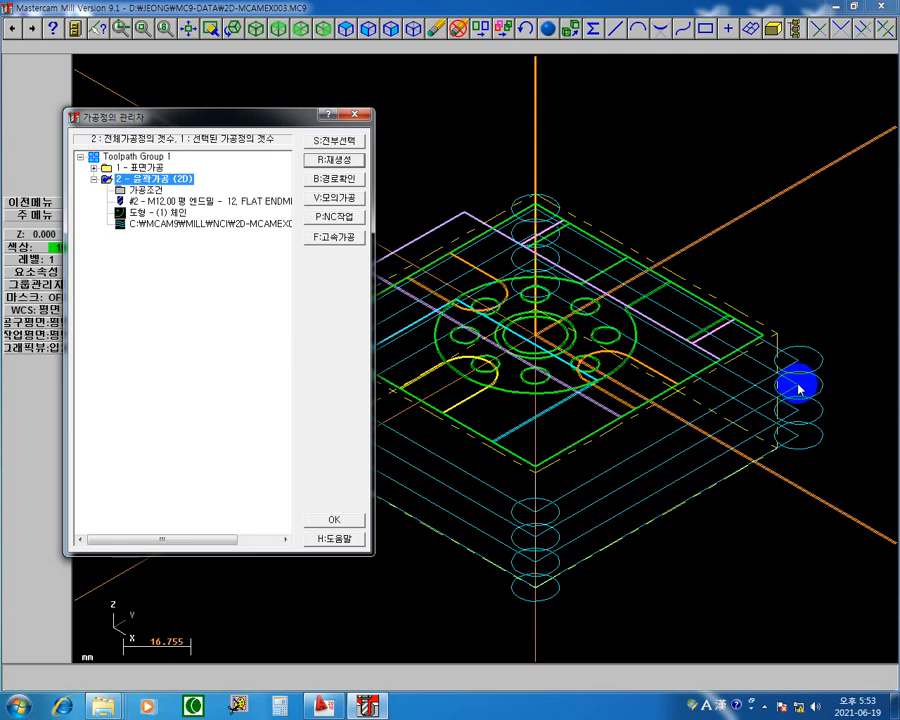
# Step: Reopen the 2D contour operation's cutting parameters at the top of stock value
pyautogui.click(155, 189)
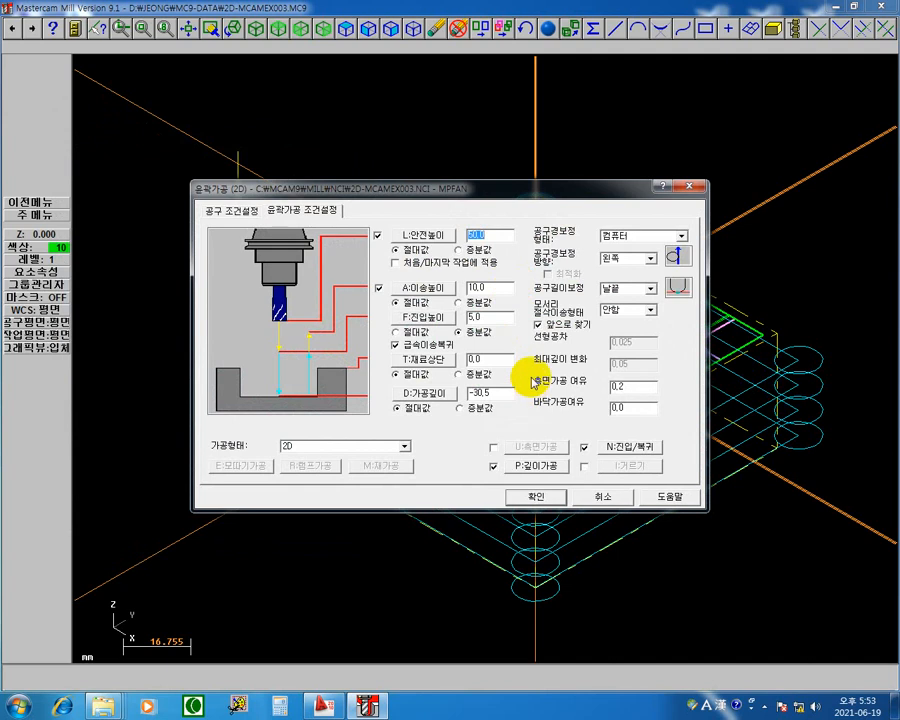
pyautogui.click(498, 363)
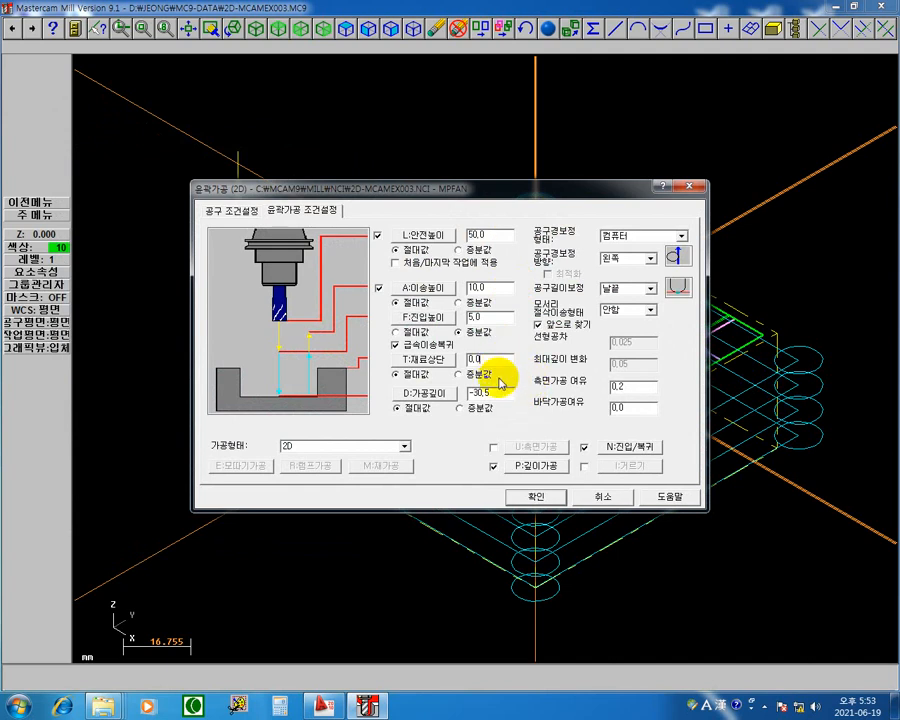
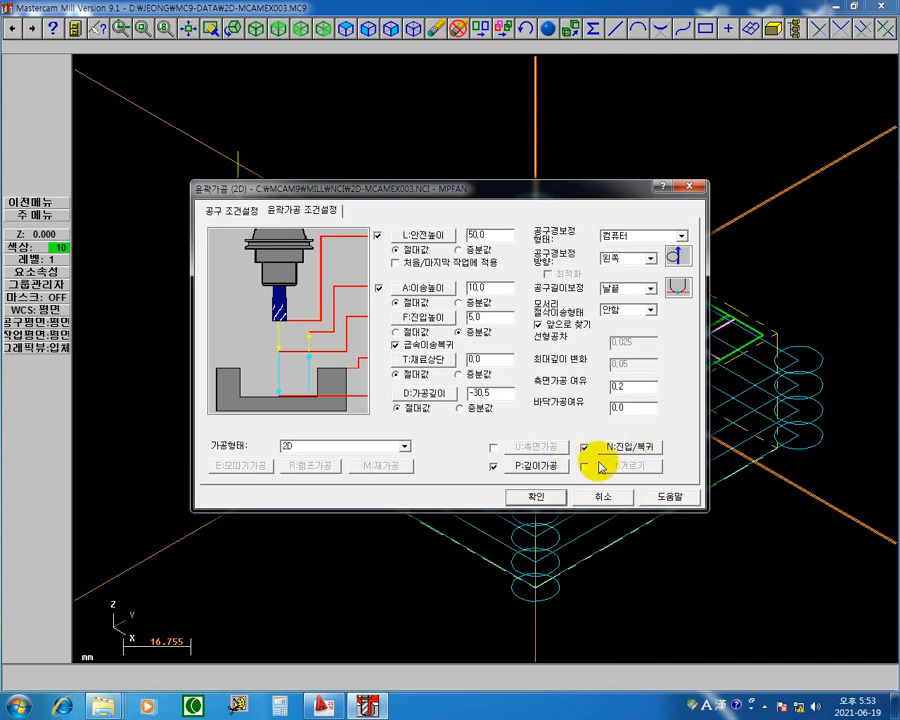
pyautogui.click(537, 466)
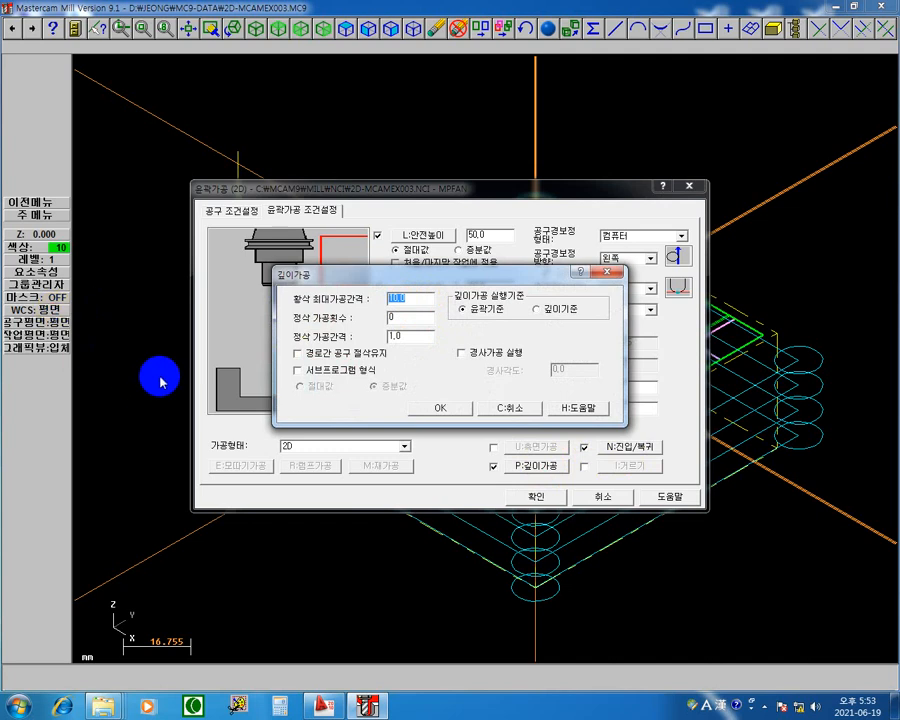
pyautogui.write('11')
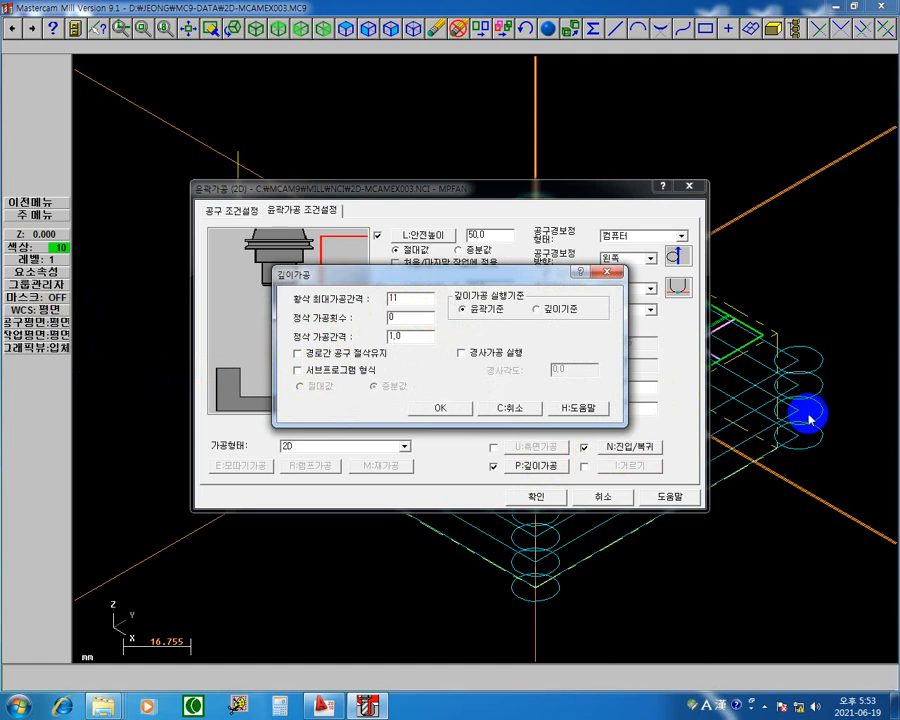
pyautogui.moveTo(540, 278); pyautogui.dragTo(403, 507)
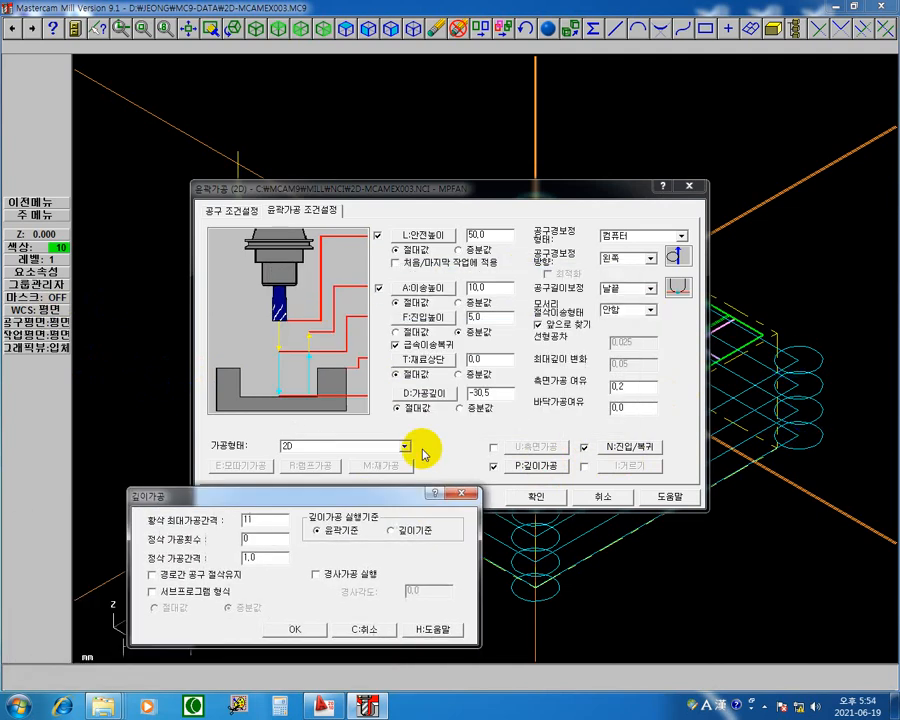
pyautogui.click(472, 497)
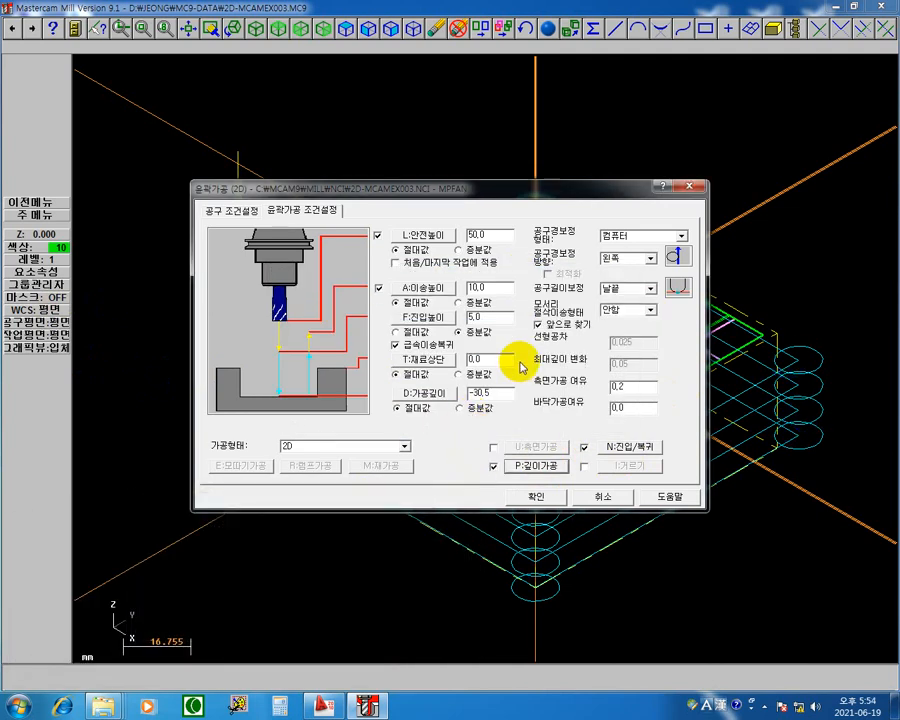
pyautogui.click(543, 505)
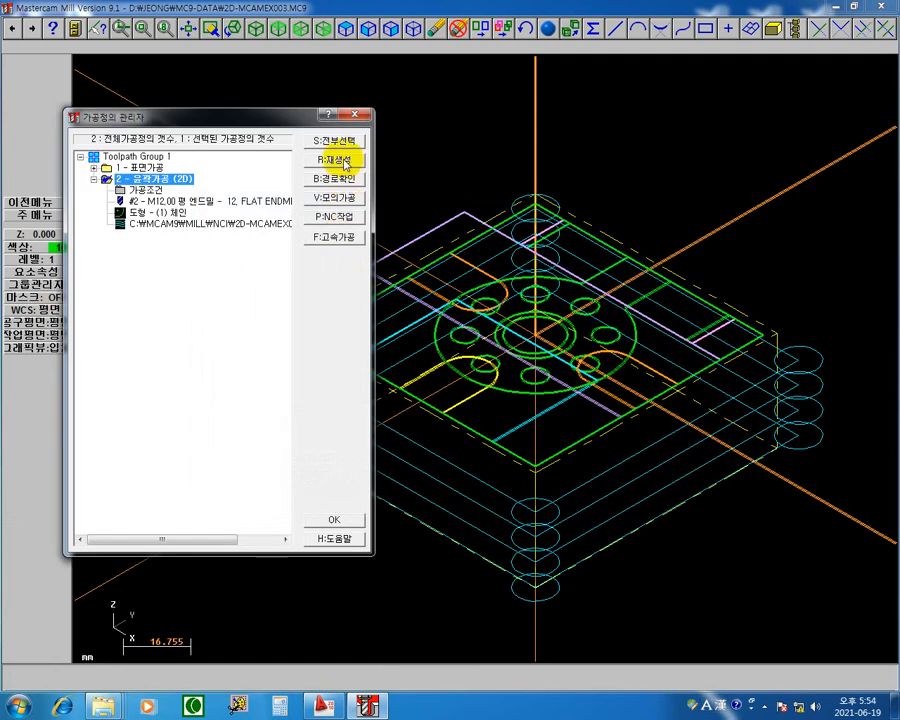
# Step: Set the 2D contour operation's maximum rough depth step to 11 and regenerate its toolpath
pyautogui.click(143, 191)
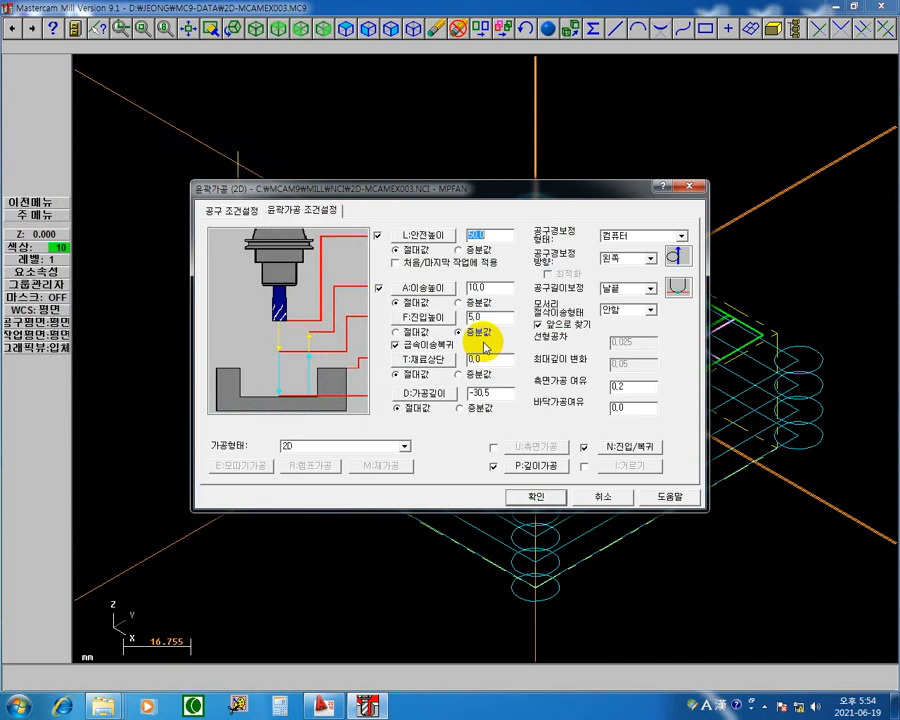
pyautogui.click(547, 470)
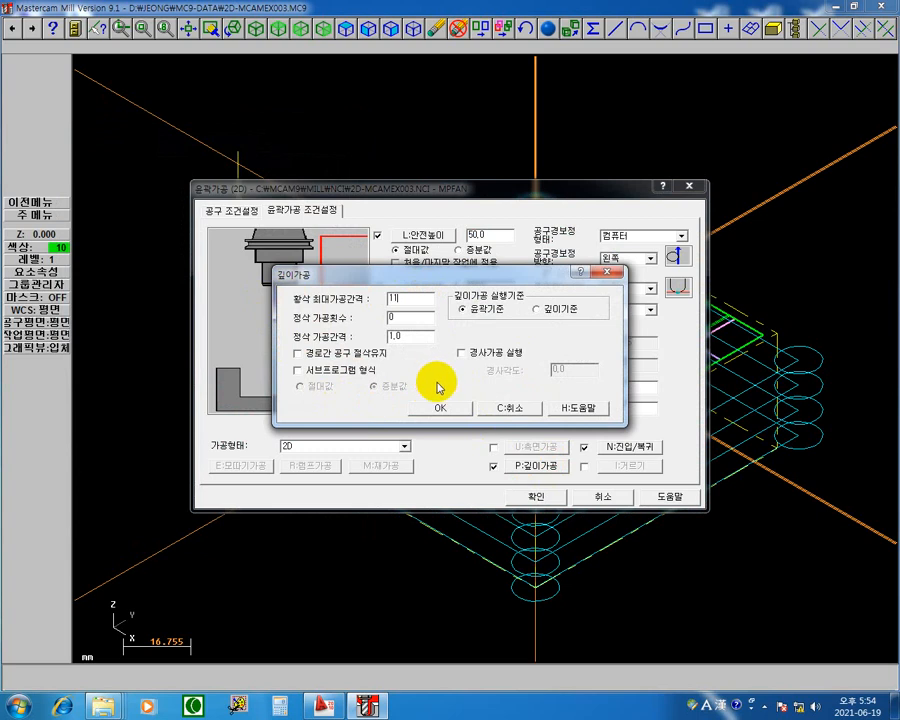
pyautogui.click(449, 407)
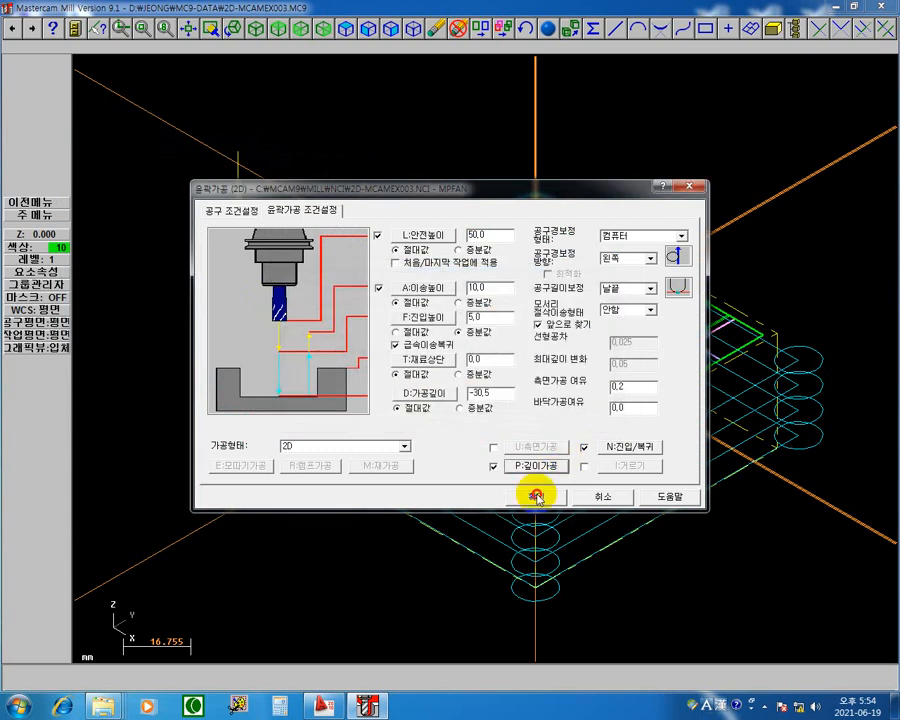
pyautogui.click(536, 494)
pyautogui.click(336, 161)
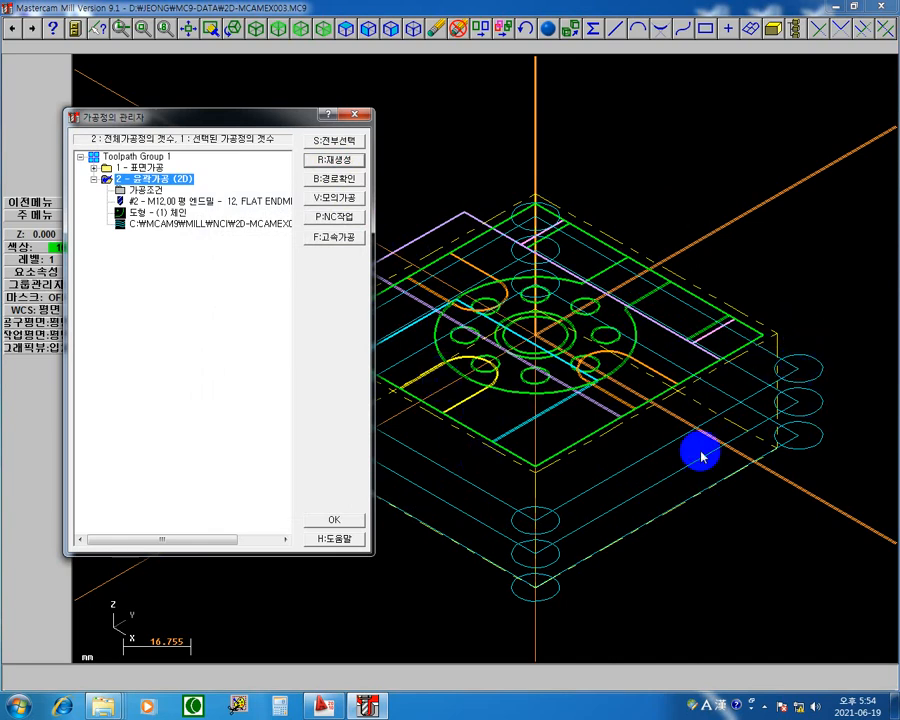
# Step: Switch to the Windows calculator, divide the 30.5 cutting depth by 3 and close the calculator
pyautogui.click(278, 707)
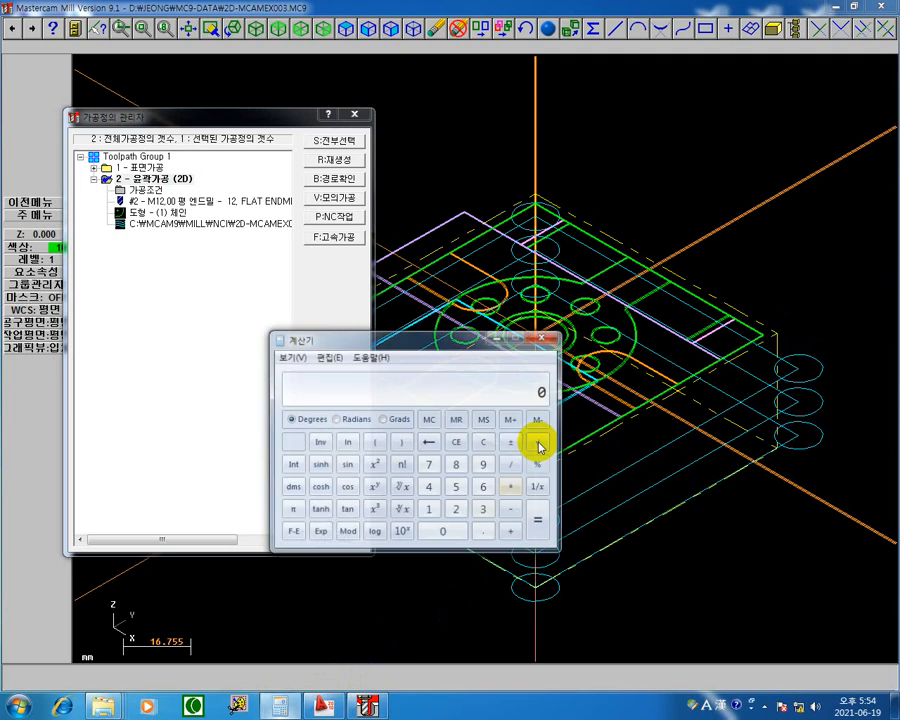
pyautogui.moveTo(474, 347); pyautogui.dragTo(631, 330)
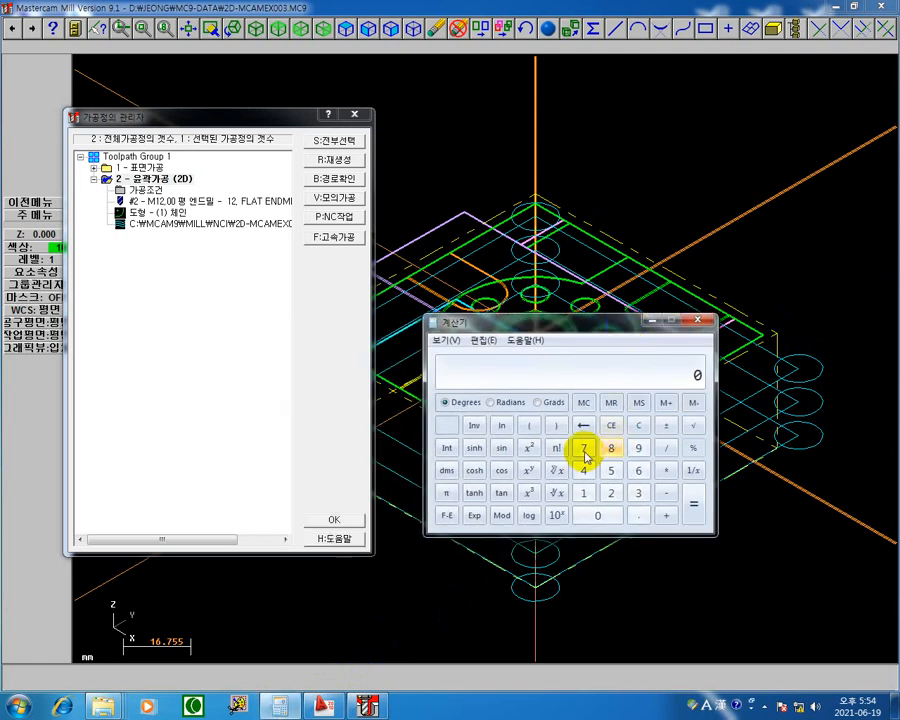
pyautogui.click(636, 497)
pyautogui.click(612, 513)
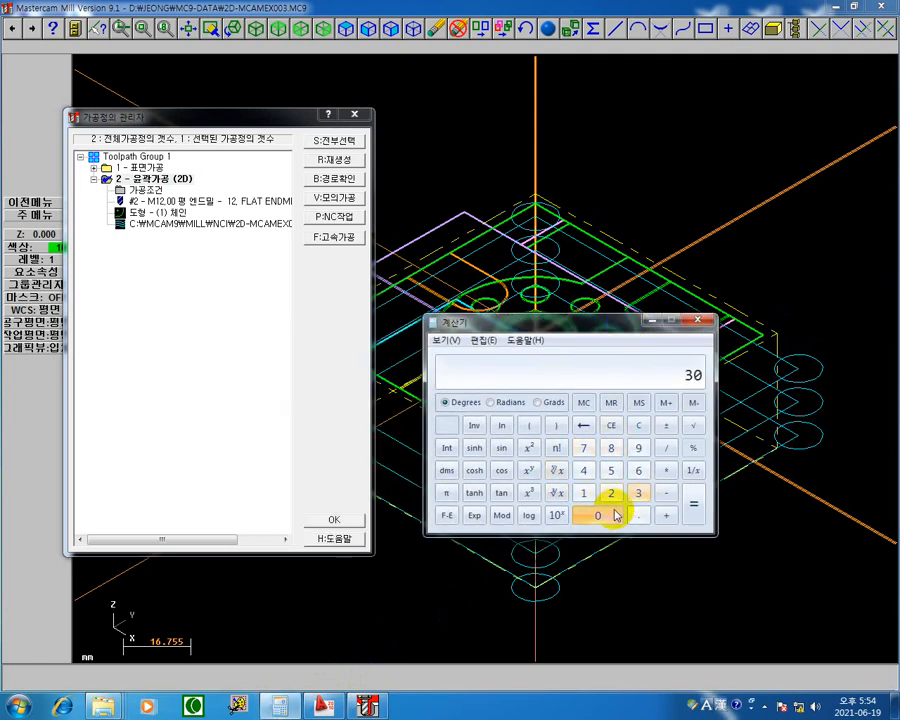
pyautogui.click(638, 515)
pyautogui.click(615, 470)
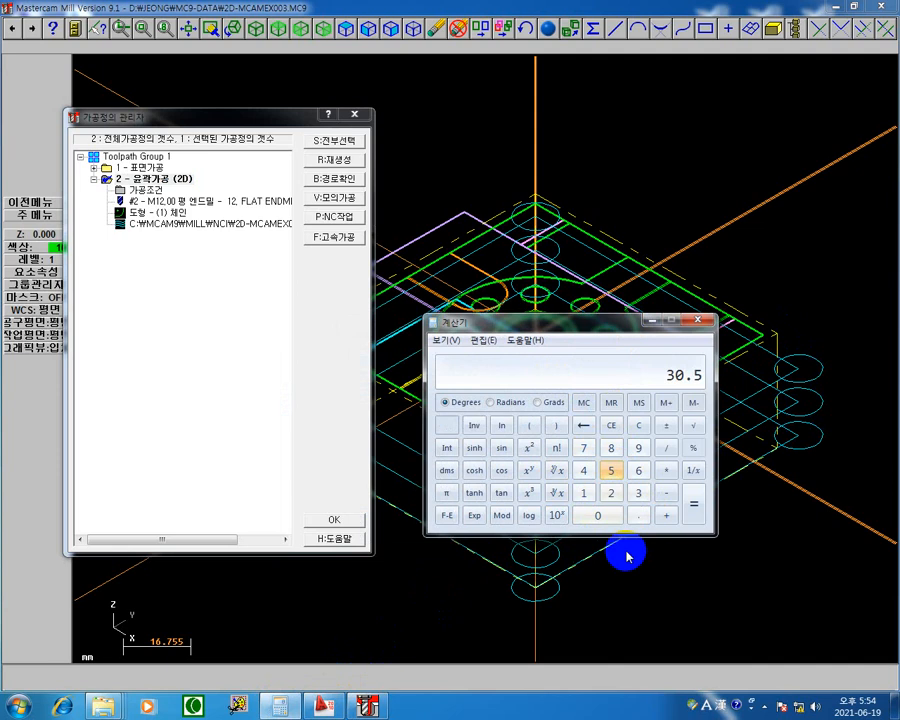
pyautogui.click(667, 447)
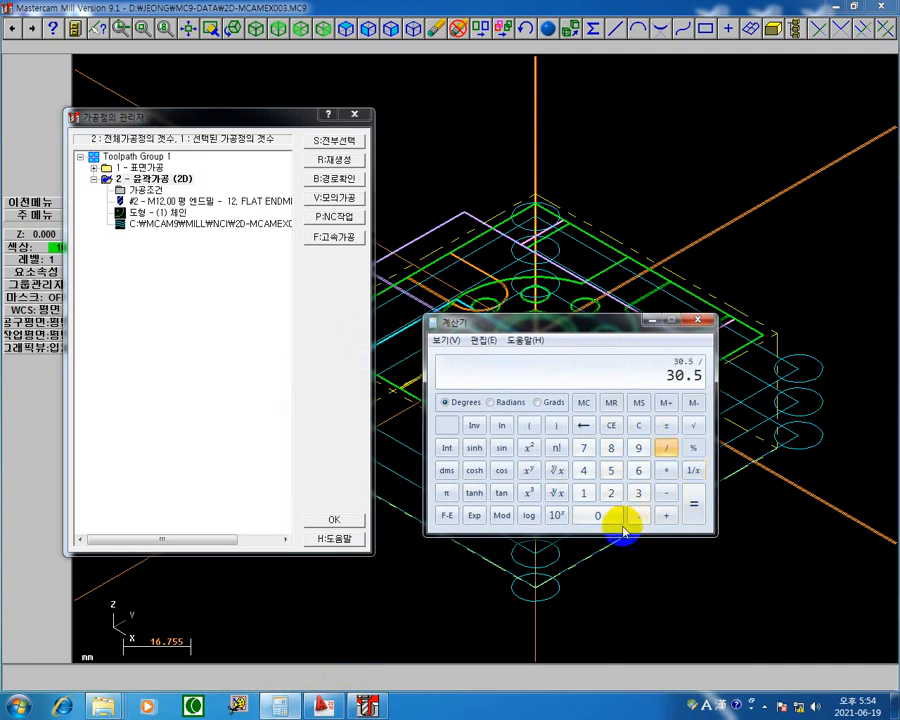
pyautogui.click(637, 492)
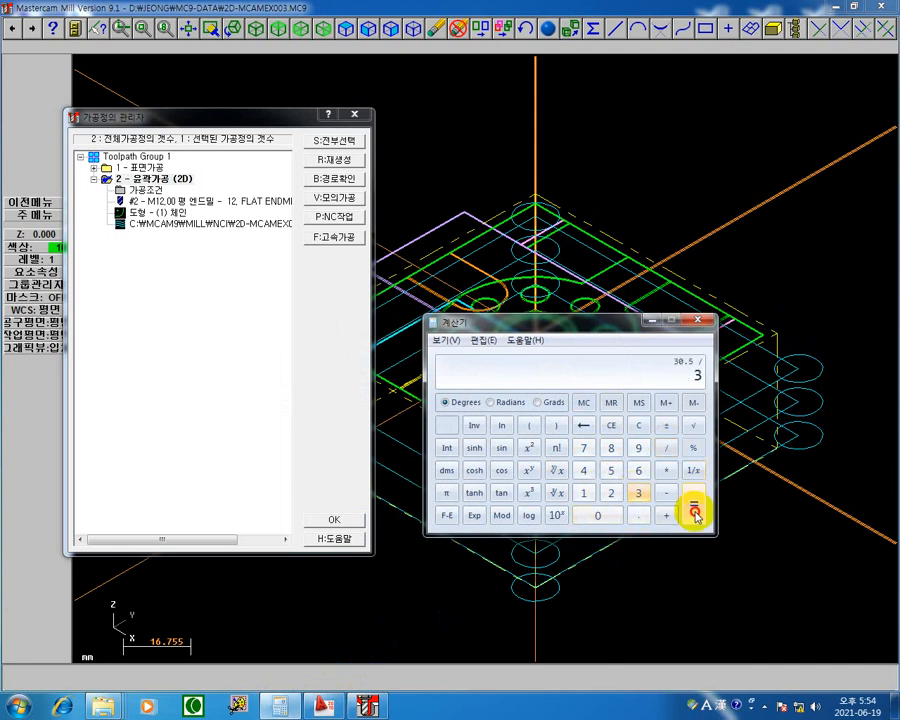
pyautogui.click(694, 512)
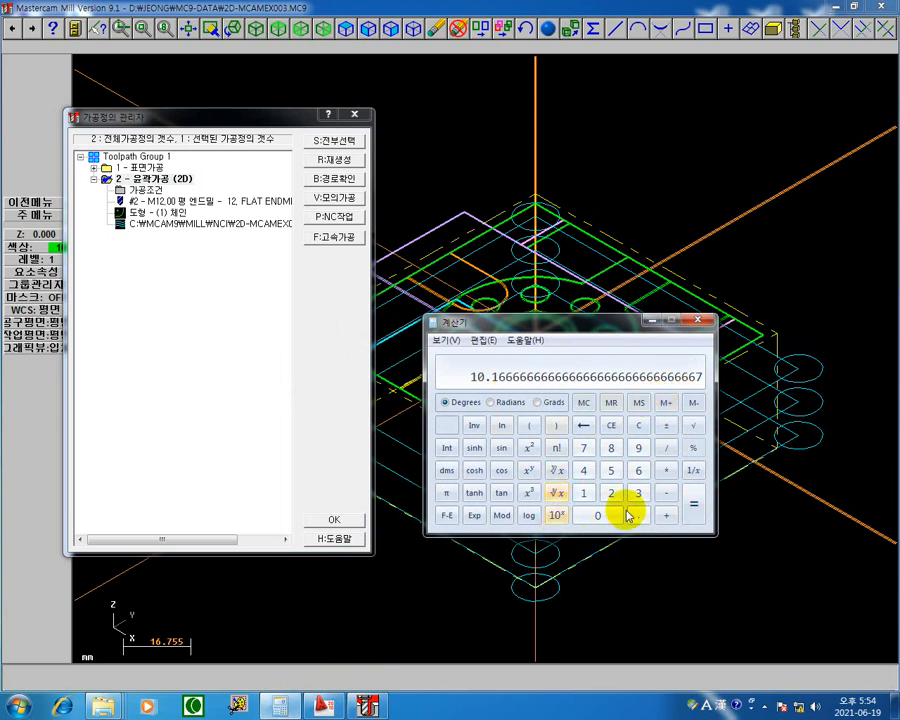
pyautogui.click(697, 320)
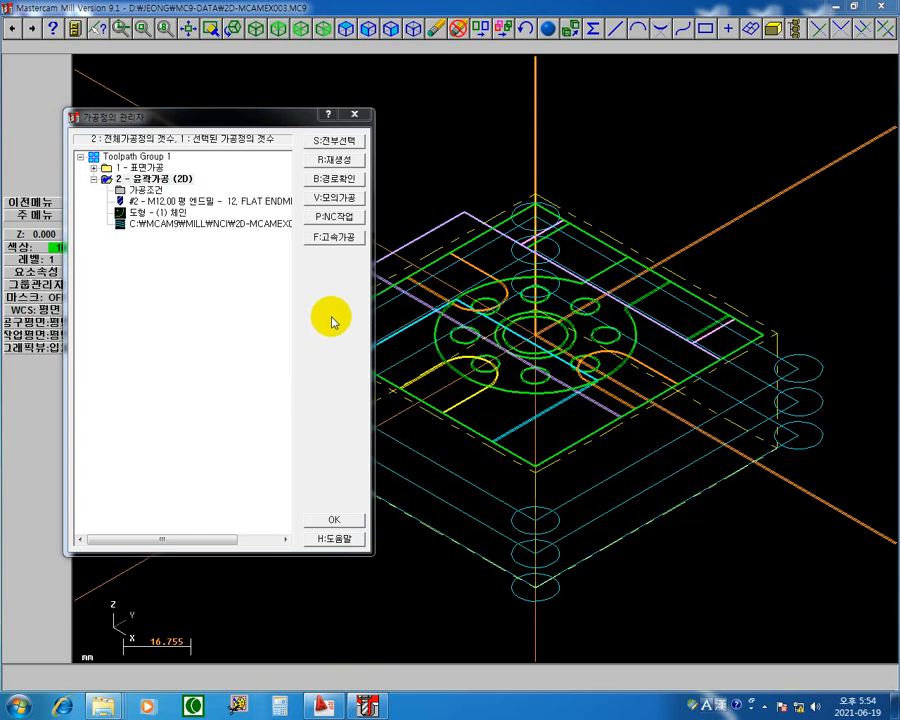
# Step: Backplot the 2D contour operation and step the tool through its approach and the first depth pass around the outline
pyautogui.click(186, 229)
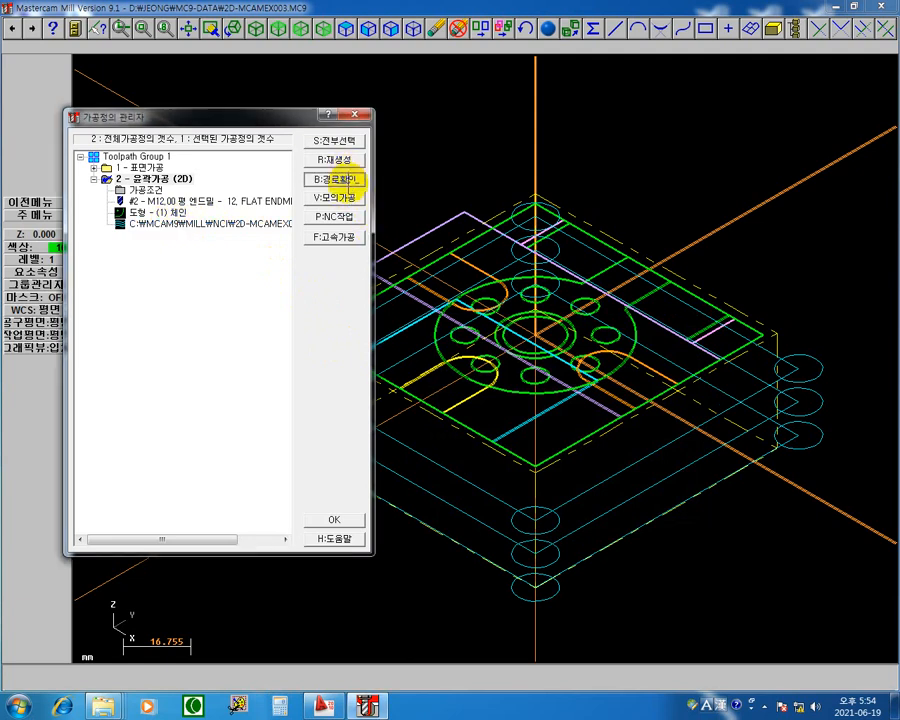
pyautogui.click(350, 180)
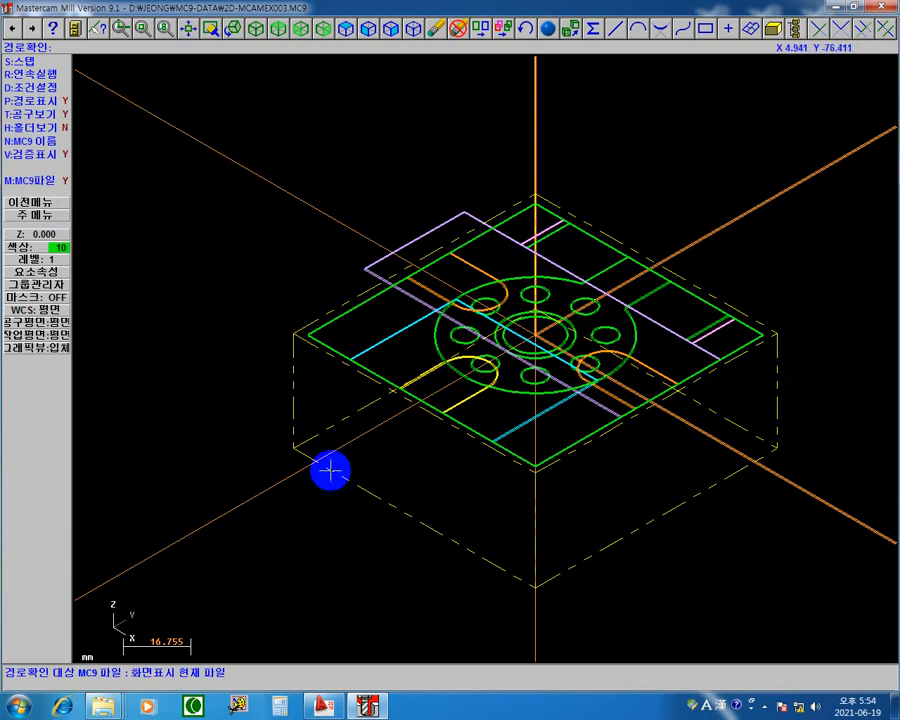
pyautogui.press('s')
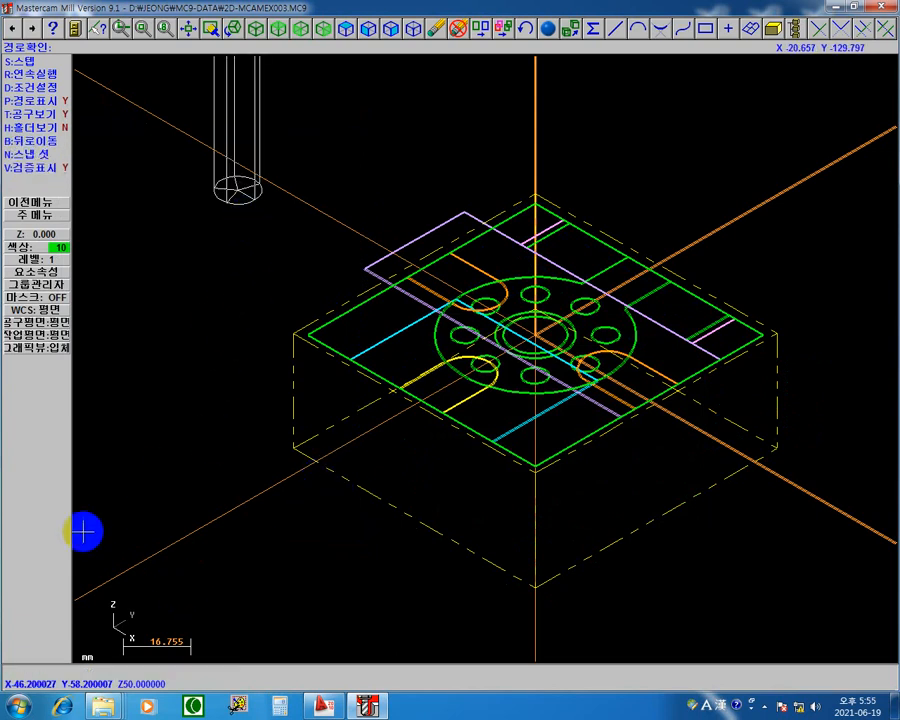
pyautogui.press('s')
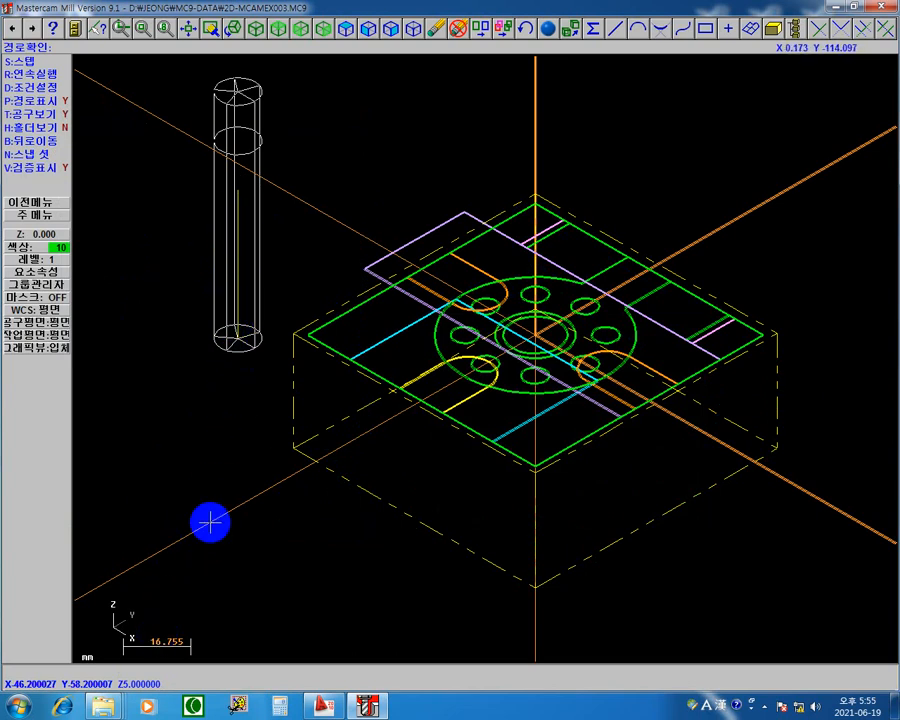
pyautogui.press('s')
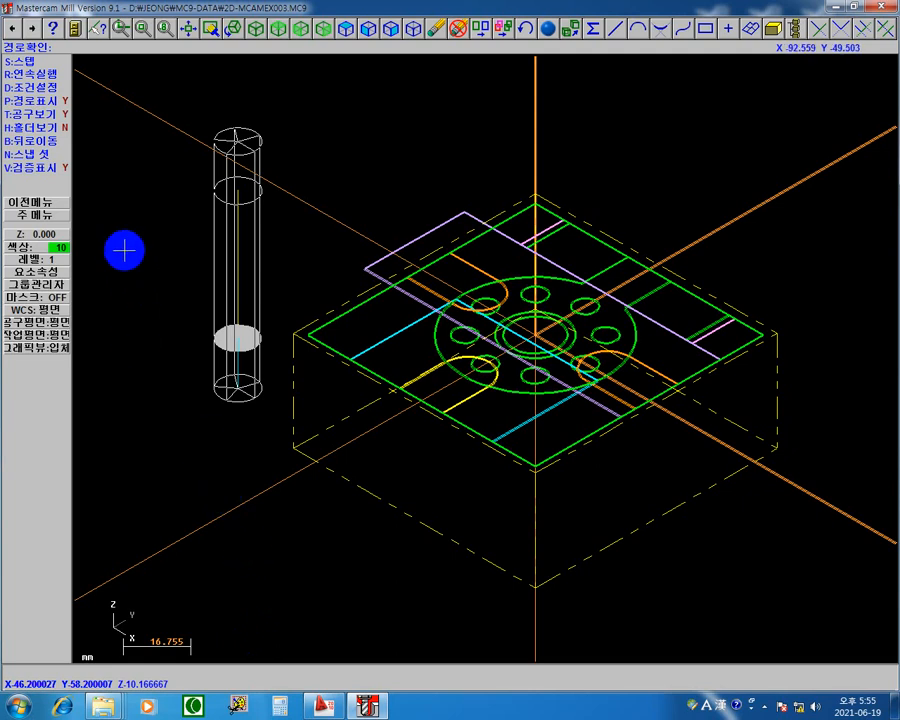
pyautogui.click(52, 63)
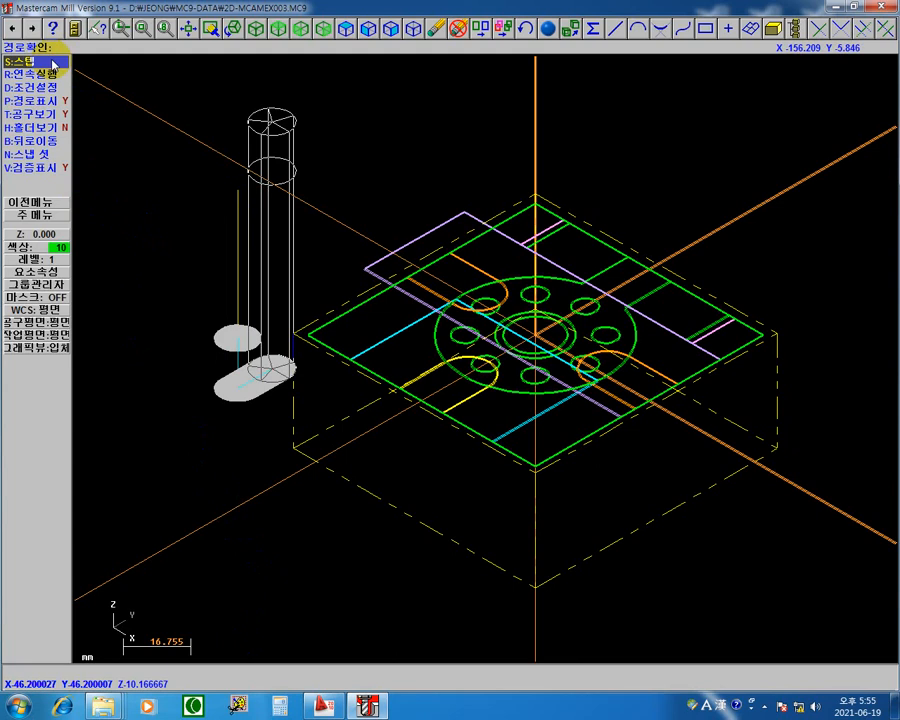
pyautogui.click(52, 62)
pyautogui.click(52, 61)
pyautogui.click(52, 62)
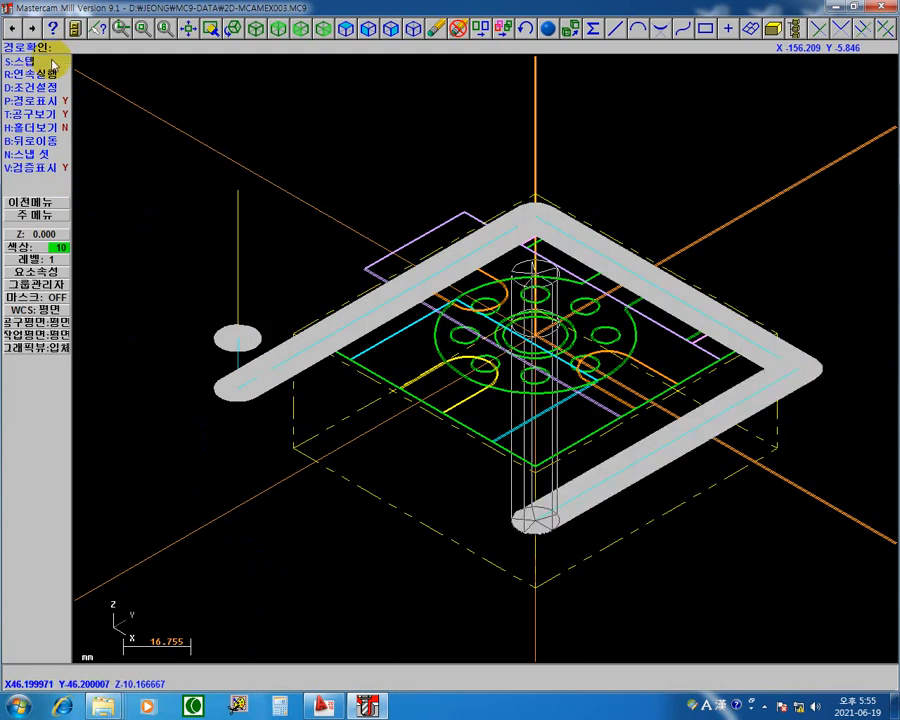
pyautogui.click(52, 63)
pyautogui.click(52, 64)
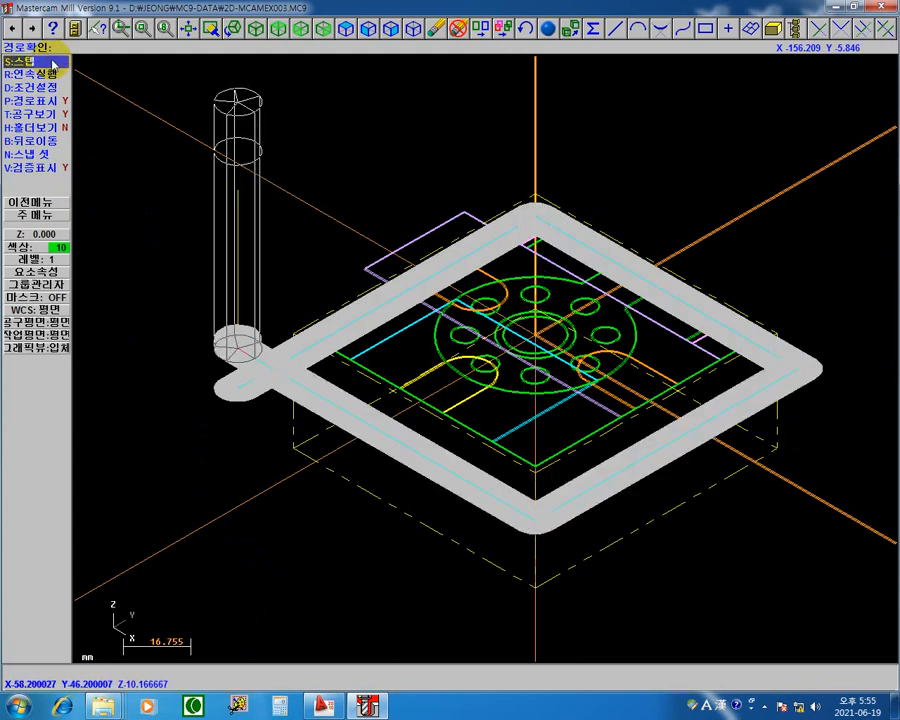
# Step: Step the backplot from an oblique view through the retract, the repositioning move and the whole second depth pass
pyautogui.click(232, 29)
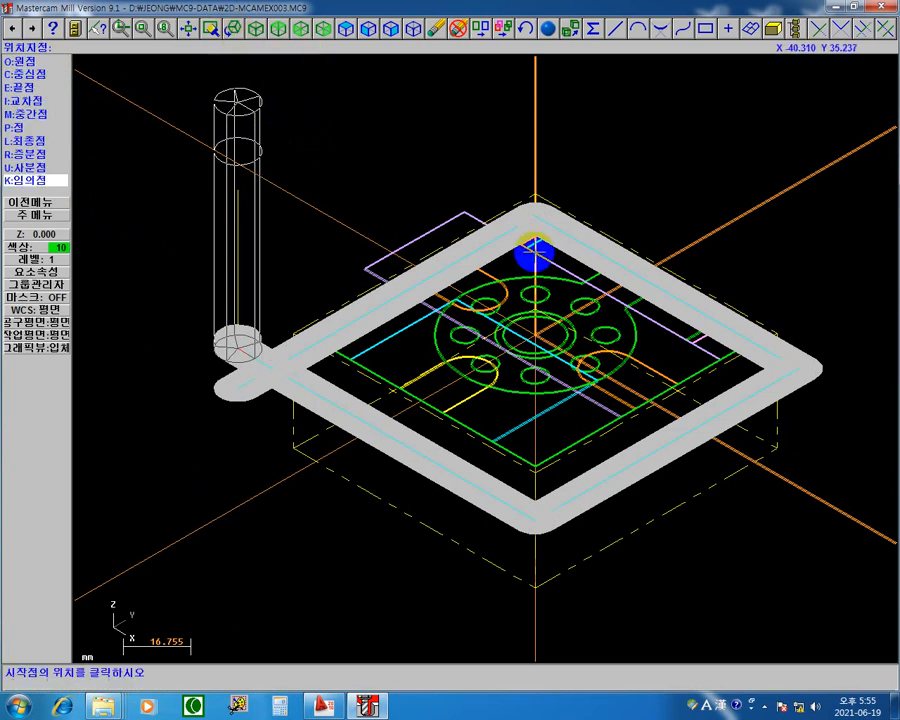
pyautogui.click(536, 327)
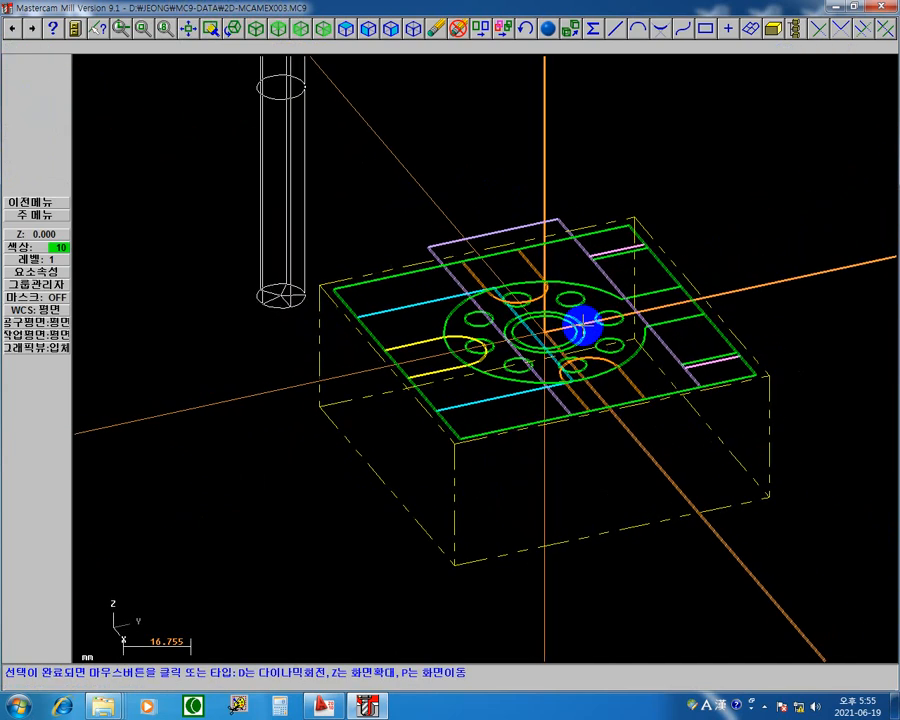
pyautogui.click(579, 323)
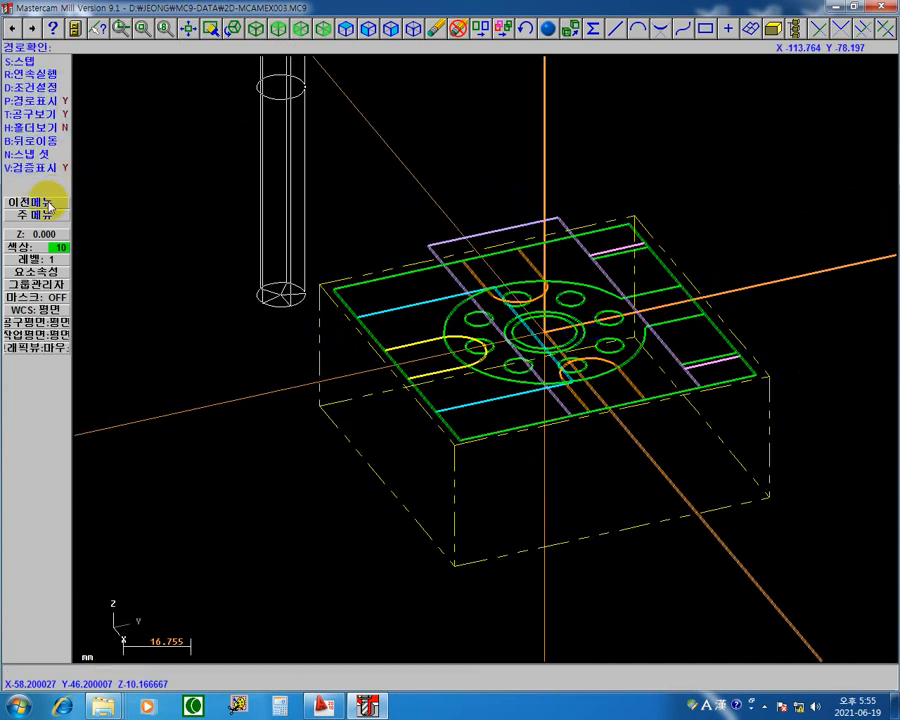
pyautogui.click(30, 62)
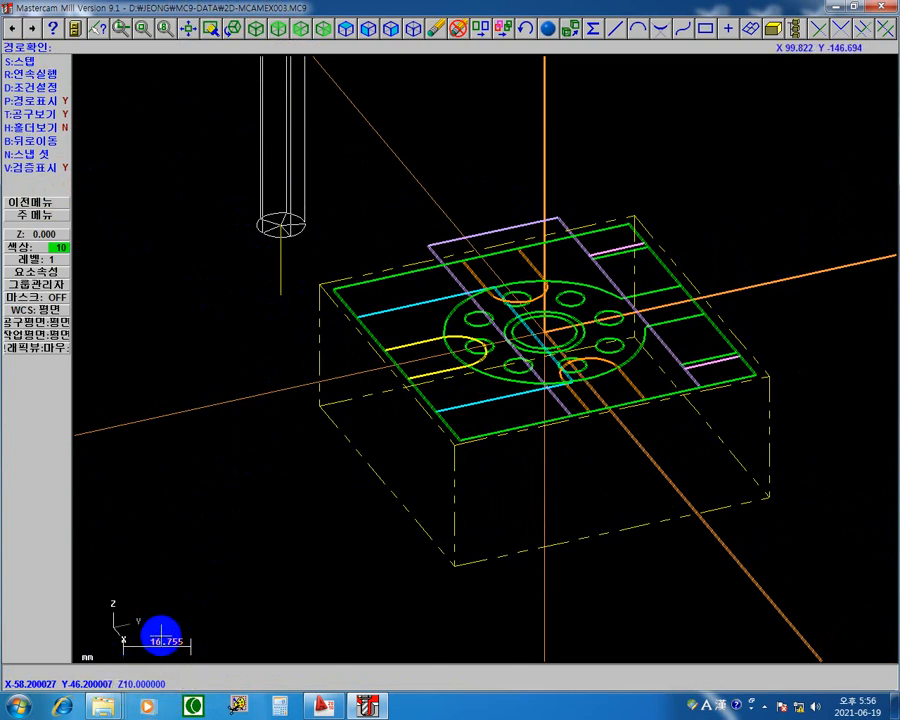
pyautogui.press('s')
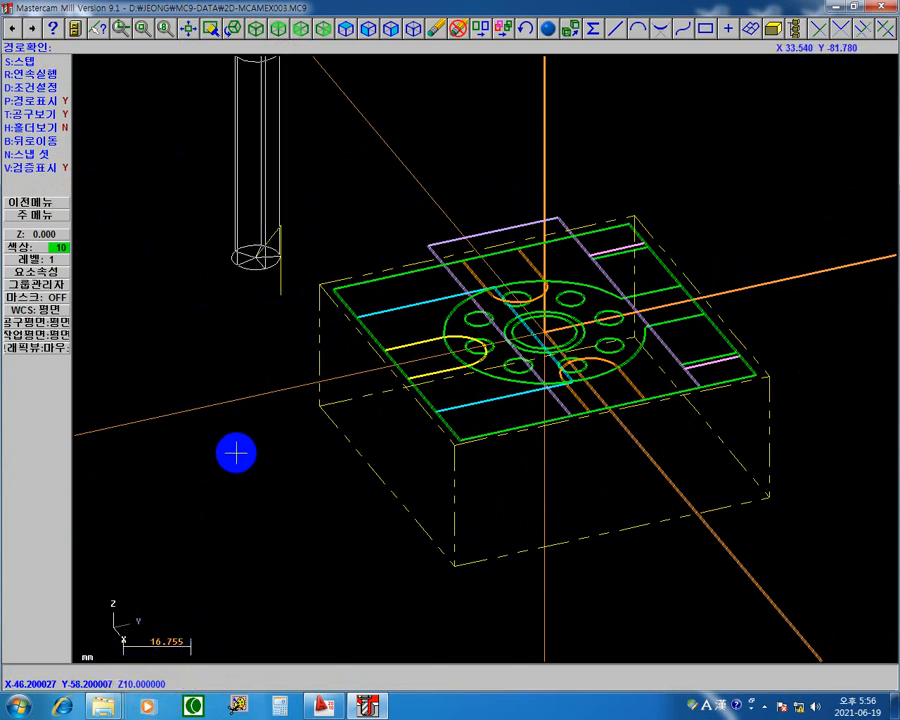
pyautogui.press('s')
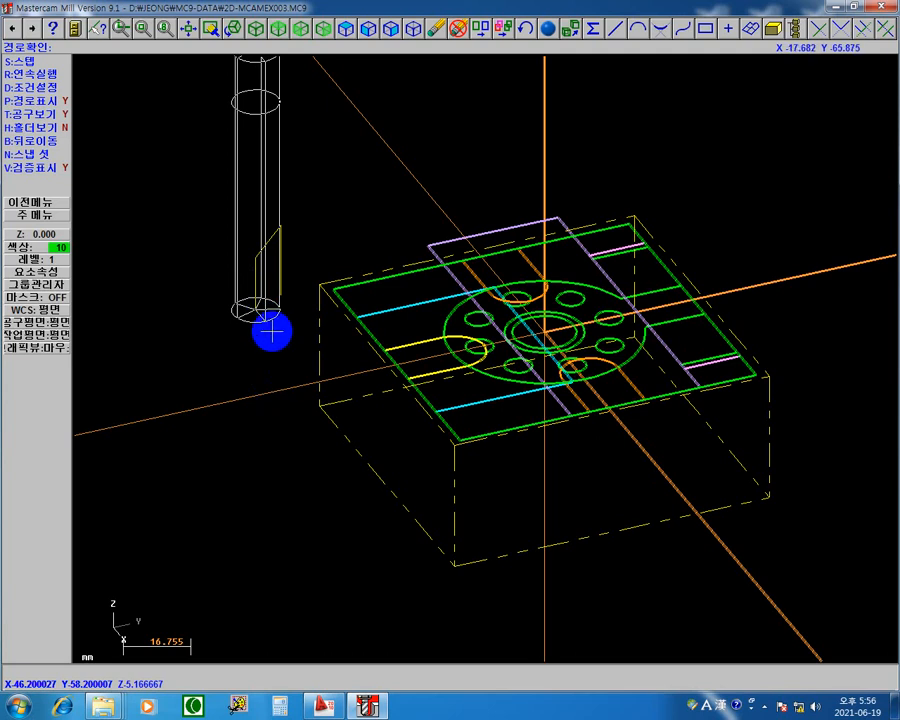
pyautogui.press('s')
pyautogui.press('s')
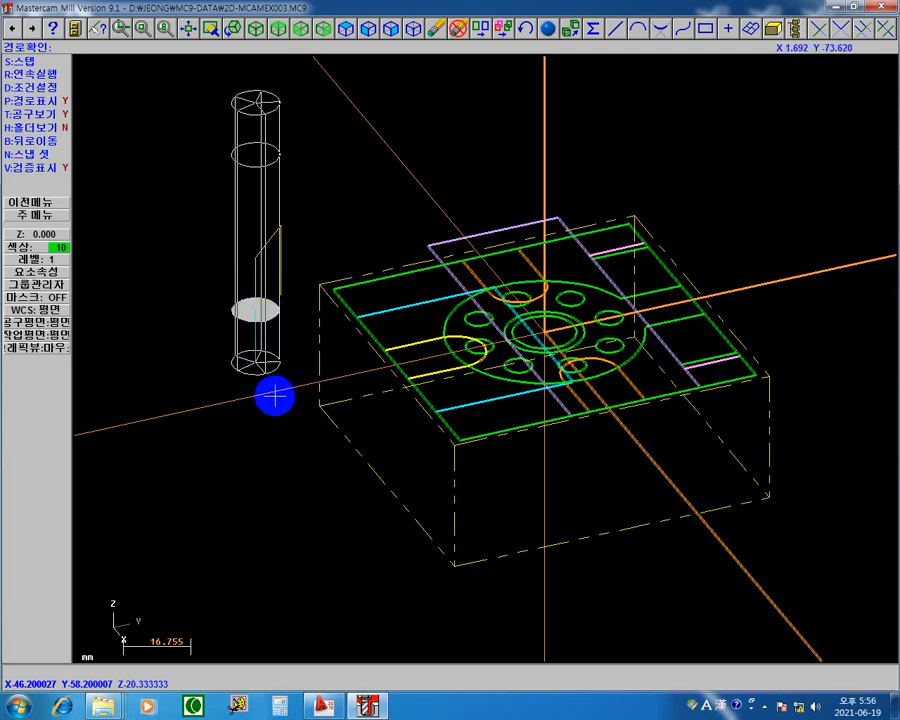
pyautogui.press('s')
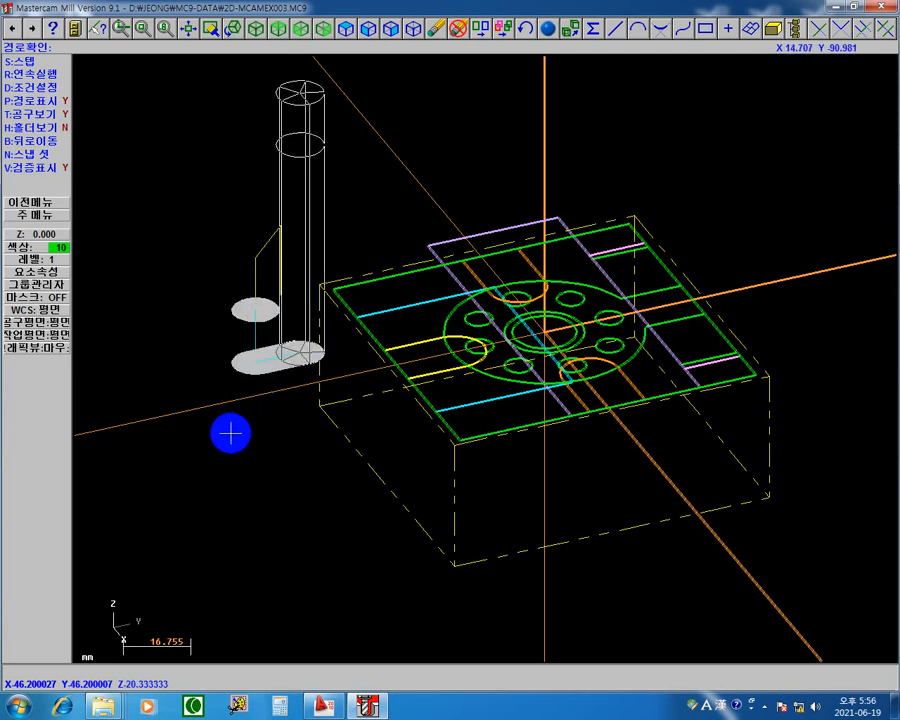
pyautogui.press('s')
pyautogui.press('s')
pyautogui.press('s')
pyautogui.press('s')
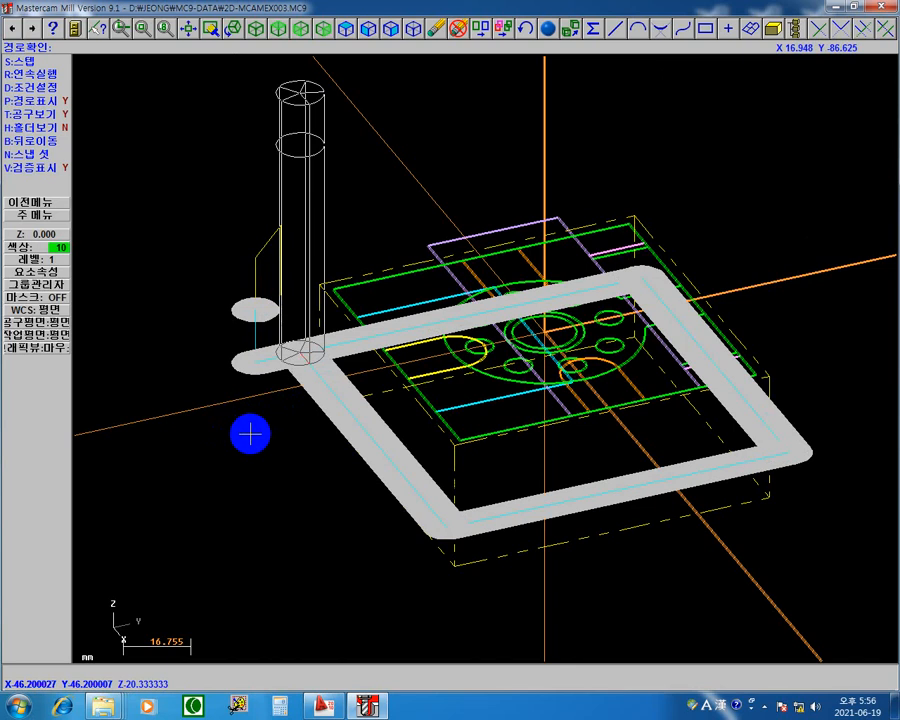
# Step: Step the backplot through the third depth pass around the outline and the final retract, dismissing the end-of-path notice
pyautogui.press('s')
pyautogui.press('s')
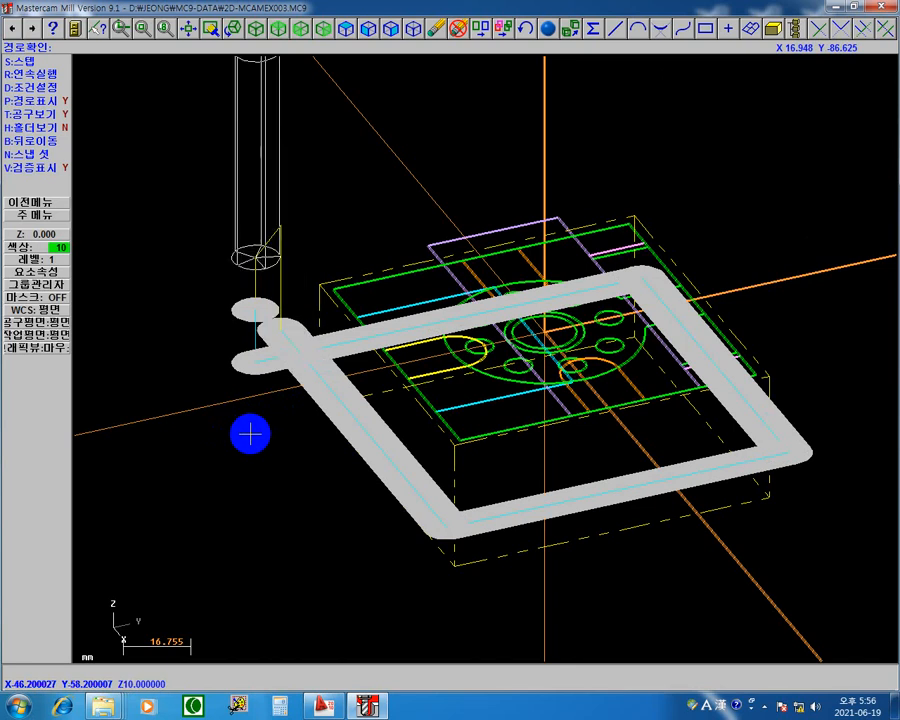
pyautogui.press('s')
pyautogui.press('s')
pyautogui.press('s')
pyautogui.press('s')
pyautogui.press('s')
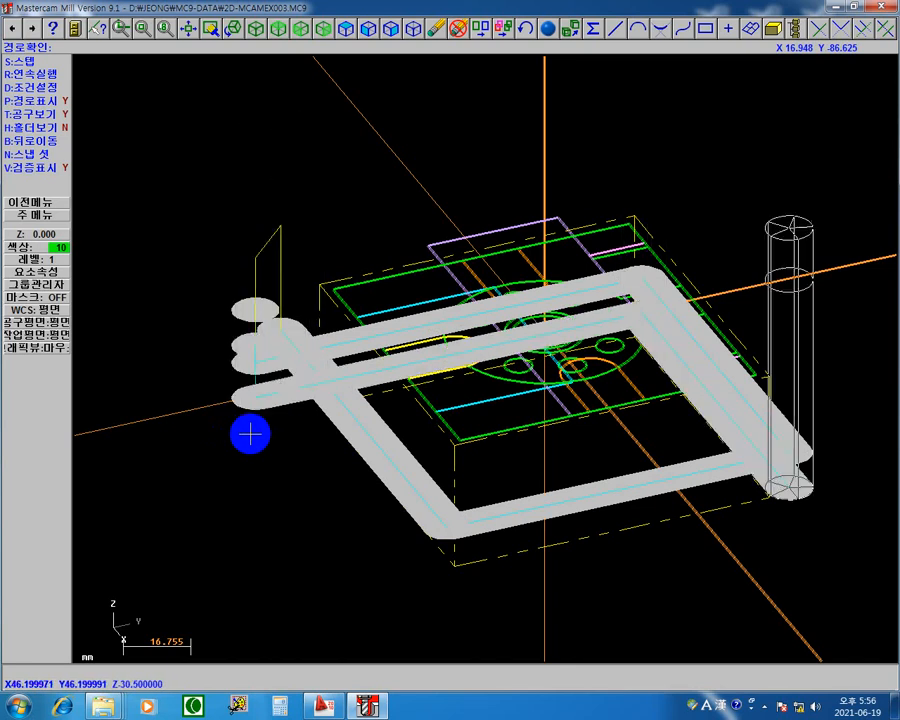
pyautogui.press('s')
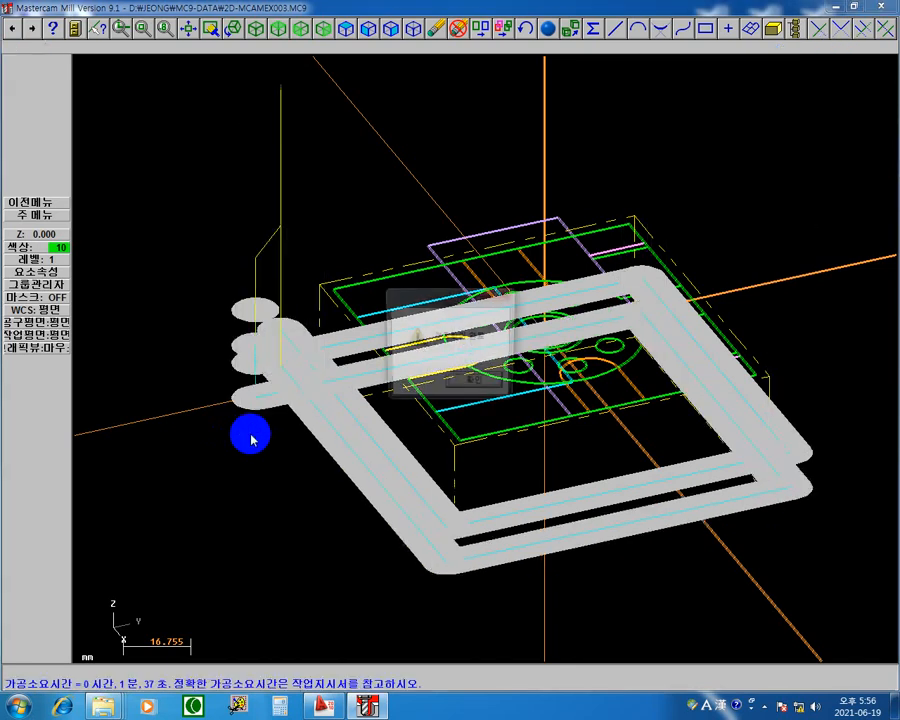
pyautogui.click(468, 386)
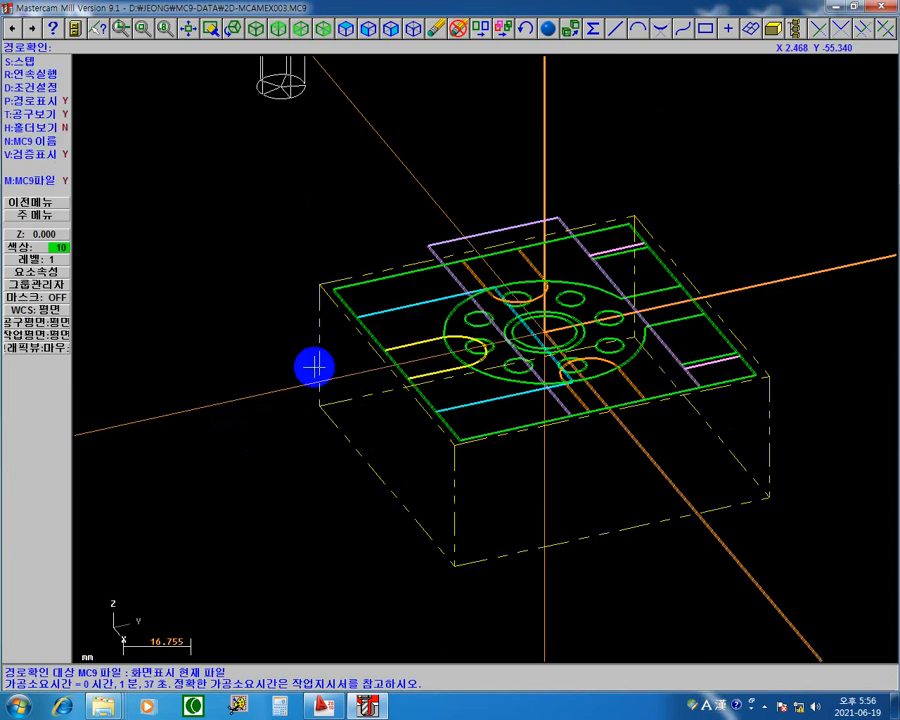
# Step: Turn off the backplot's verify display, run the 2D contour path continuously through every depth pass, and leave the backplot
pyautogui.click(58, 154)
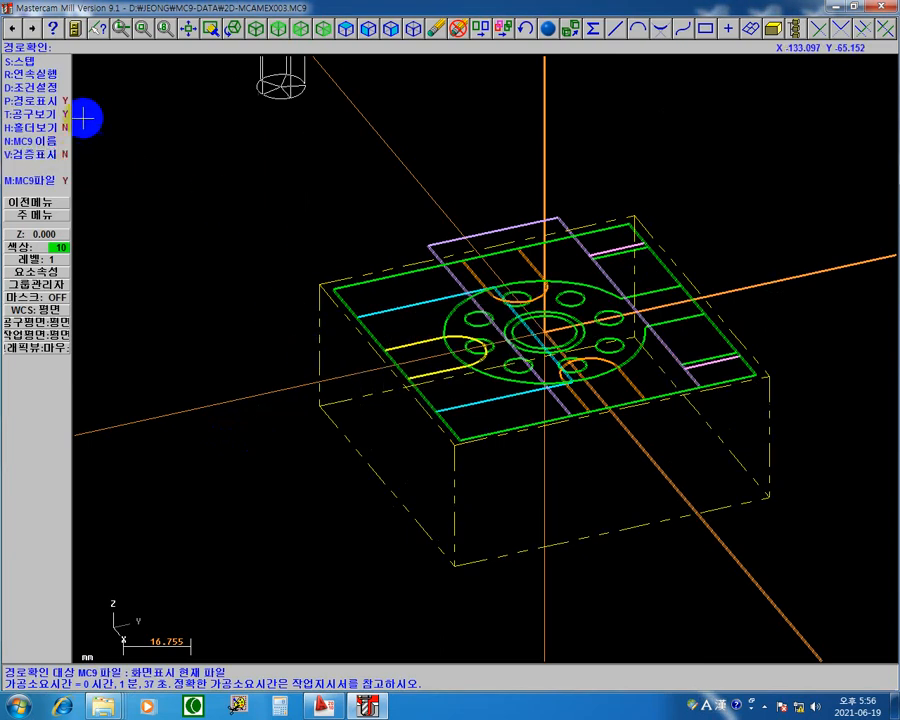
pyautogui.click(60, 73)
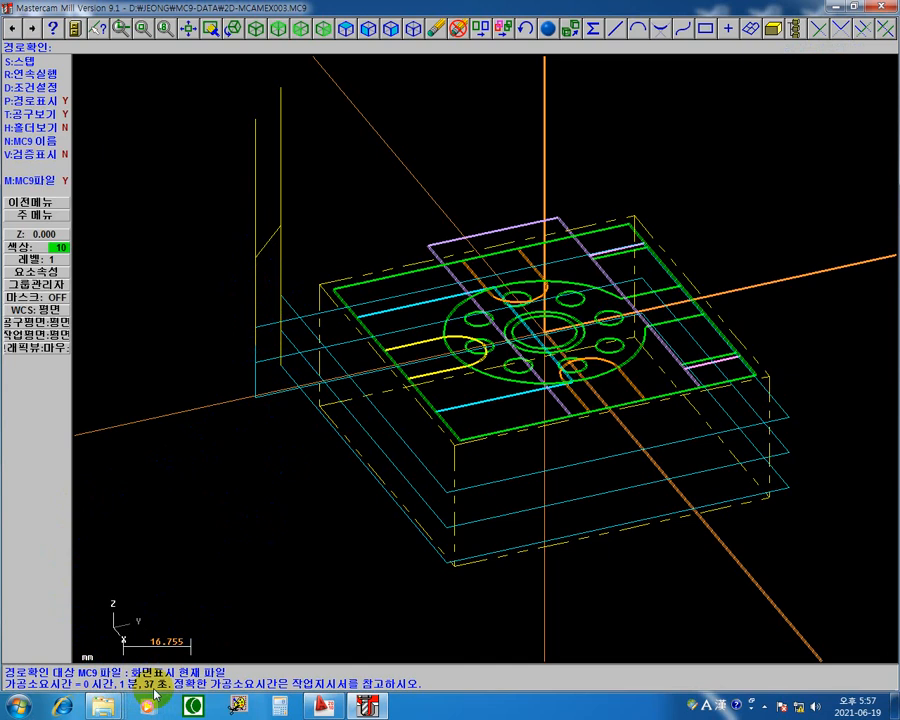
pyautogui.click(50, 204)
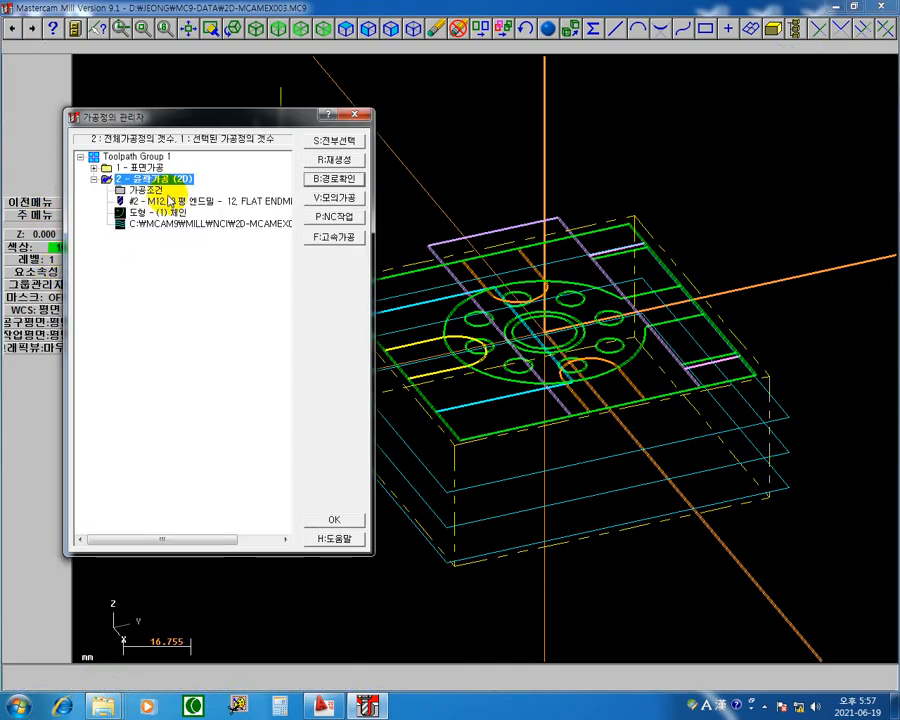
# Step: Enable keeping the tool down between depth cuts in the 2D contour operation and regenerate its toolpath
pyautogui.click(148, 191)
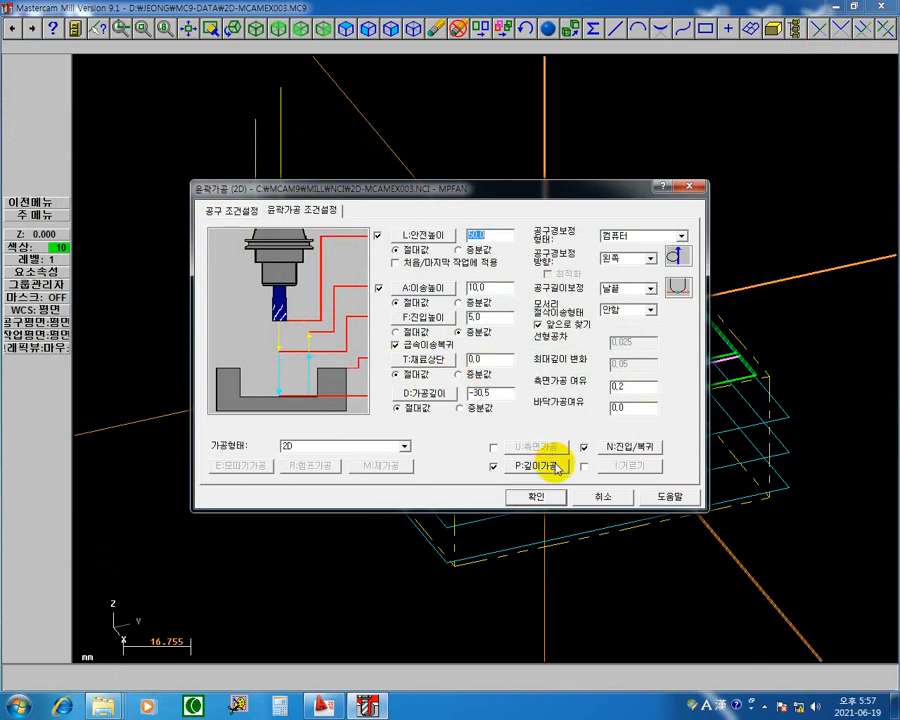
pyautogui.click(536, 466)
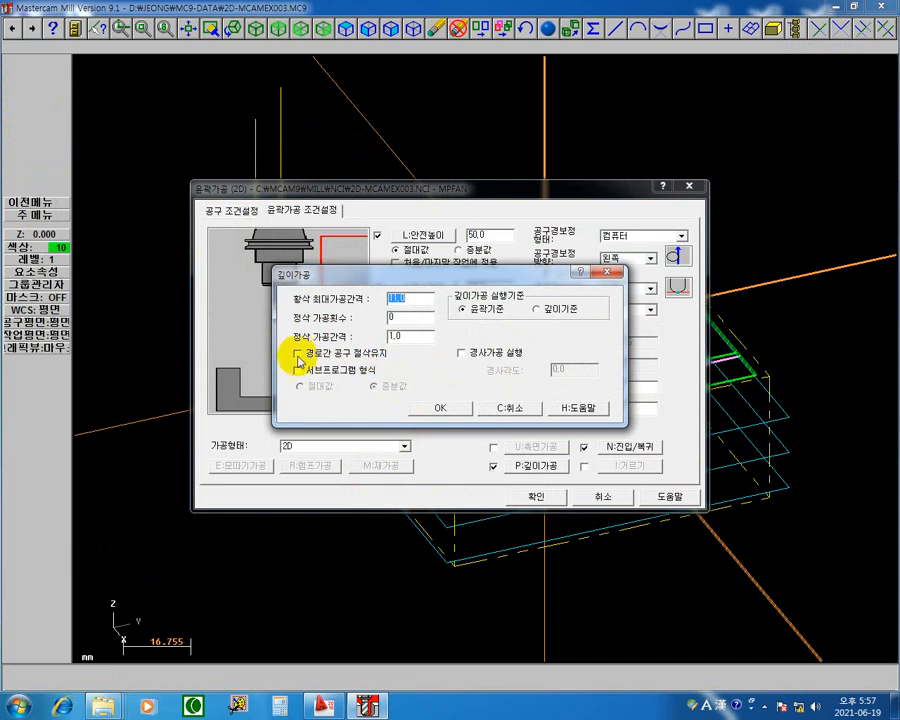
pyautogui.click(298, 354)
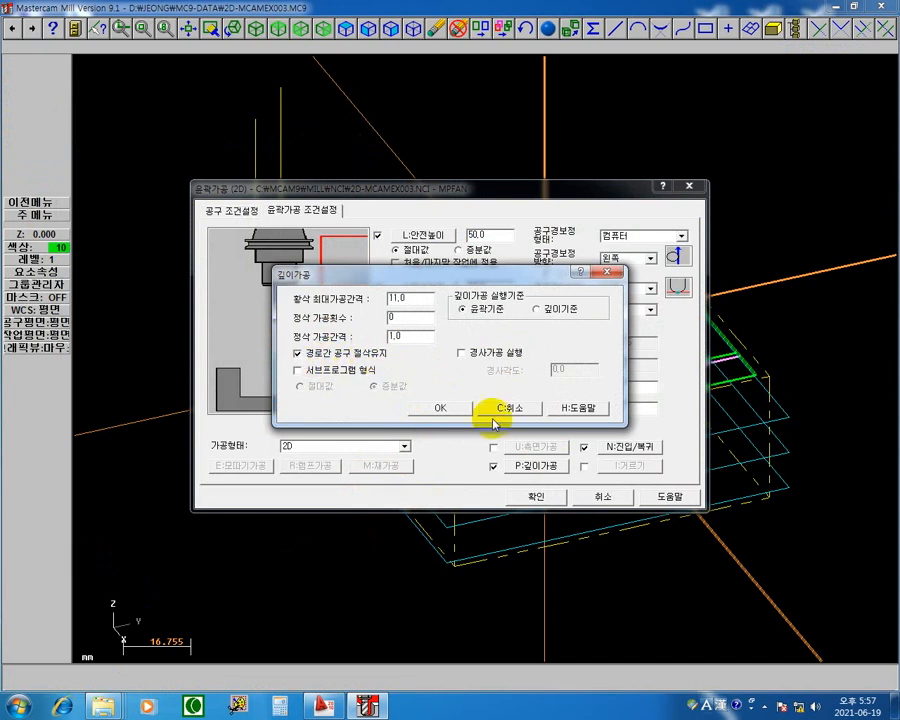
pyautogui.click(438, 408)
pyautogui.click(532, 496)
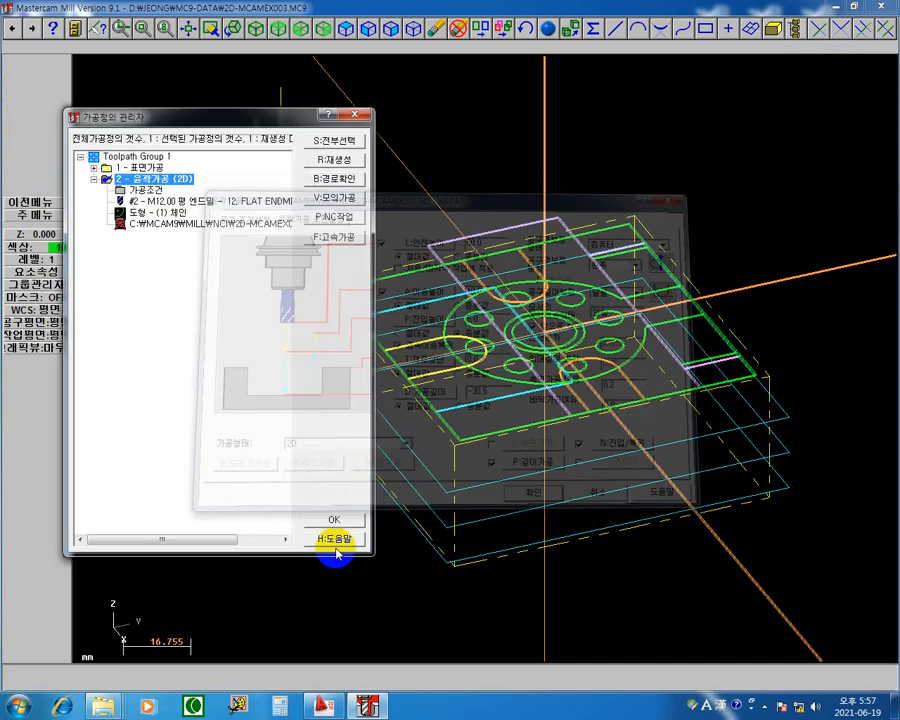
pyautogui.click(331, 161)
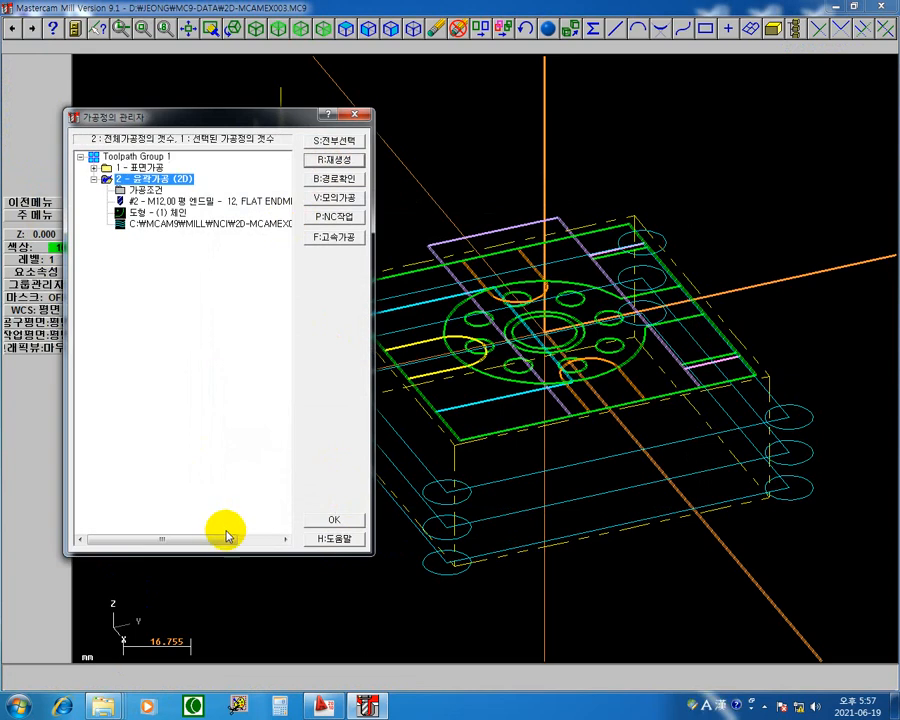
# Step: Backplot the regenerated 2D contour and step through the approach, the first depth pass and the link back to the start point
pyautogui.click(253, 224)
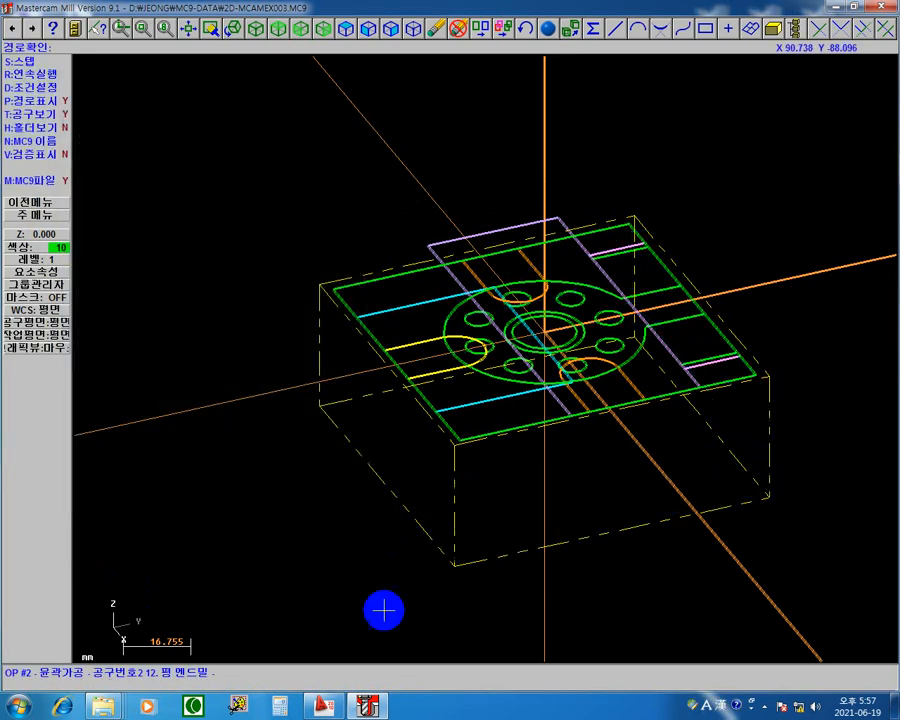
pyautogui.press('s')
pyautogui.press('s')
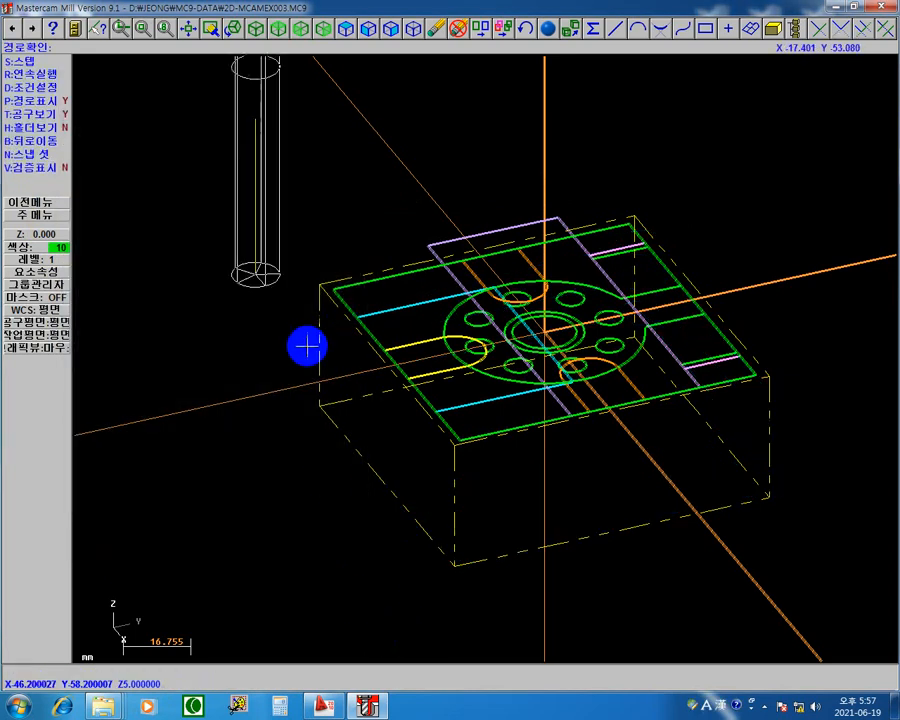
pyautogui.press('s')
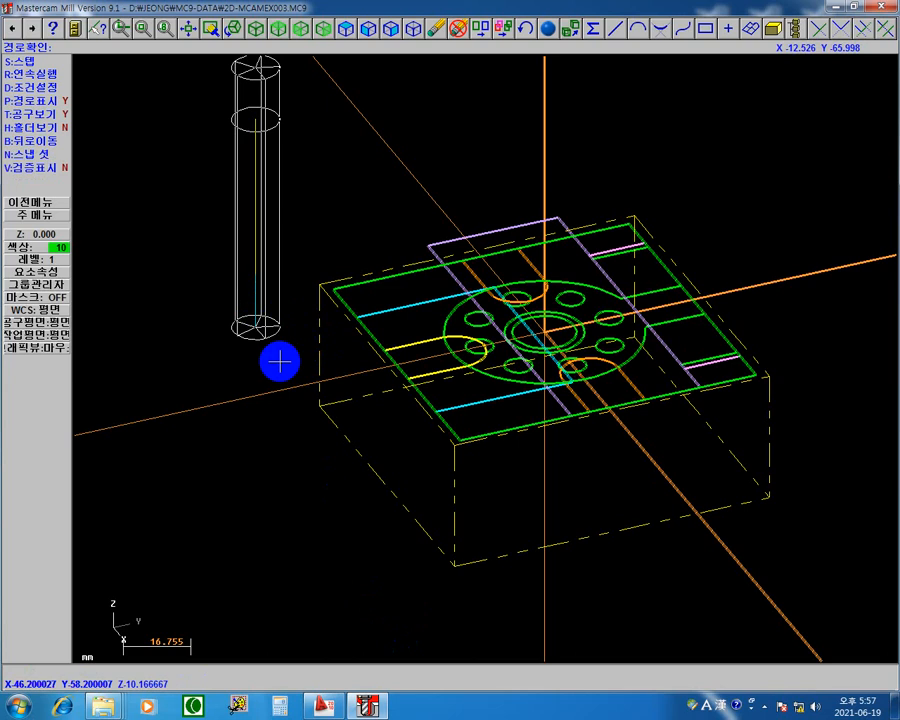
pyautogui.press('s')
pyautogui.press('s')
pyautogui.press('s')
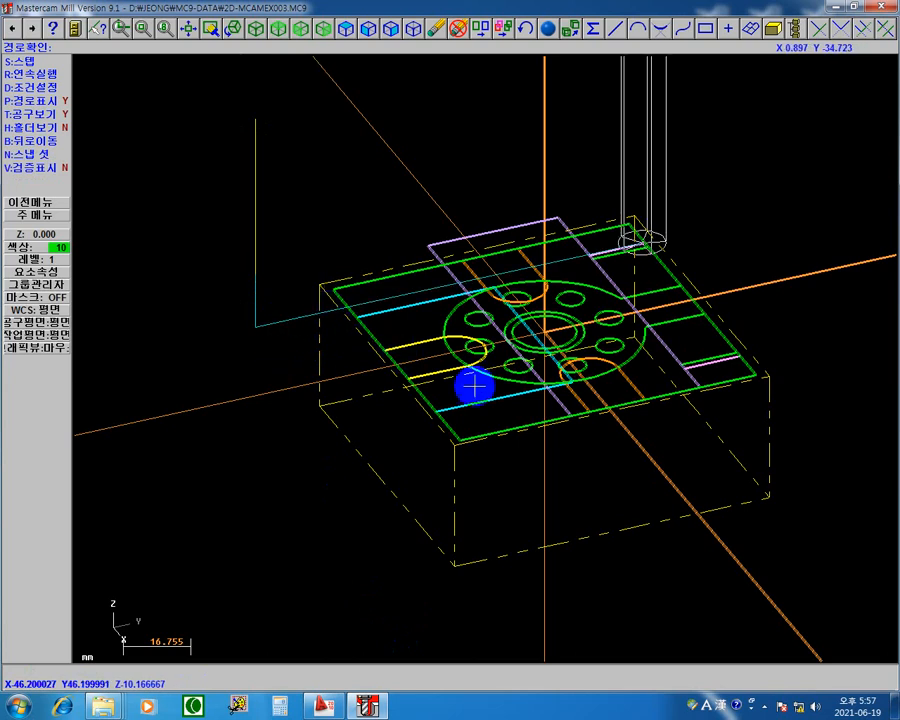
pyautogui.press('s')
pyautogui.press('s')
pyautogui.press('s')
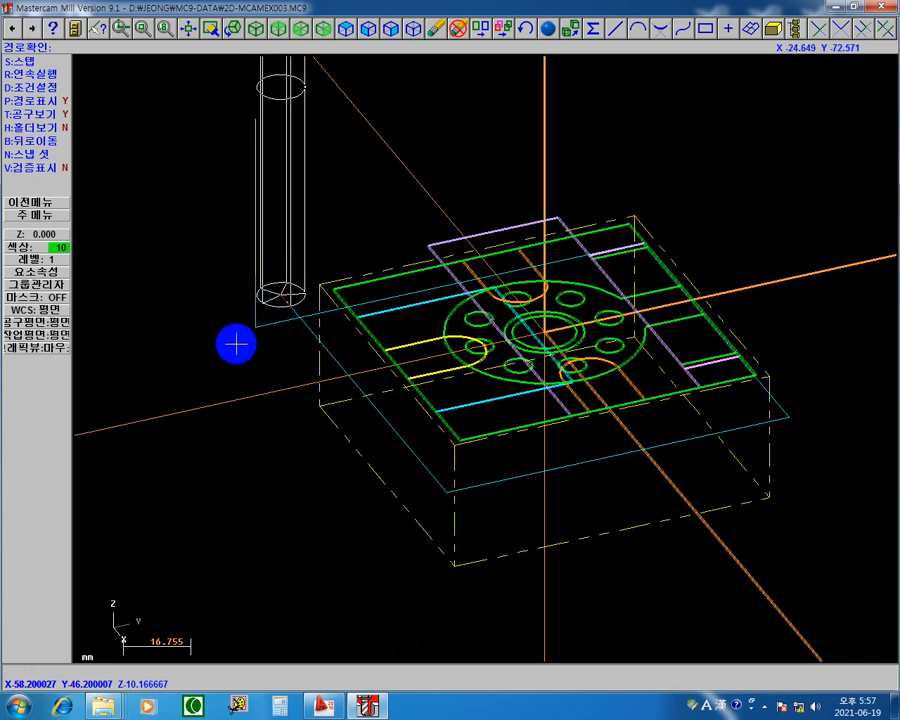
pyautogui.press('s')
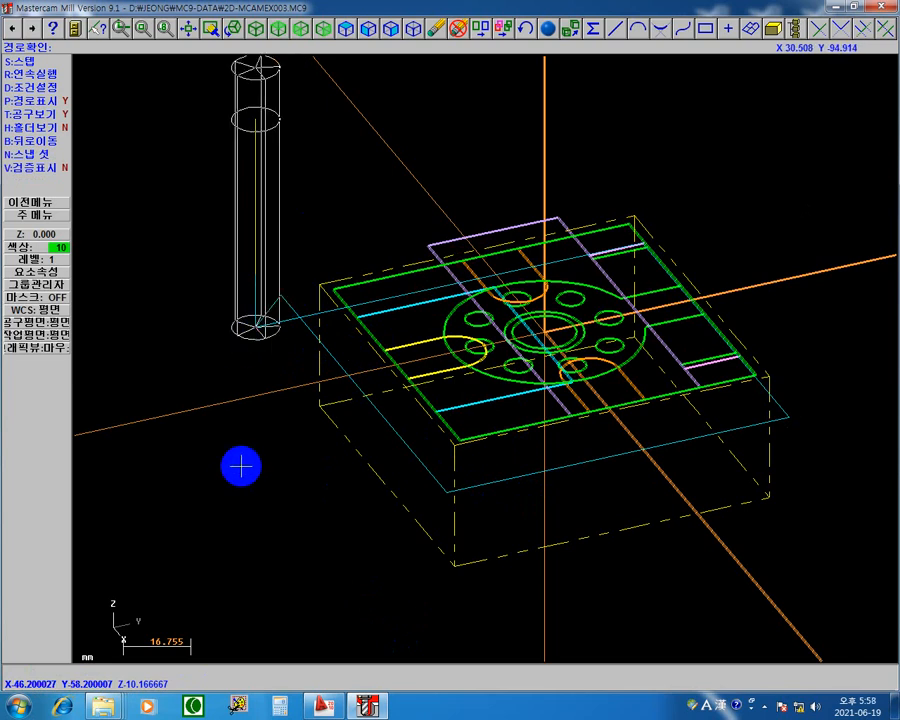
# Step: Step the backplot down into the second depth pass, run the rest of the path continuously and leave the backplot
pyautogui.press('s')
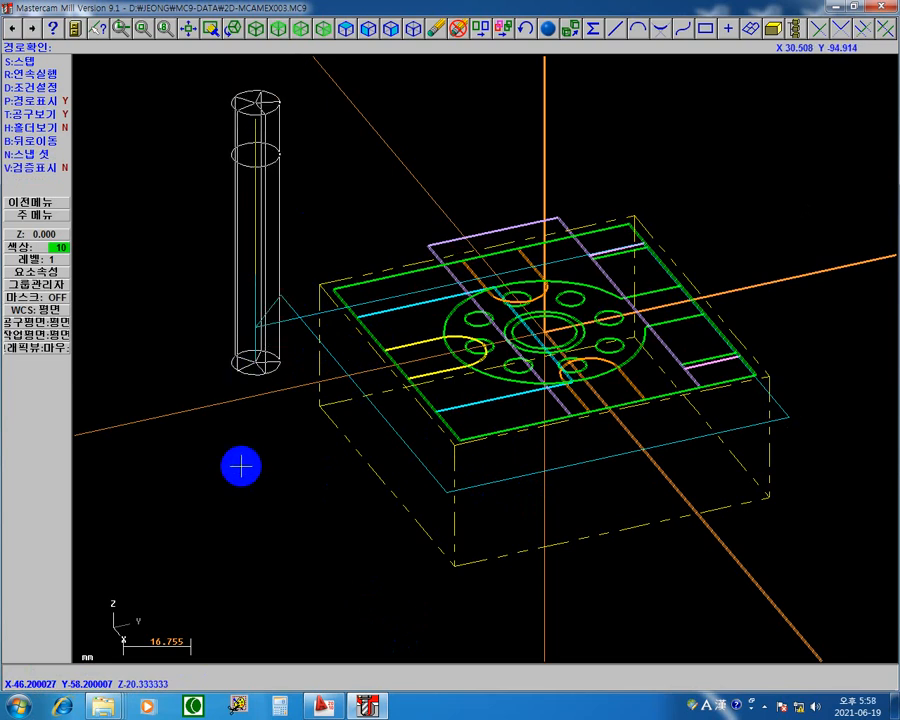
pyautogui.press('s')
pyautogui.press('s')
pyautogui.press('s')
pyautogui.press('s')
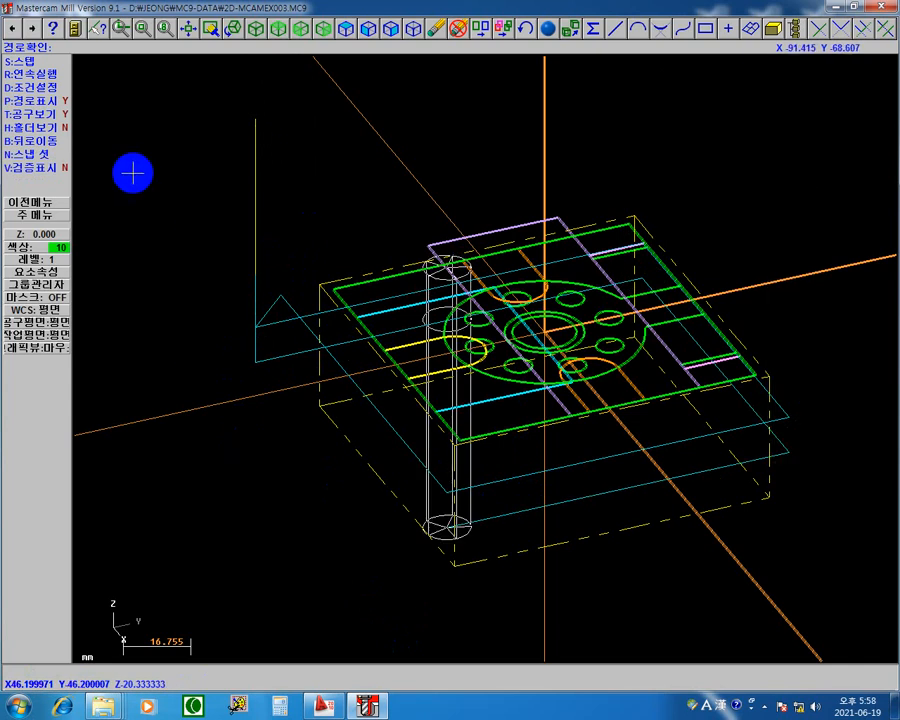
pyautogui.click(49, 77)
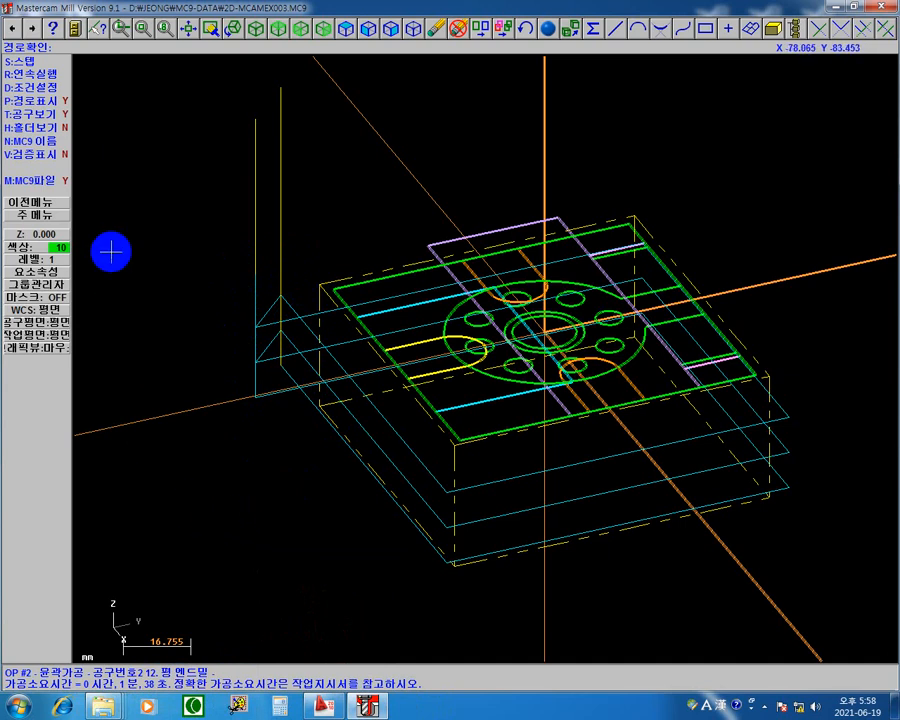
pyautogui.click(44, 204)
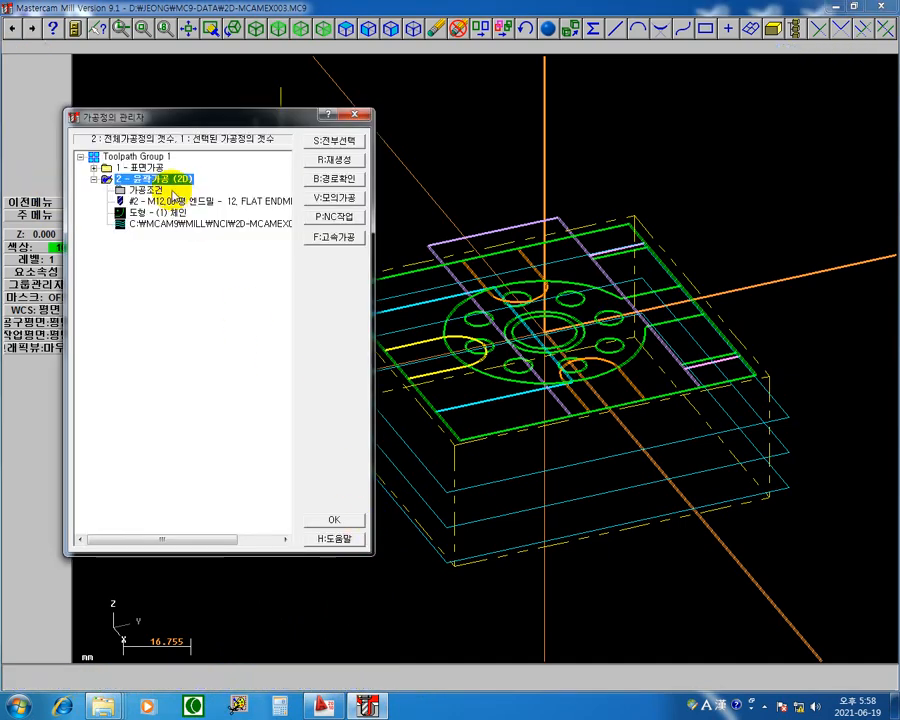
# Step: Switch the 2D contour operation's 5.0 feed plane height to an absolute value
pyautogui.click(150, 191)
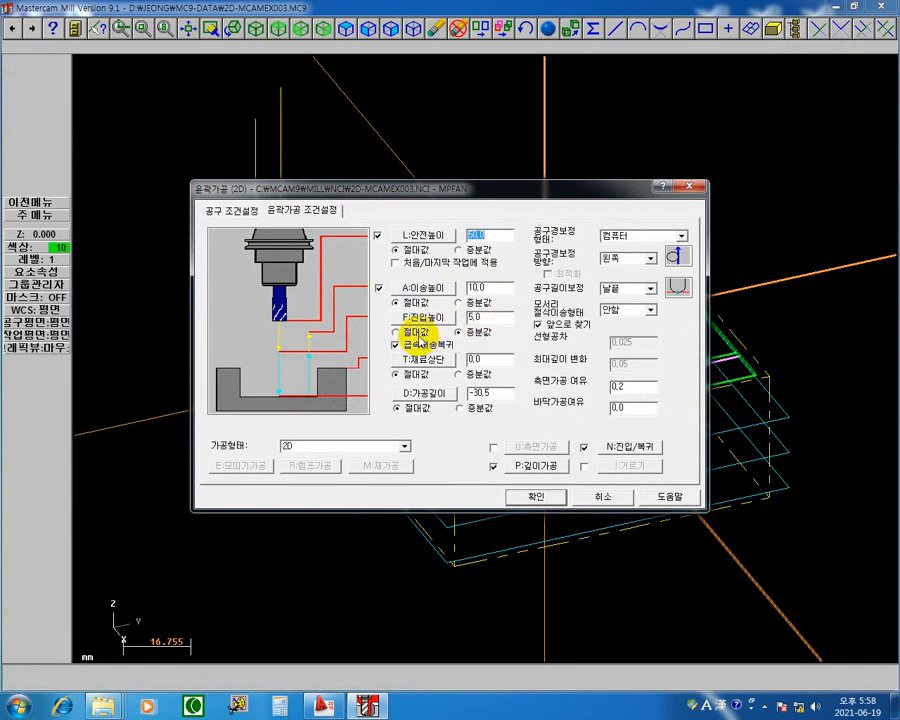
pyautogui.click(479, 359)
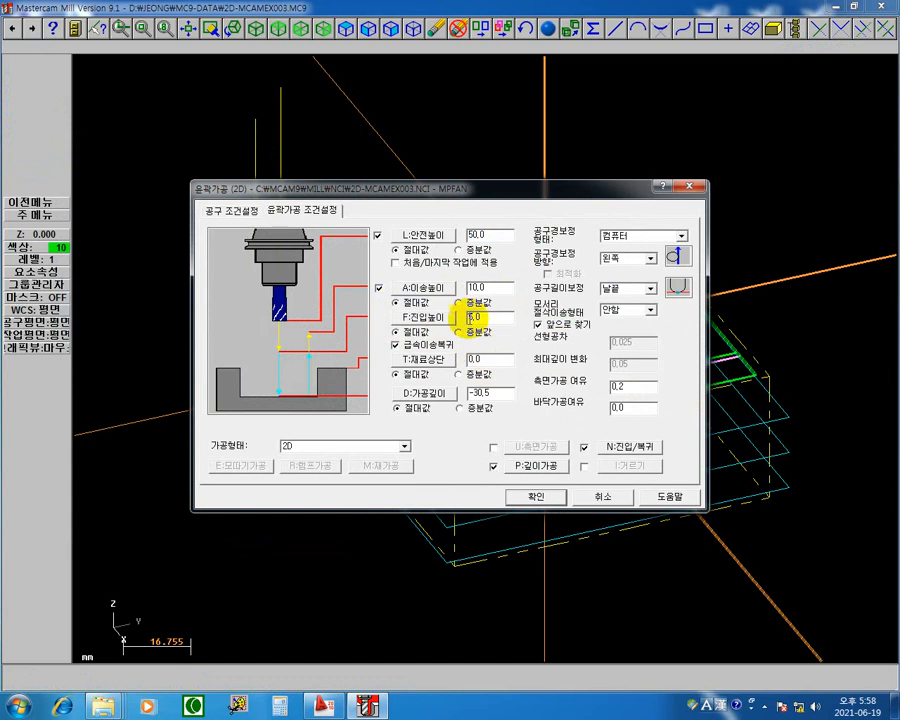
pyautogui.click(487, 393)
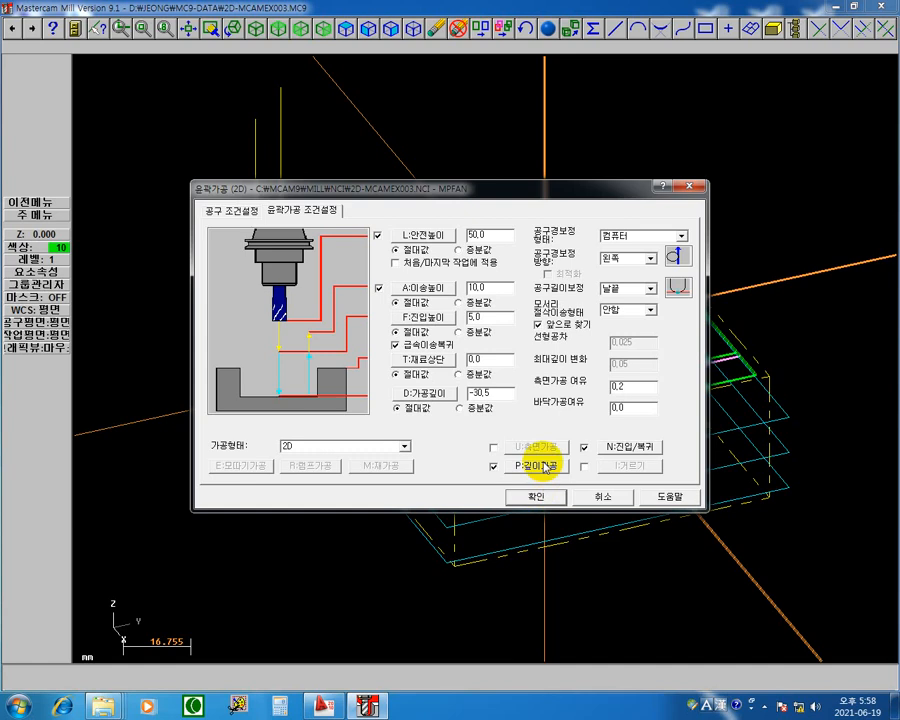
# Step: Turn off keeping the tool down between passes in the 2D contour's depth cut settings and recheck them
pyautogui.click(537, 465)
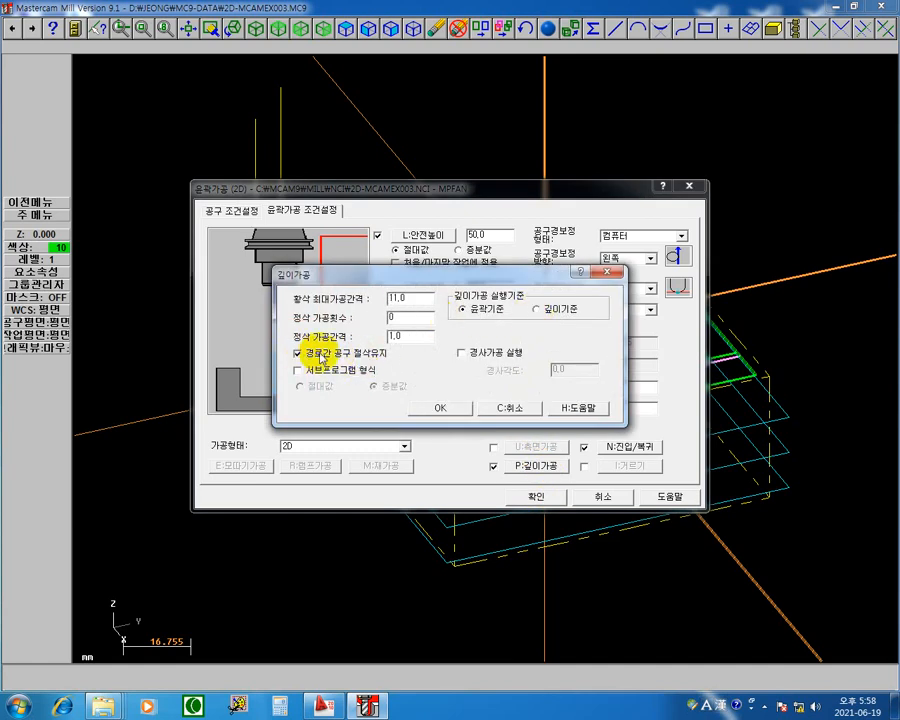
pyautogui.click(297, 353)
pyautogui.click(458, 412)
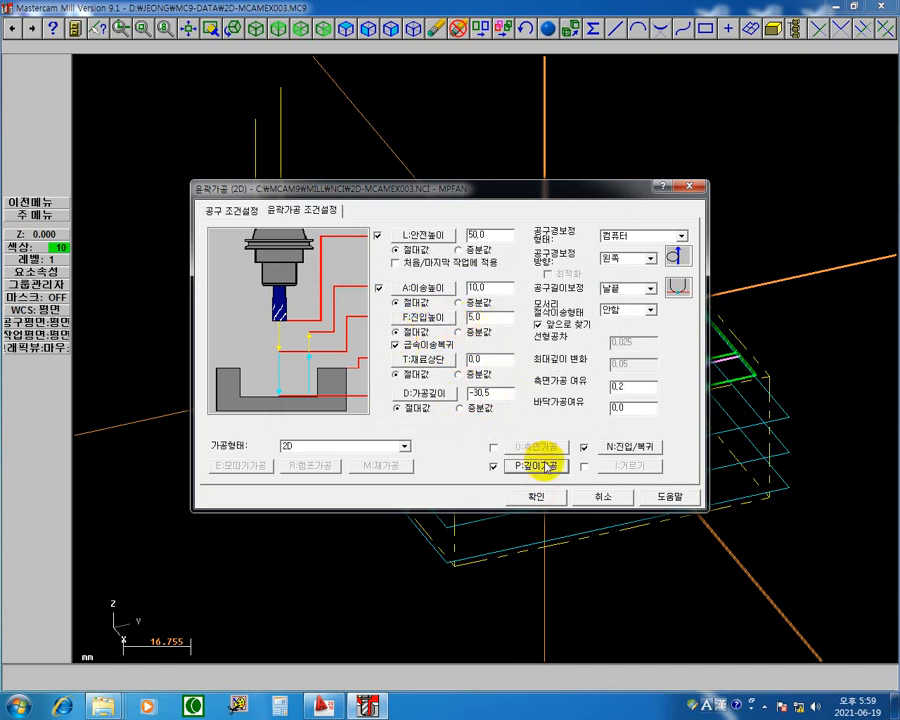
pyautogui.click(536, 466)
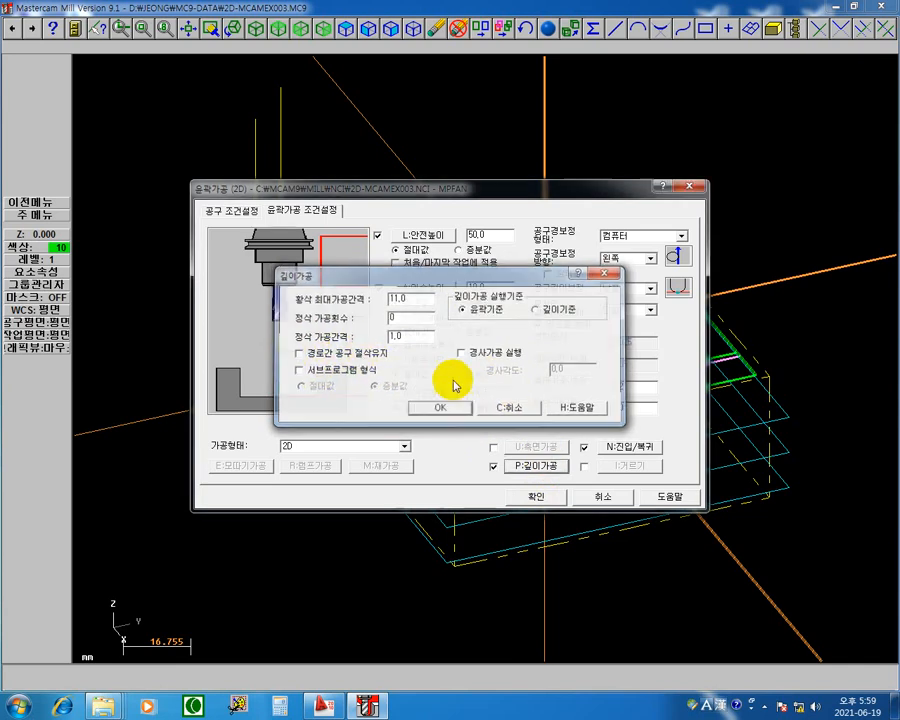
pyautogui.click(446, 408)
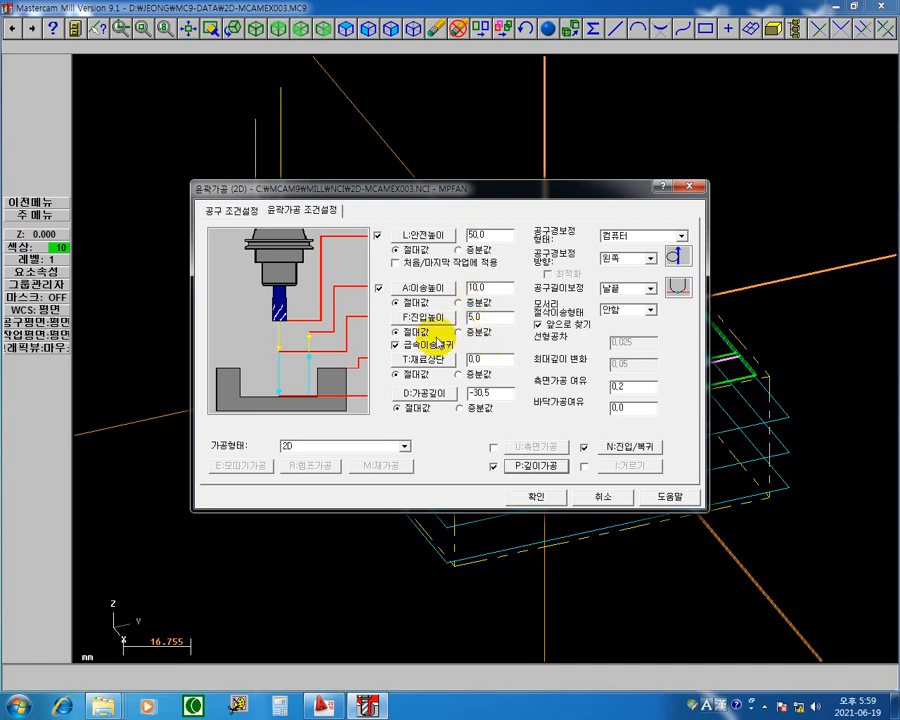
# Step: Accept the contour parameters, regenerate the 2D contour toolpath and backplot it continuously through all depth passes
pyautogui.click(534, 503)
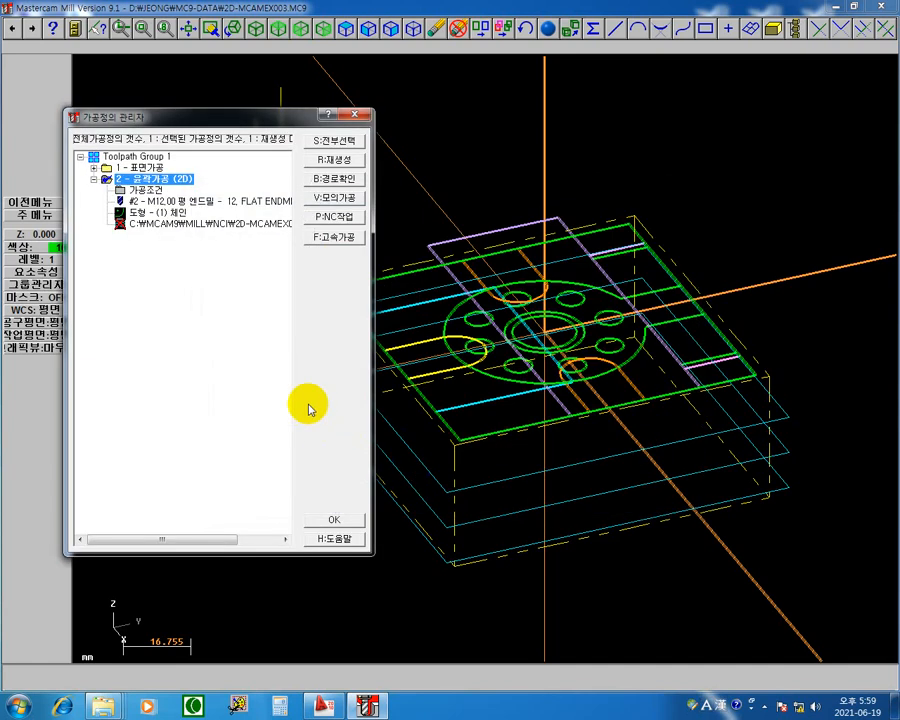
pyautogui.click(340, 160)
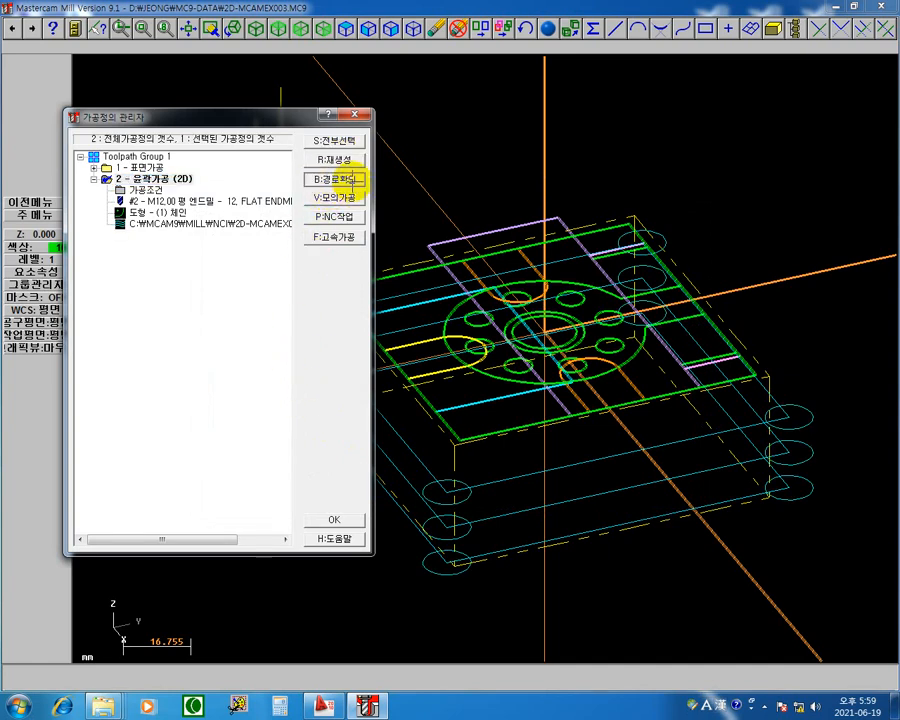
pyautogui.click(352, 184)
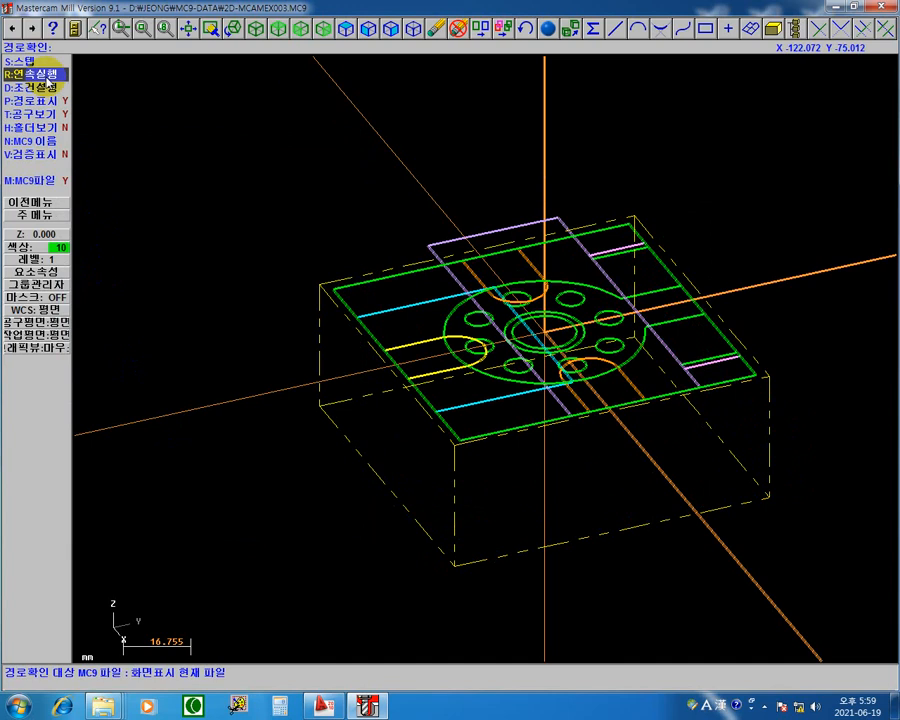
pyautogui.click(43, 76)
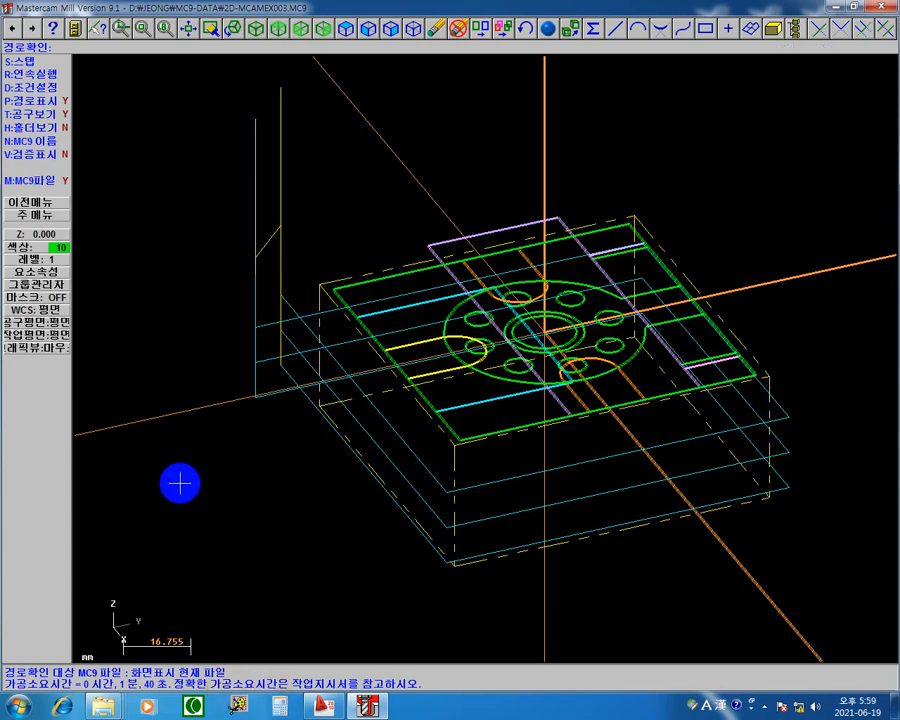
# Step: Switch to K-Screen Pen and draw three magenta arrows down along the plunge line, one to each depth pass
pyautogui.press('F12')
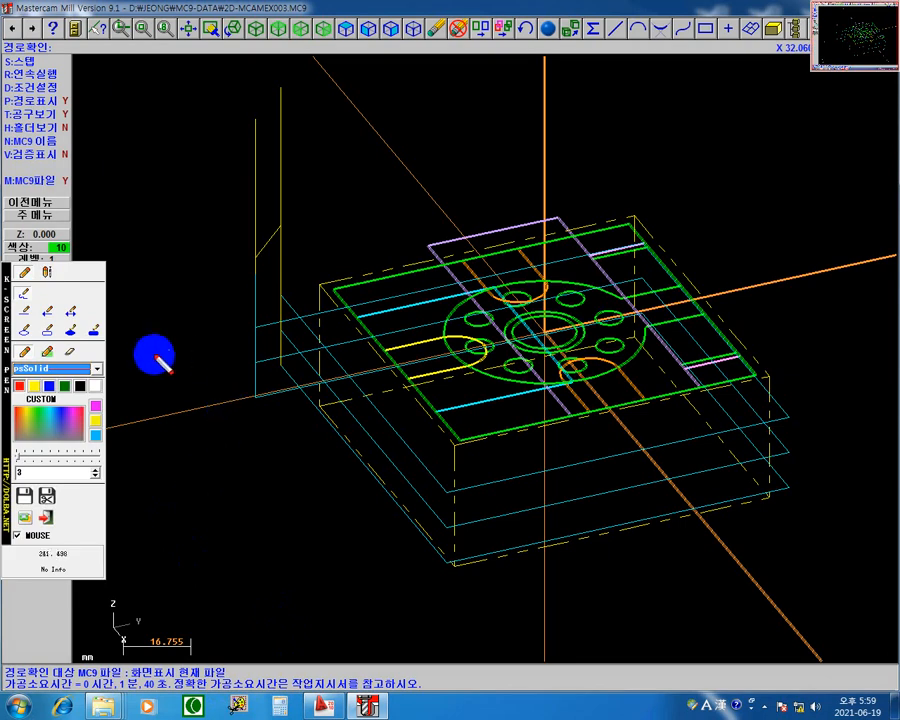
pyautogui.click(96, 411)
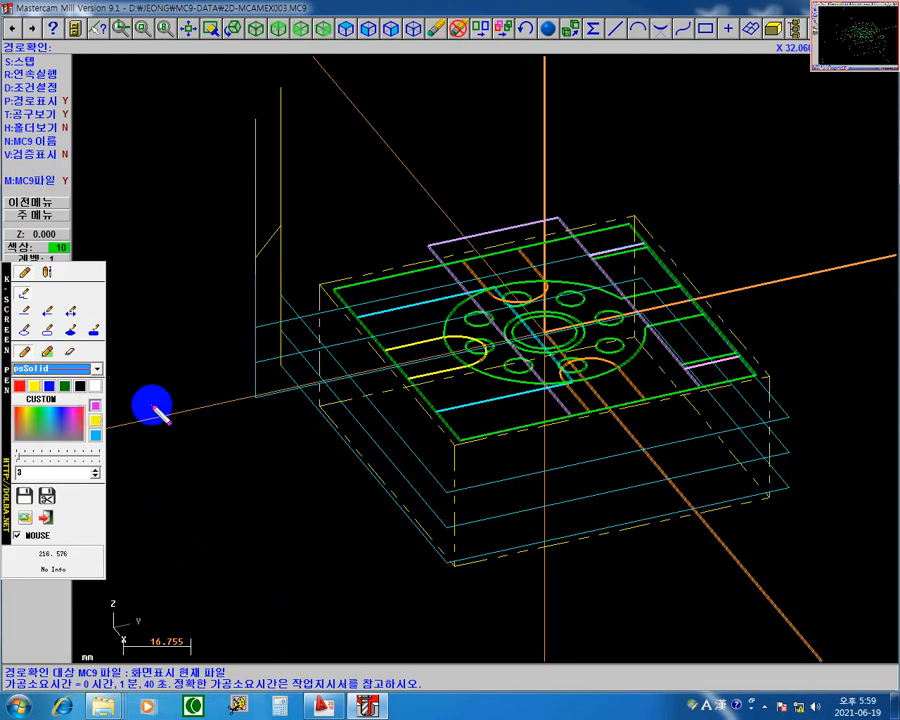
pyautogui.click(45, 312)
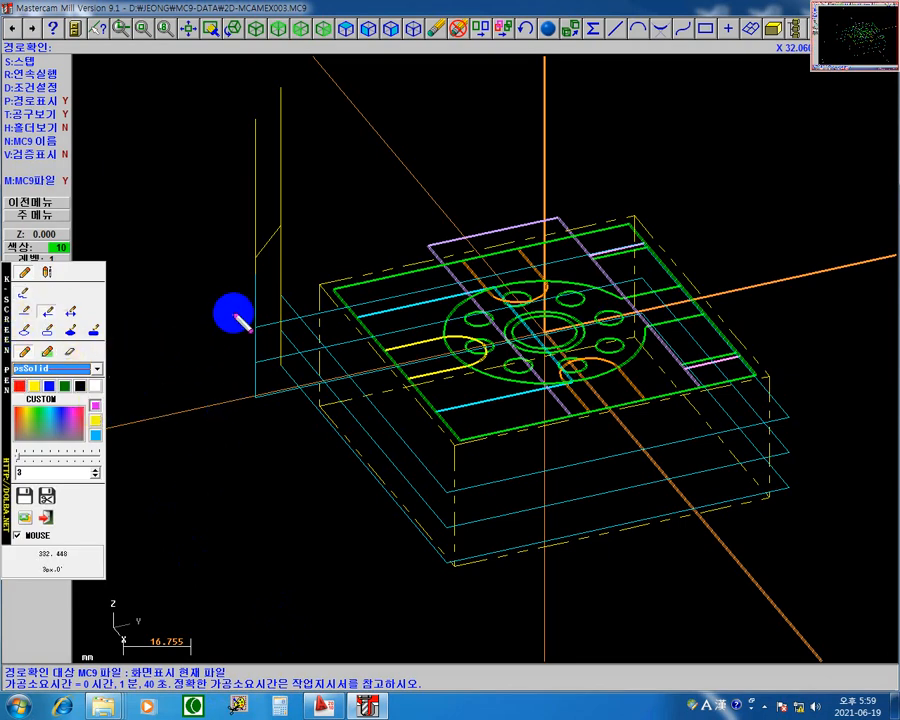
pyautogui.moveTo(254, 277); pyautogui.dragTo(255, 328)
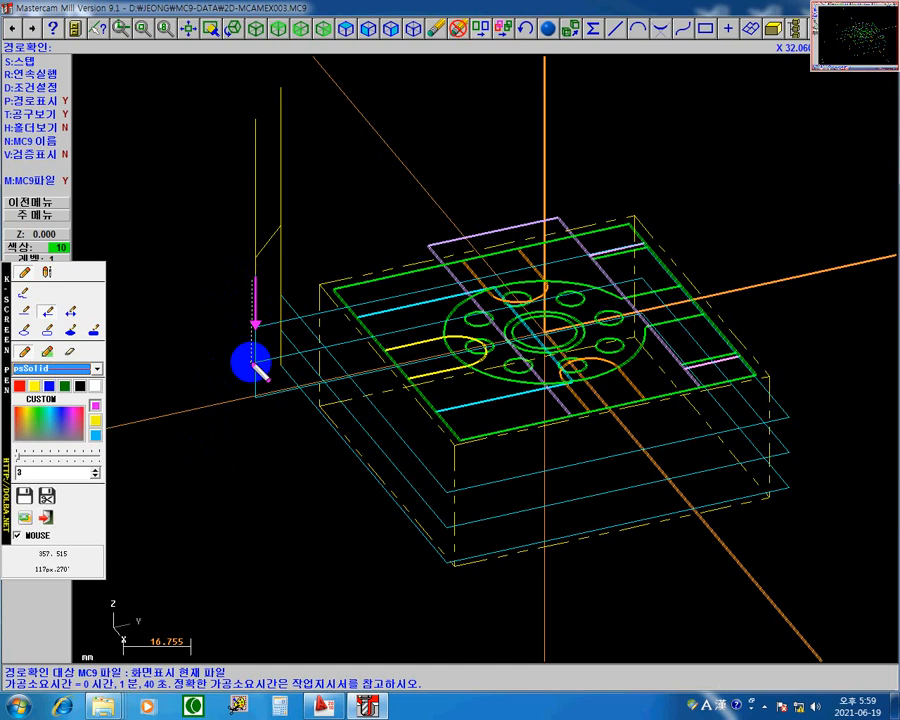
pyautogui.moveTo(251, 362); pyautogui.dragTo(251, 360)
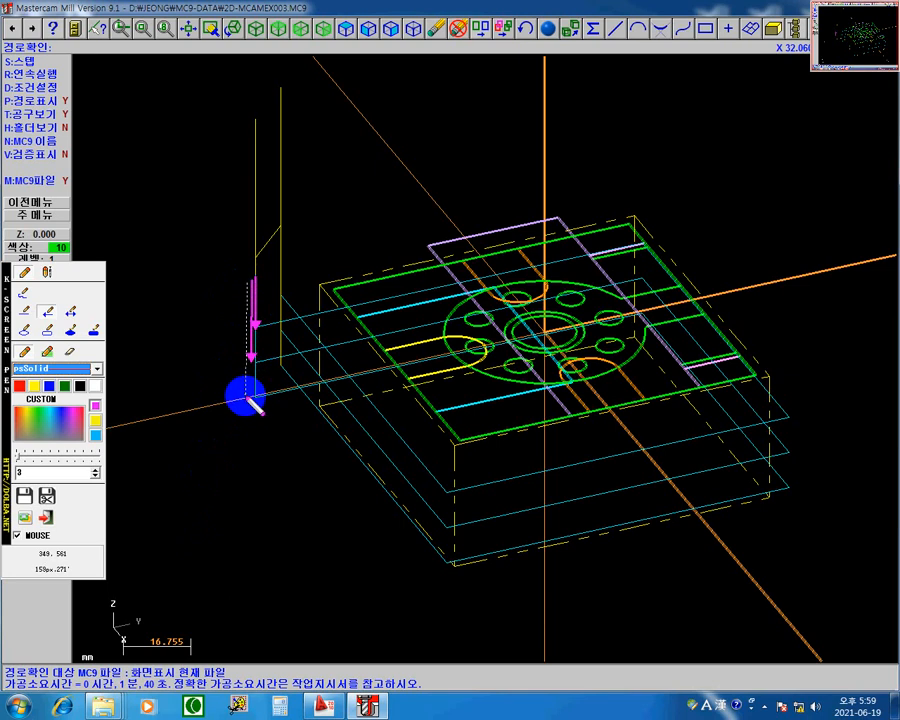
pyautogui.moveTo(246, 400); pyautogui.dragTo(246, 399)
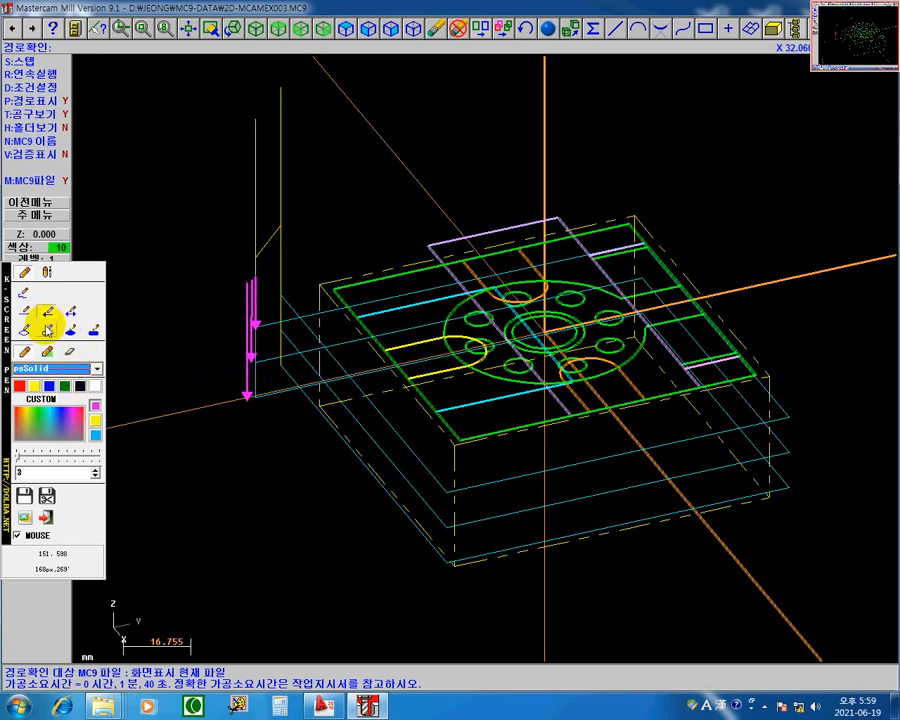
# Step: Mark the entry-to-exit link at each depth pass in white and write 14.14 above the part
pyautogui.click(70, 351)
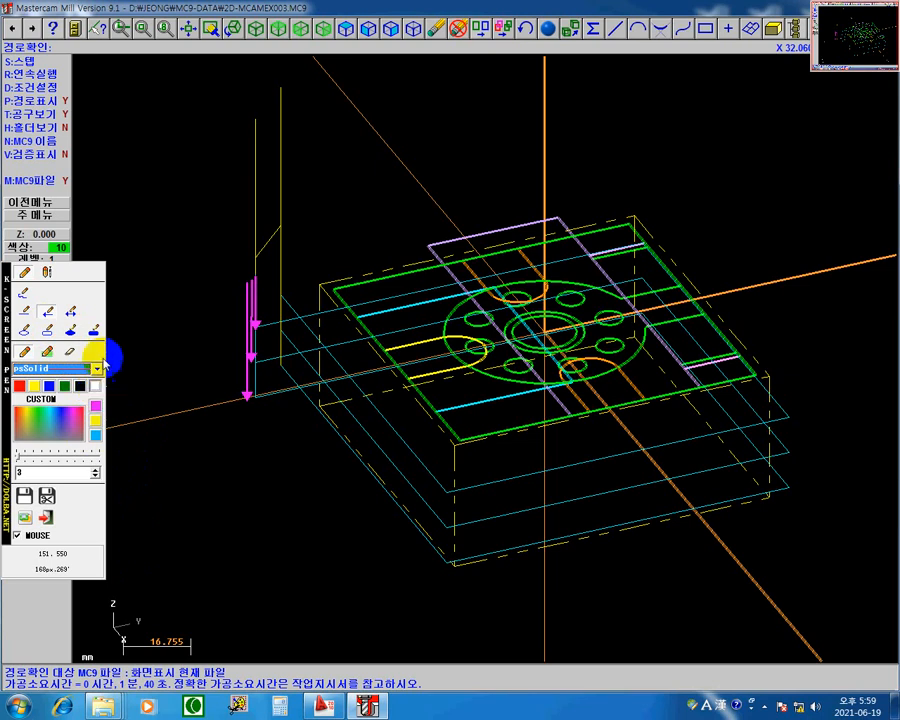
pyautogui.click(27, 312)
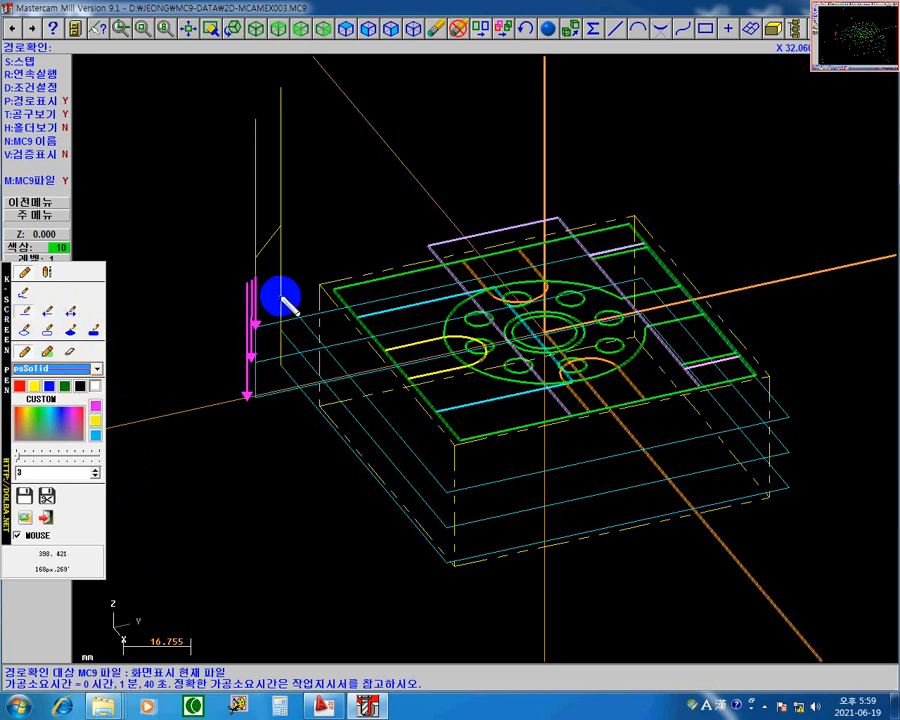
pyautogui.moveTo(257, 325); pyautogui.dragTo(279, 304)
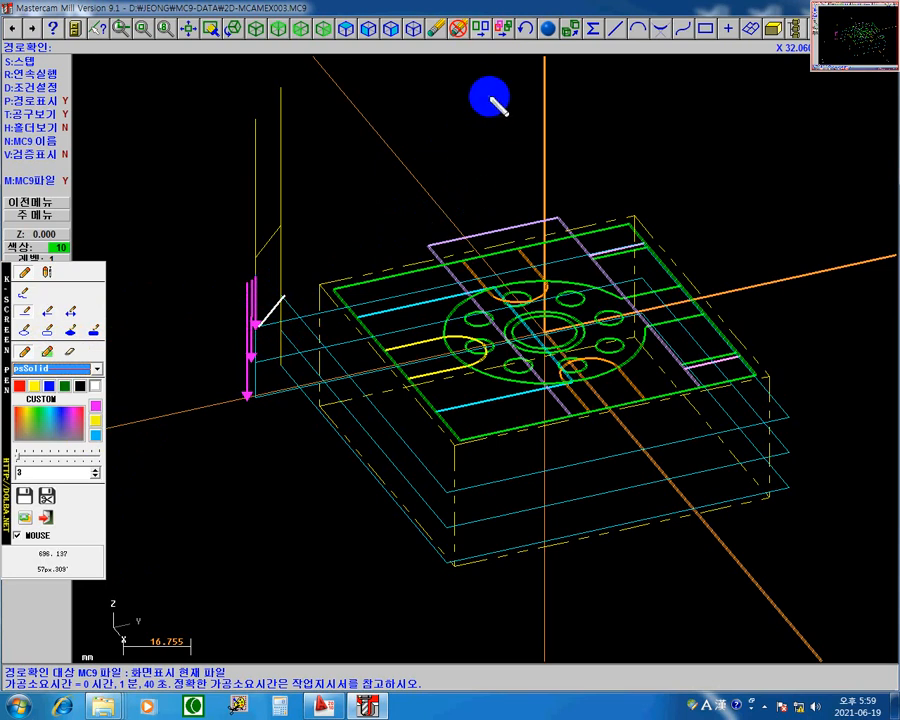
pyautogui.moveTo(482, 125); pyautogui.dragTo(490, 97)
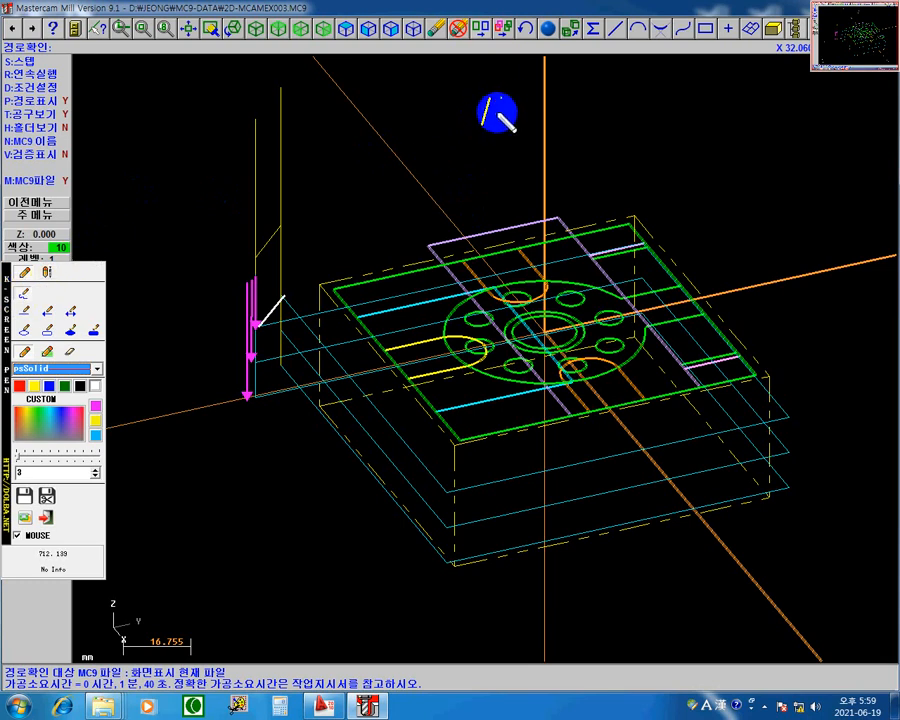
pyautogui.moveTo(509, 98)
pyautogui.mouseDown()
pyautogui.moveTo(509, 126)
pyautogui.moveTo(565, 106)
pyautogui.moveTo(550, 119)
pyautogui.mouseUp()
pyautogui.click(523, 121)
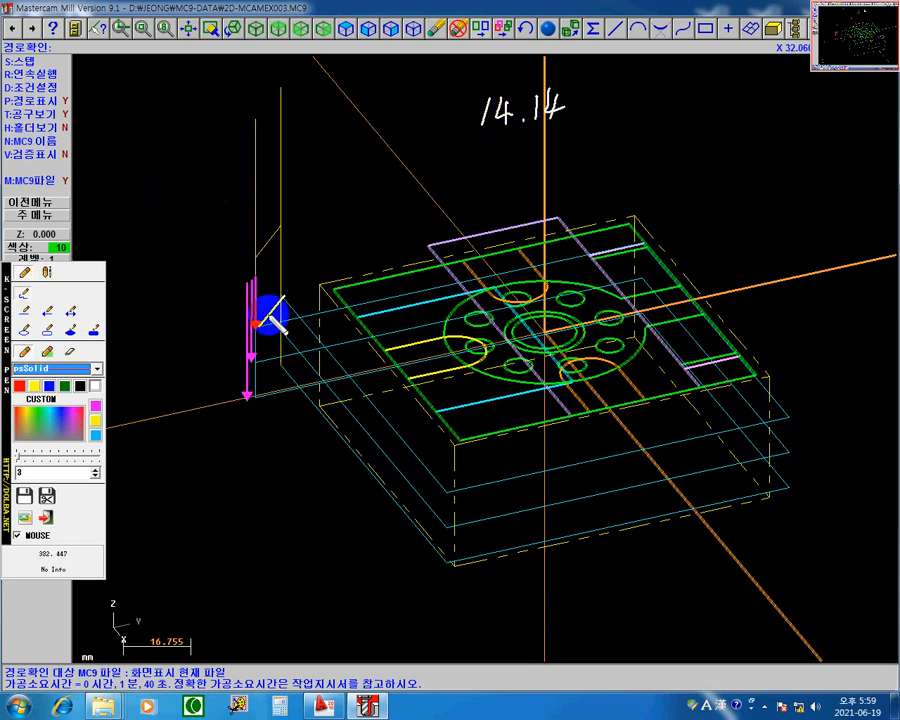
pyautogui.moveTo(279, 338)
pyautogui.mouseDown()
pyautogui.moveTo(262, 369)
pyautogui.moveTo(278, 367)
pyautogui.moveTo(258, 398)
pyautogui.mouseUp()
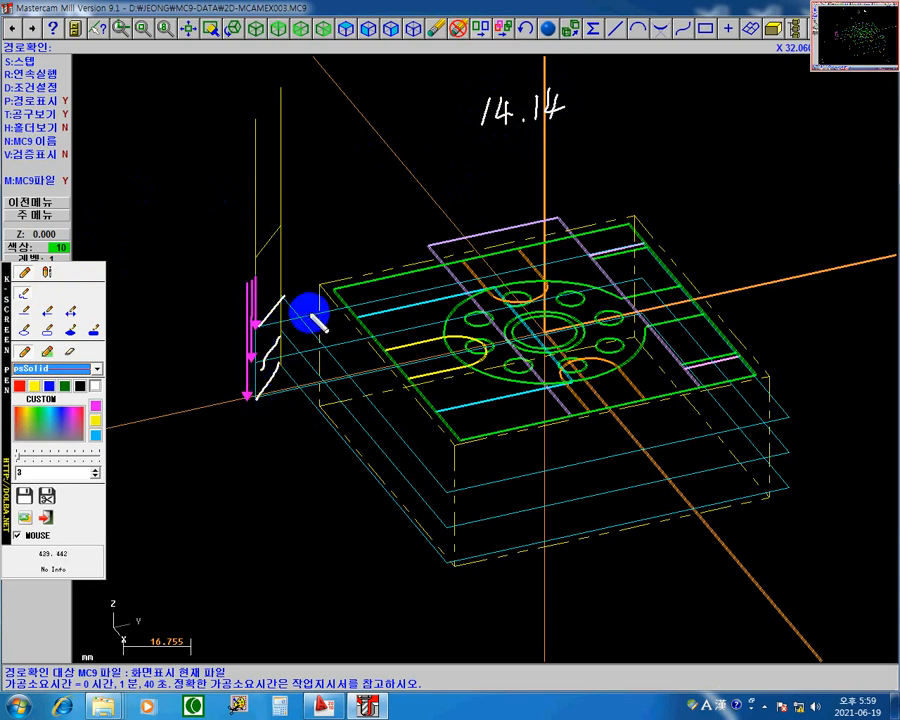
# Step: Write x3 beside the 14.14 note and 510 beside the plunge arrows, trace the plunge again and clear the annotations
pyautogui.moveTo(587, 92)
pyautogui.mouseDown()
pyautogui.moveTo(604, 113)
pyautogui.moveTo(587, 114)
pyautogui.mouseUp()
pyautogui.moveTo(611, 90); pyautogui.dragTo(613, 112)
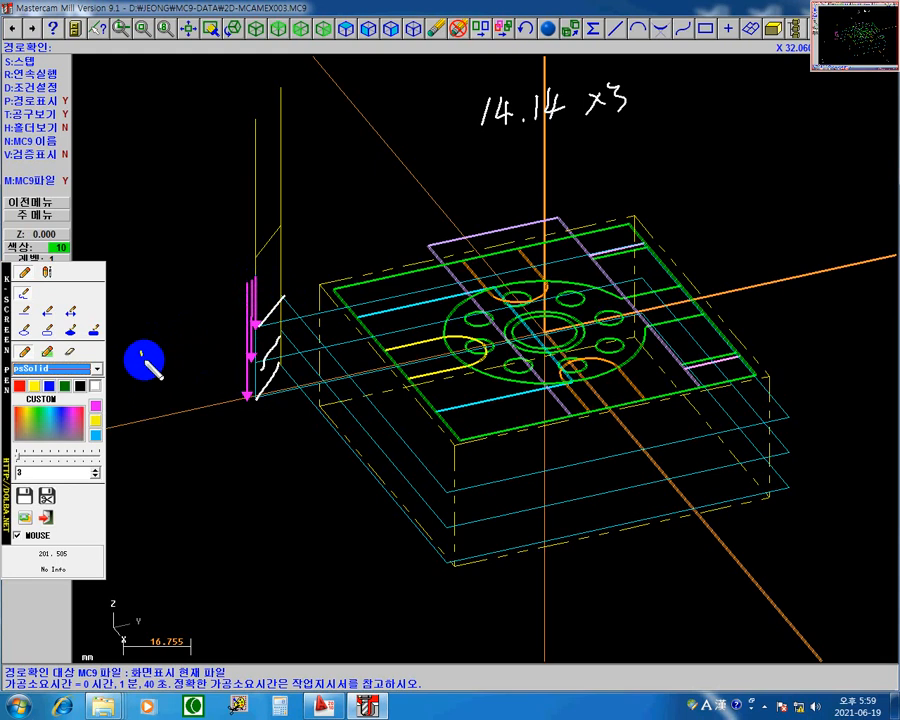
pyautogui.moveTo(152, 350); pyautogui.dragTo(141, 365)
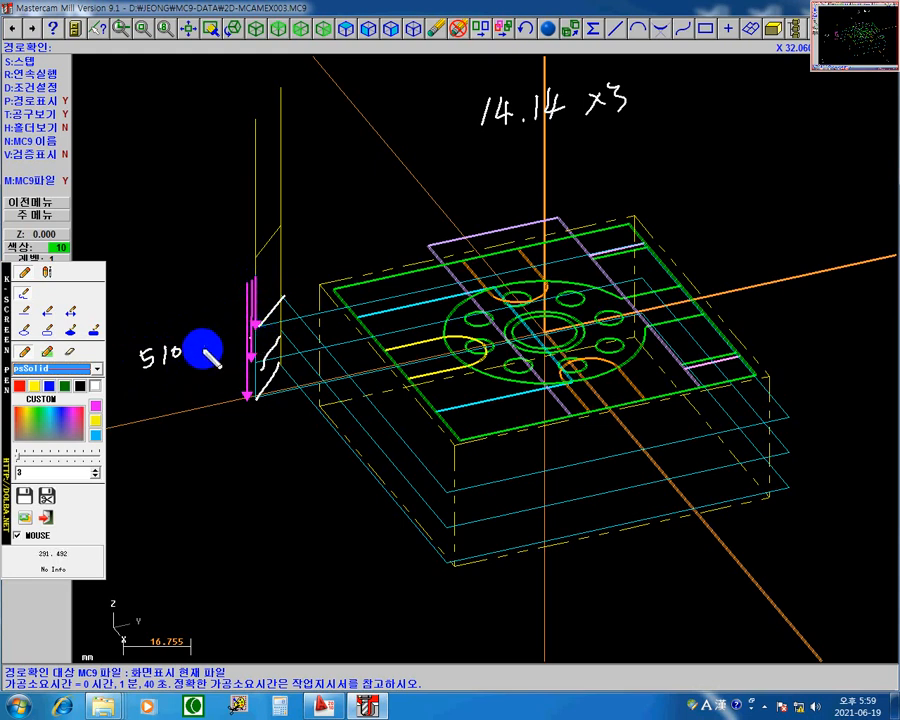
pyautogui.click(205, 349)
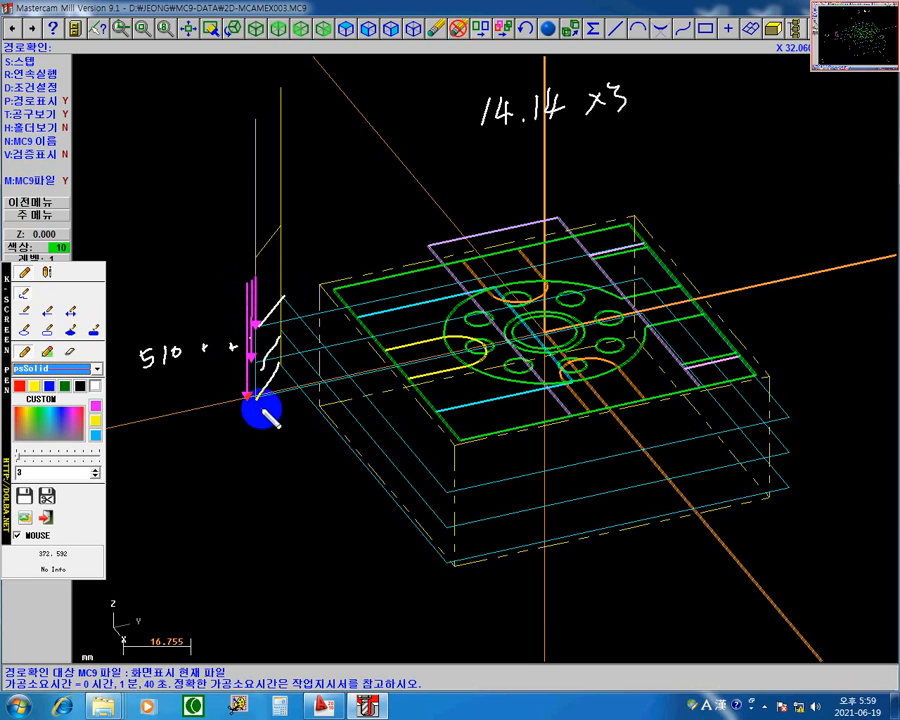
pyautogui.moveTo(256, 282); pyautogui.dragTo(258, 318)
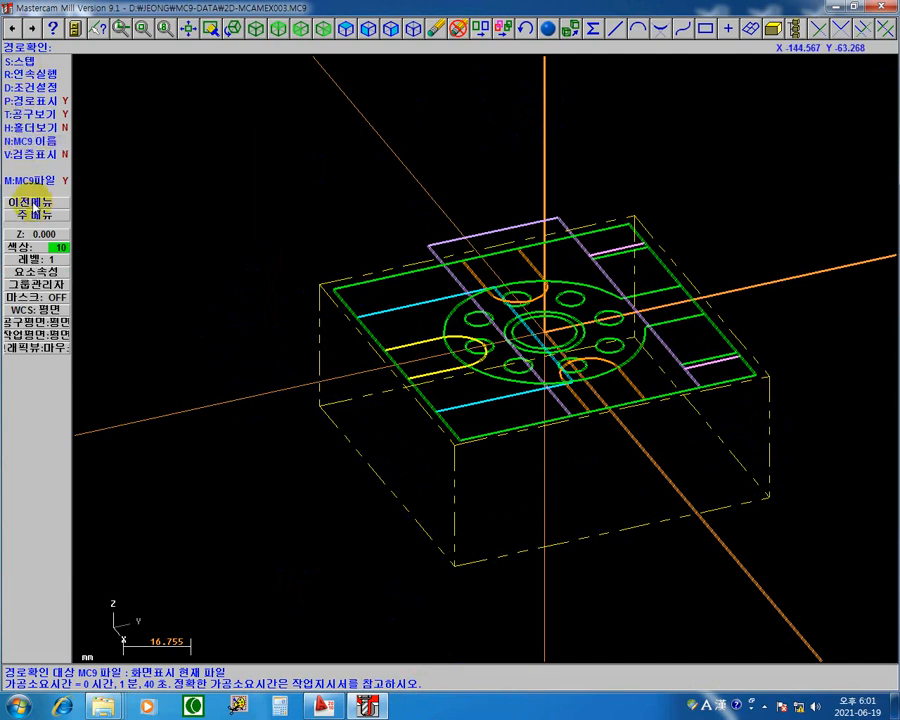
# Step: Leave the backplot, reopen the 2D contour's parameters and review its depth cut settings for keeping the tool down between passes
pyautogui.click(36, 205)
pyautogui.doubleClick(150, 194)
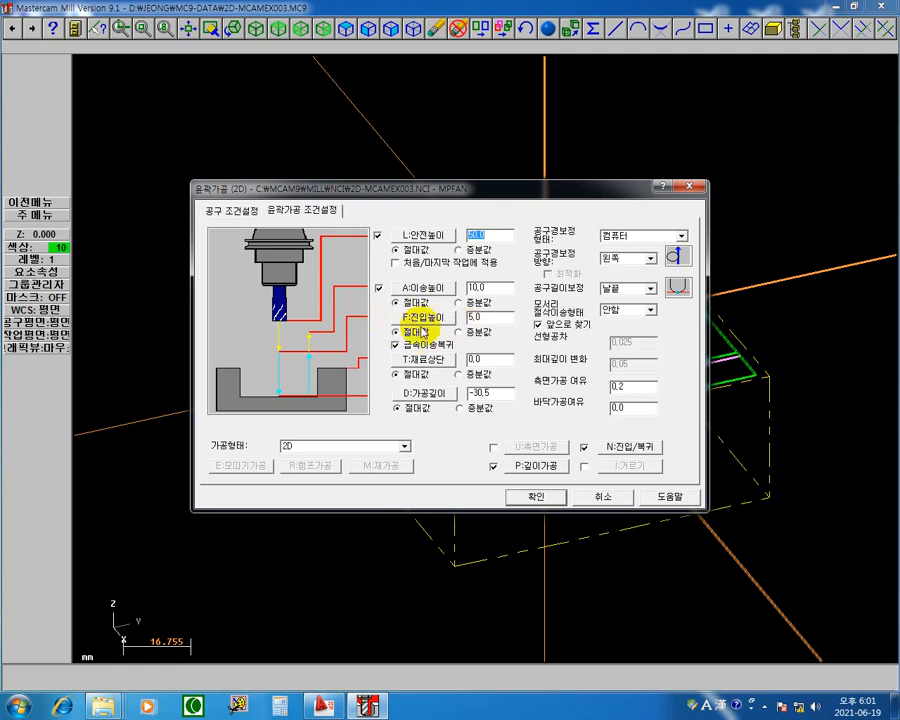
pyautogui.click(537, 467)
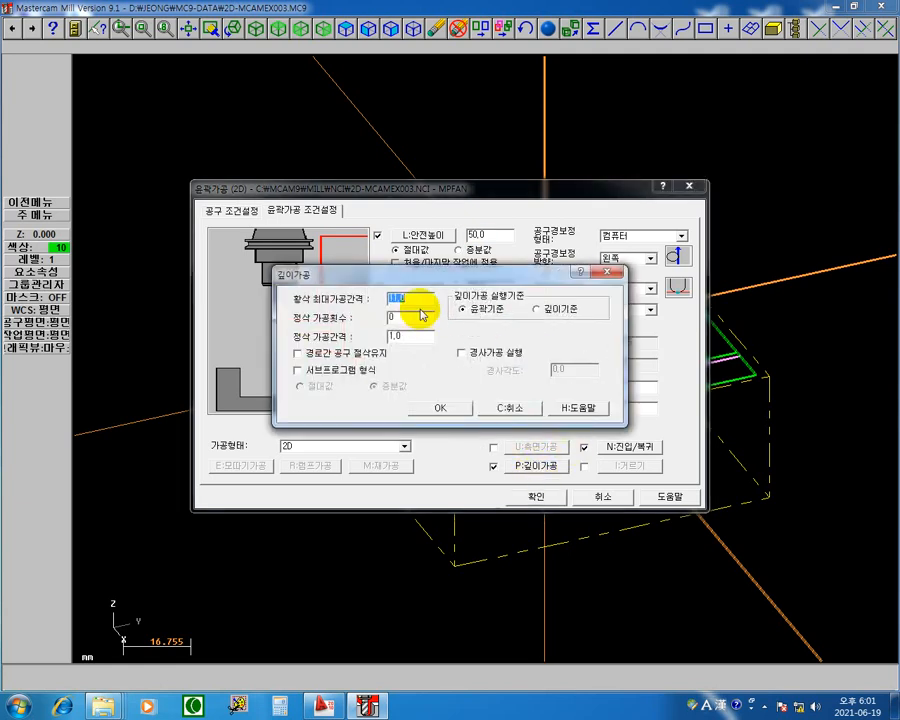
pyautogui.click(310, 357)
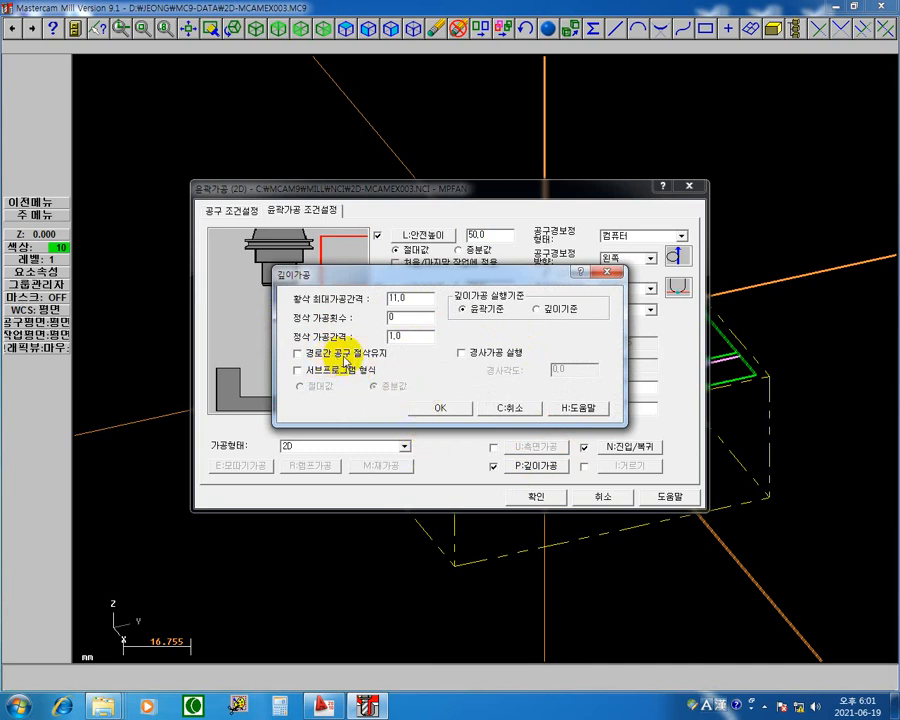
pyautogui.click(455, 410)
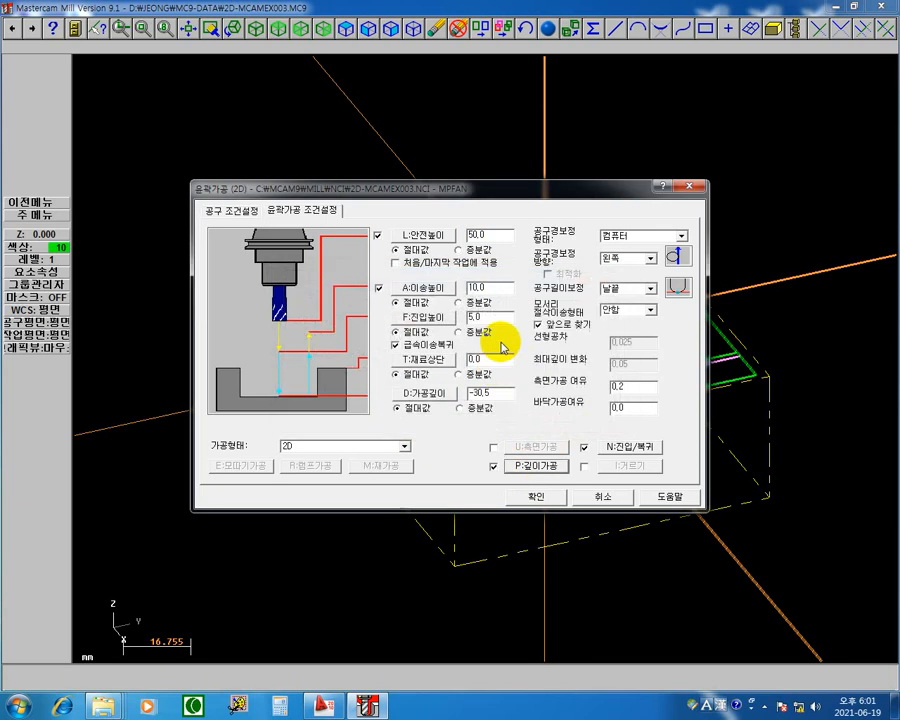
# Step: Set the 2D contour's feed plane height to 2.0 as an incremental value
pyautogui.doubleClick(488, 317)
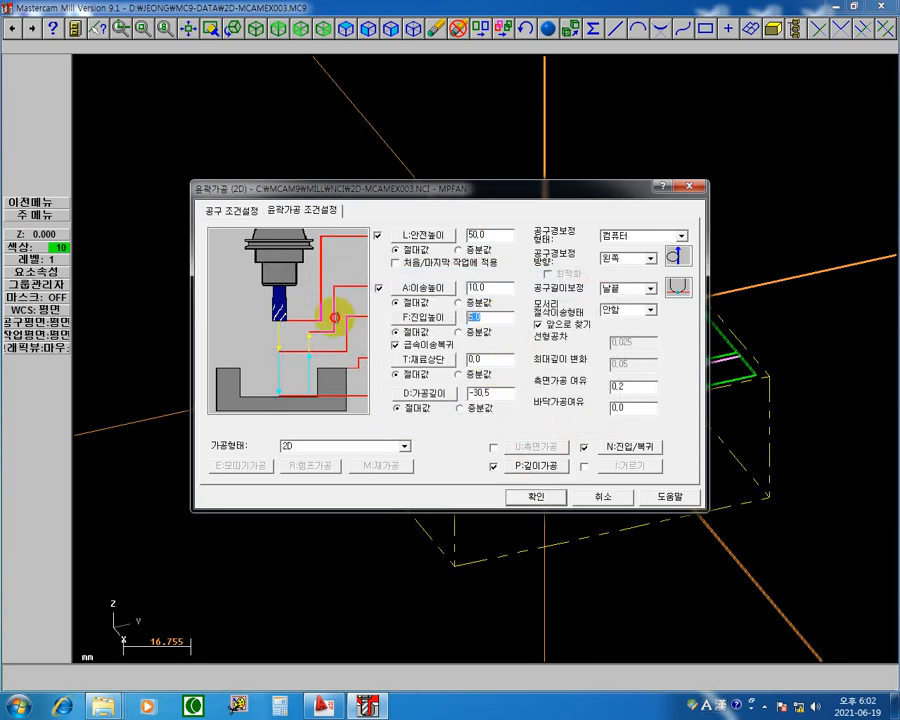
pyautogui.write('3')
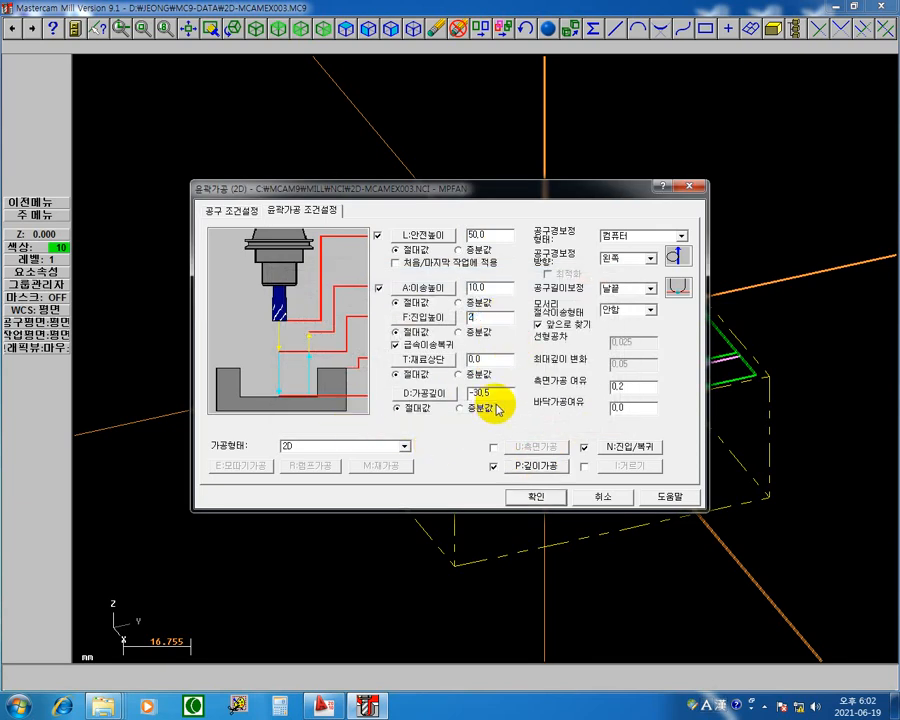
pyautogui.press('BackSpace')
pyautogui.write('2')
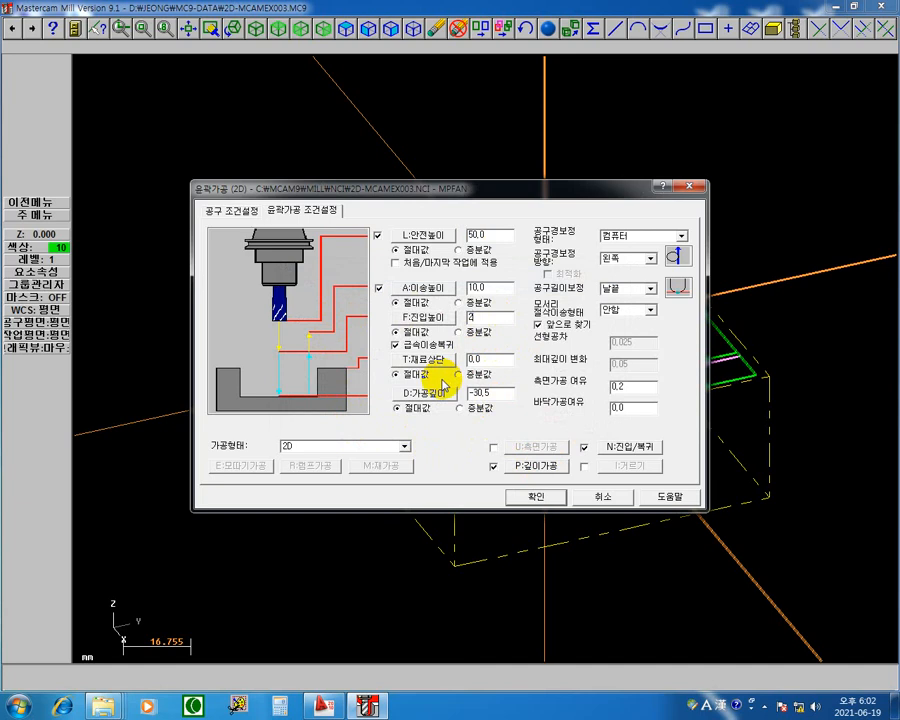
pyautogui.click(459, 331)
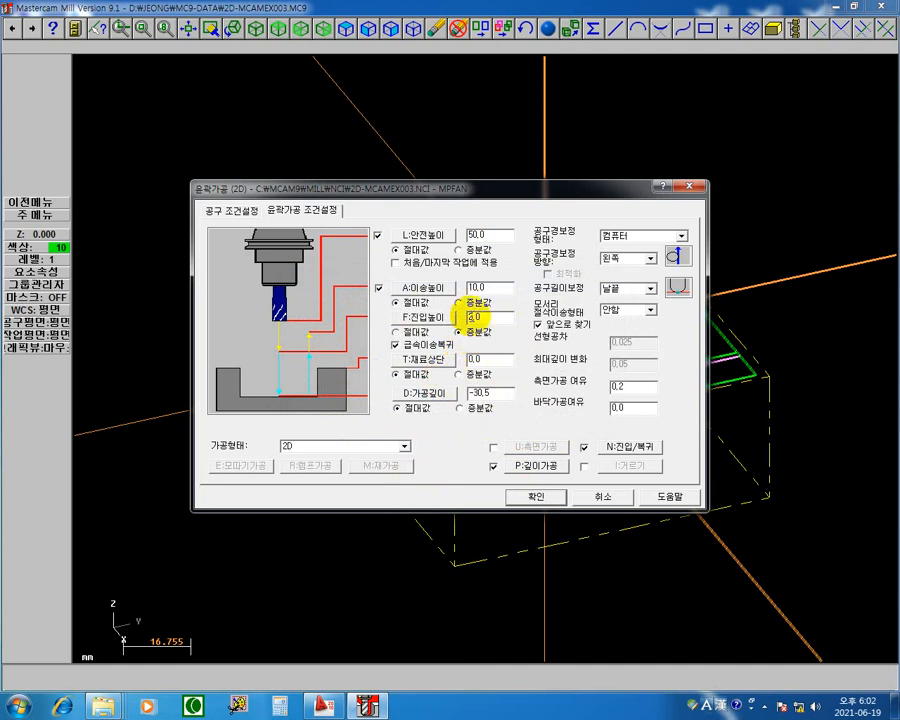
pyautogui.moveTo(522, 193); pyautogui.dragTo(476, 406)
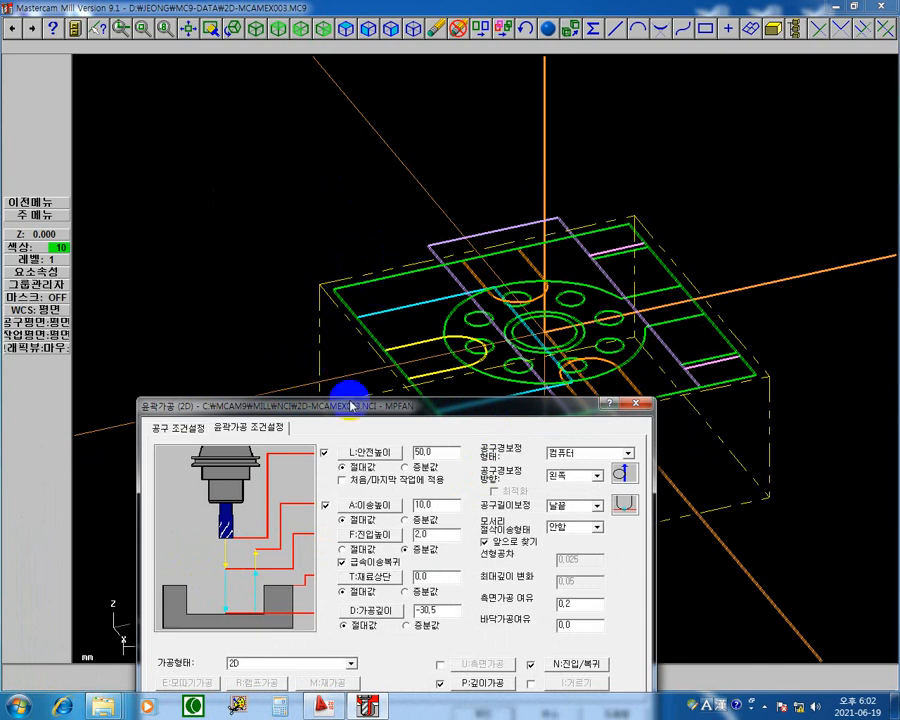
pyautogui.moveTo(348, 398); pyautogui.dragTo(358, 285)
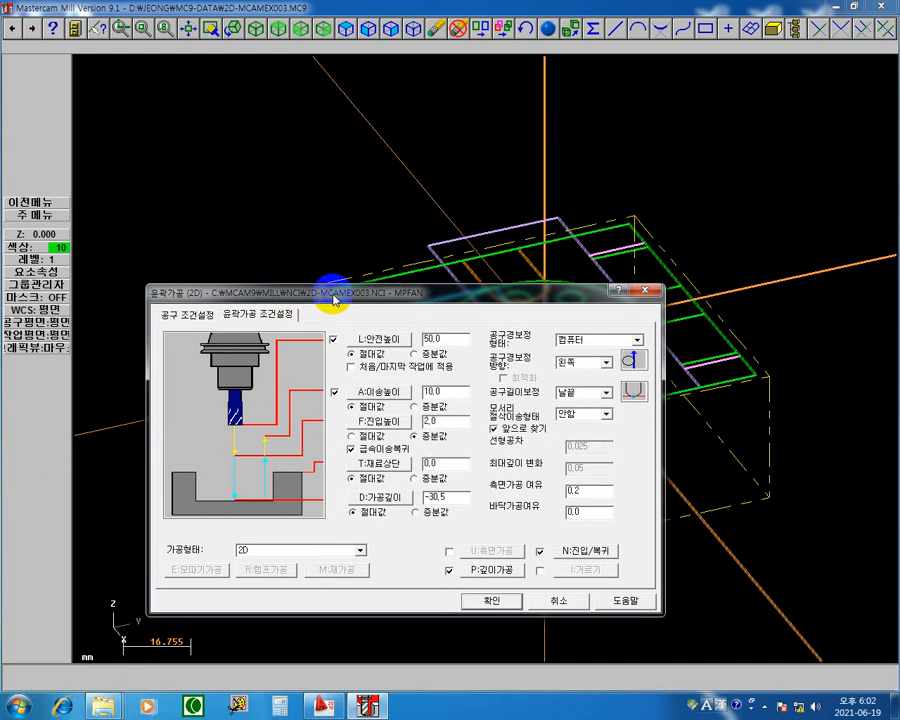
pyautogui.moveTo(335, 298); pyautogui.dragTo(365, 273)
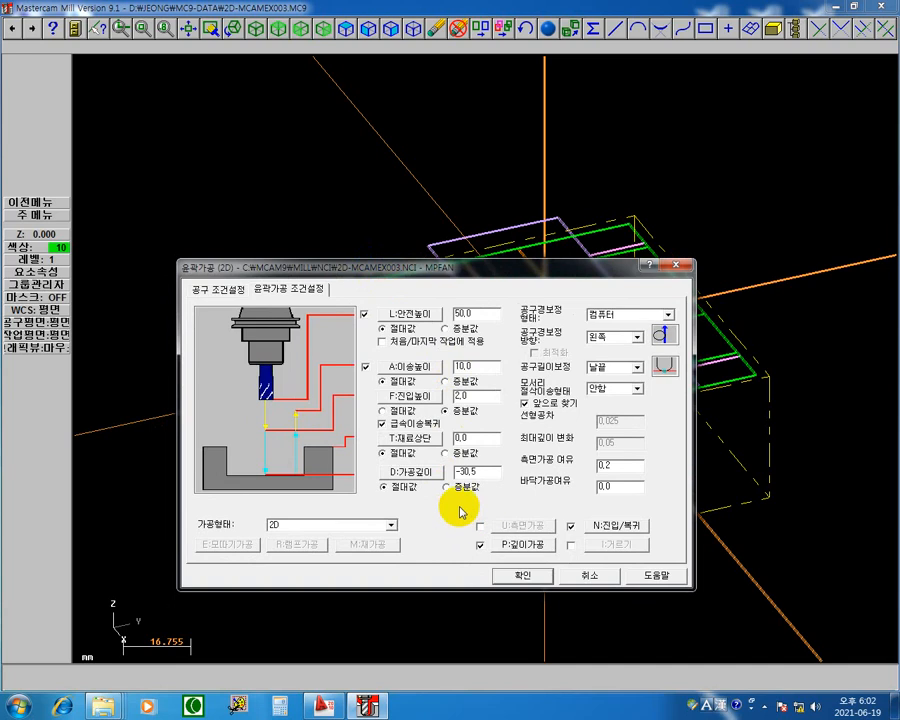
pyautogui.moveTo(481, 280); pyautogui.dragTo(400, 130)
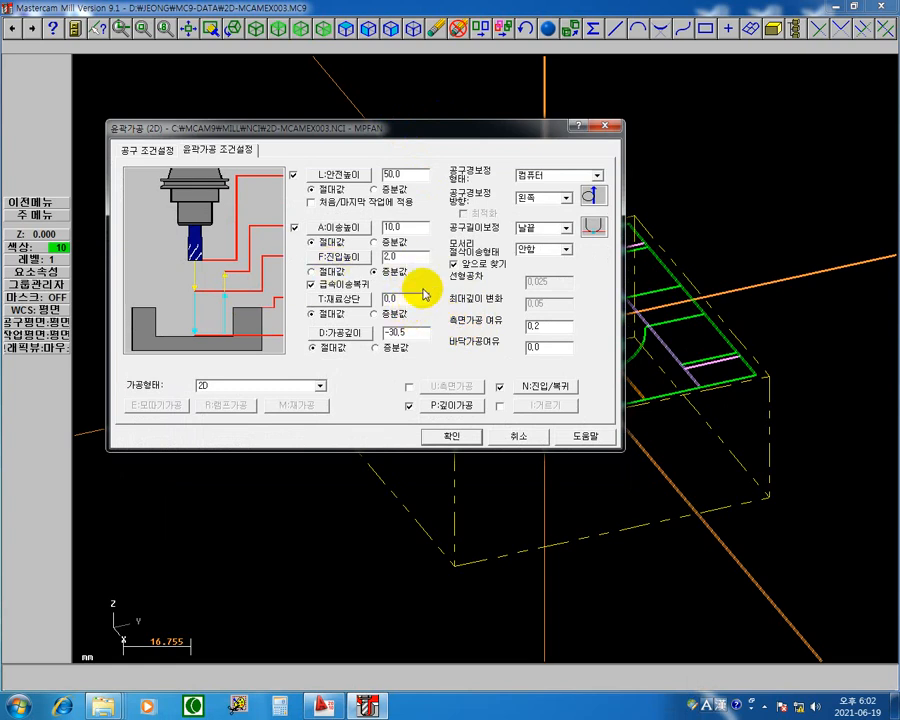
# Step: Turn on keeping the tool down between passes in the depth cut settings, reopen them and turn the option off again
pyautogui.click(447, 408)
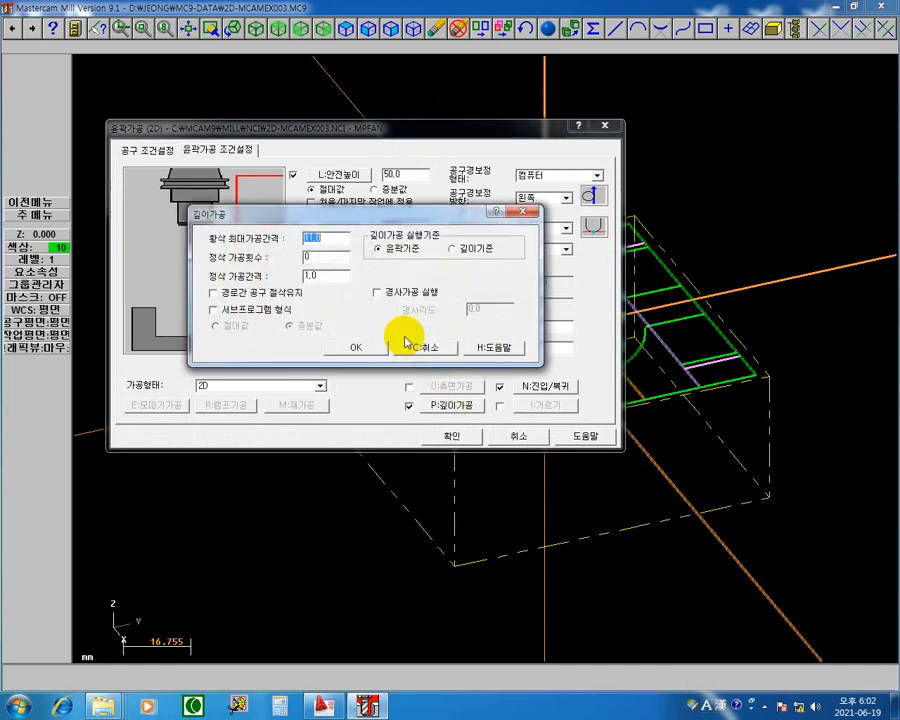
pyautogui.click(218, 296)
pyautogui.click(377, 351)
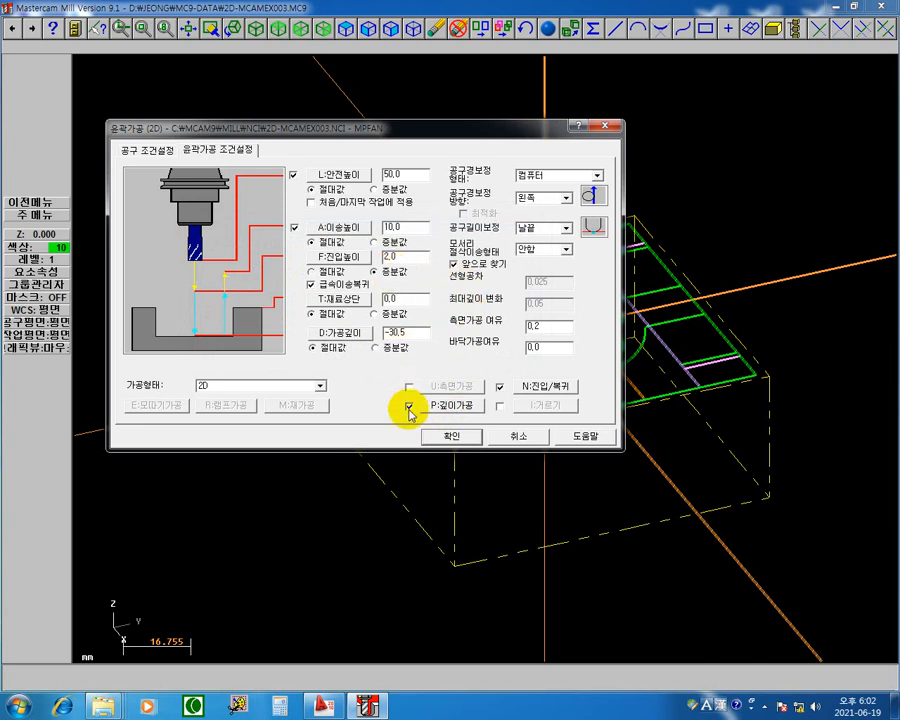
pyautogui.click(447, 407)
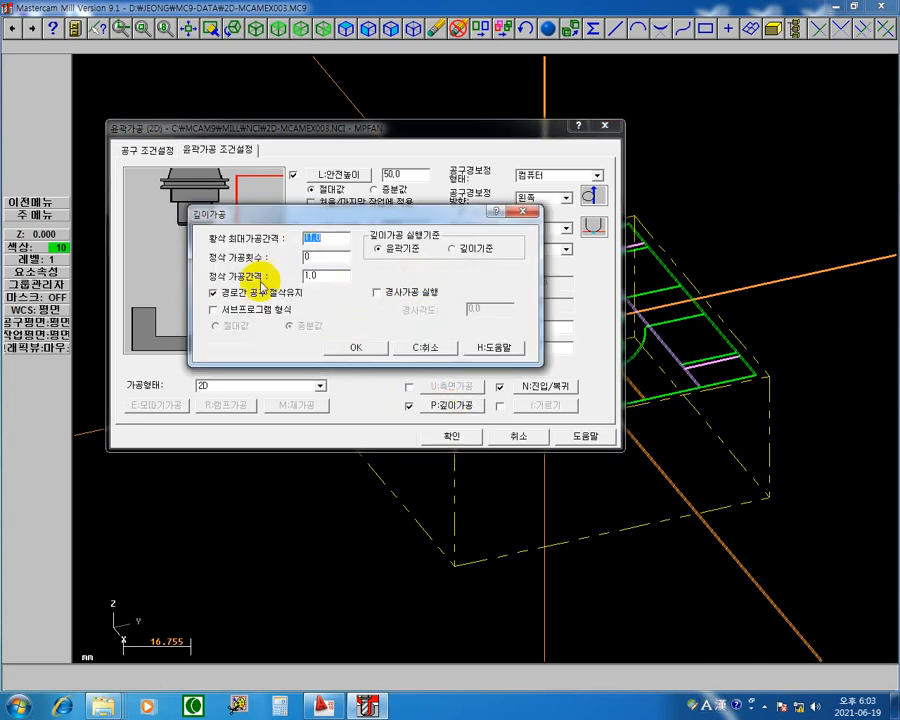
pyautogui.click(338, 347)
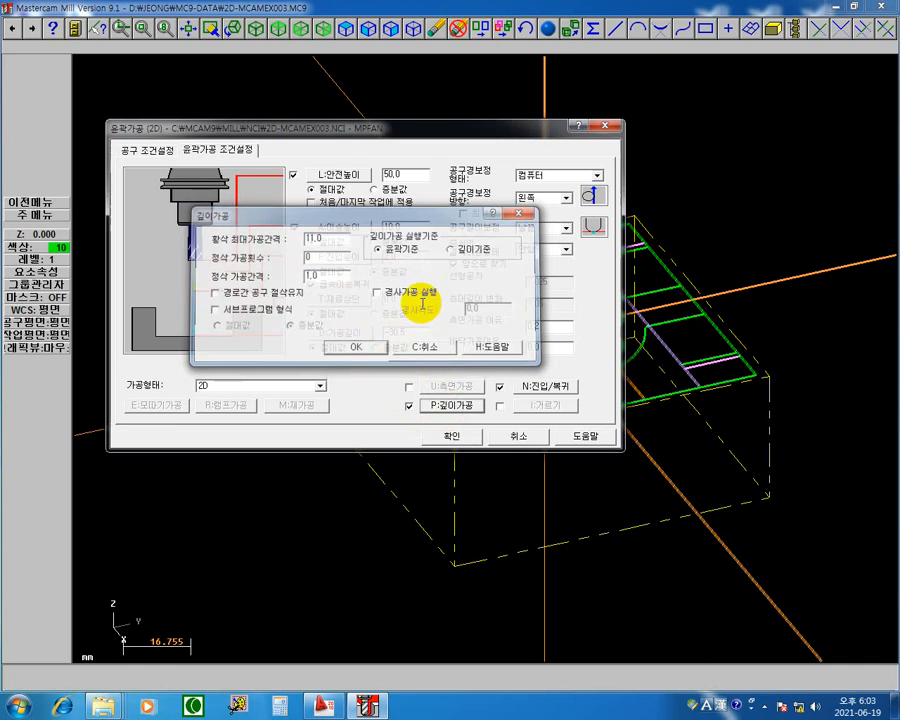
# Step: Accept the 2D contour's parameters and start a backplot of the operation
pyautogui.moveTo(480, 257); pyautogui.dragTo(565, 129)
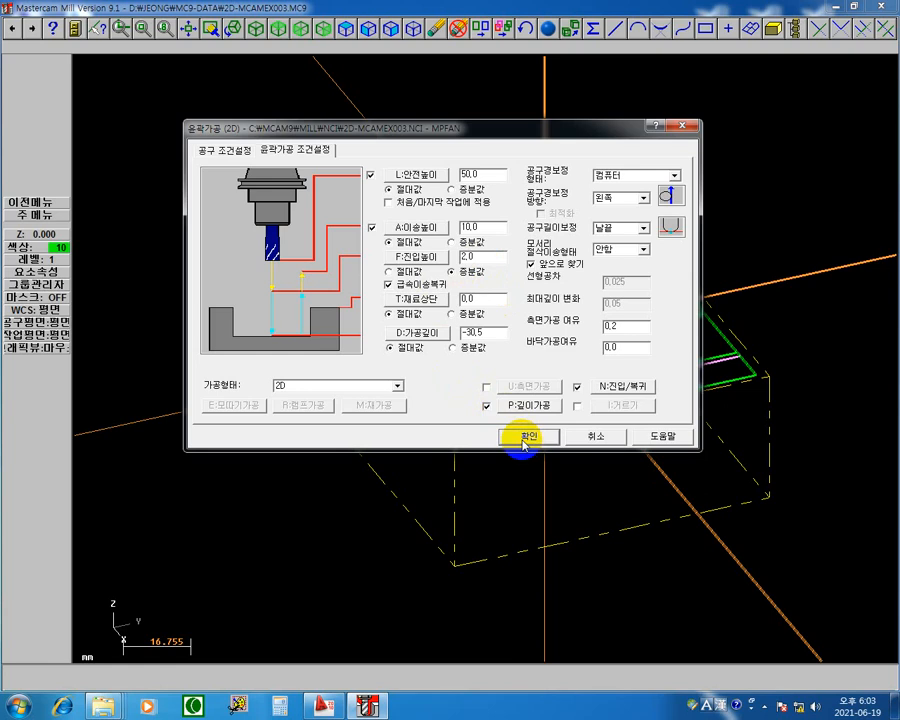
pyautogui.click(524, 437)
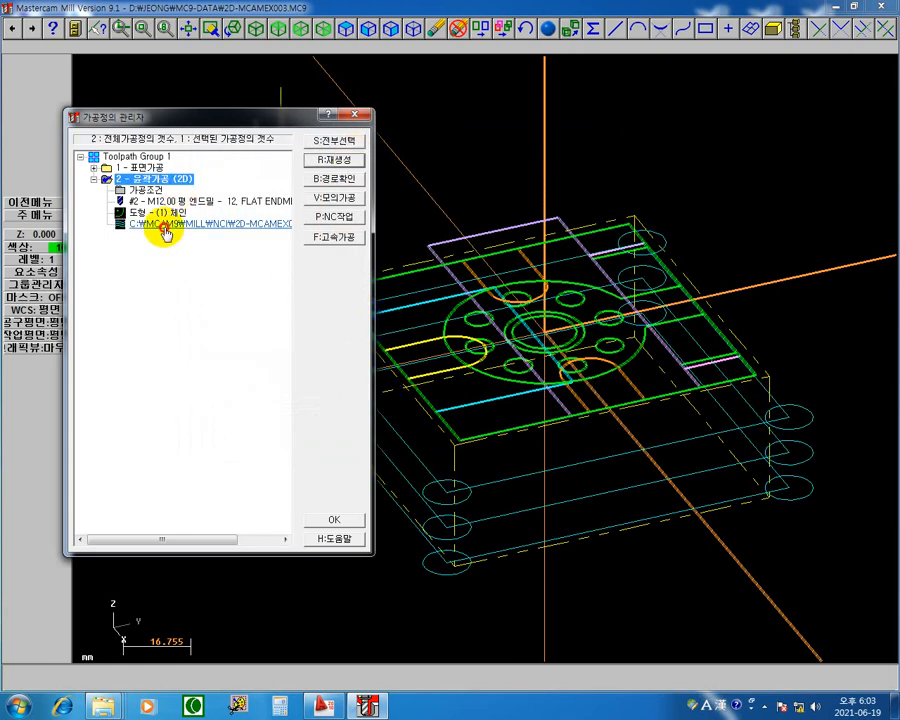
pyautogui.press('b')
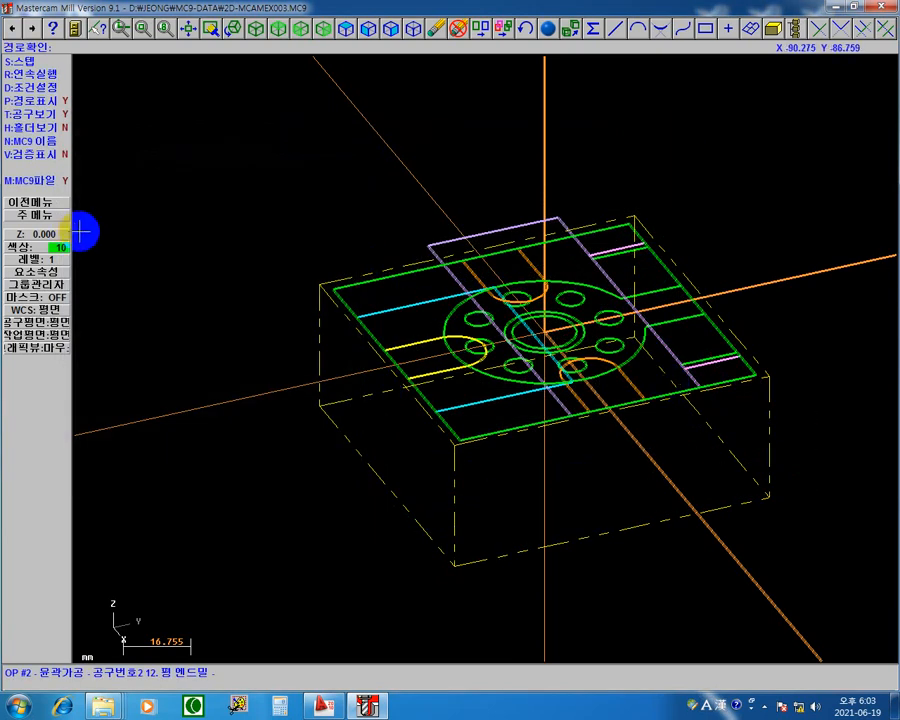
# Step: Step the backplot through the plunge and around the first depth pass, checking the Z value at each move
pyautogui.press('s')
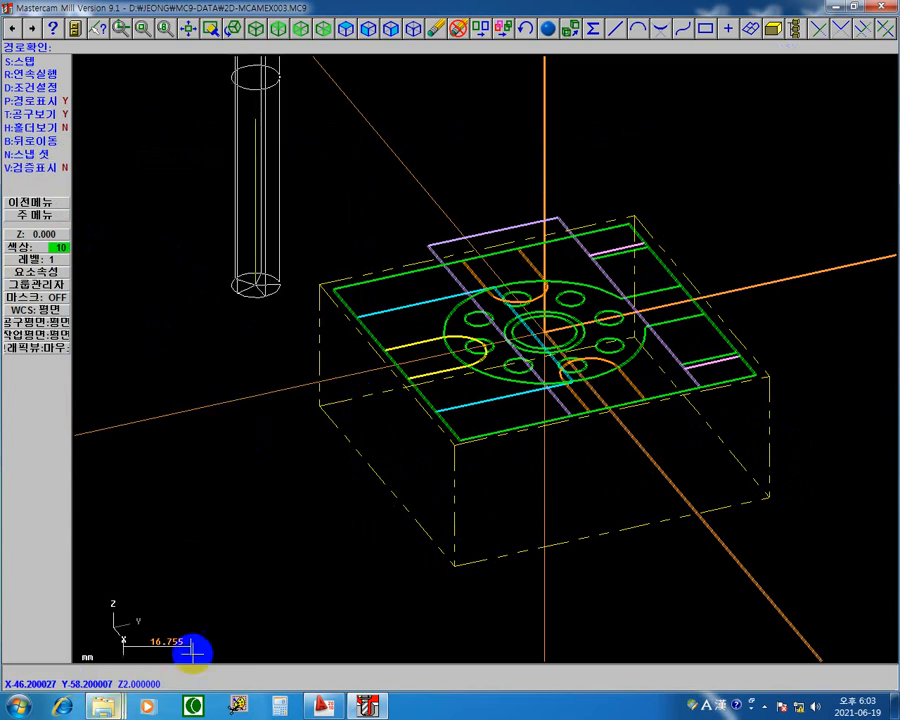
pyautogui.press('s')
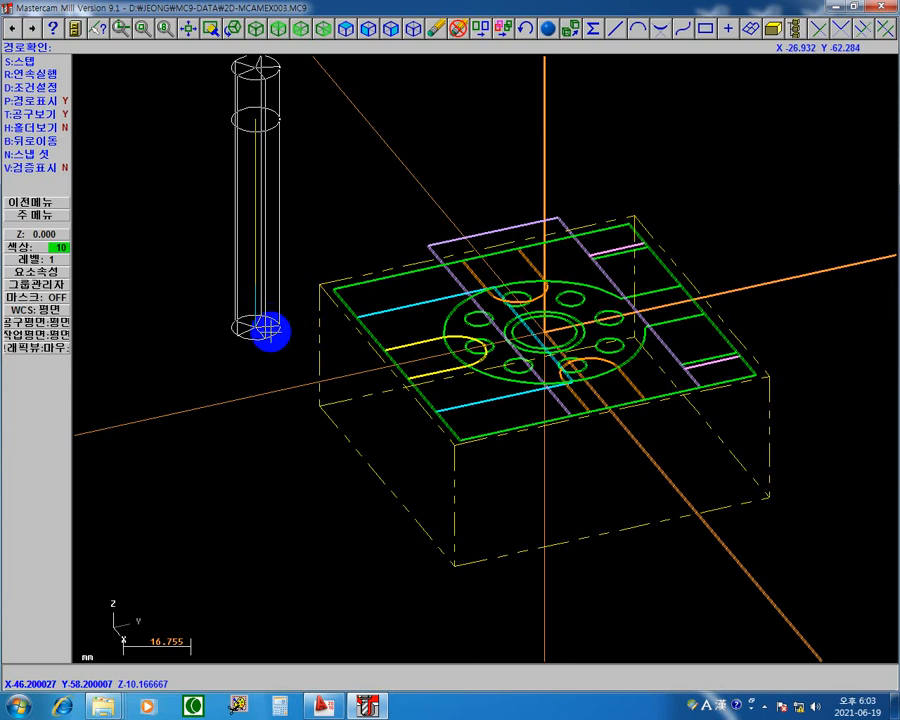
pyautogui.press('s')
pyautogui.press('s')
pyautogui.press('s')
pyautogui.press('s')
pyautogui.press('s')
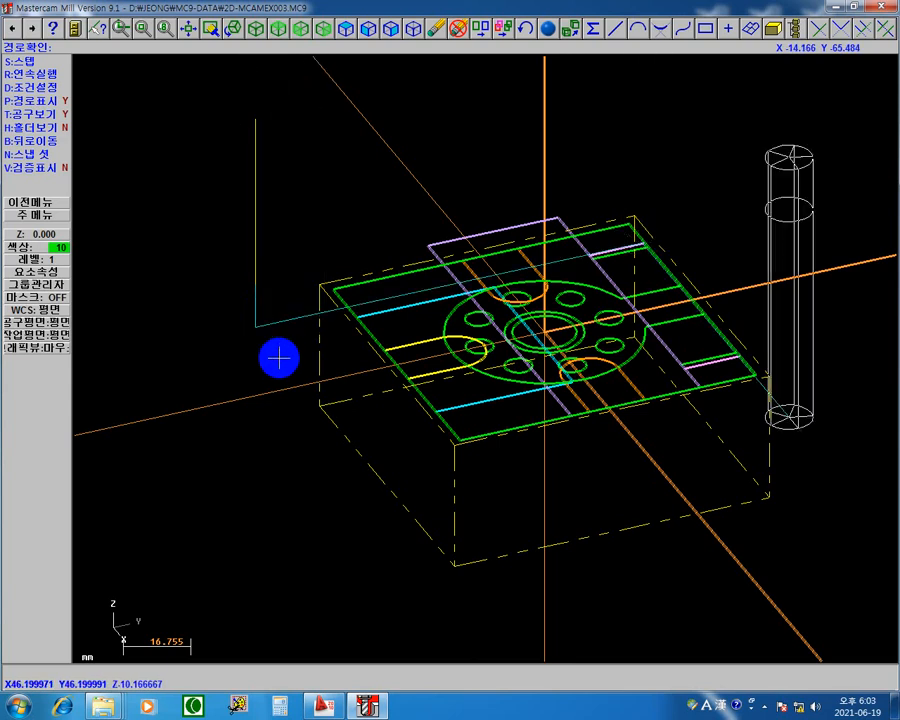
pyautogui.press('s')
pyautogui.press('s')
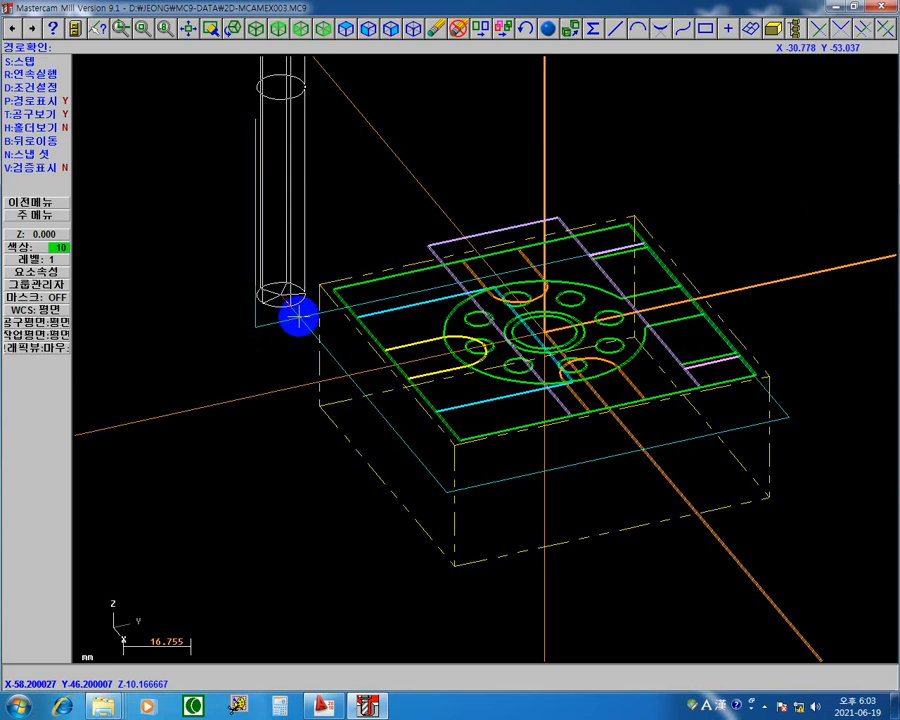
# Step: Step through the move down to the next depth and the remaining passes, and leave the backplot and operations manager
pyautogui.press('s')
pyautogui.press('s')
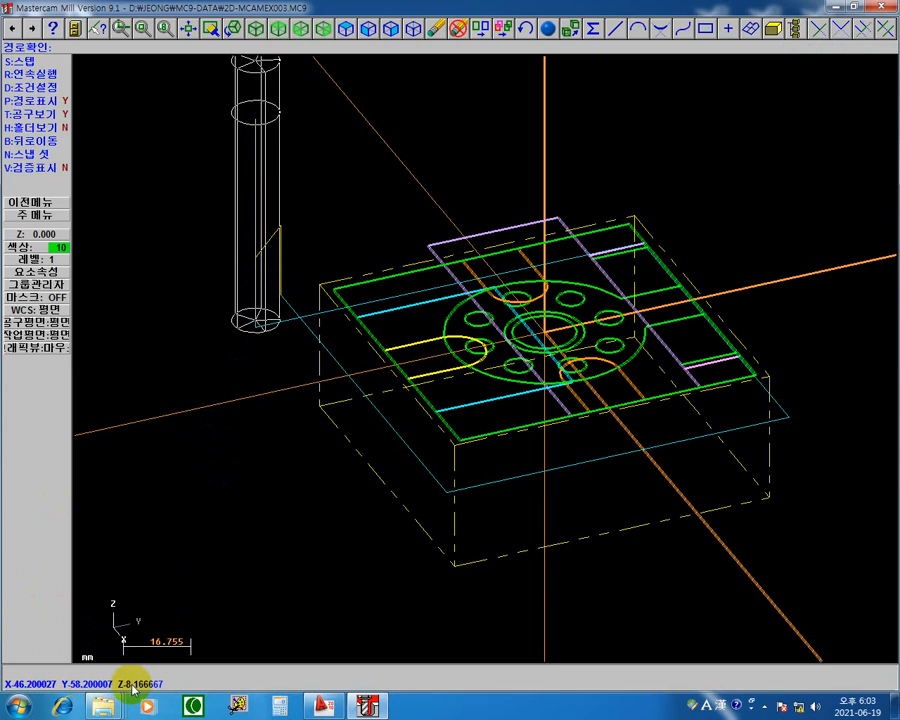
pyautogui.press('s')
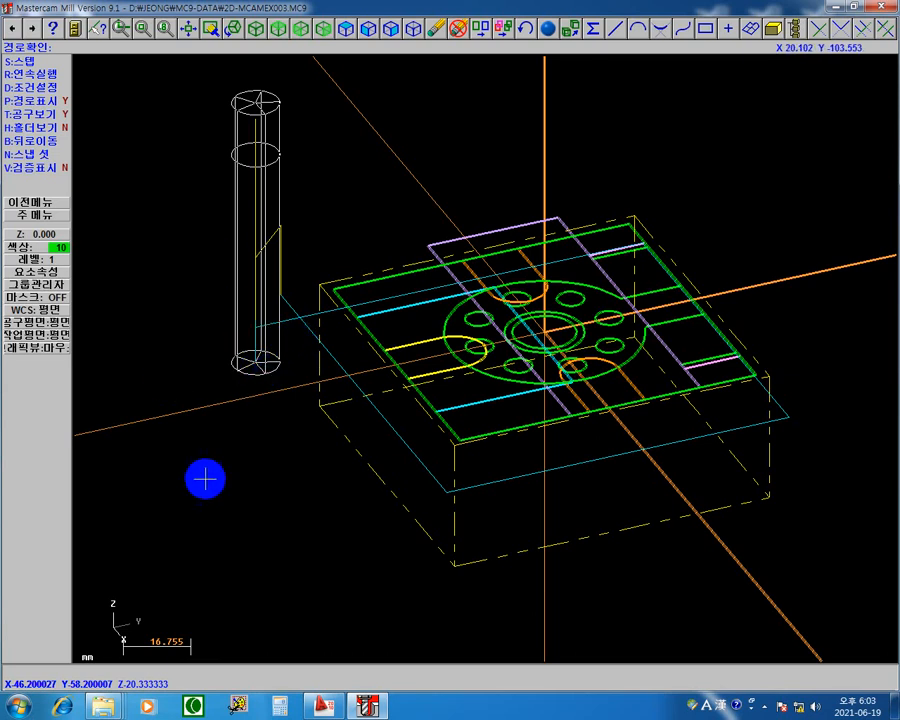
pyautogui.press('s')
pyautogui.press('s')
pyautogui.press('s')
pyautogui.press('s')
pyautogui.press('s')
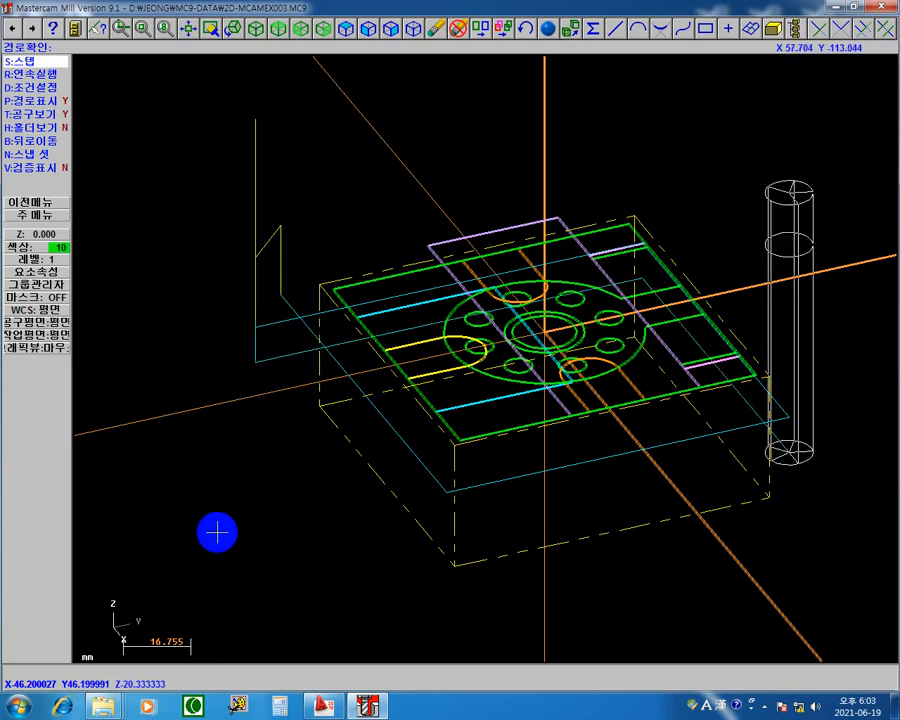
pyautogui.press('s')
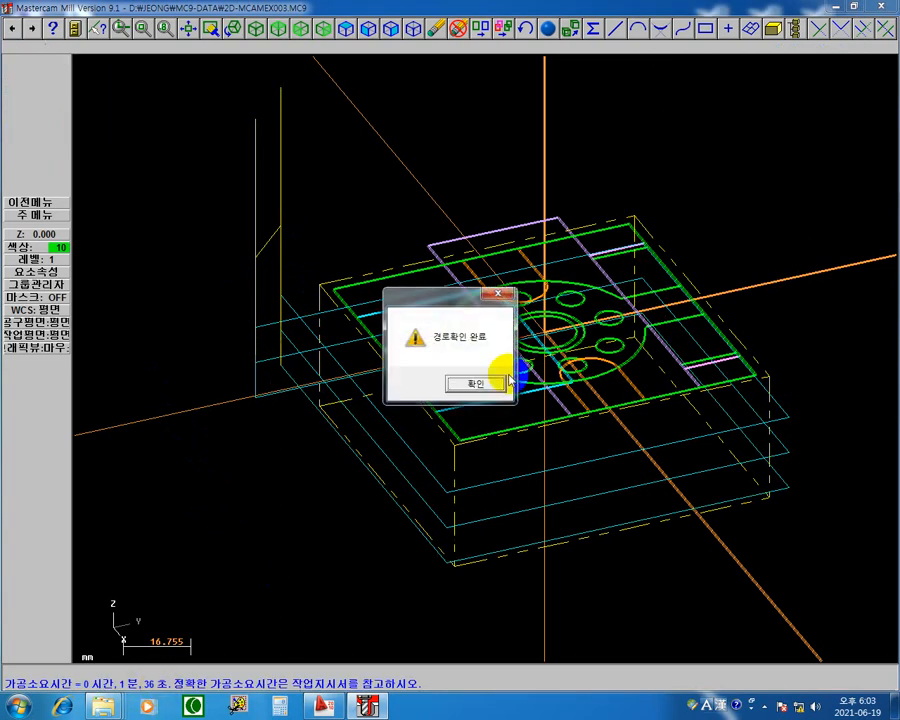
pyautogui.click(476, 383)
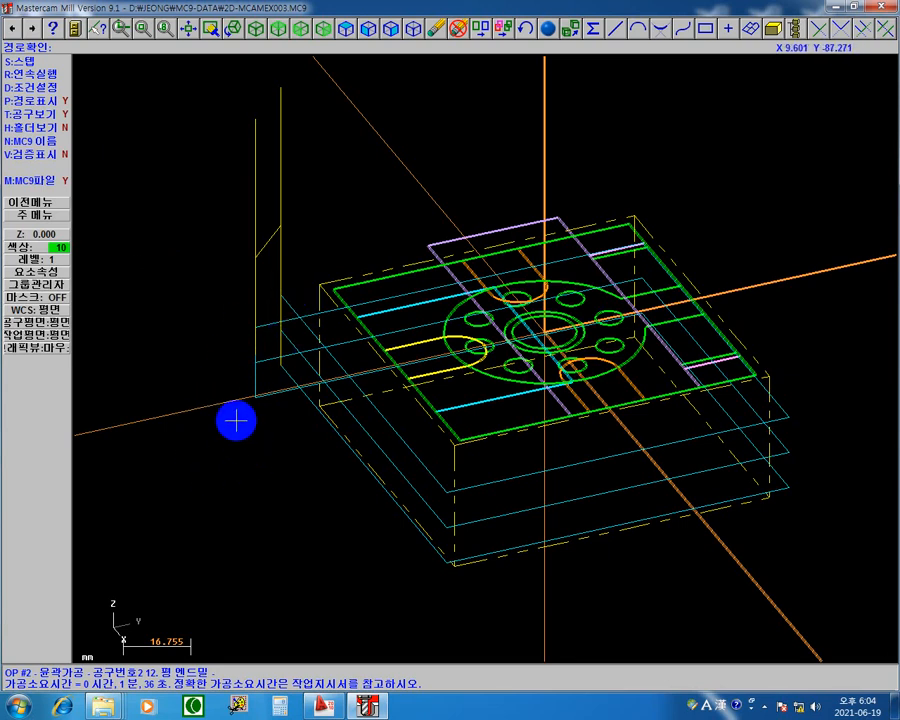
pyautogui.hotkey('alt', 'o')
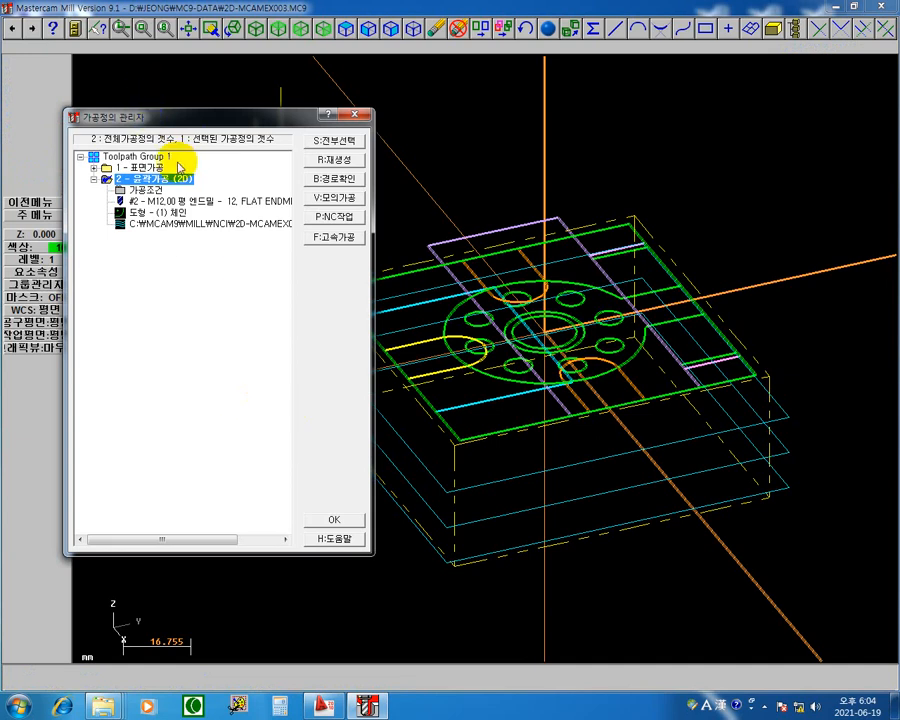
pyautogui.click(362, 118)
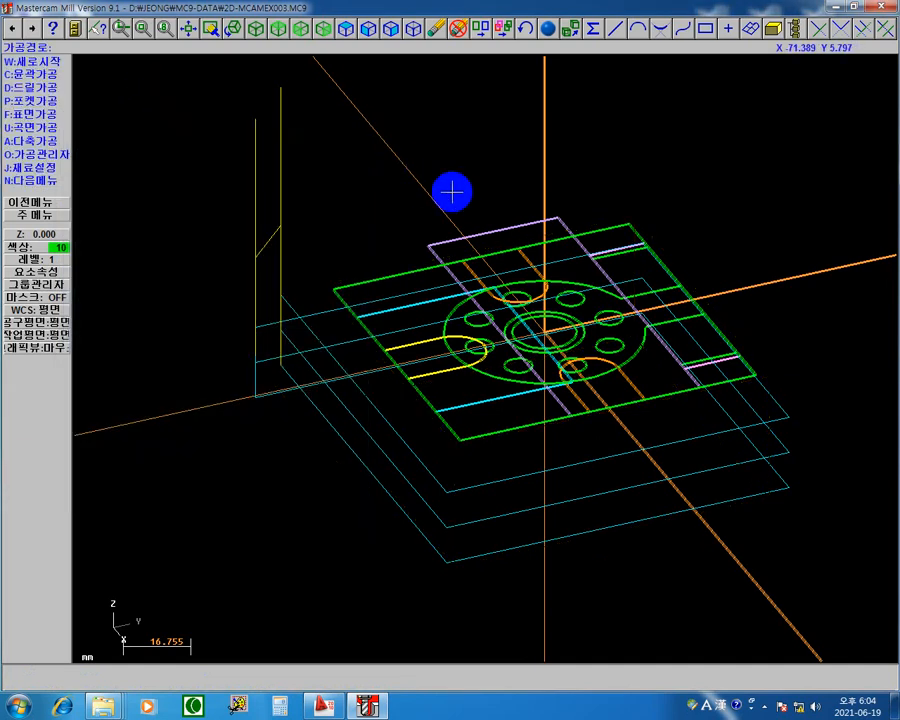
pyautogui.click(278, 28)
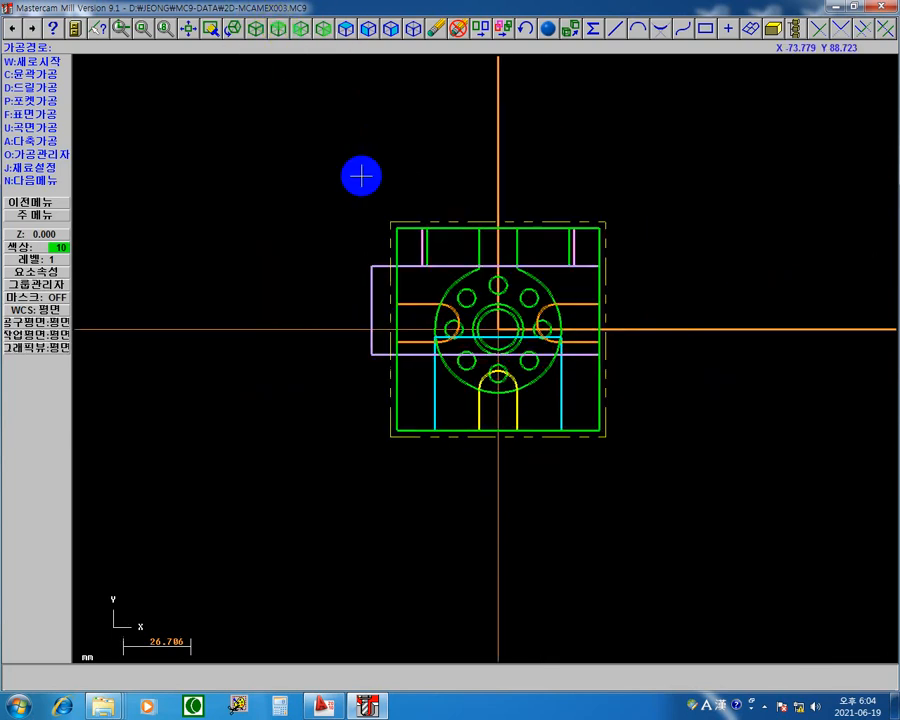
pyautogui.rightClick(283, 188)
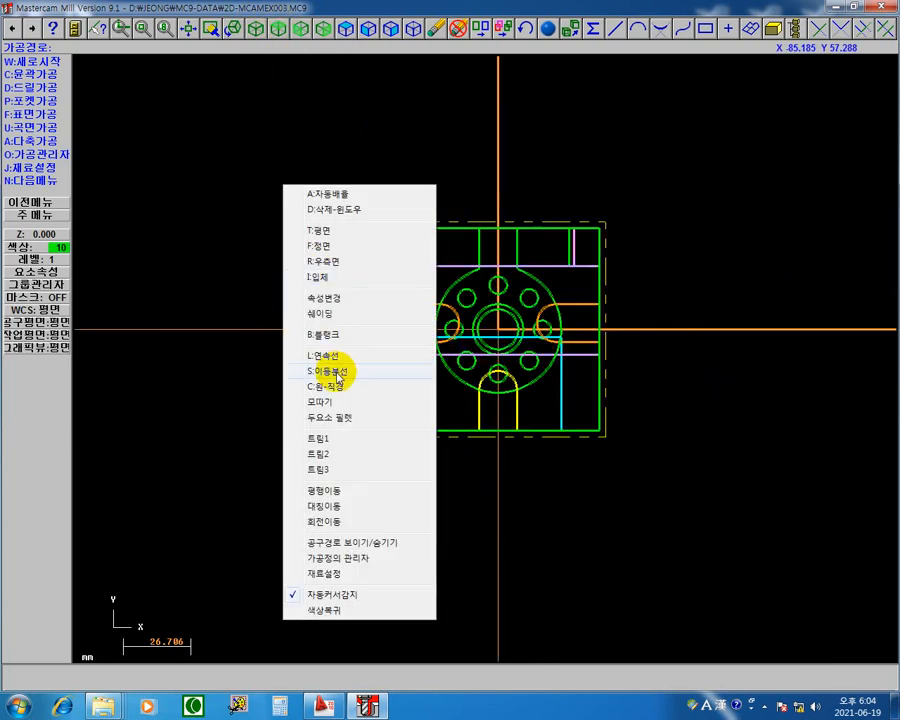
pyautogui.click(328, 279)
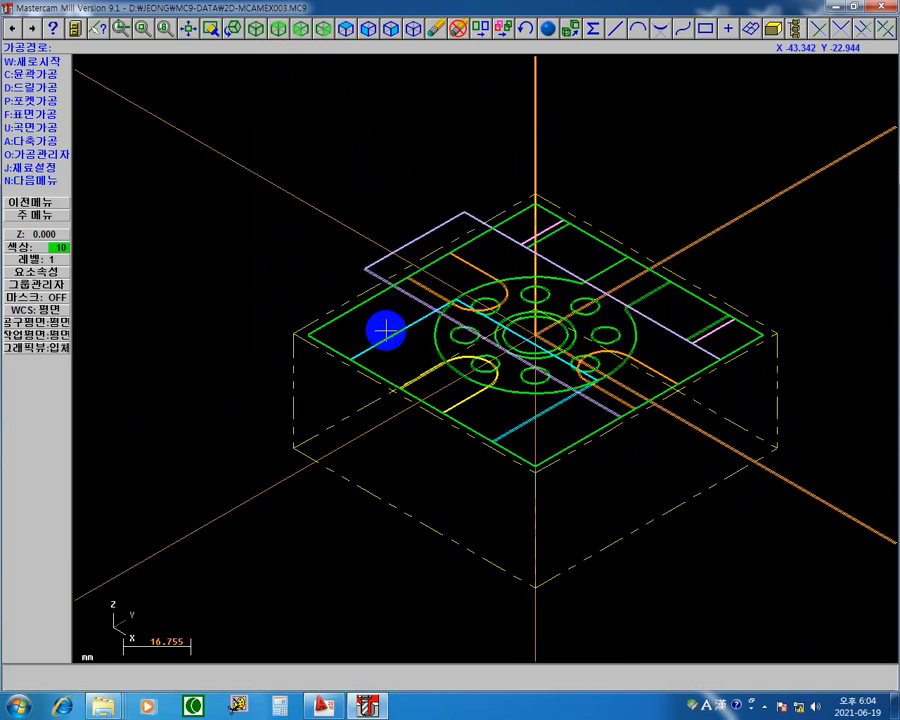
pyautogui.scroll(-2, 400, 344)
pyautogui.scroll(3, 406, 346)
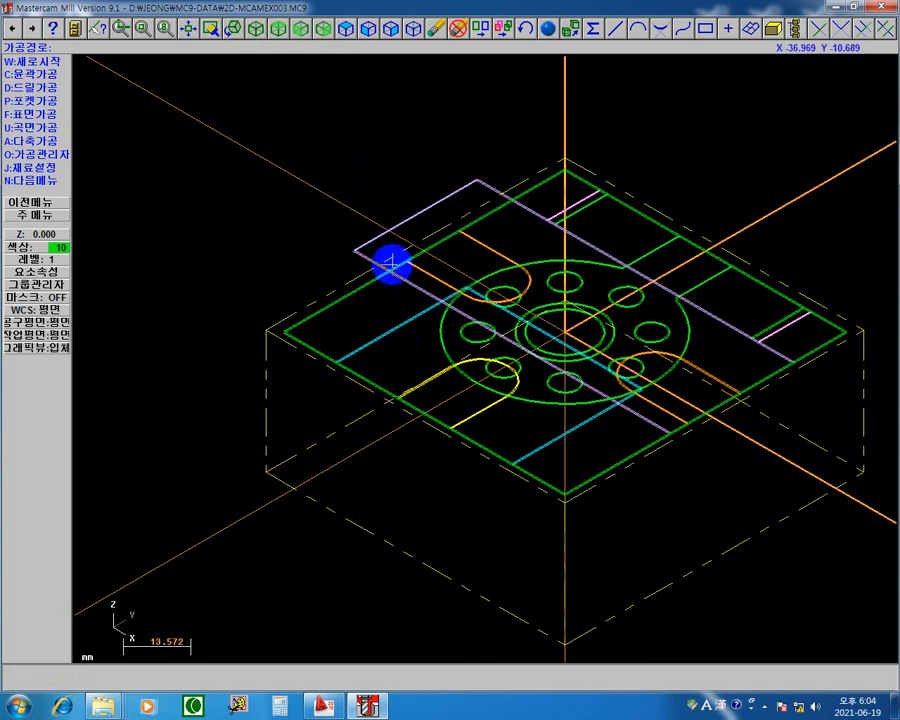
pyautogui.rightClick(354, 158)
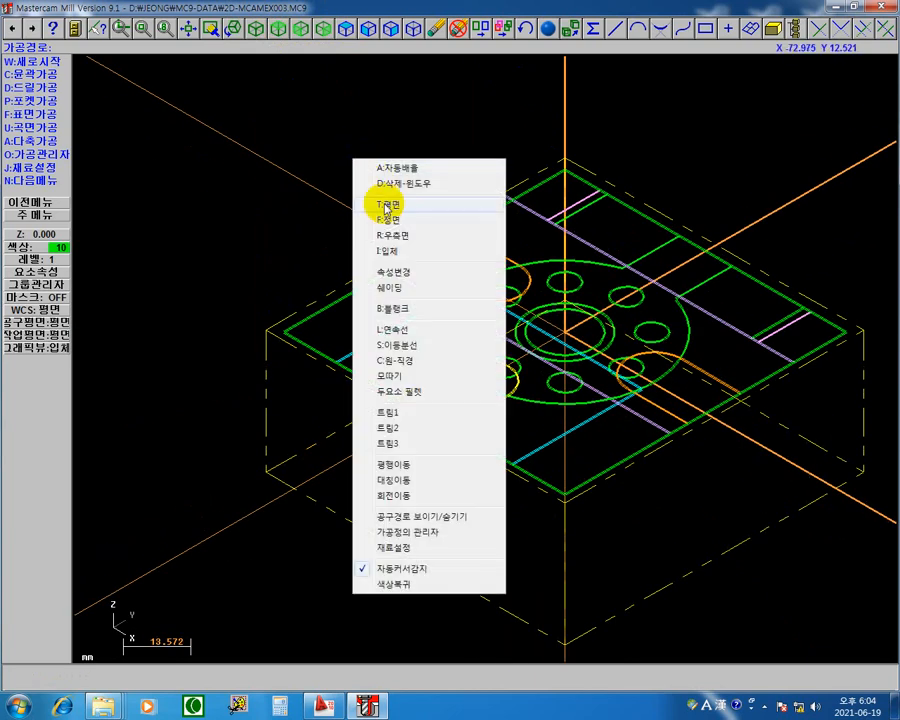
pyautogui.click(273, 195)
pyautogui.press('Escape')
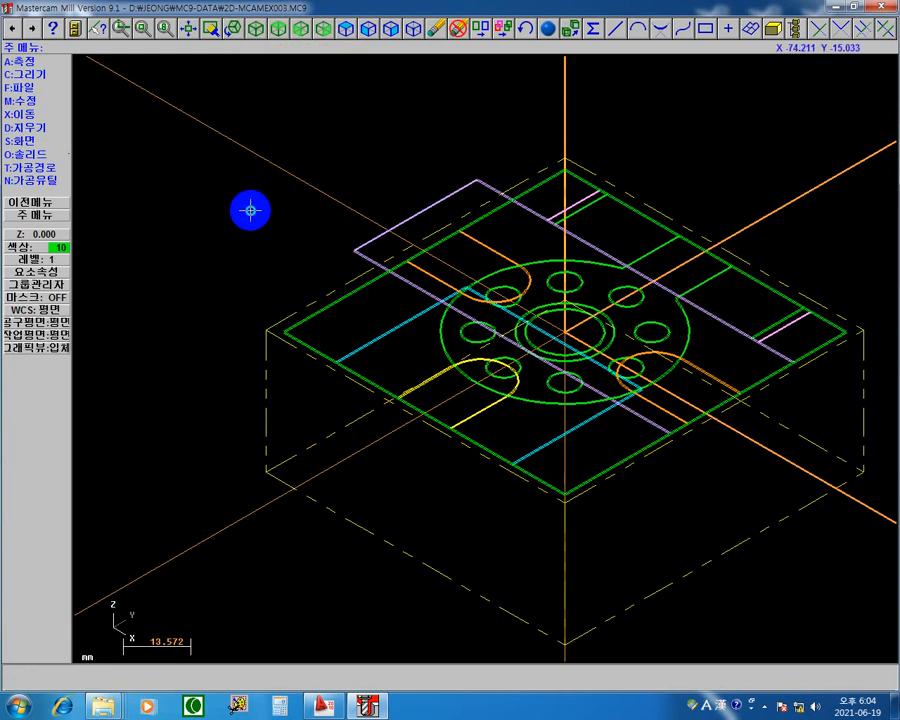
# Step: Start a new contour toolpath on the open three-sided purple profile, chained from its upper edge
pyautogui.rightClick(251, 210)
pyautogui.click(262, 254)
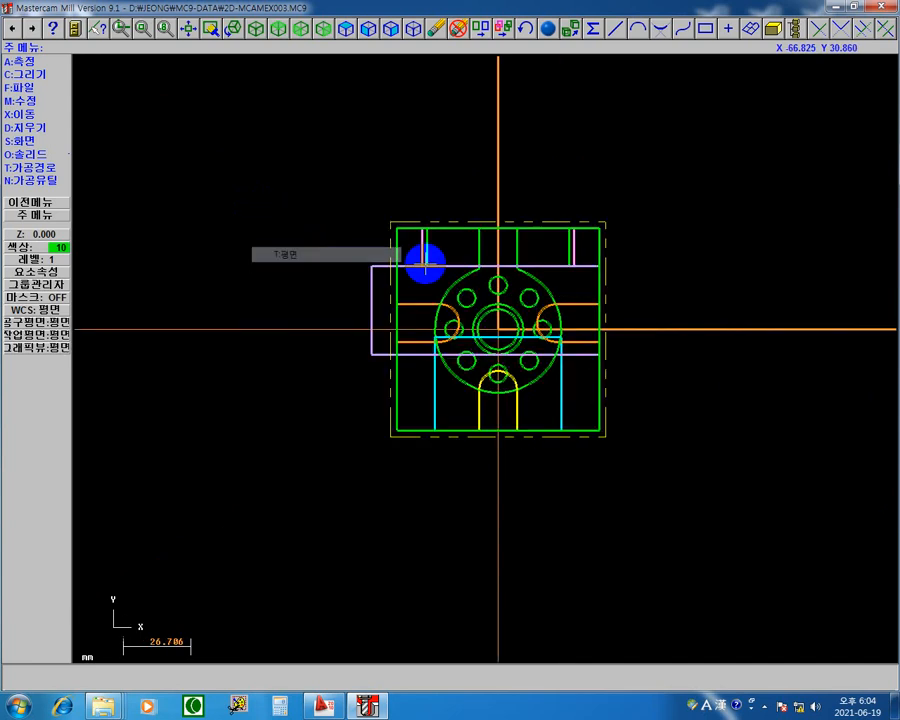
pyautogui.moveTo(592, 306); pyautogui.dragTo(470, 229, button='middle')
pyautogui.scroll(5, 326, 262)
pyautogui.moveTo(371, 217); pyautogui.dragTo(421, 340, button='middle')
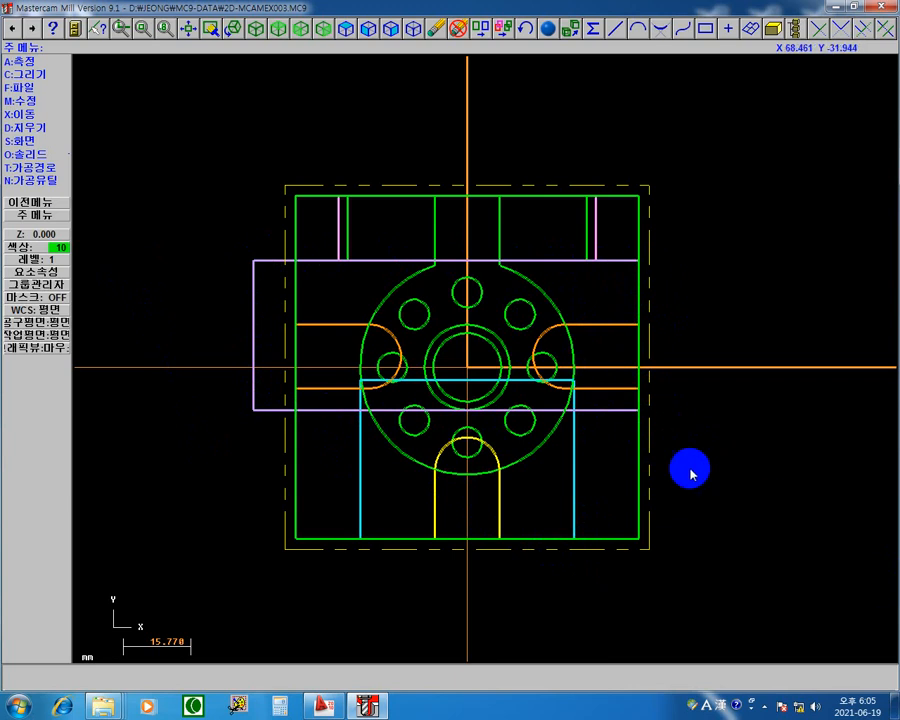
pyautogui.click(37, 215)
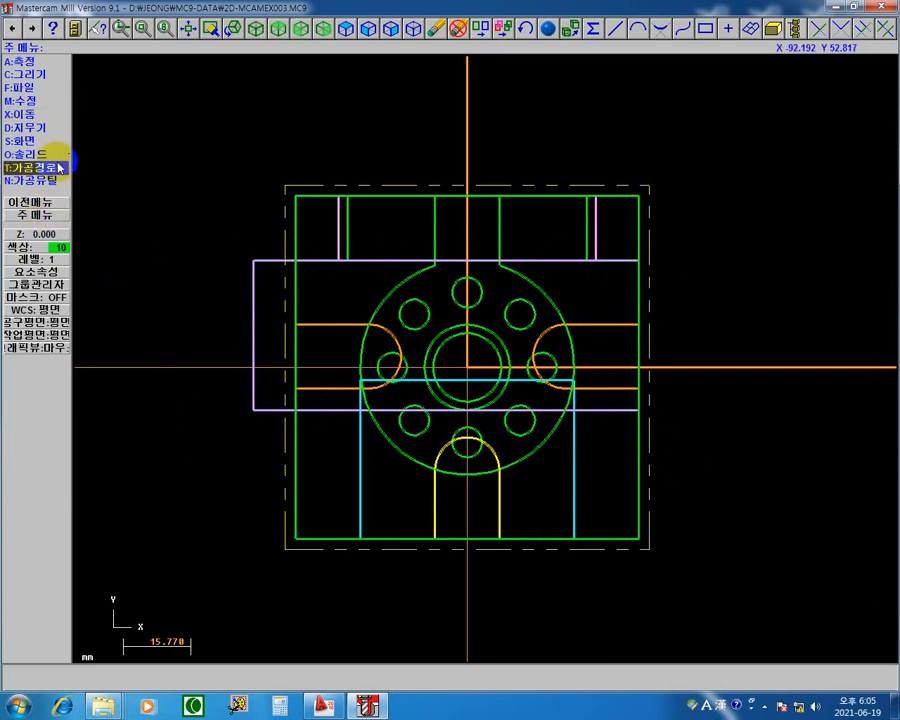
pyautogui.click(57, 170)
pyautogui.click(45, 74)
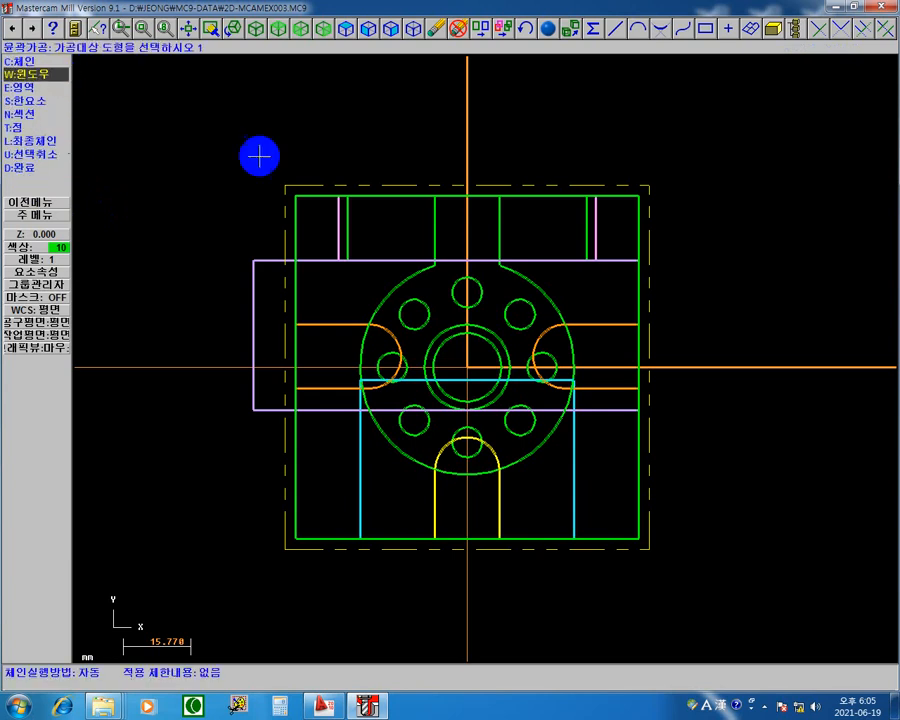
pyautogui.click(53, 64)
pyautogui.click(612, 266)
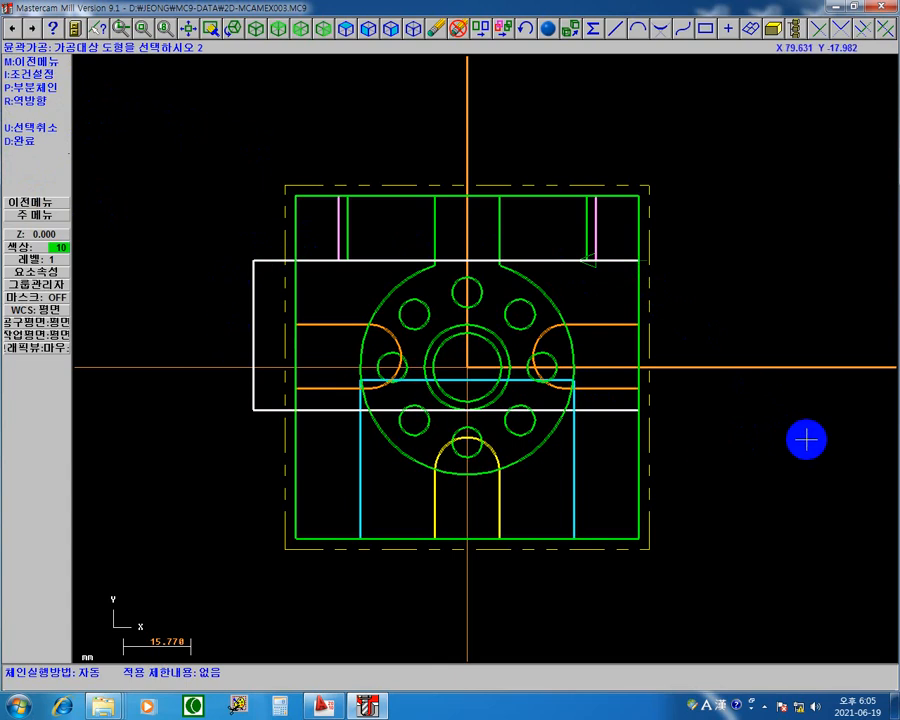
pyautogui.click(25, 141)
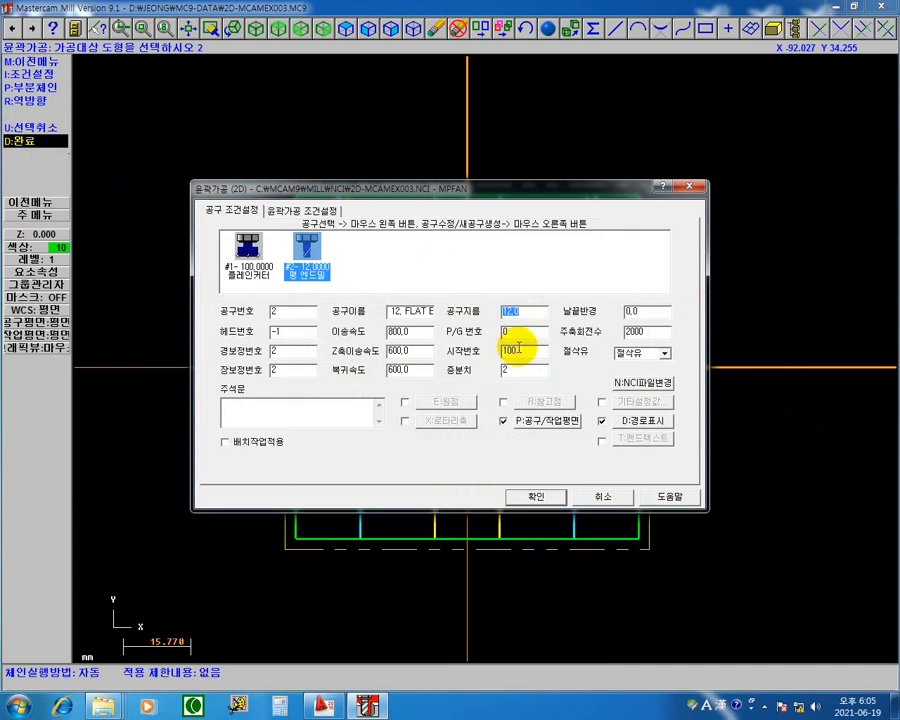
# Step: Set the new contour's top of stock to 0 and its cutting depth to -7 as absolute values
pyautogui.click(316, 212)
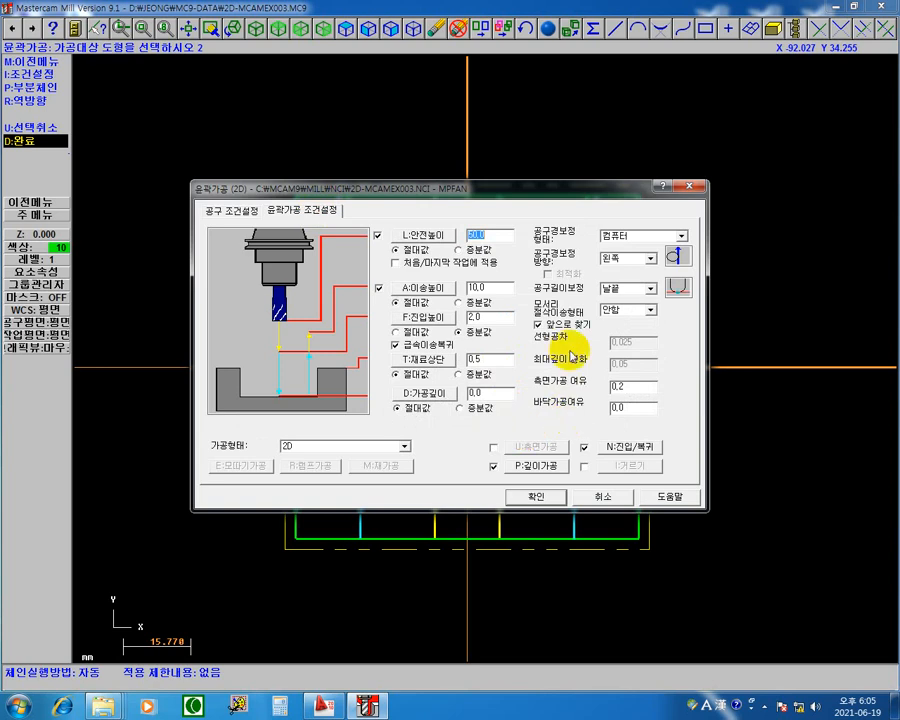
pyautogui.moveTo(488, 392); pyautogui.dragTo(177, 397)
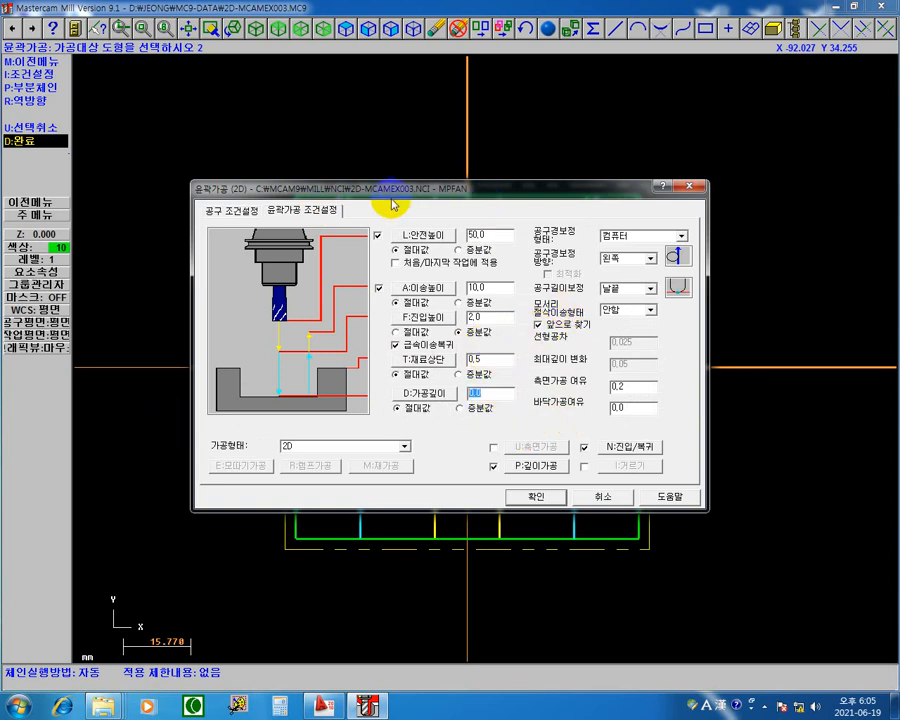
pyautogui.moveTo(510, 365); pyautogui.dragTo(200, 368)
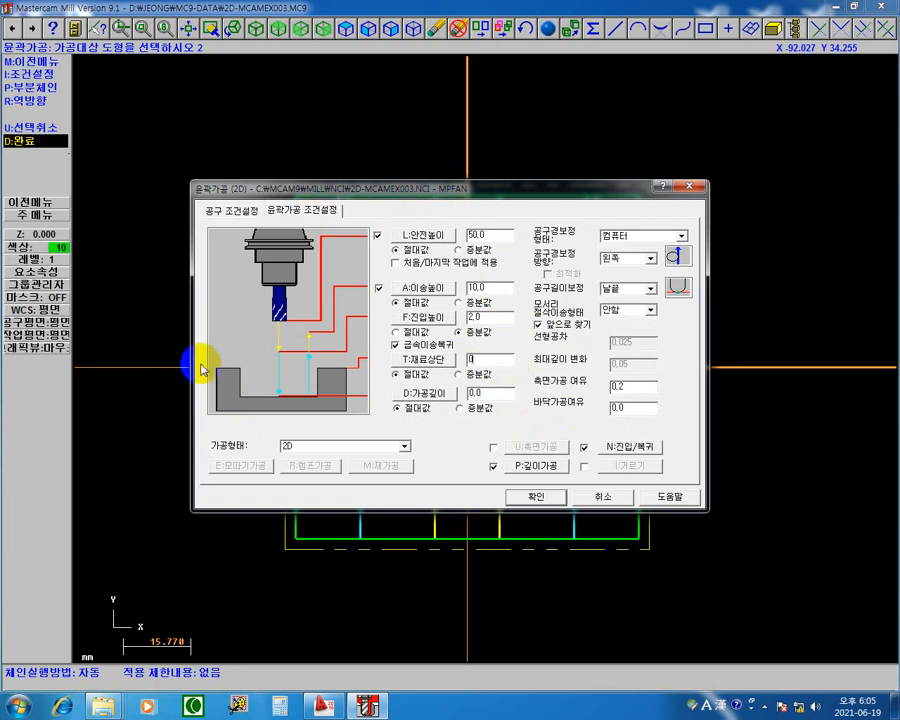
pyautogui.moveTo(502, 394); pyautogui.dragTo(2, 366)
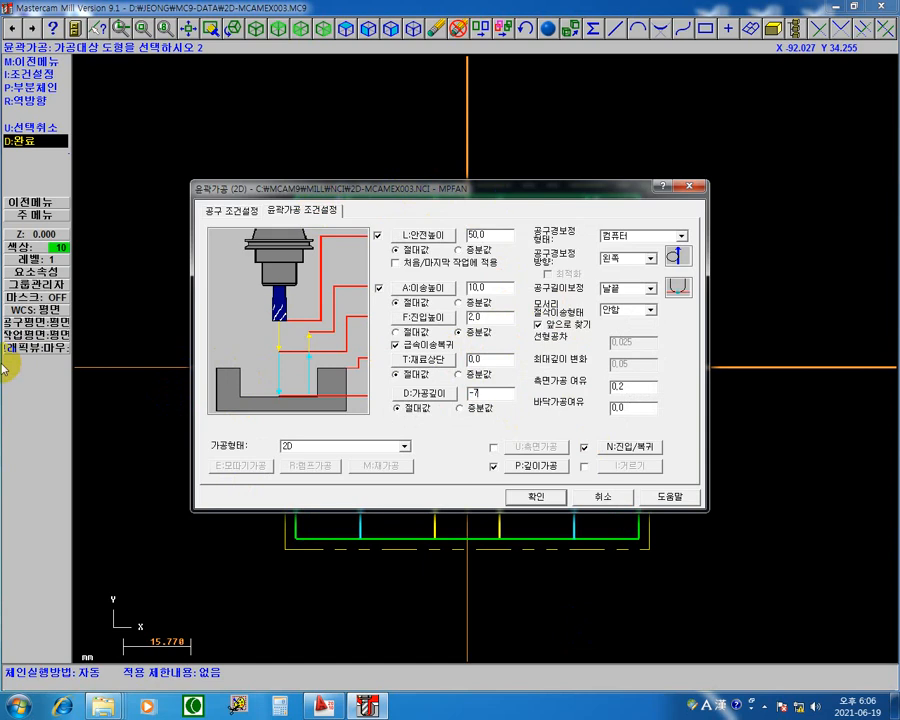
# Step: Check the new contour's depth cut settings, turn depth cuts off and set the floor stock to leave to 0.2
pyautogui.click(522, 466)
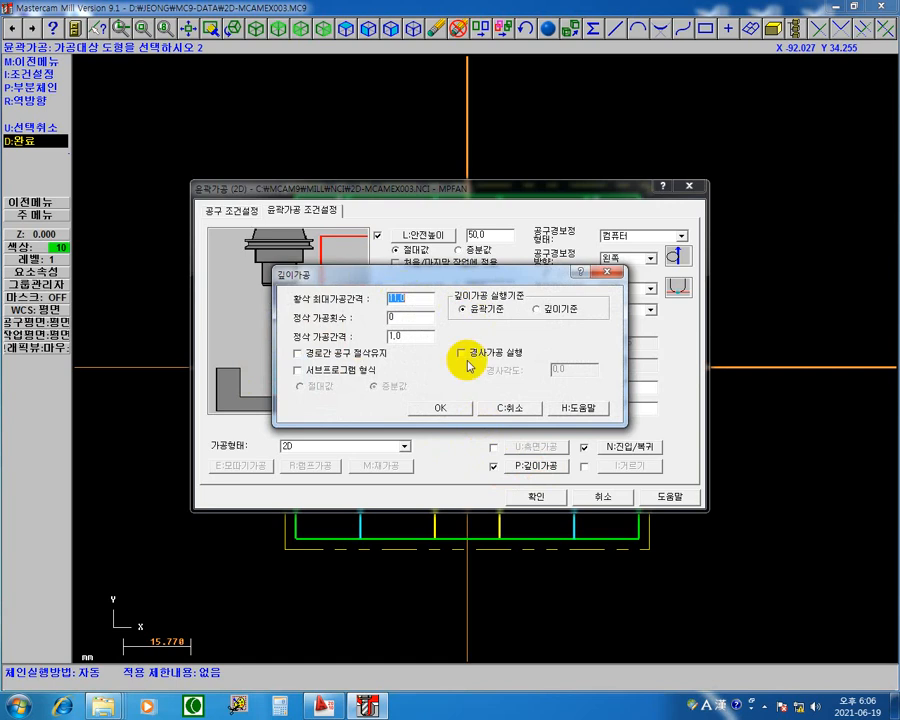
pyautogui.click(452, 407)
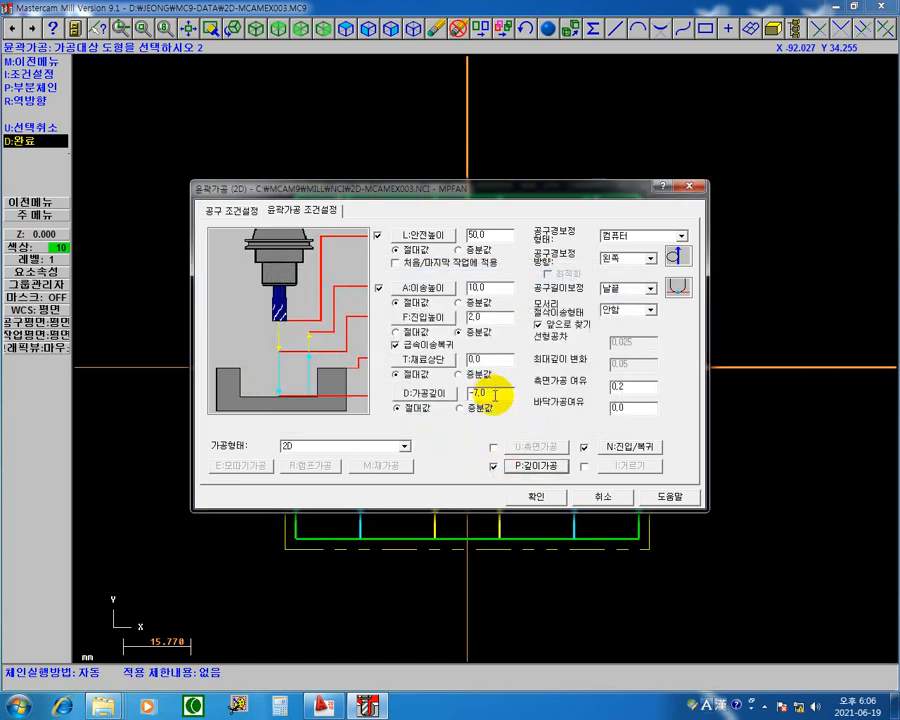
pyautogui.click(493, 466)
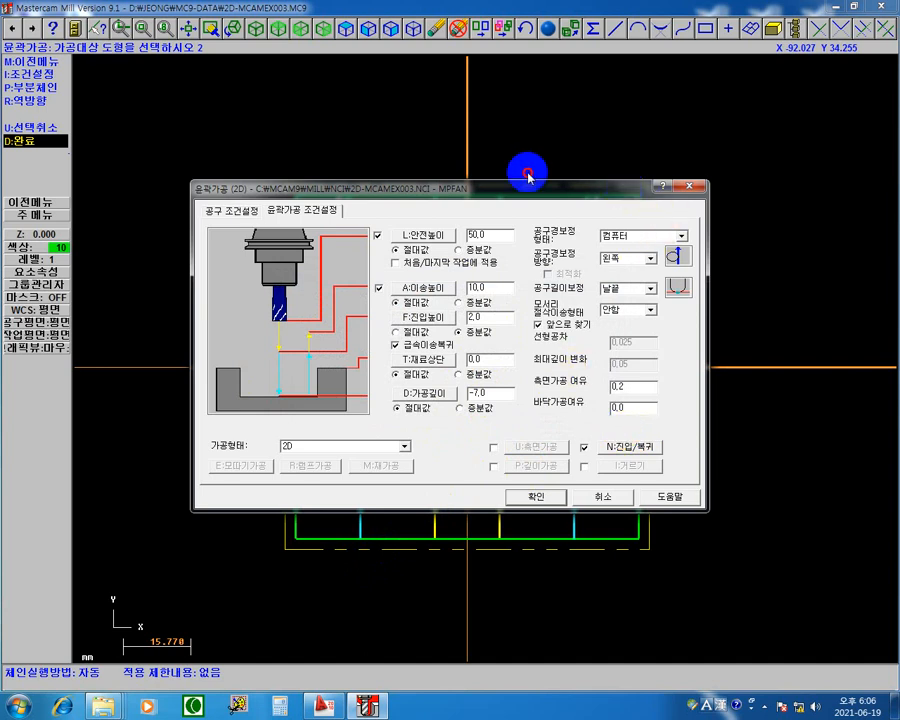
pyautogui.moveTo(527, 175); pyautogui.dragTo(562, 194)
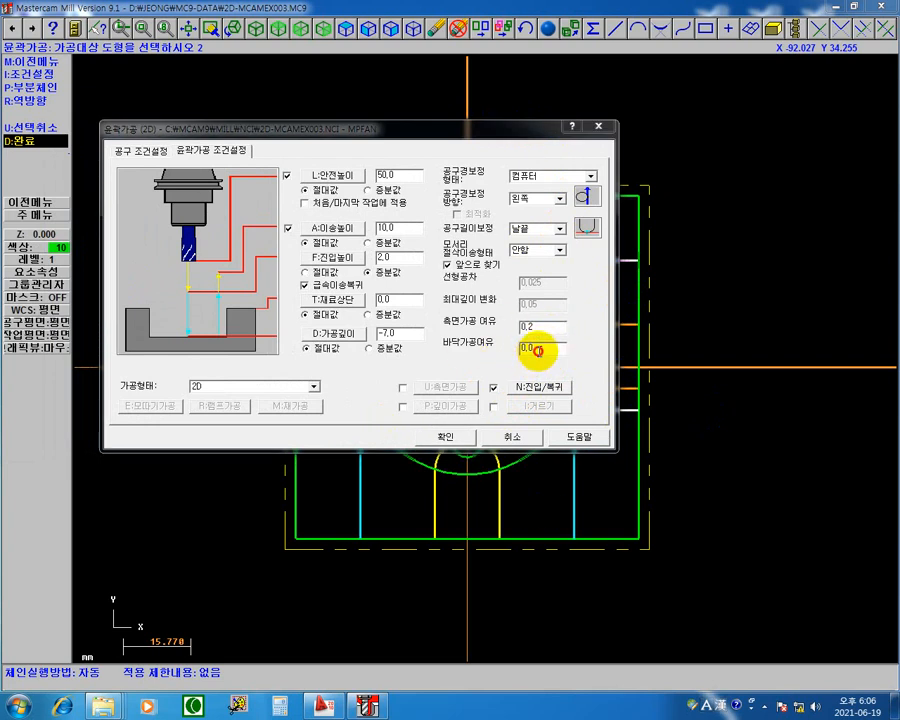
pyautogui.doubleClick(538, 350)
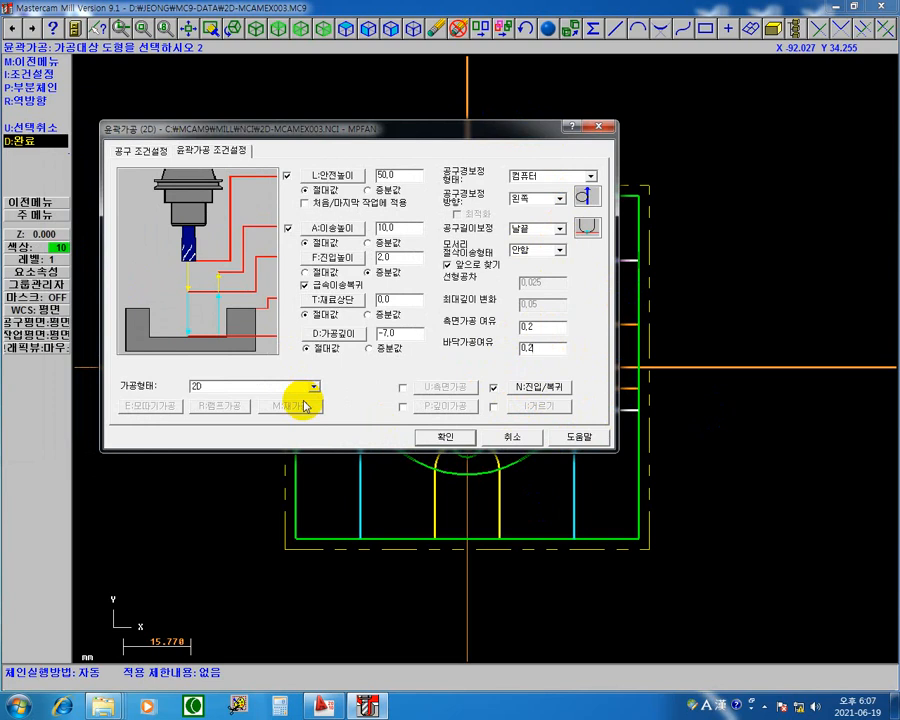
# Step: Generate the new 2D contour toolpath and start a backplot of only that operation with the verify display turned on
pyautogui.click(453, 438)
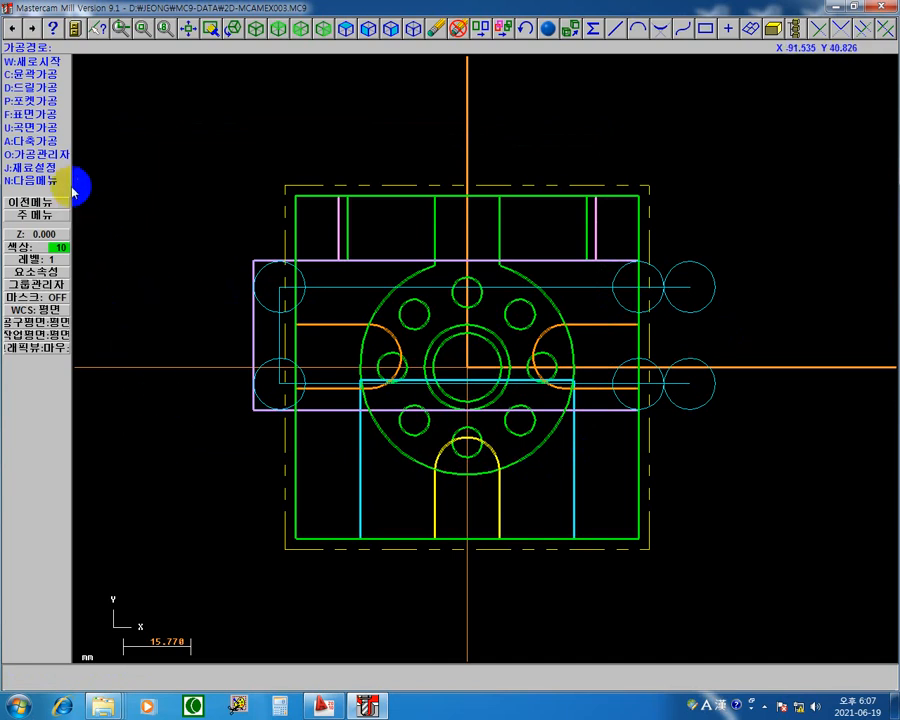
pyautogui.click(45, 155)
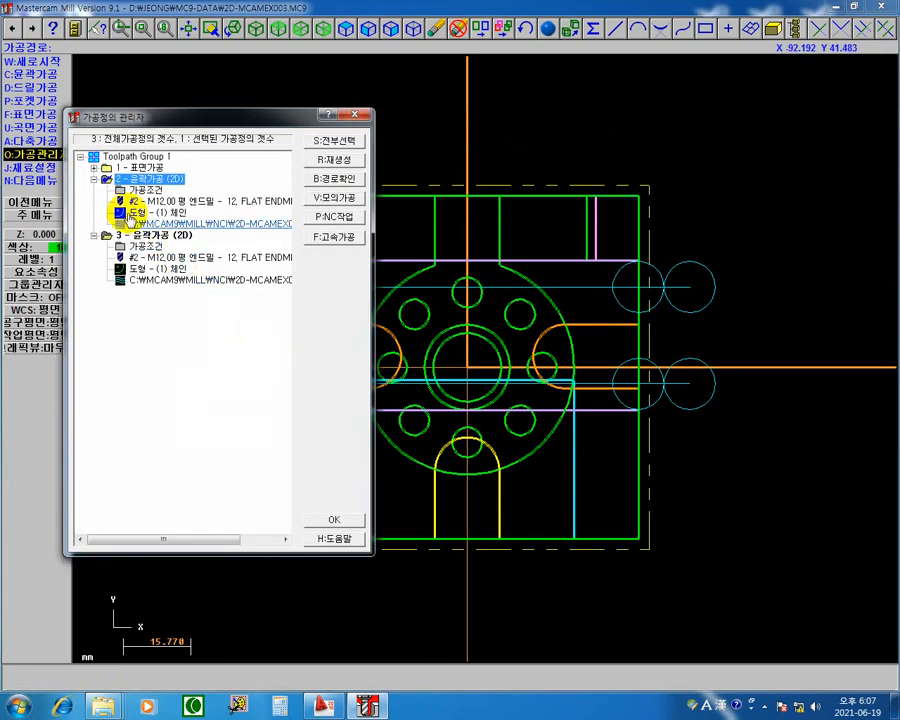
pyautogui.click(93, 180)
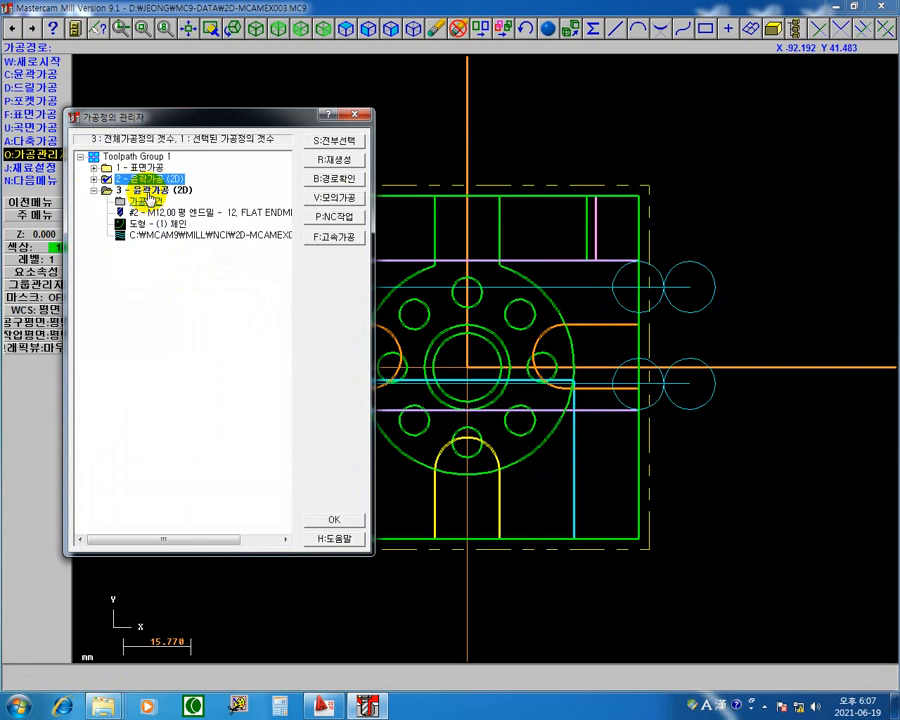
pyautogui.click(145, 191)
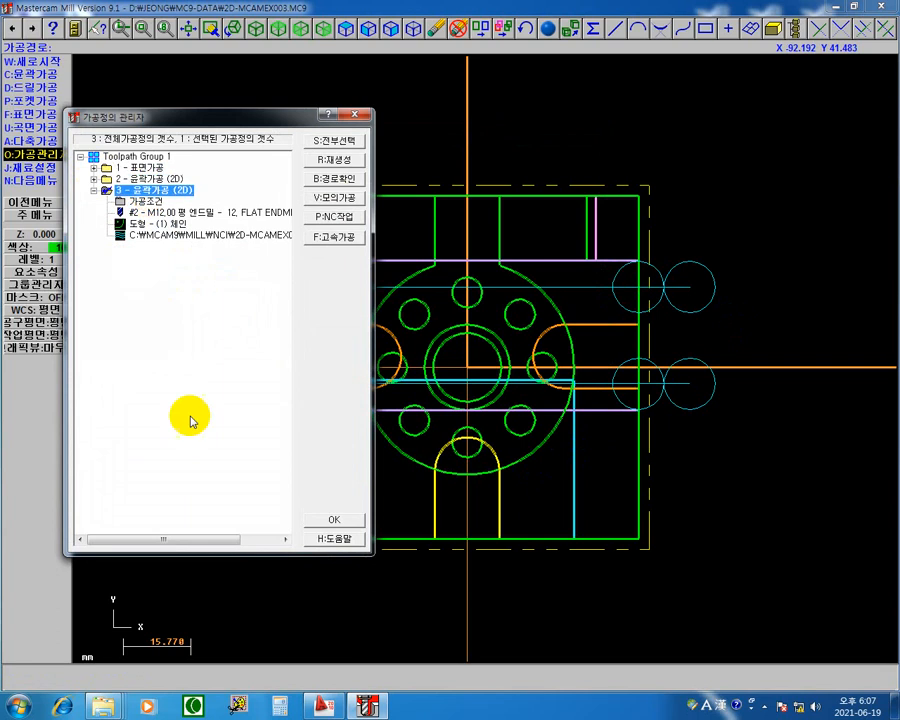
pyautogui.click(338, 180)
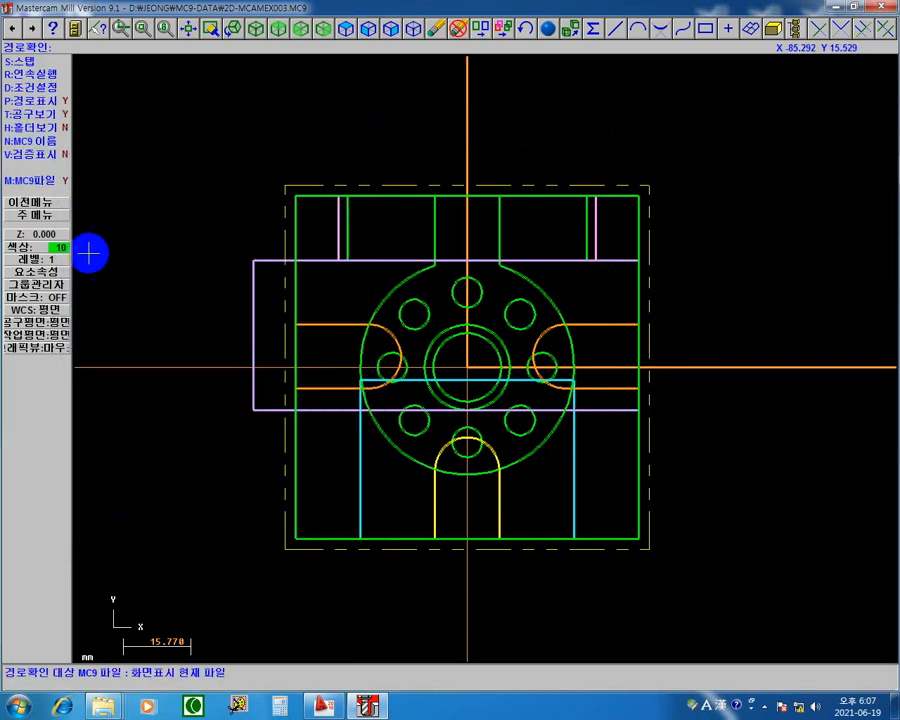
pyautogui.click(58, 155)
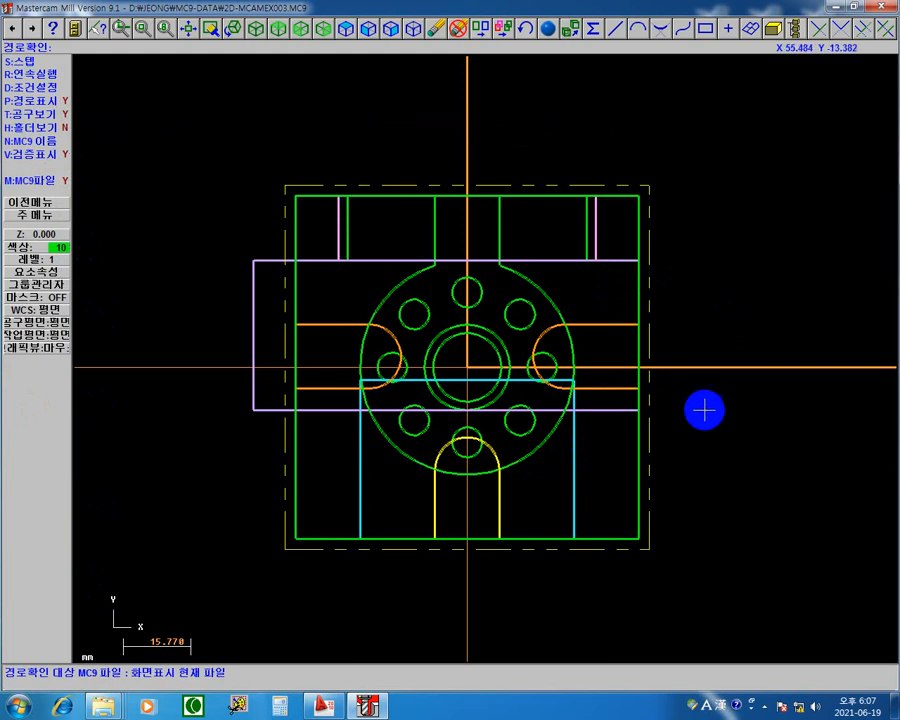
# Step: Step the backplot through the tool's approach, plunge and lead-in to the upper edge of the purple profile
pyautogui.press('s')
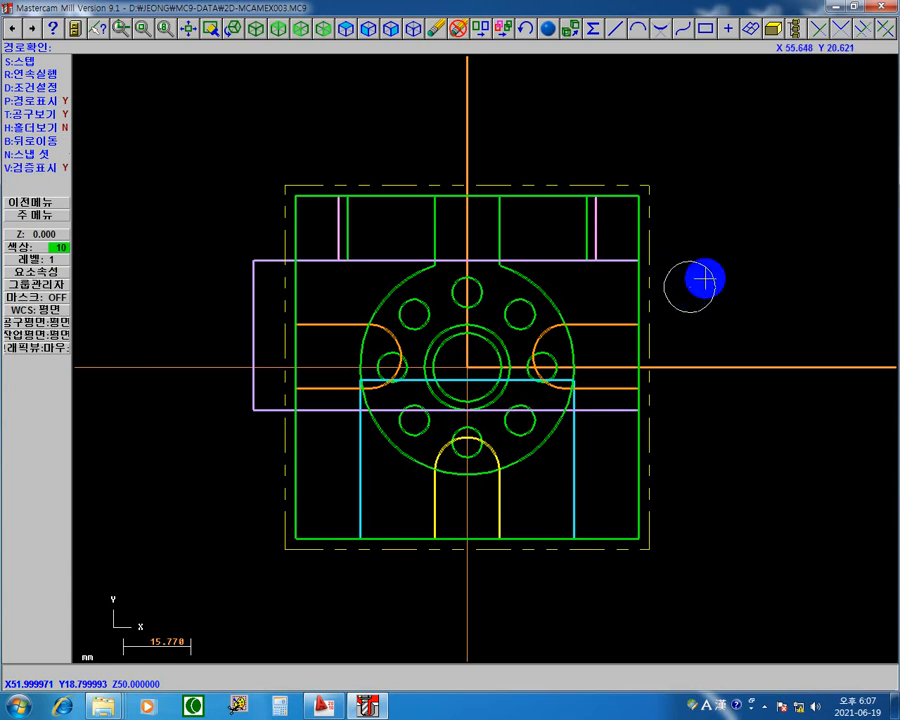
pyautogui.press('s')
pyautogui.click(703, 293)
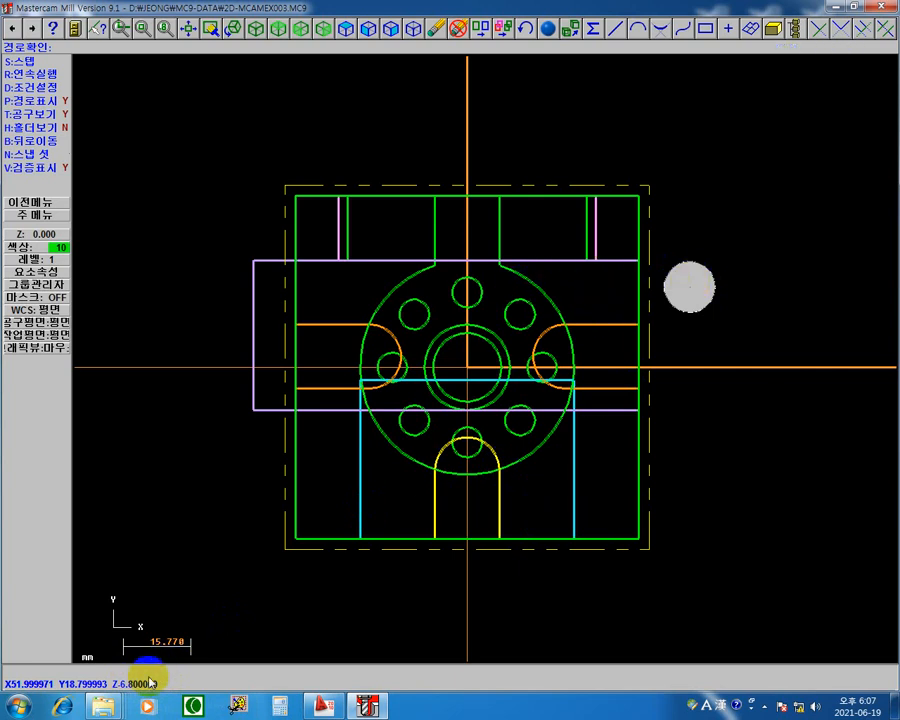
pyautogui.click(769, 291)
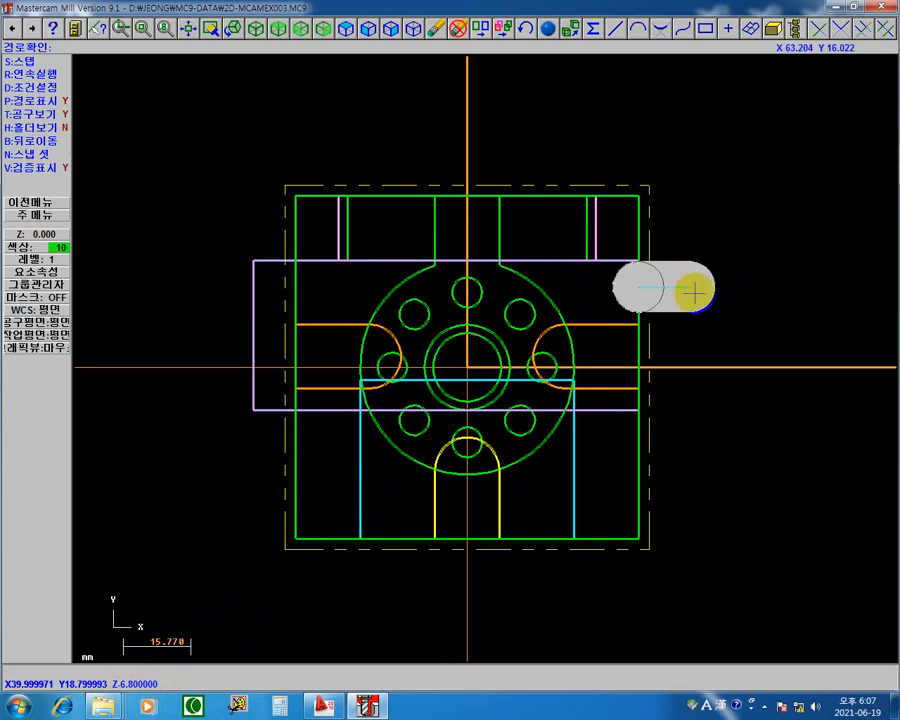
# Step: Step through the remaining passes around the three-sided profile to the end and leave the backplot and operations manager
pyautogui.press('s')
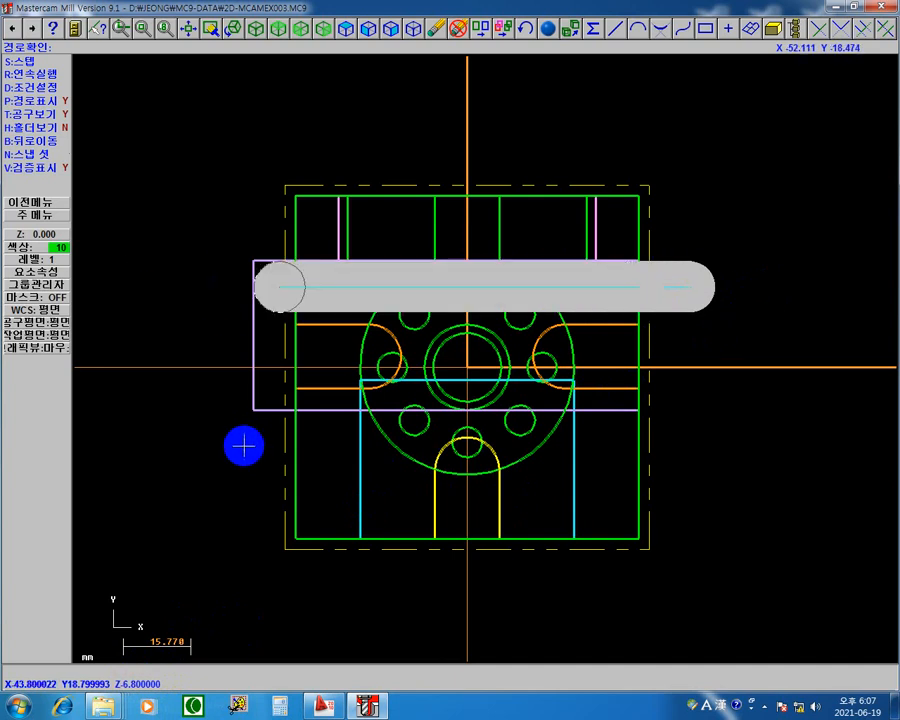
pyautogui.press('s')
pyautogui.press('s')
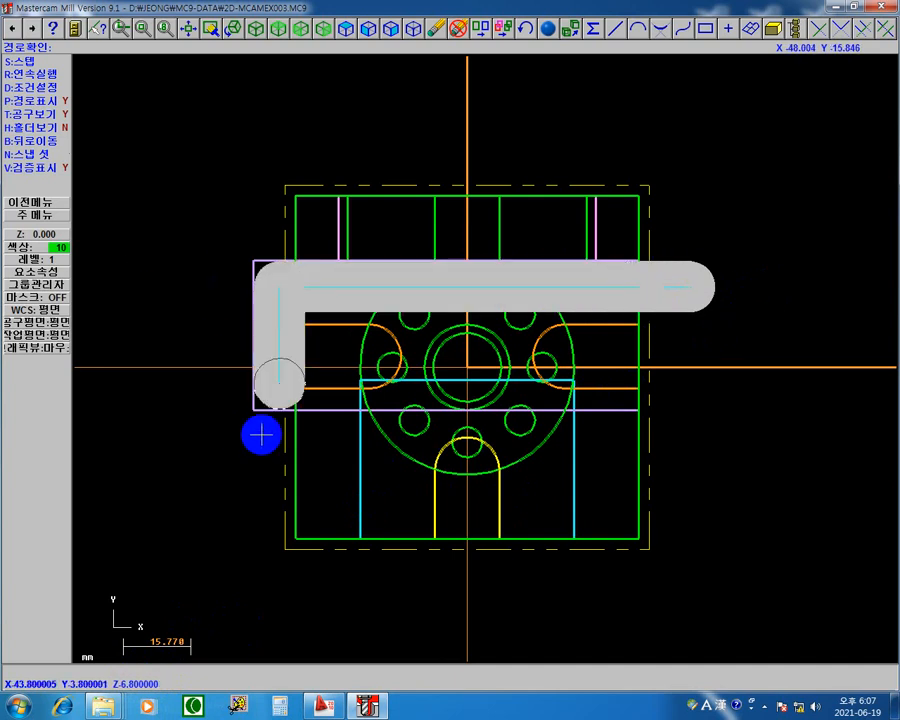
pyautogui.press('s')
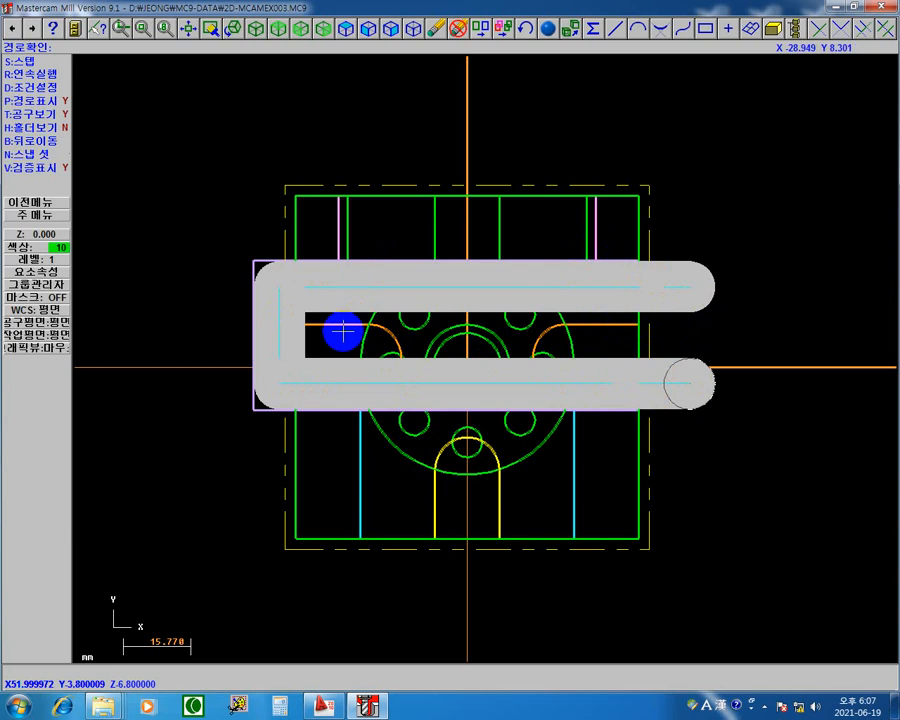
pyautogui.press('s')
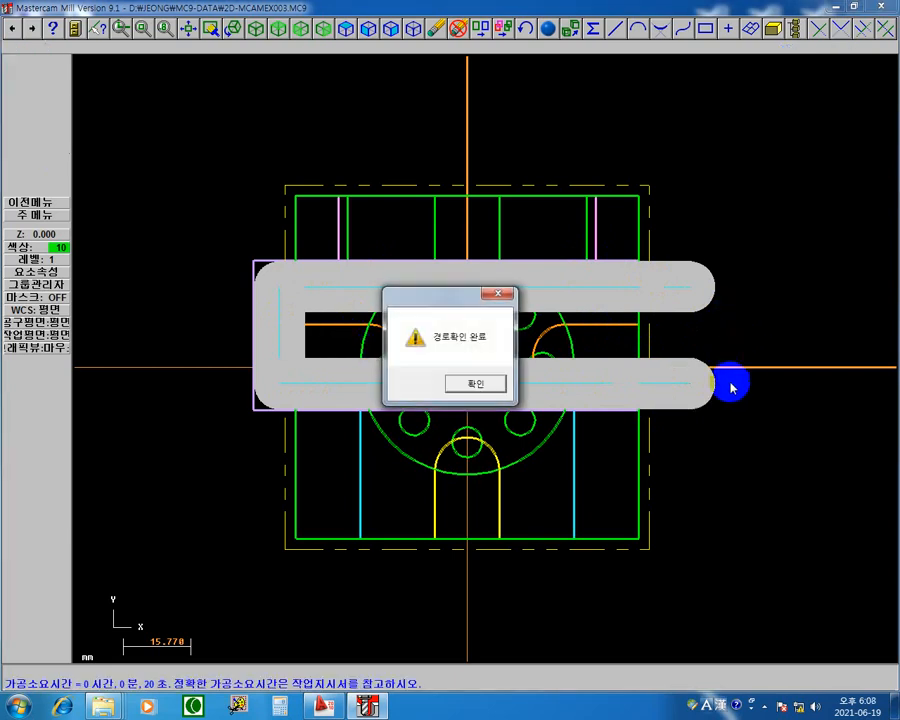
pyautogui.press('Return')
pyautogui.press('Escape')
pyautogui.press('Escape')
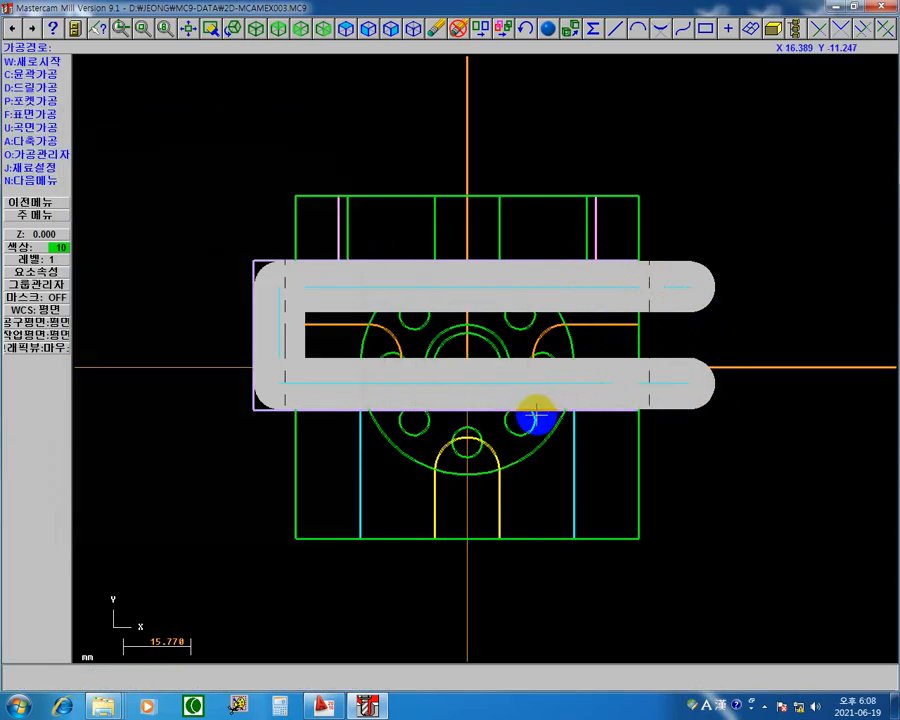
pyautogui.press('Escape')
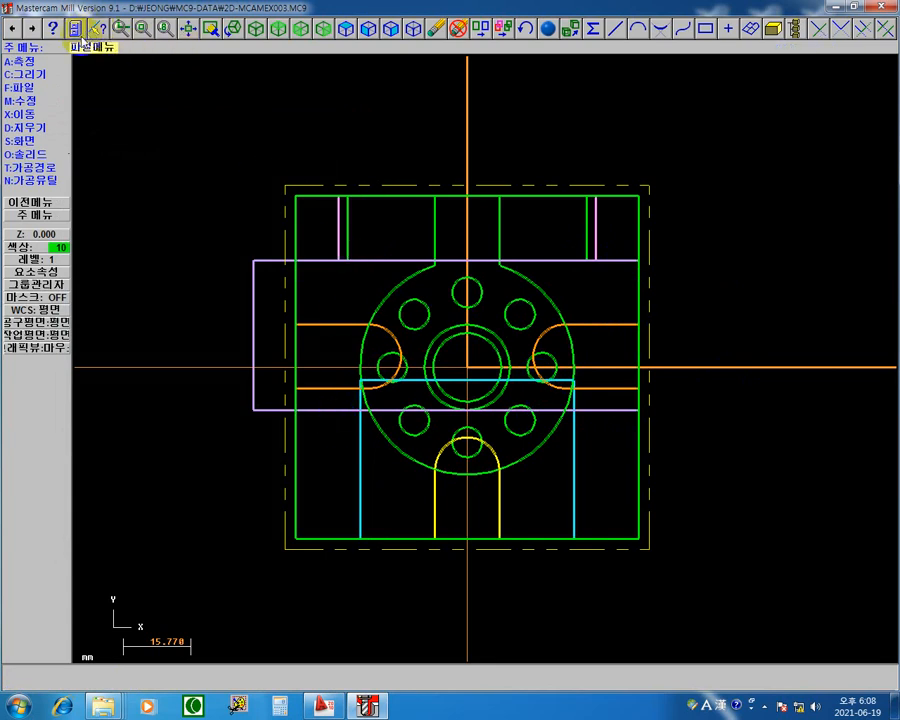
# Step: Measure the short vertical edge of the purple profile and open the Windows calculator over the drawing
pyautogui.click(28, 61)
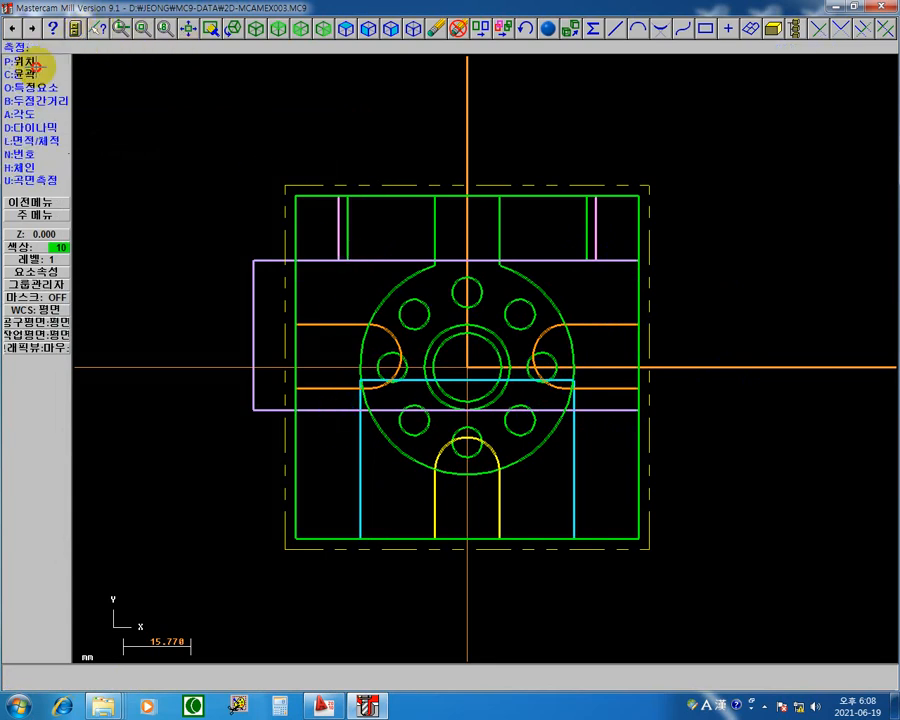
pyautogui.click(242, 322)
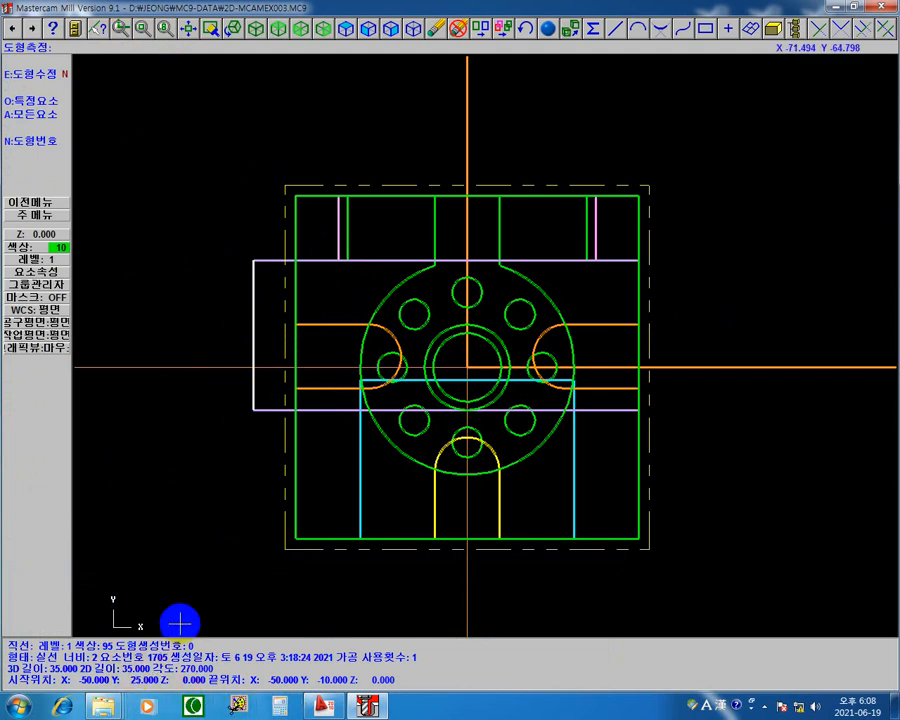
pyautogui.click(621, 407)
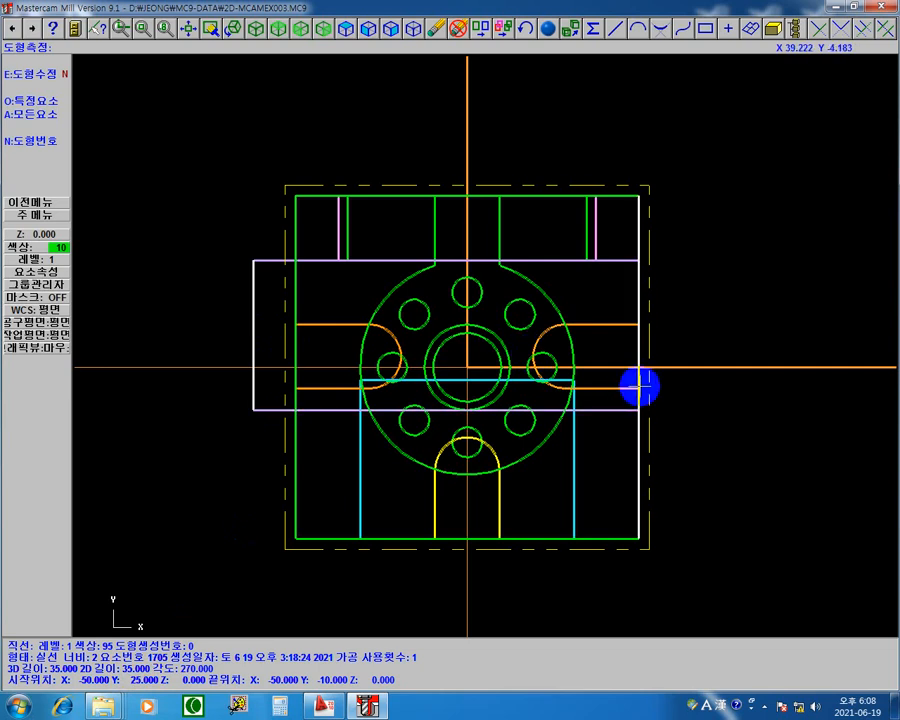
pyautogui.click(281, 707)
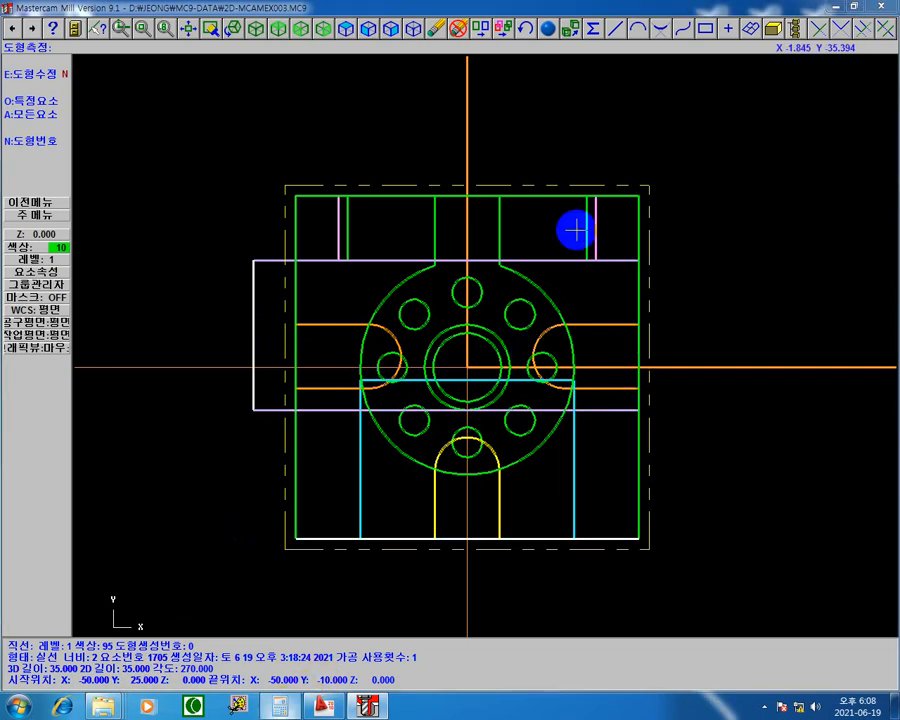
pyautogui.moveTo(612, 318); pyautogui.dragTo(615, 88)
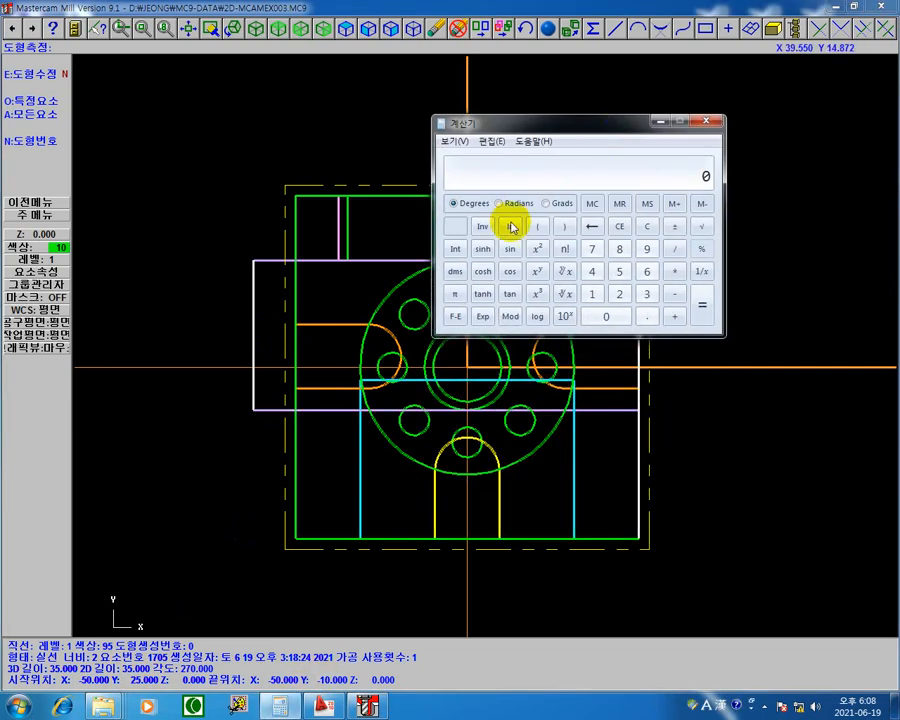
pyautogui.click(589, 247)
pyautogui.click(621, 273)
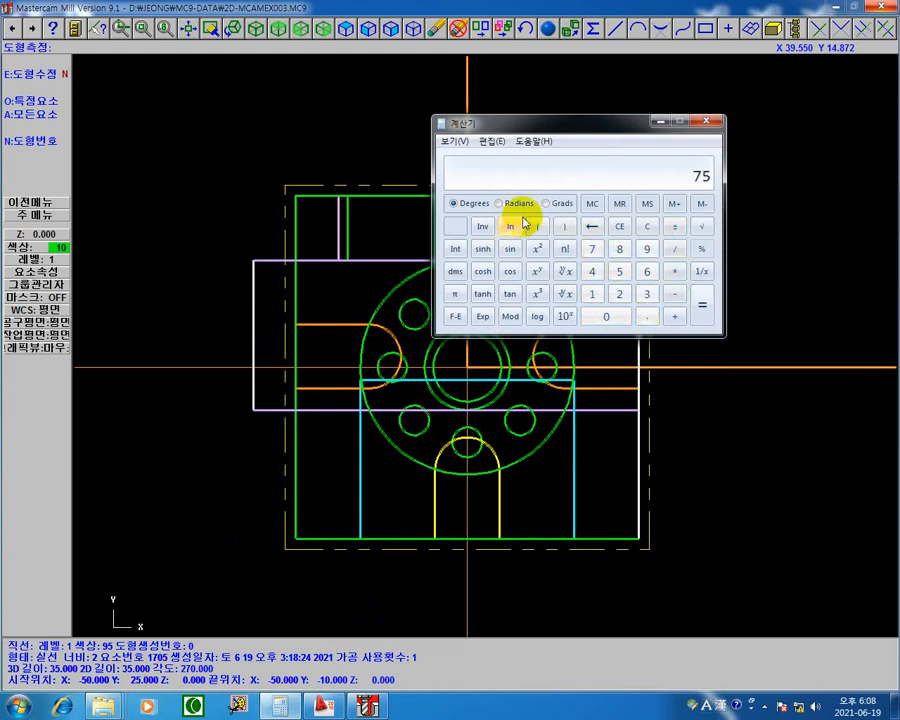
pyautogui.click(651, 231)
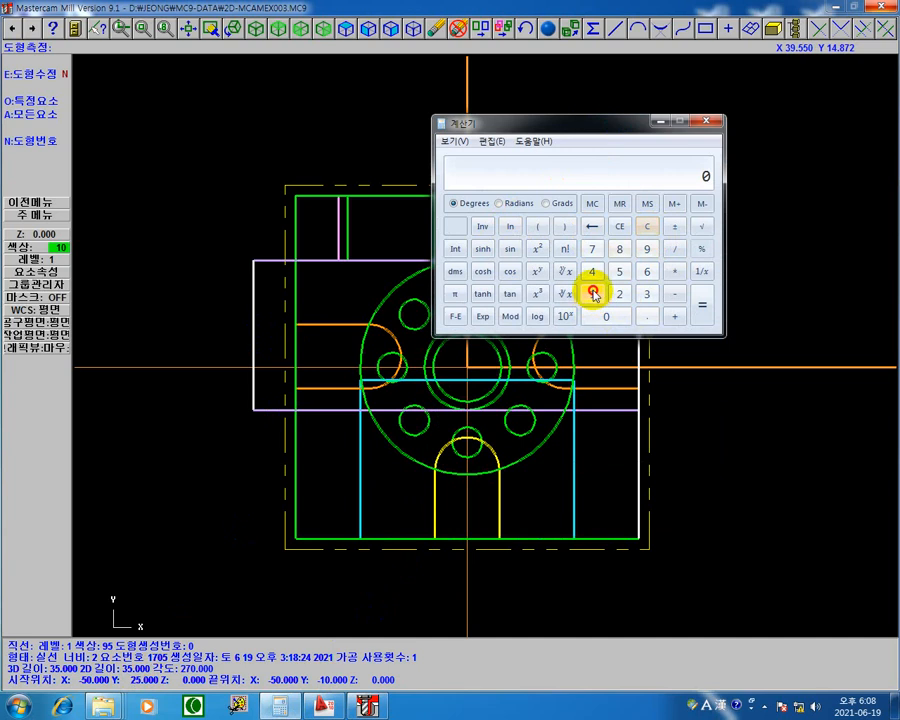
pyautogui.click(592, 249)
pyautogui.click(646, 315)
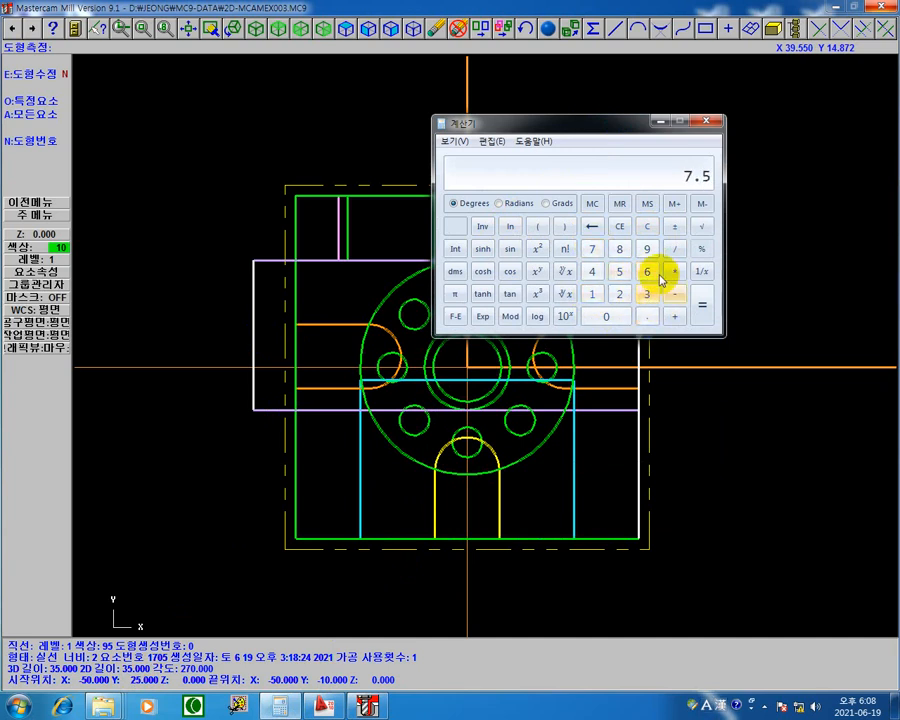
# Step: Calculate 17.5 divided by 2 in the calculator and close it
pyautogui.click(592, 292)
pyautogui.click(593, 249)
pyautogui.click(645, 316)
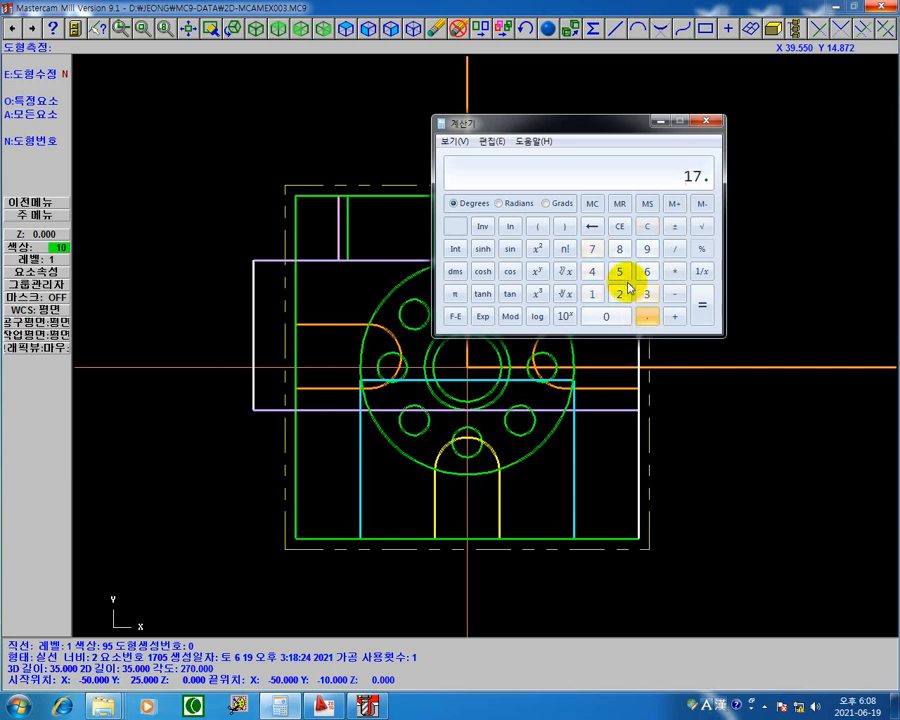
pyautogui.click(622, 272)
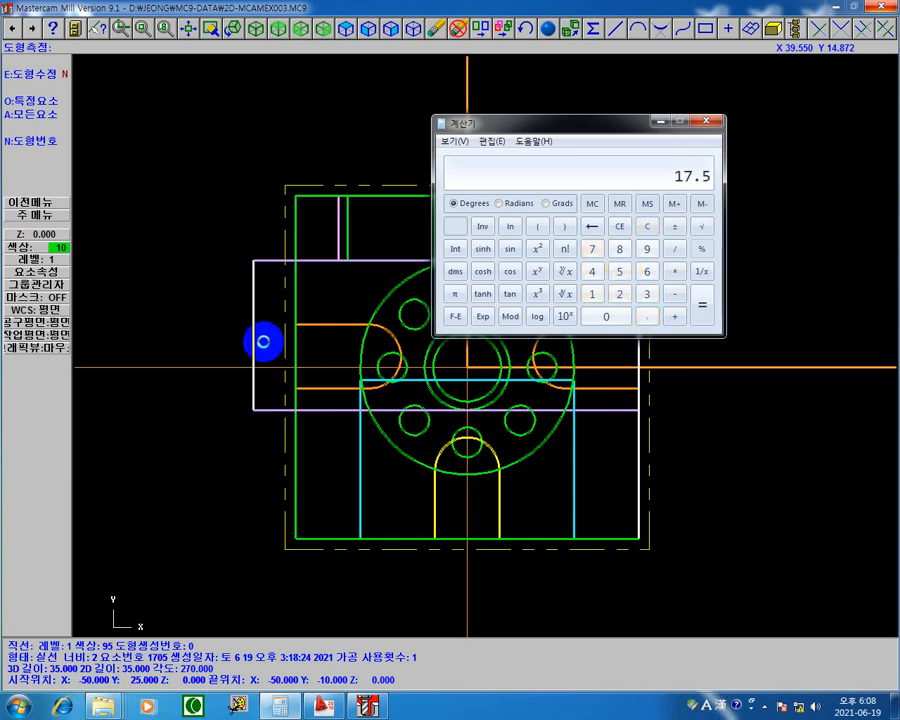
pyautogui.click(674, 255)
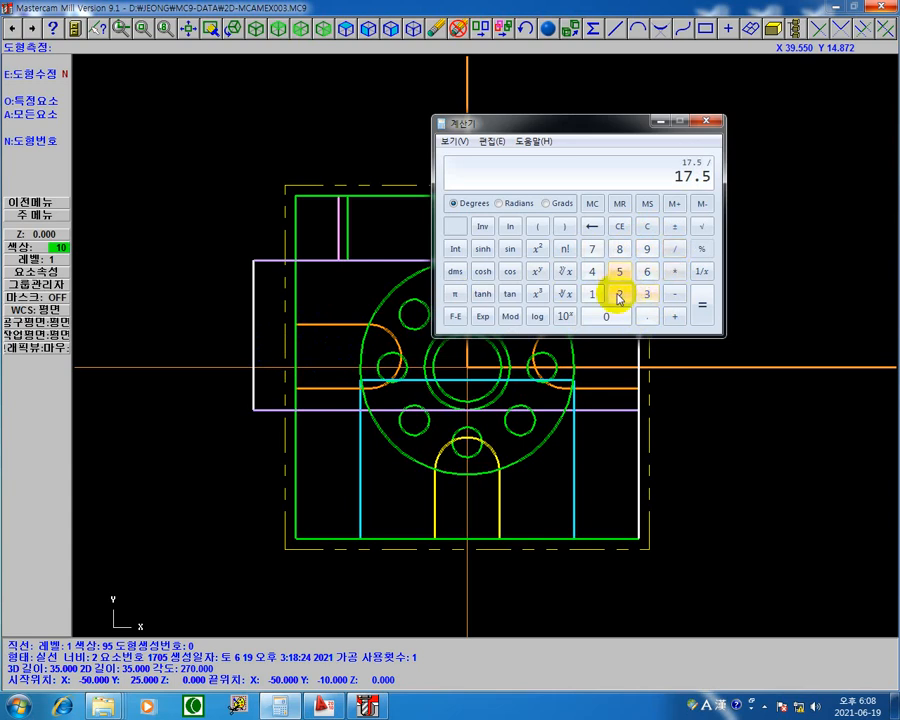
pyautogui.click(619, 293)
pyautogui.click(704, 312)
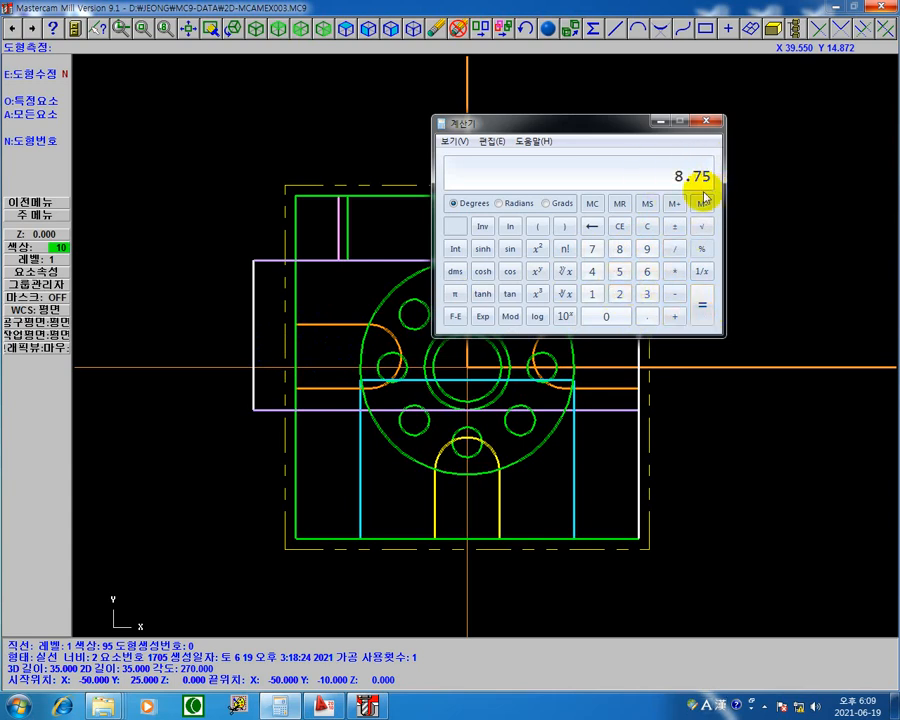
pyautogui.click(674, 204)
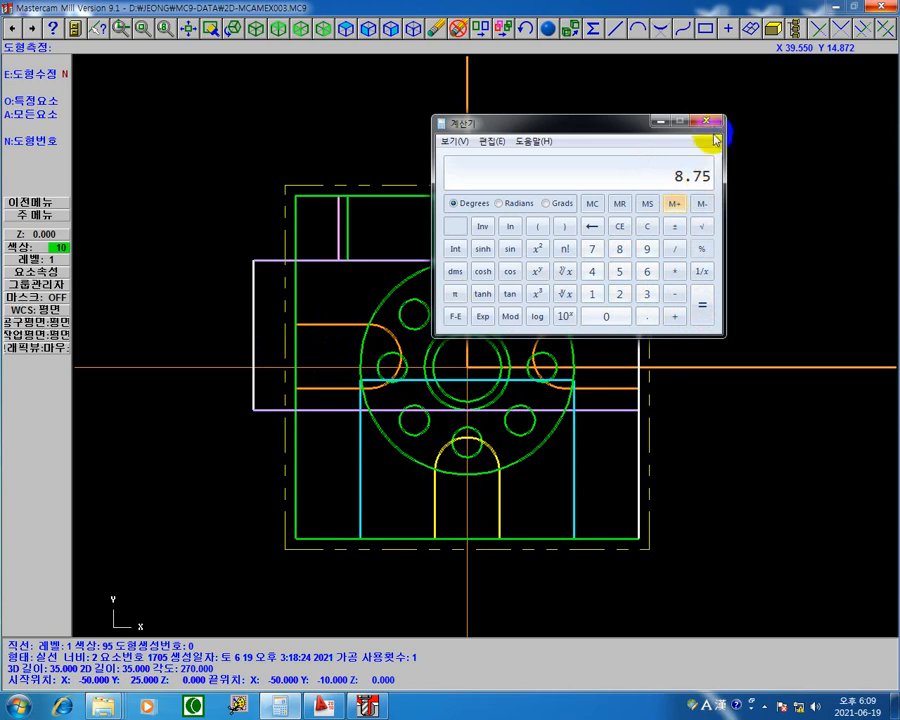
pyautogui.click(710, 124)
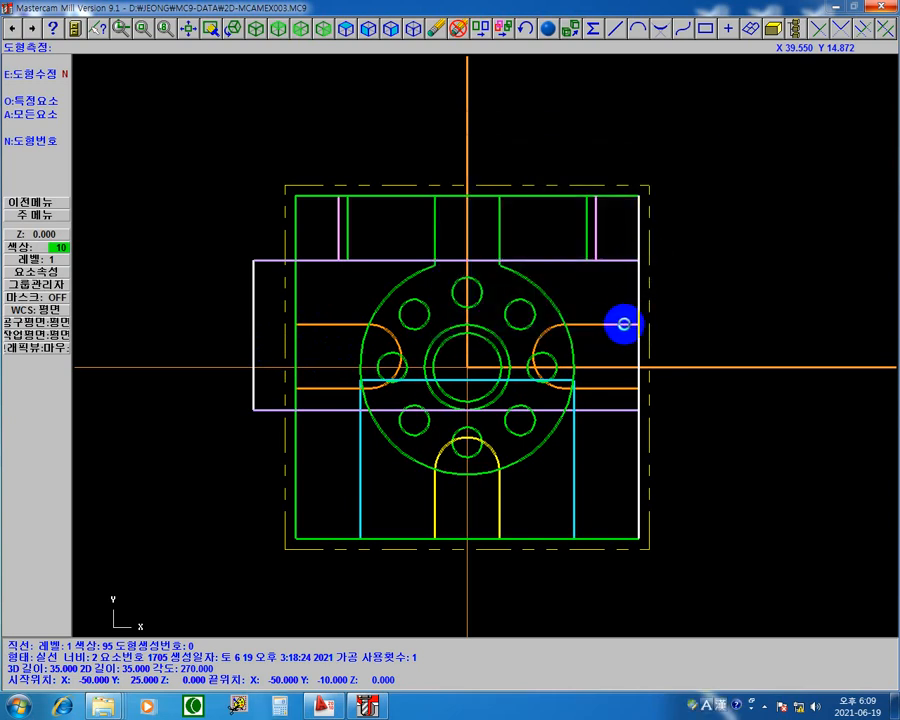